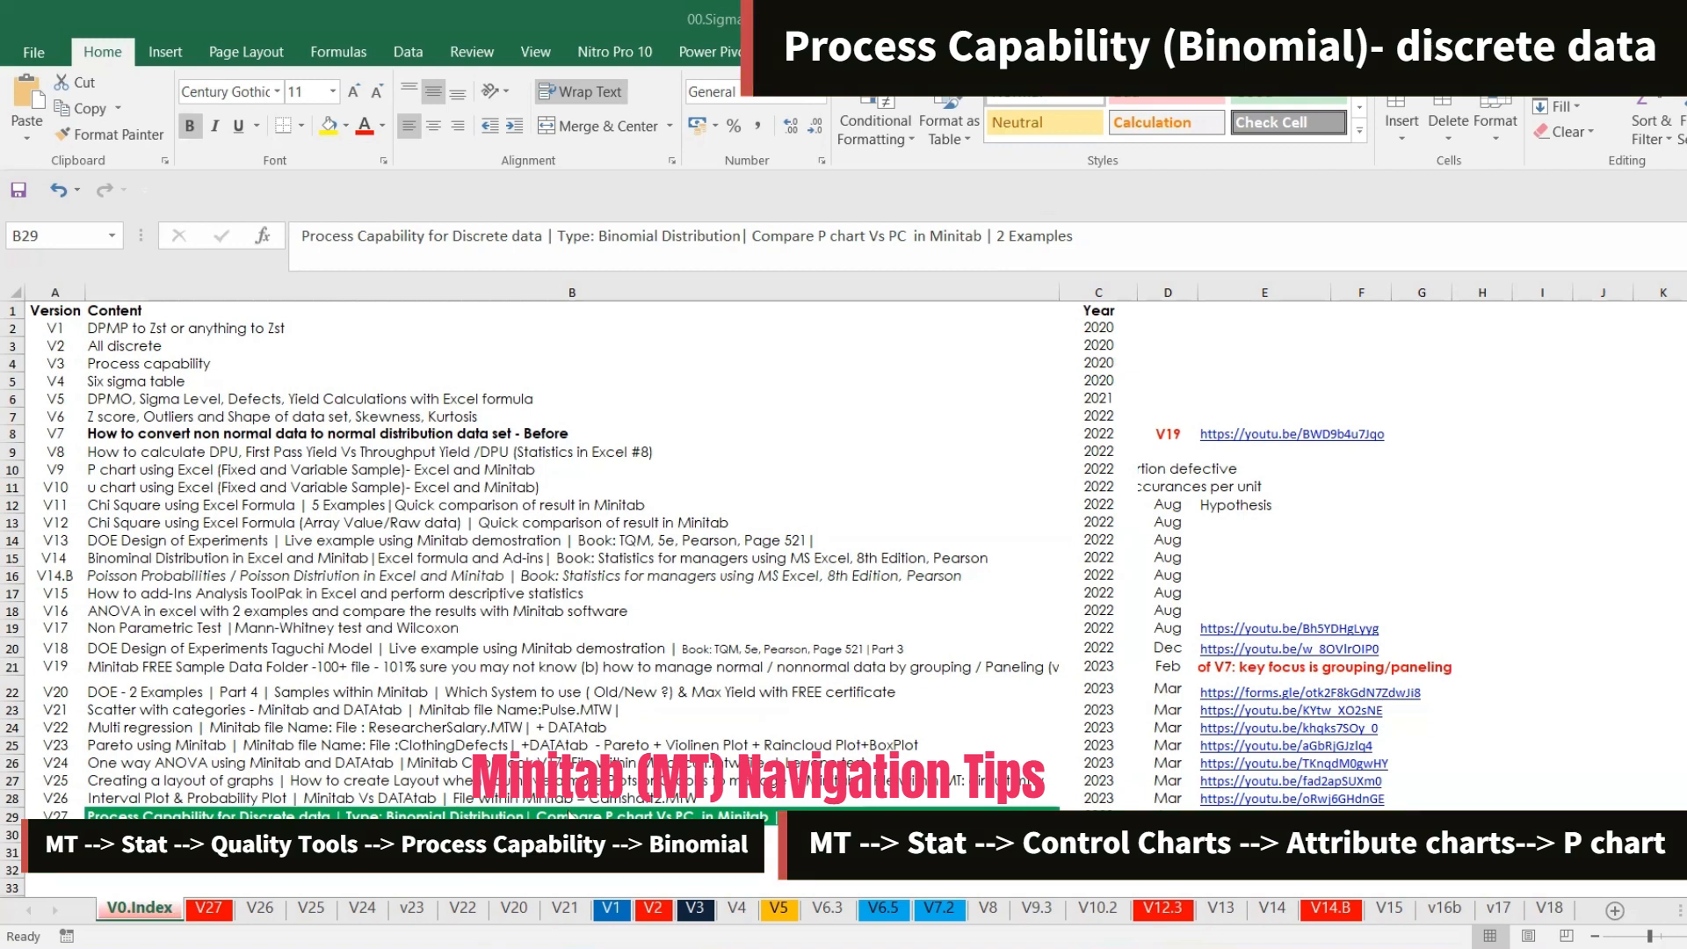
Open the V27 sheet and review its defect data and the Minitab instructions
click(567, 811)
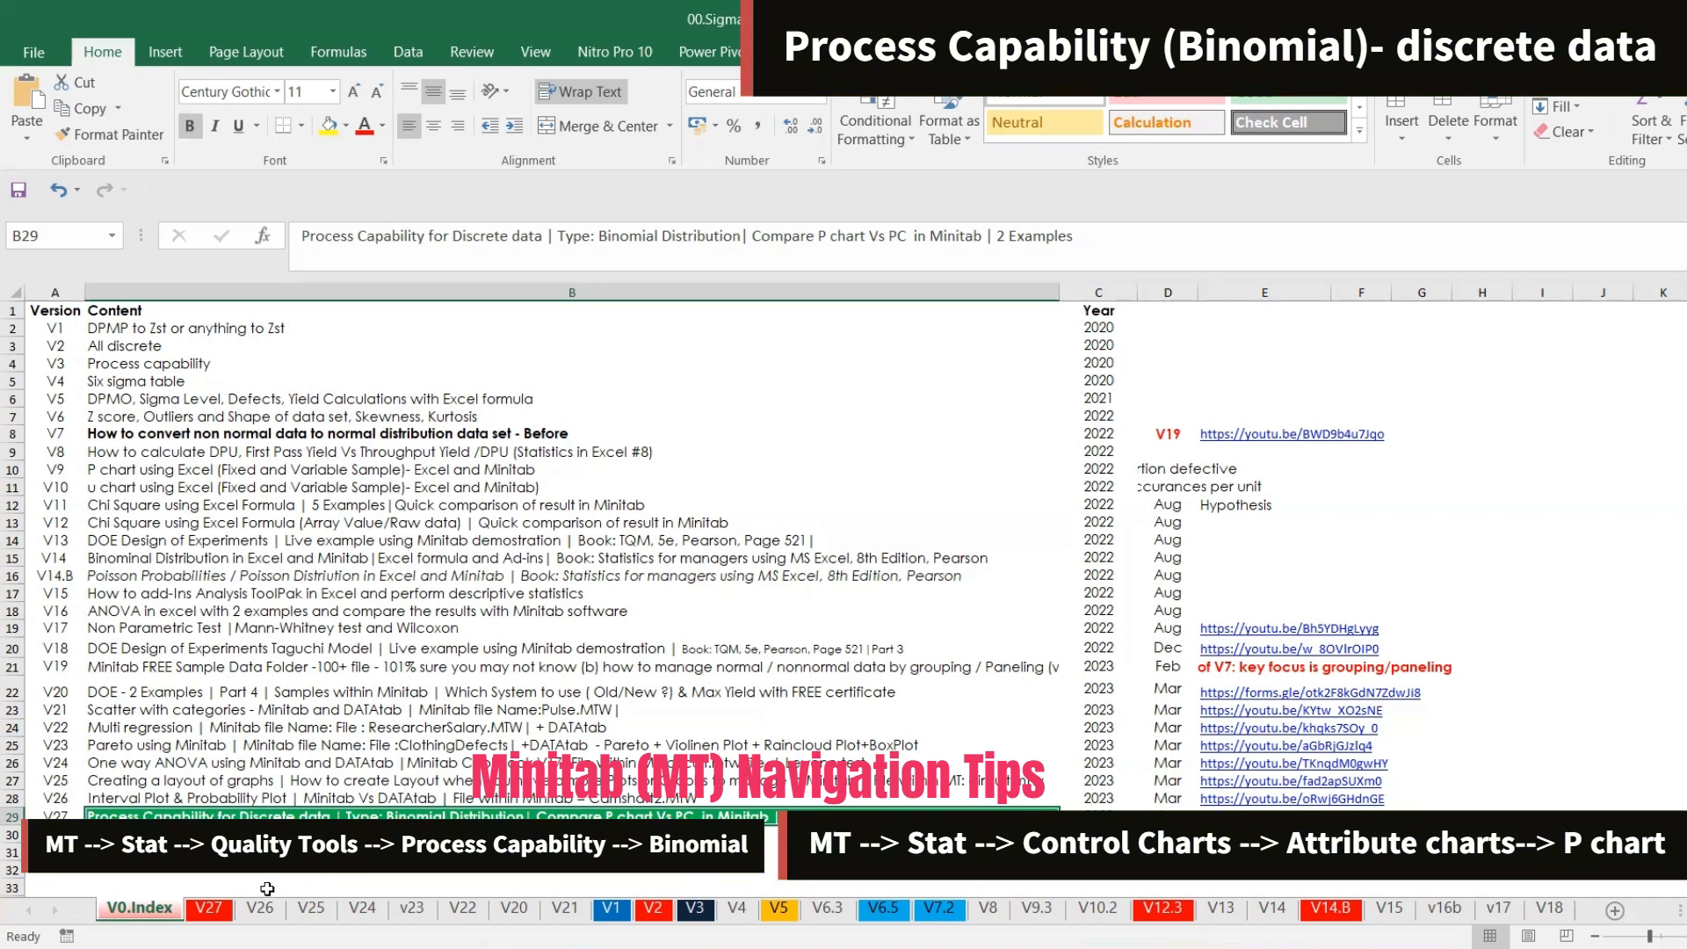
click(219, 907)
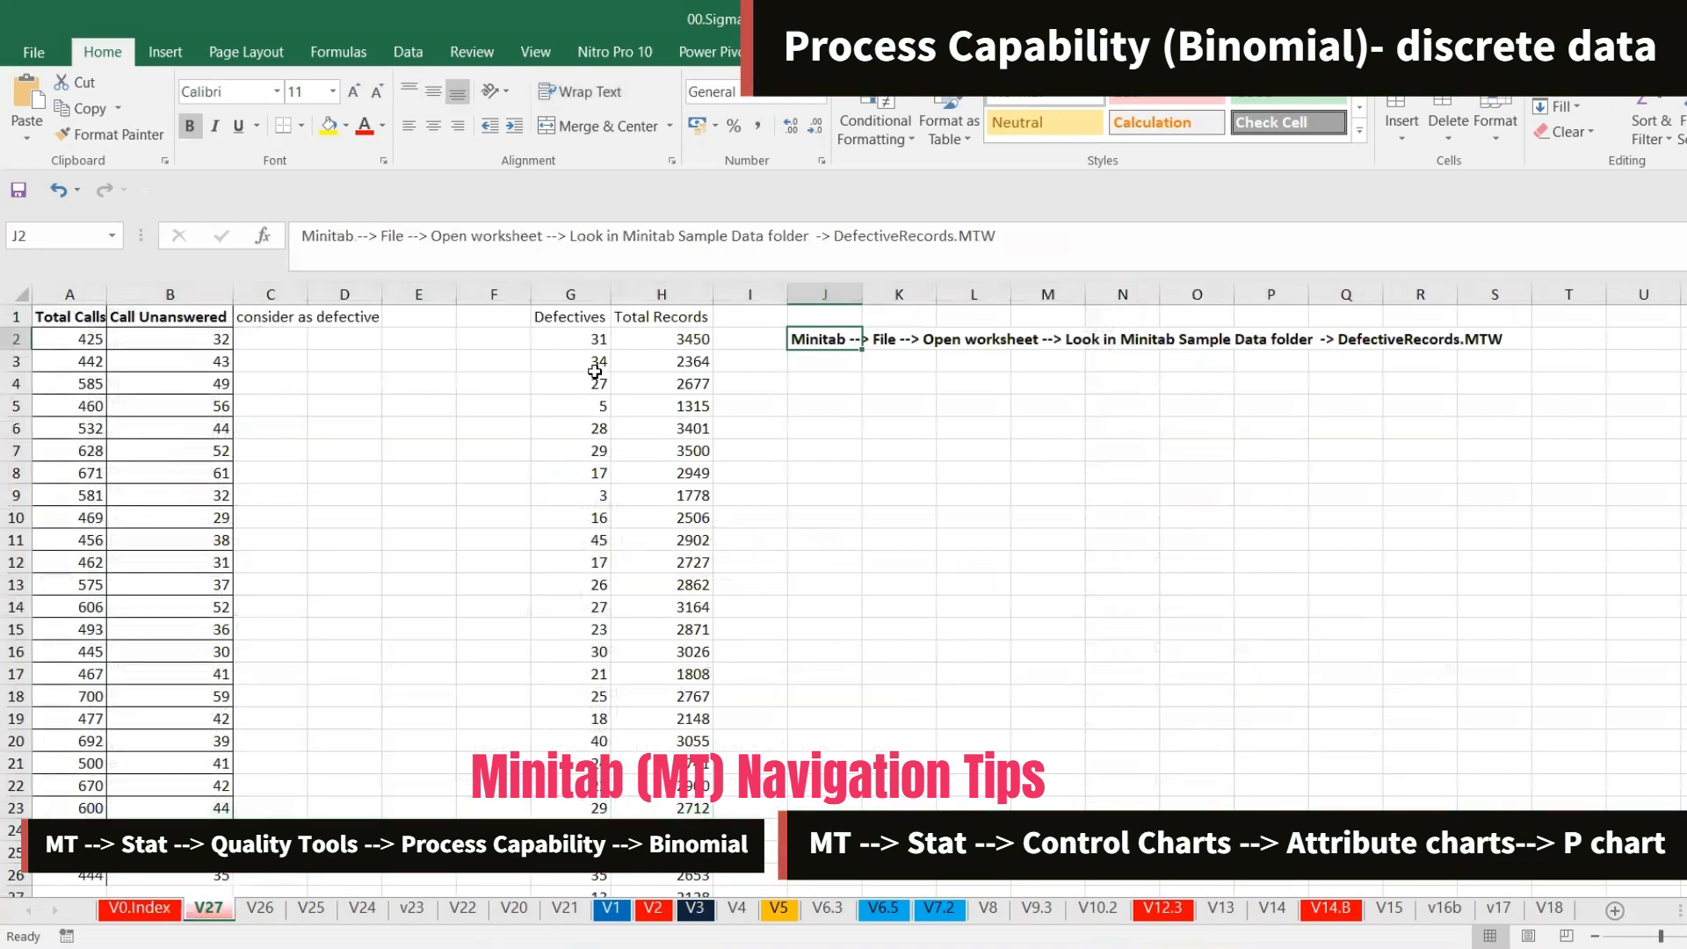
click(848, 381)
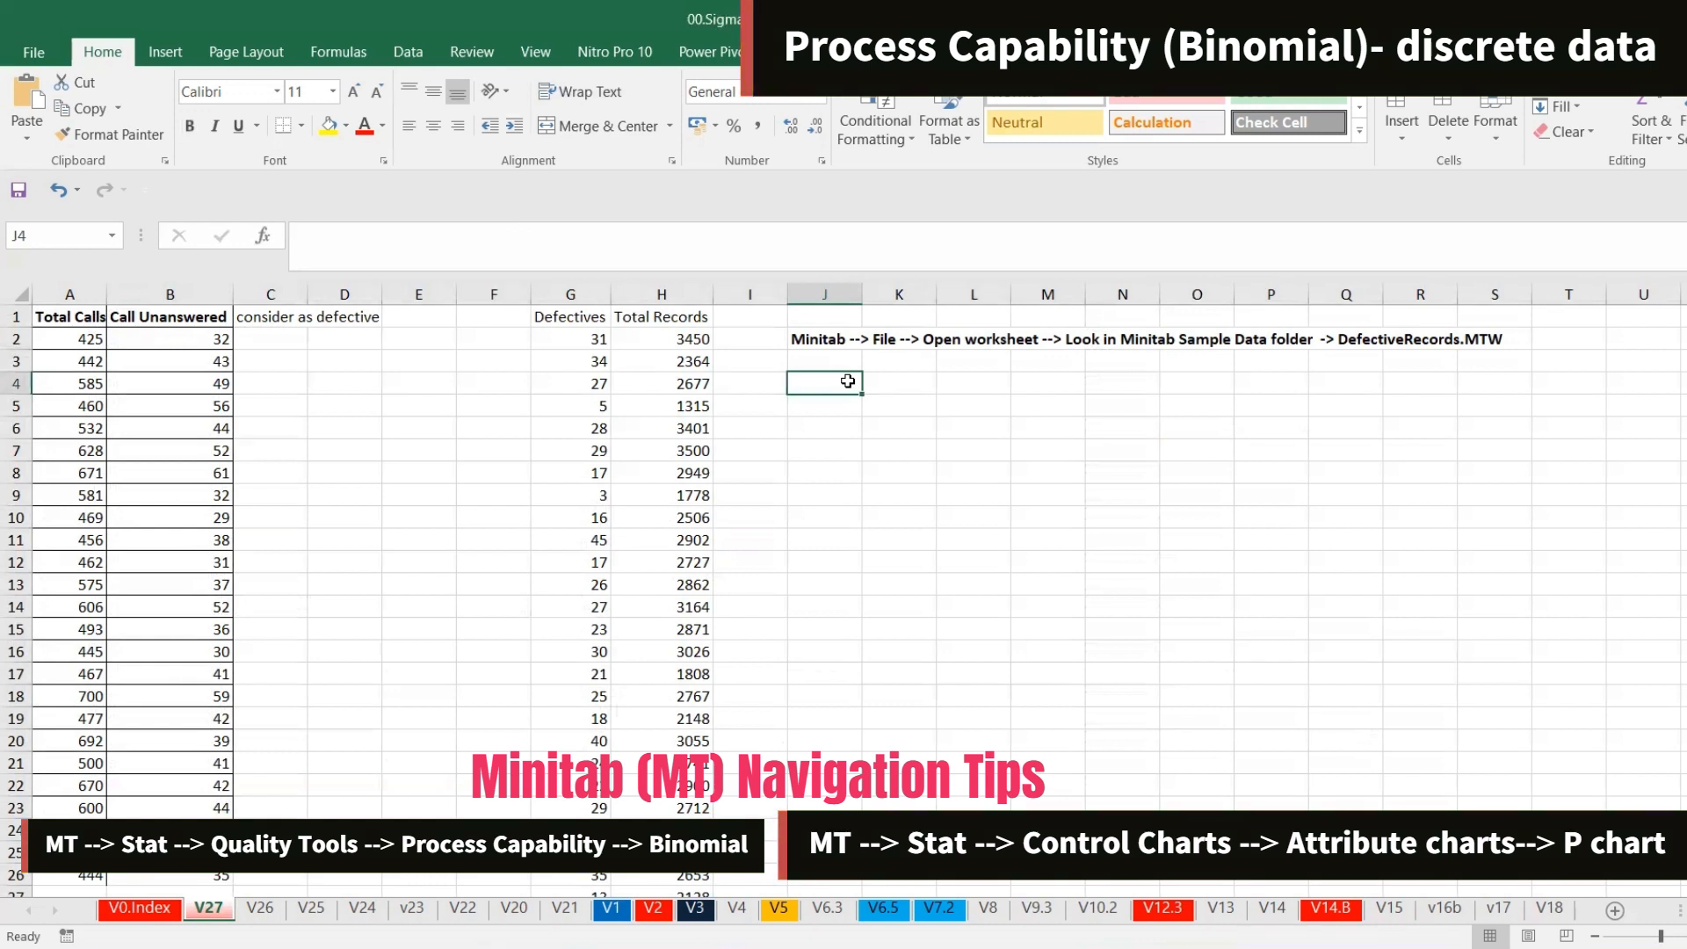
click(827, 336)
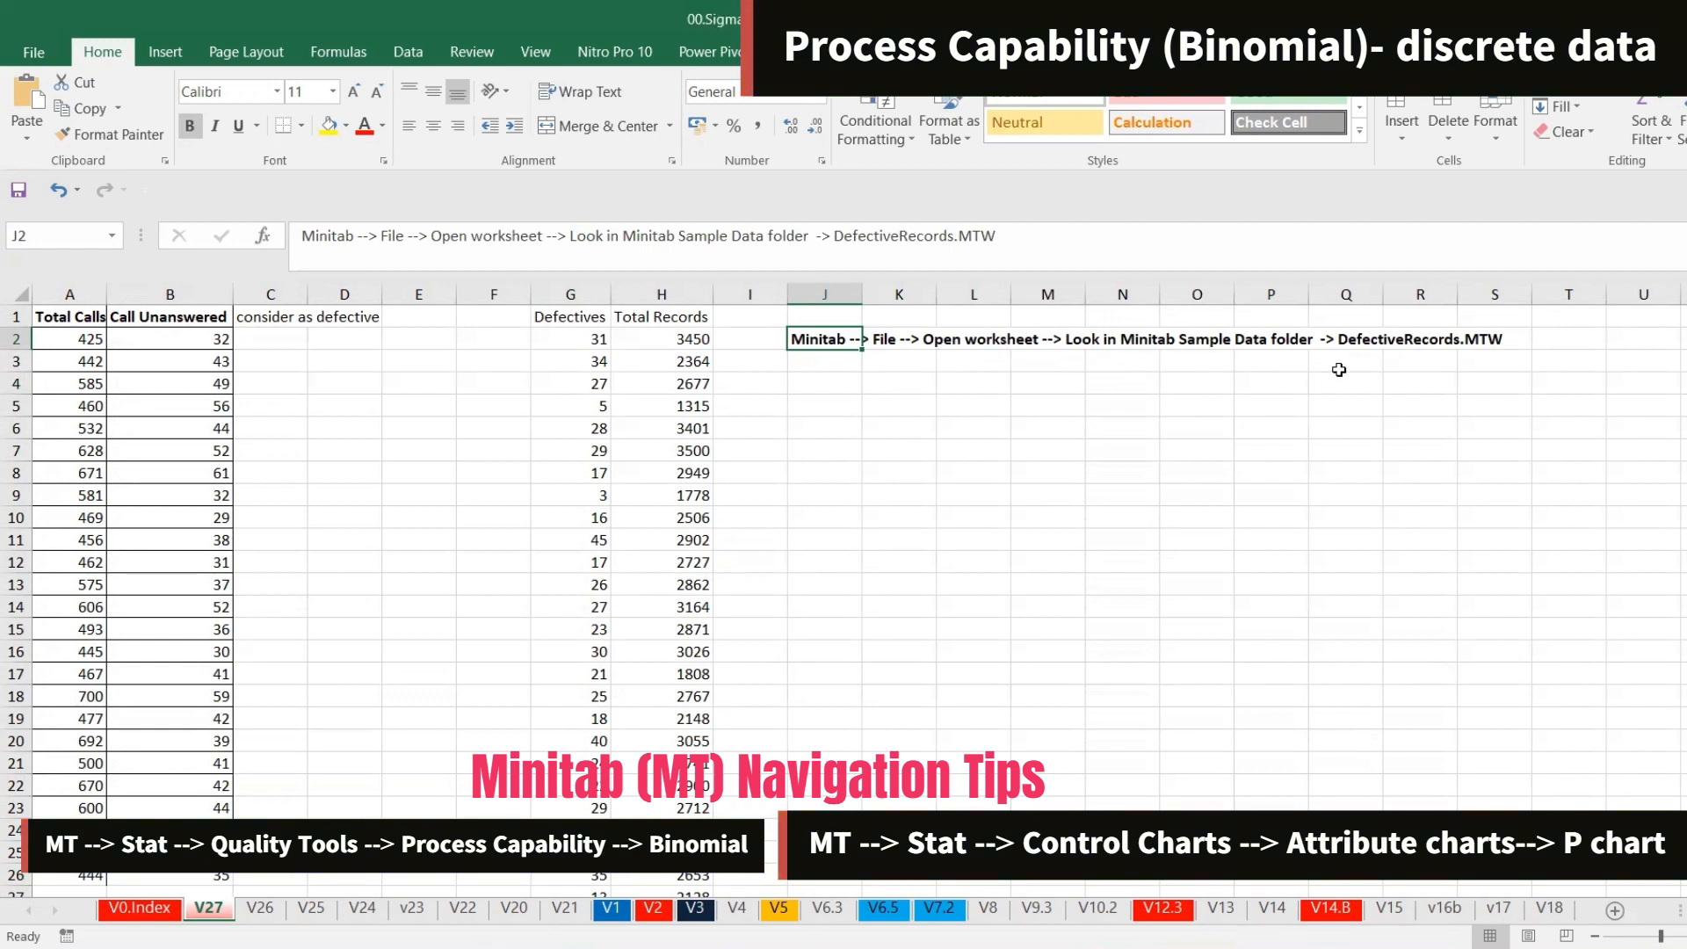
click(169, 400)
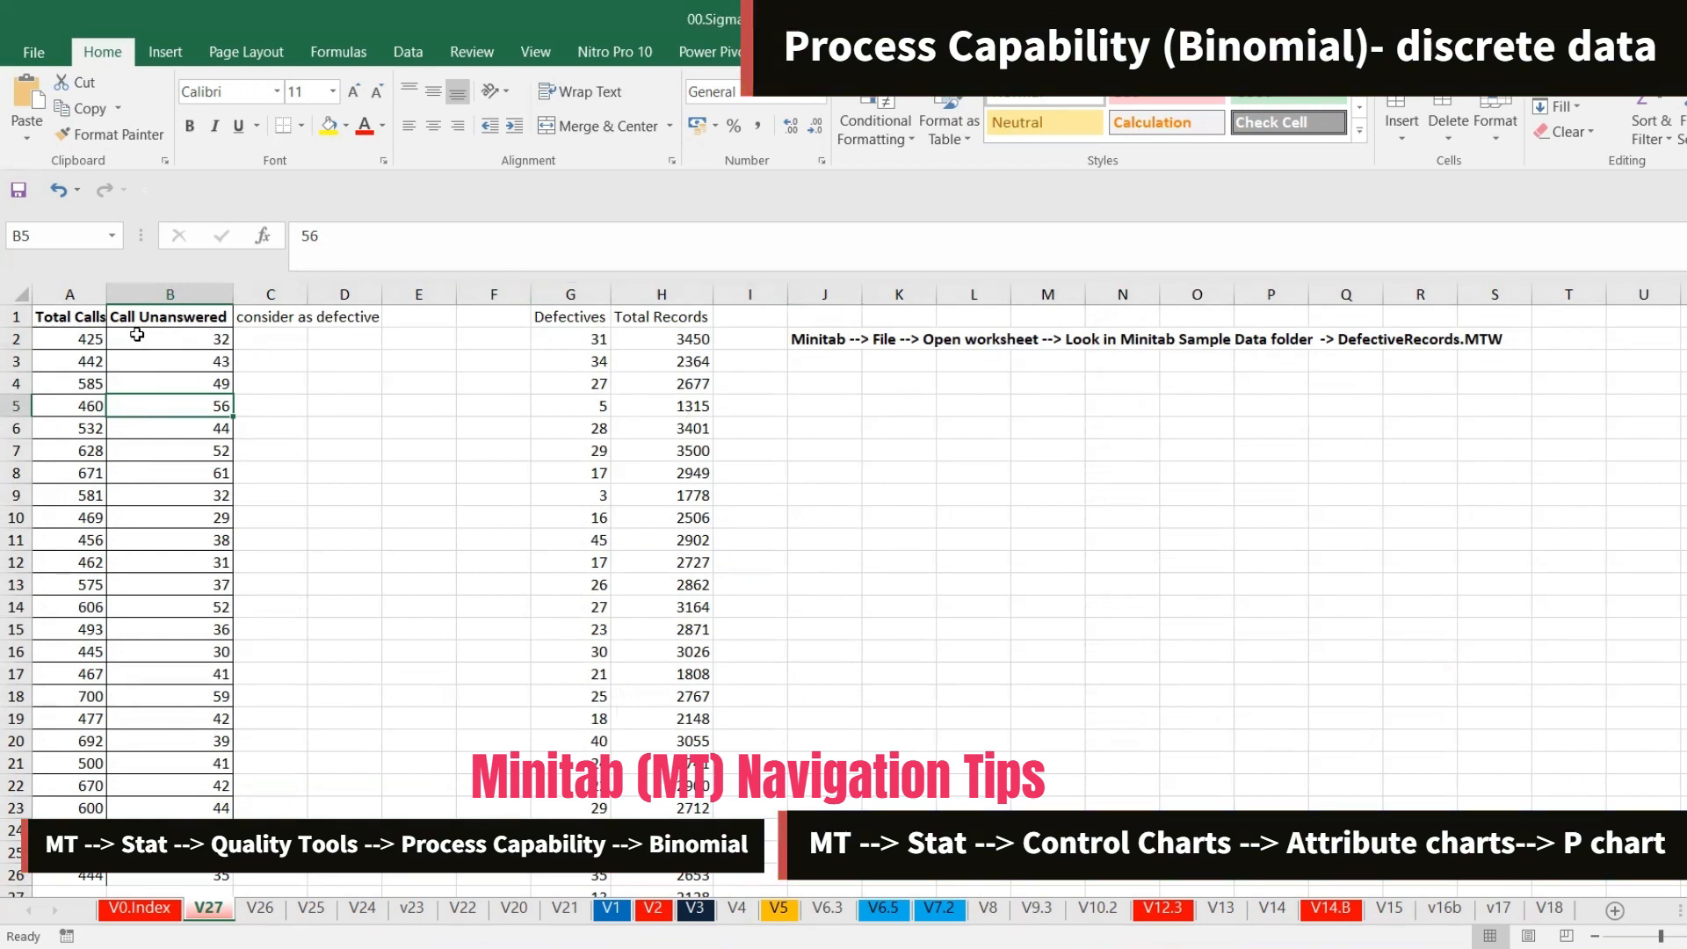
Copy the Defectives and Total Records columns down to their last row
click(570, 323)
key(shift+Right)
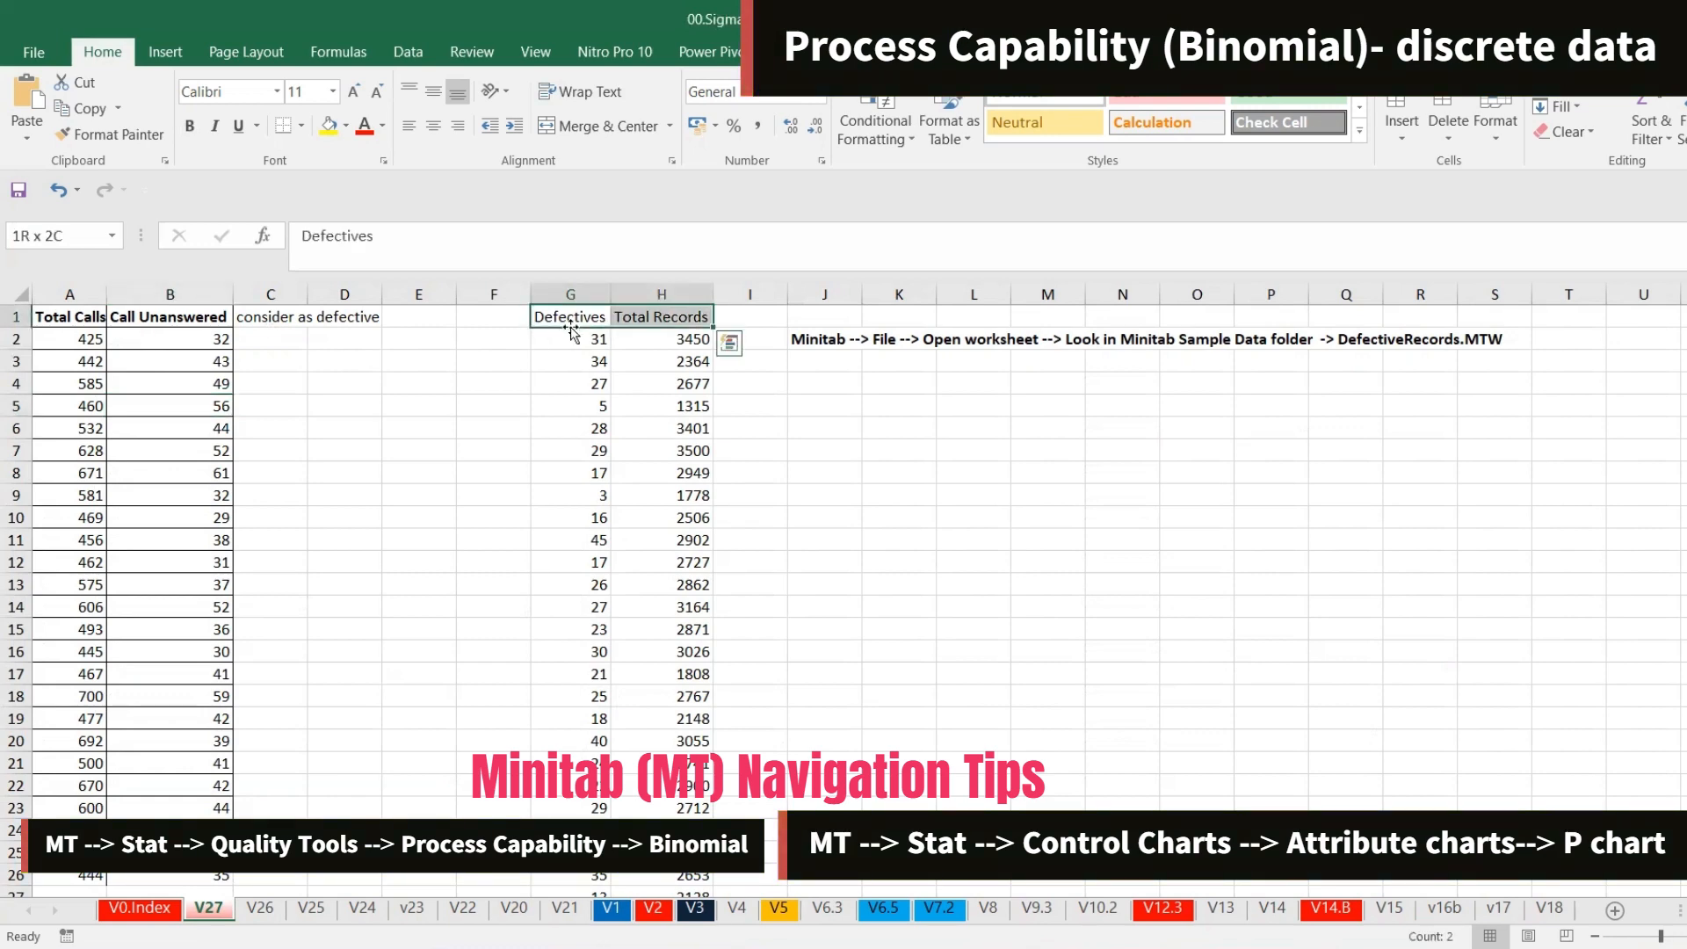
key(ctrl+shift+Down)
key(ctrl+c)
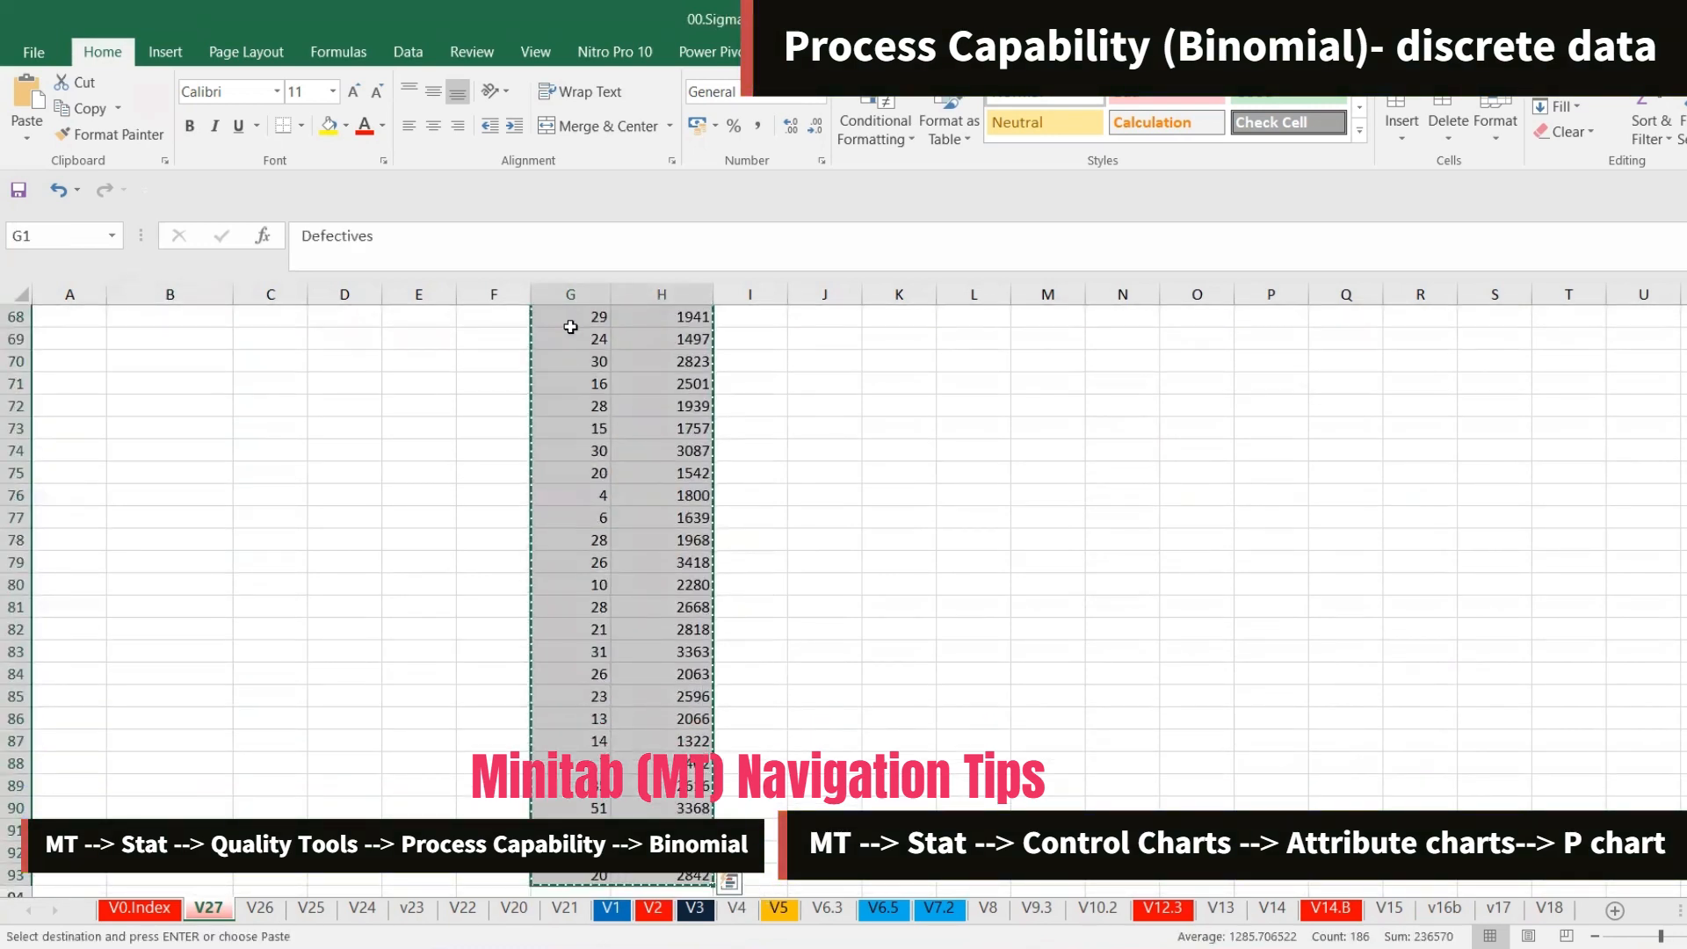
drag(1686, 765, 1686, 362)
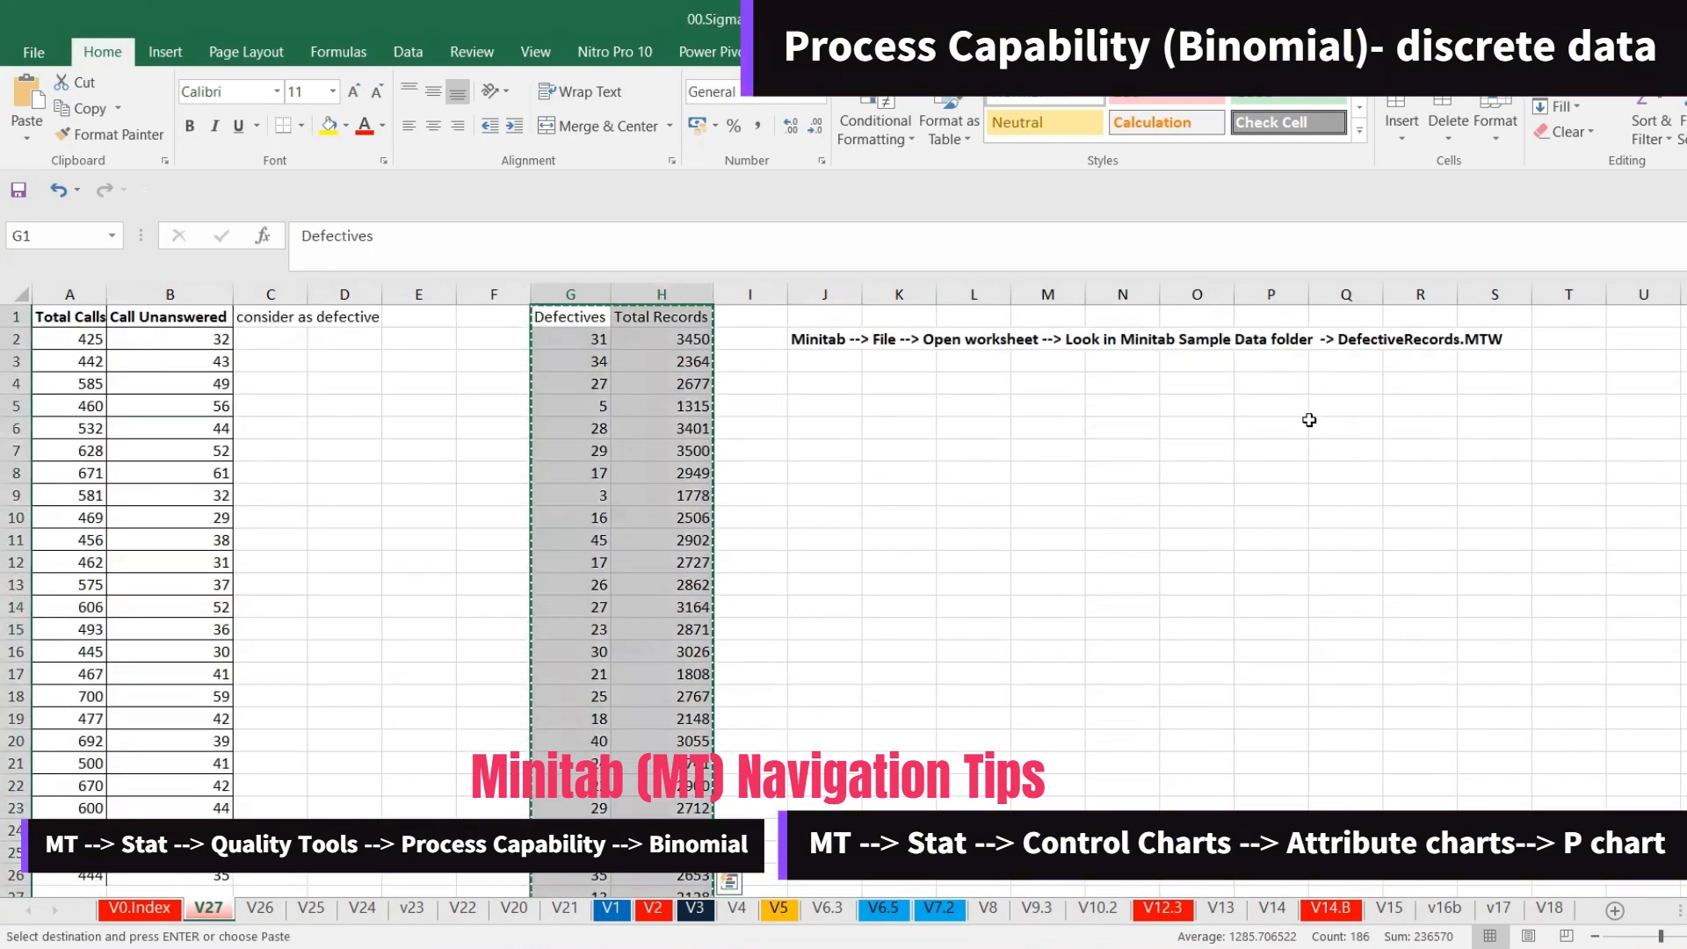
Switch to Minitab and open the DefectiveRecords.MTW worksheet from the Minitab Sample Data folder
click(1240, 929)
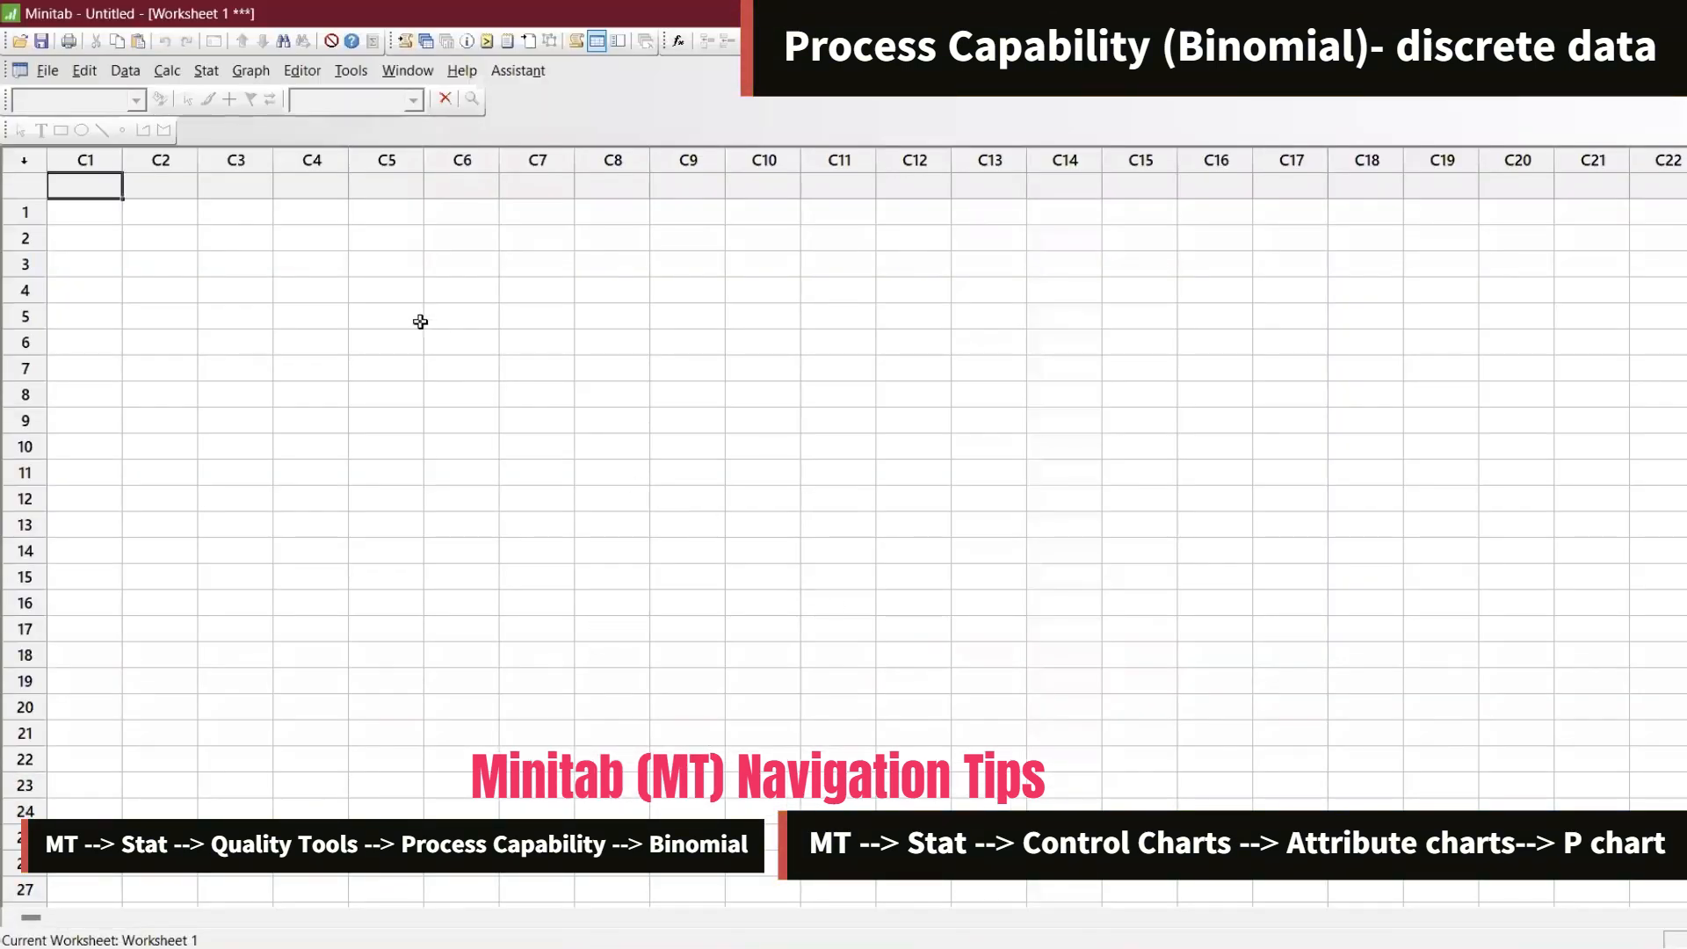
click(48, 76)
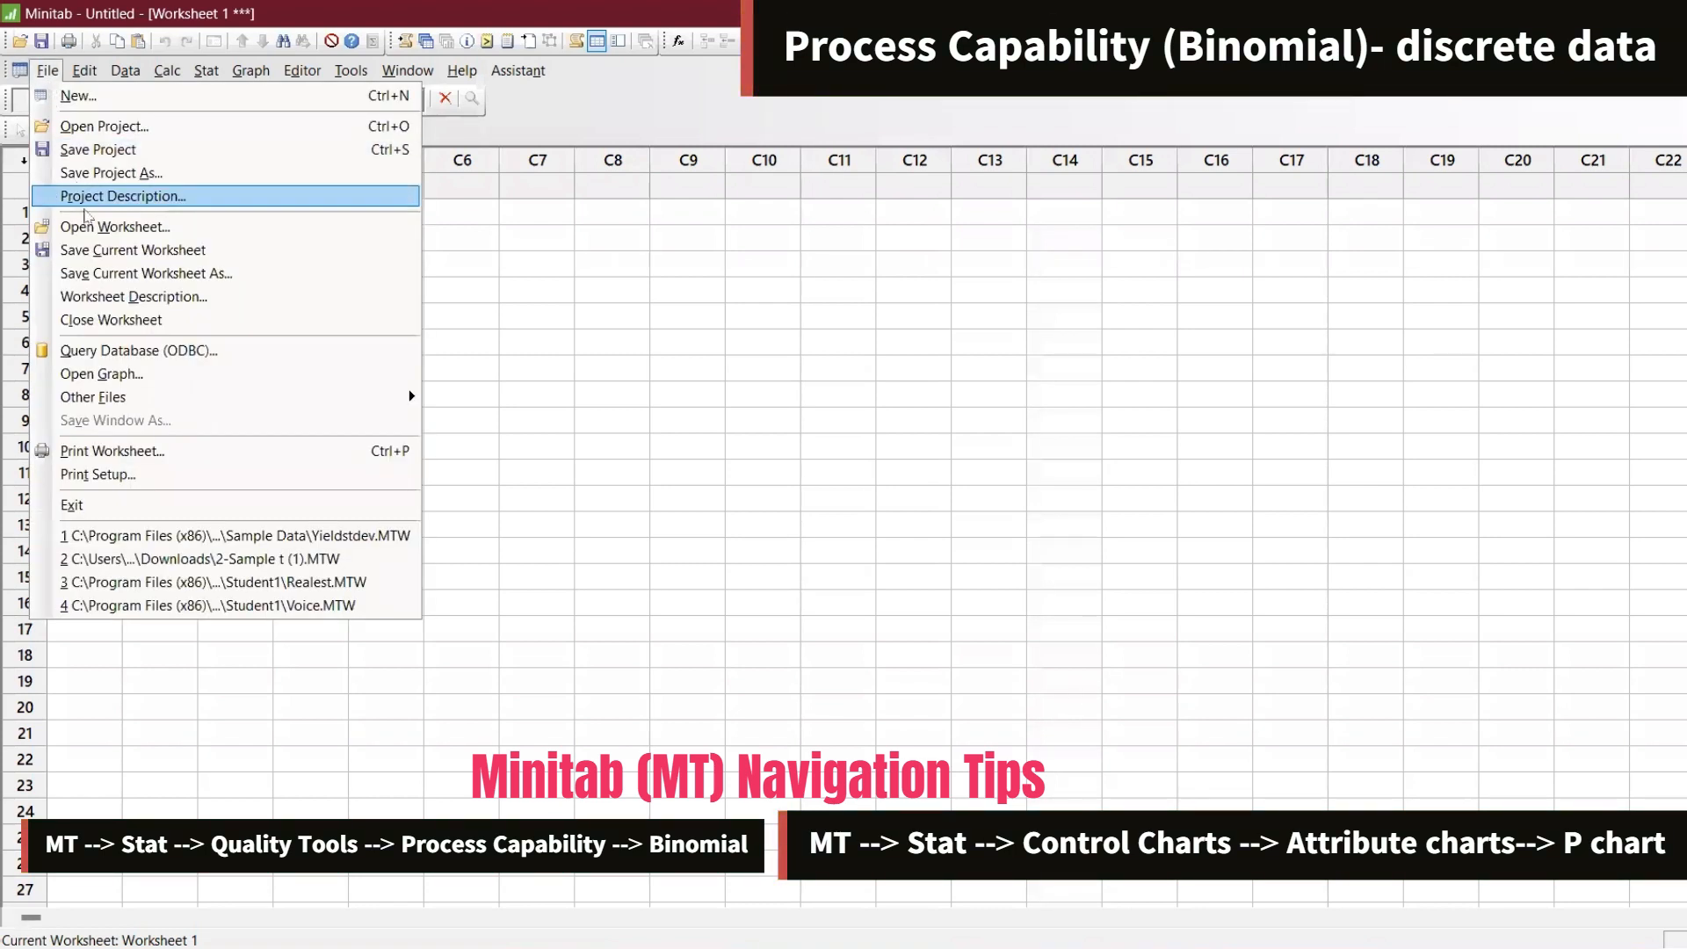
click(95, 230)
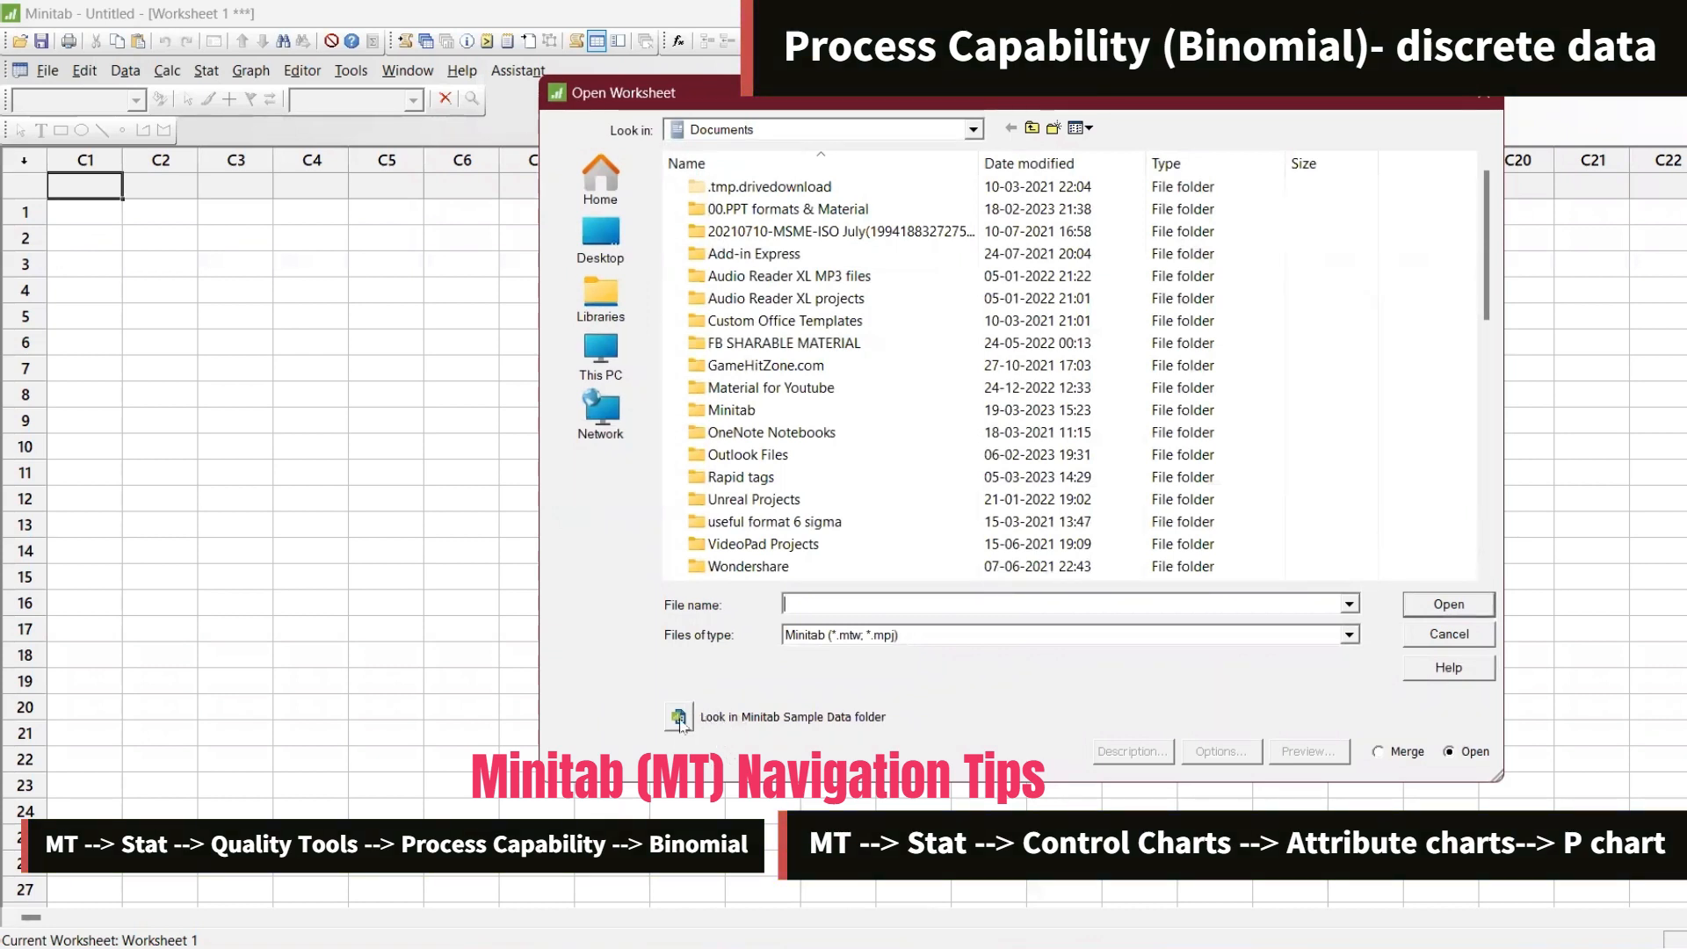
click(680, 718)
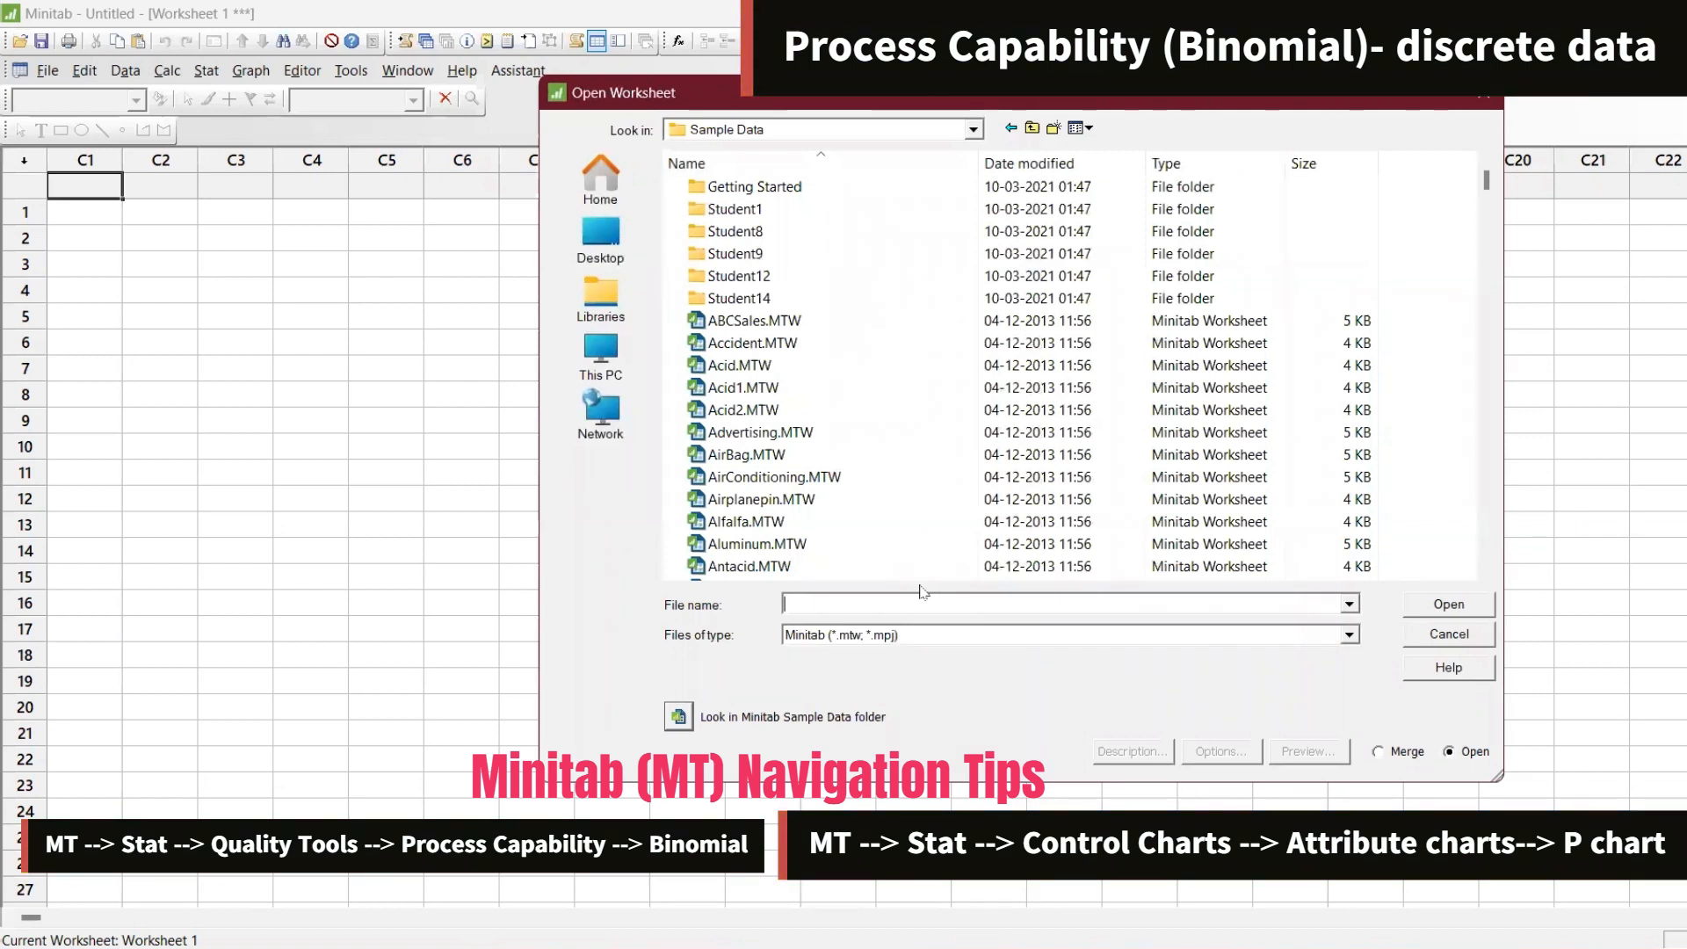
text(def)
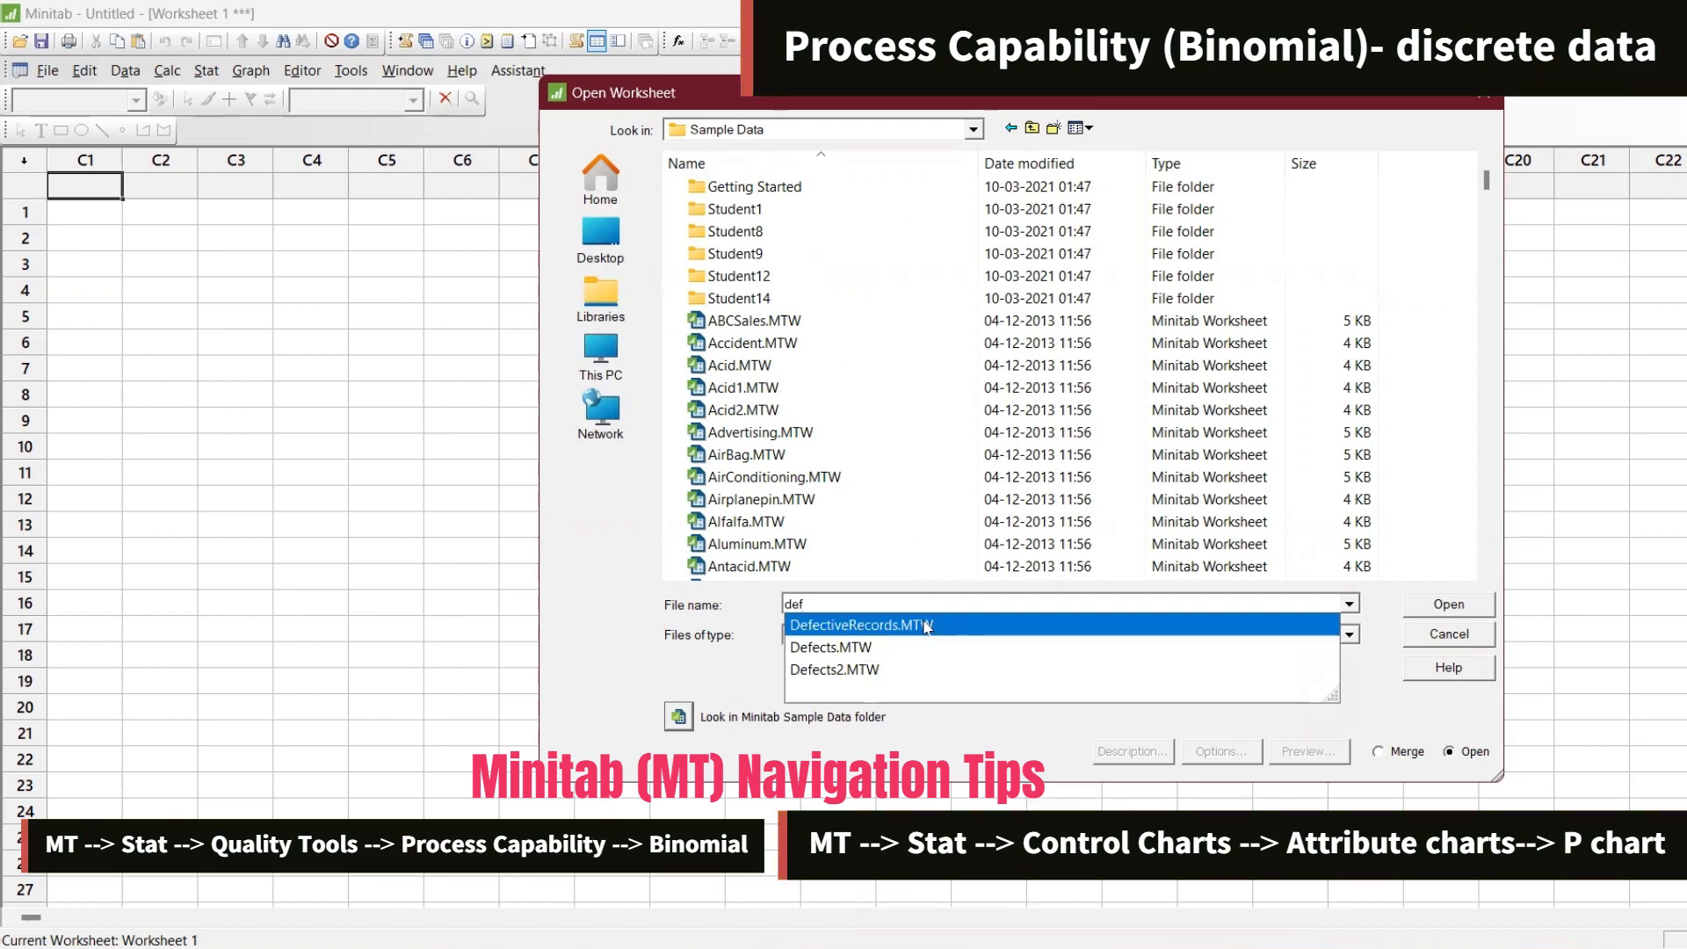
click(925, 625)
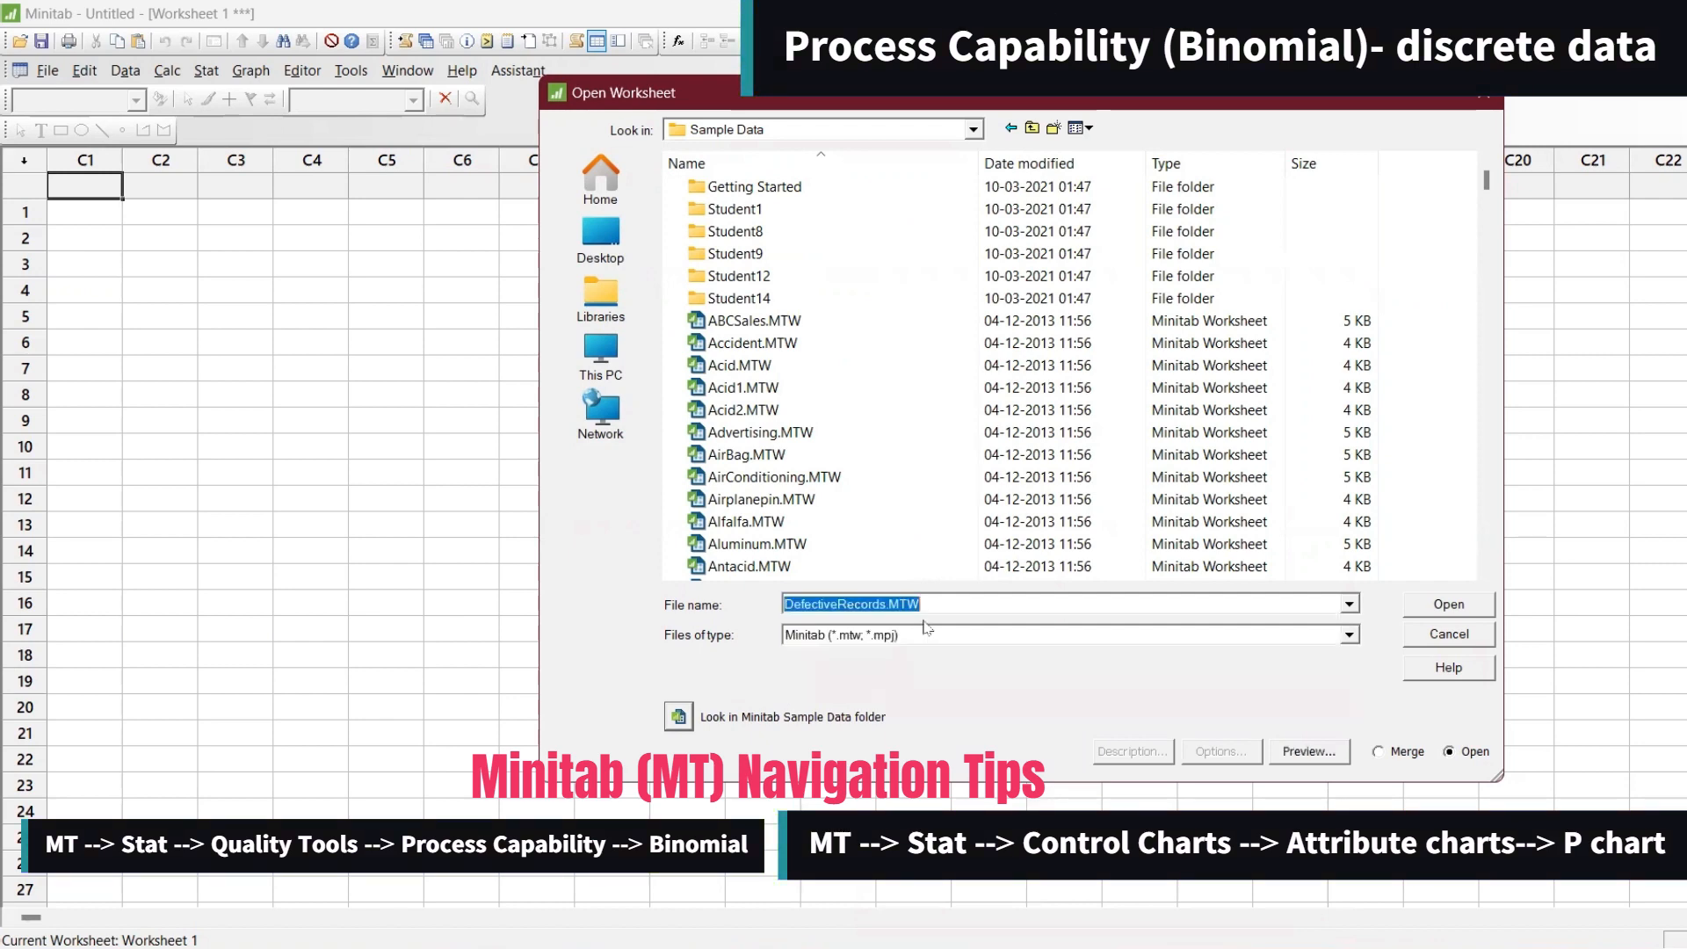
click(1438, 607)
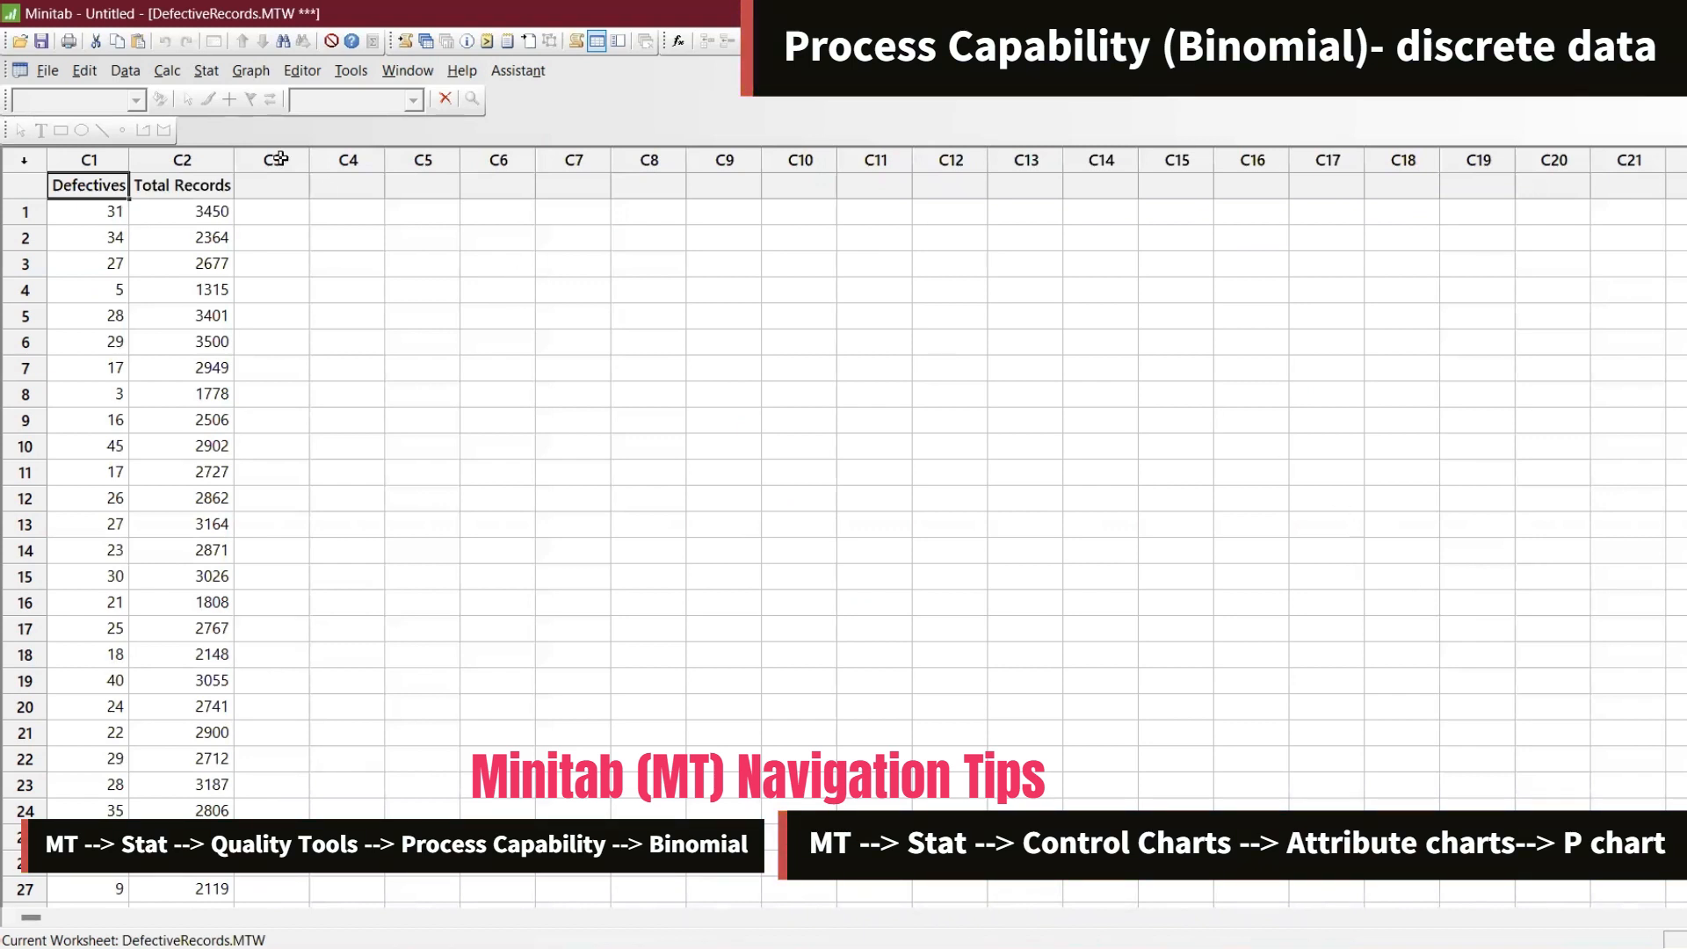
Start a P chart with Defectives as the variable and Total Records as the subgroup sizes
click(205, 74)
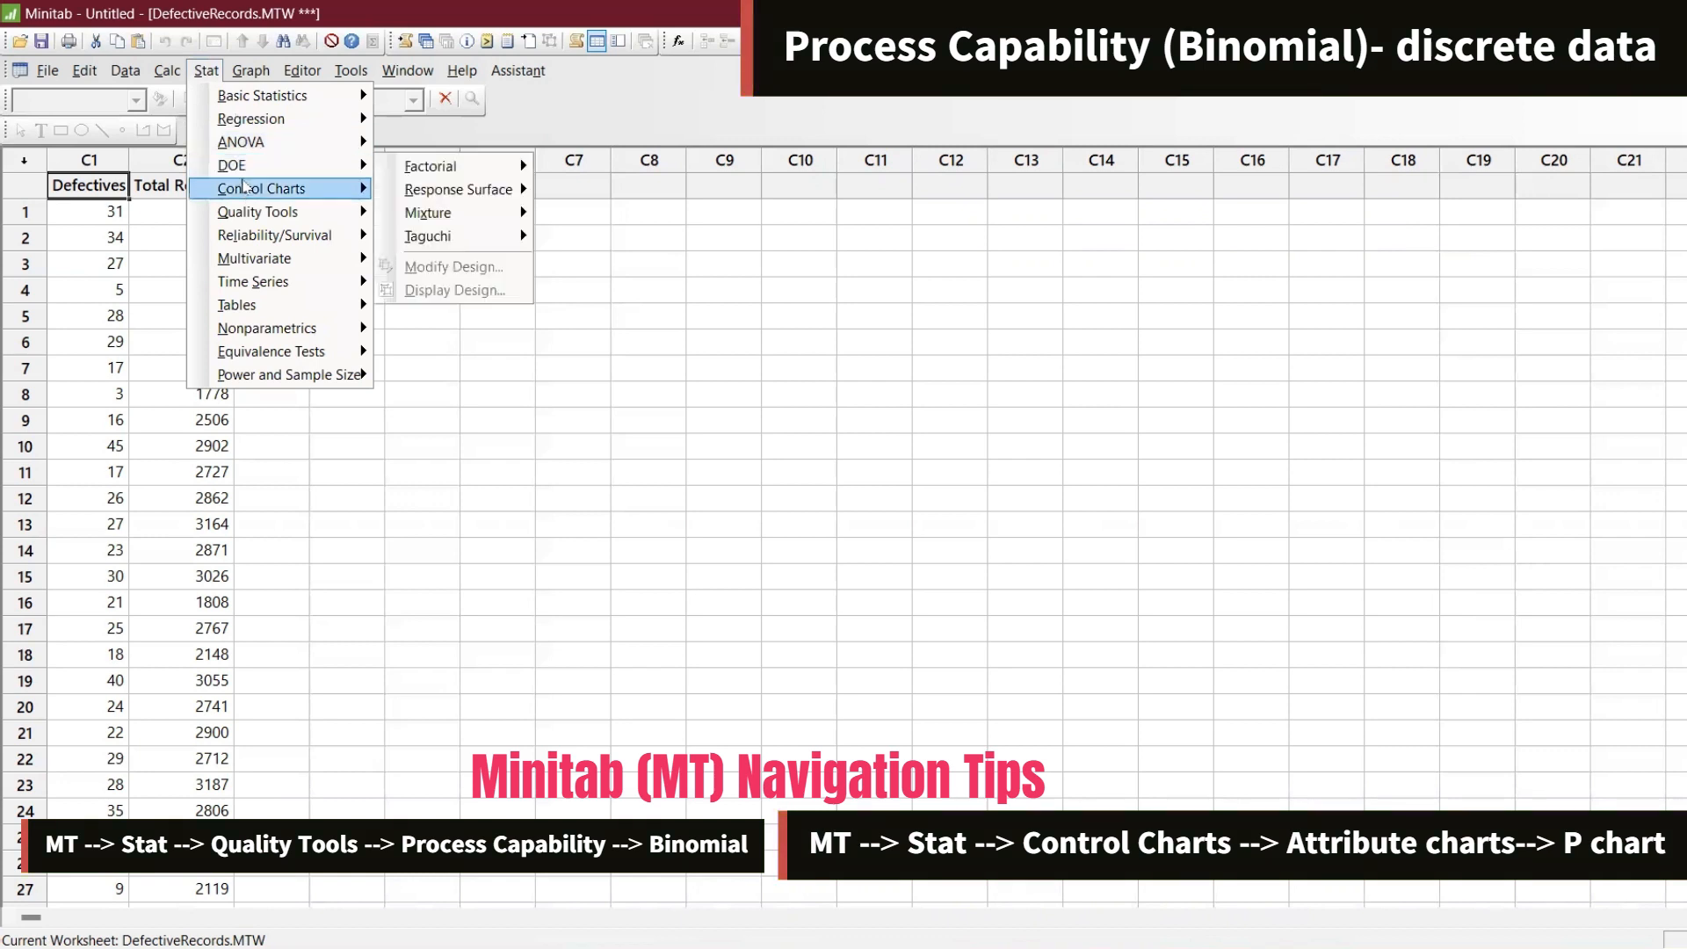
mouse_move(263, 188)
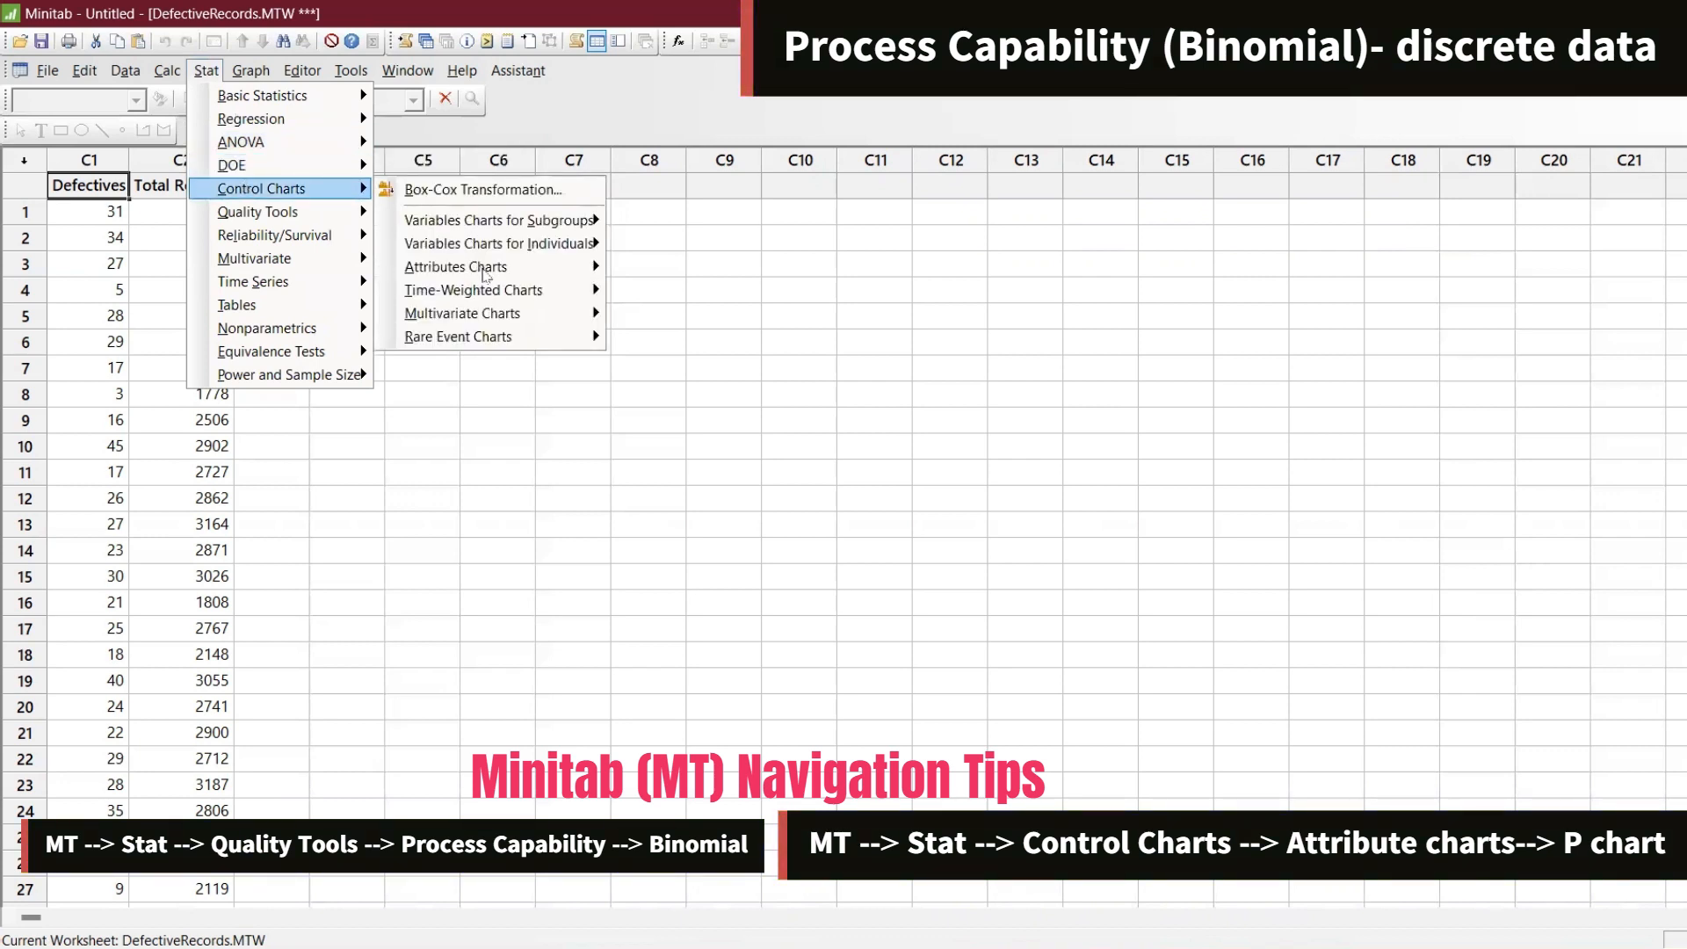
mouse_move(485, 272)
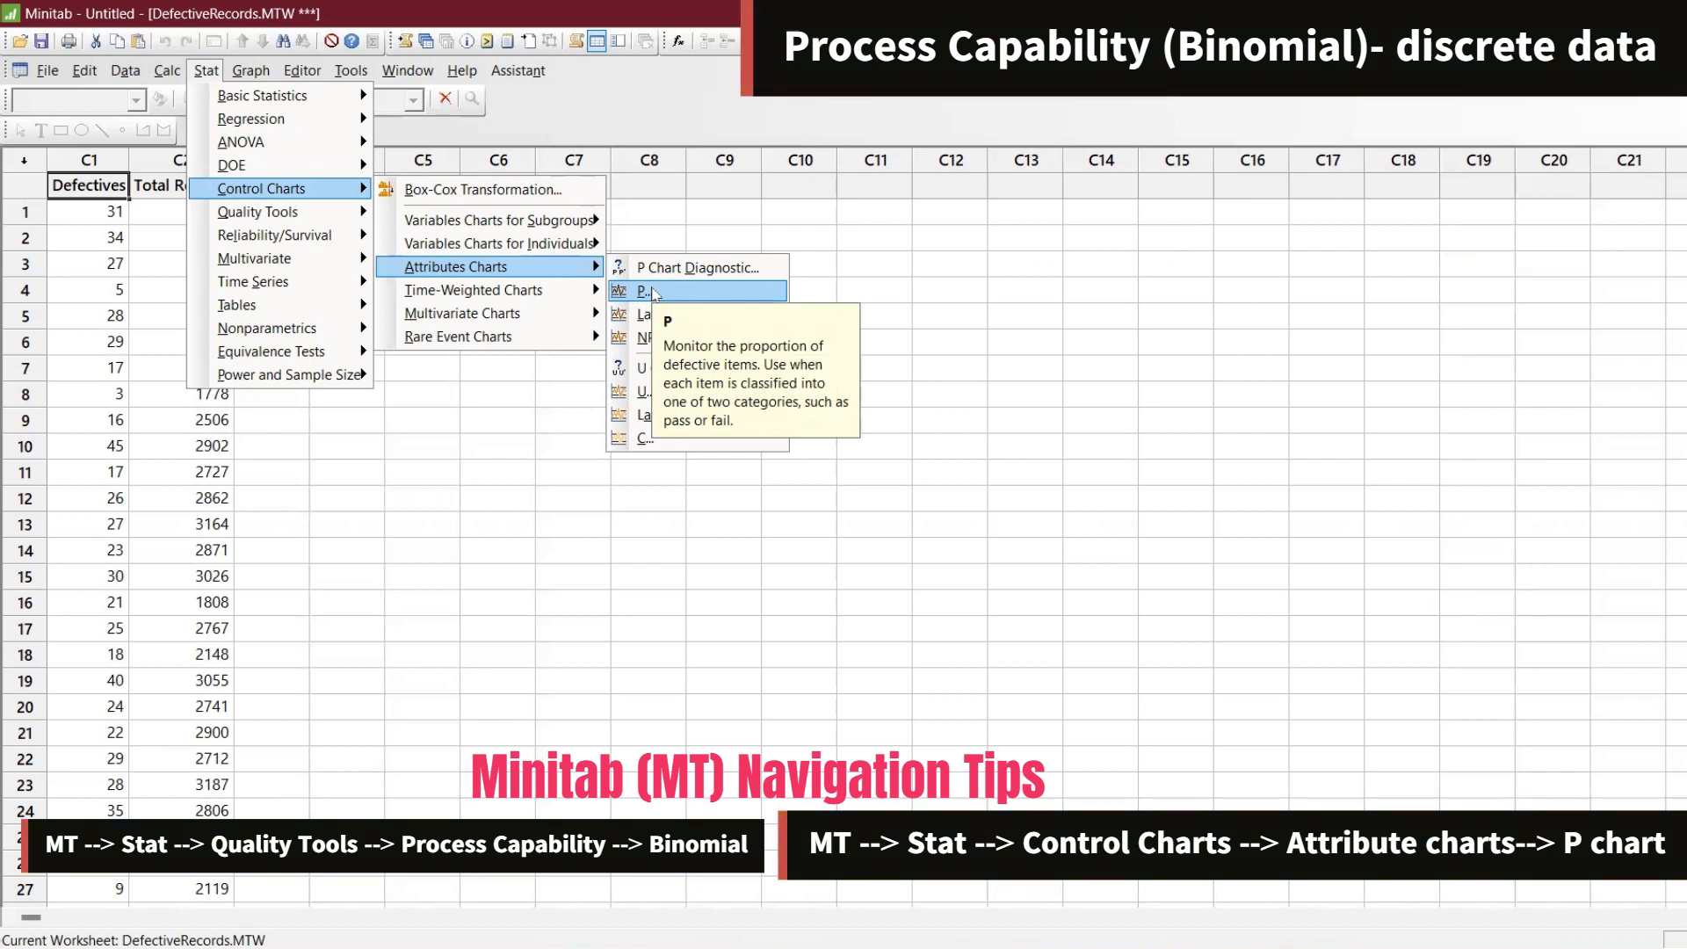
click(654, 292)
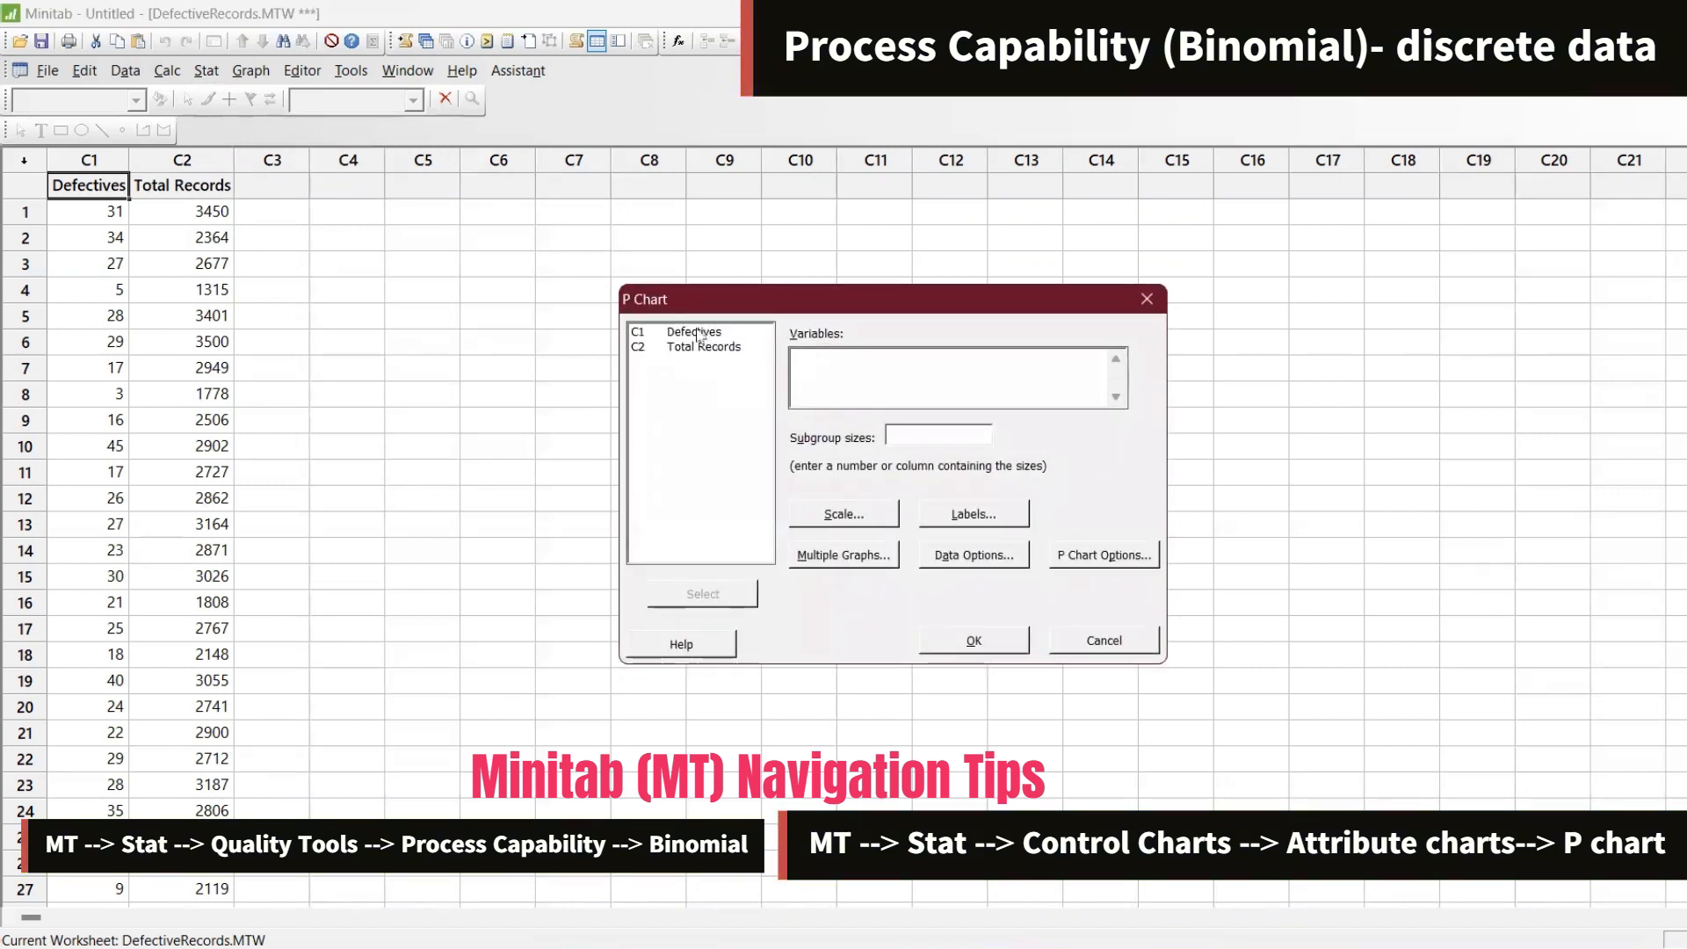
double_click(700, 333)
click(907, 425)
double_click(707, 347)
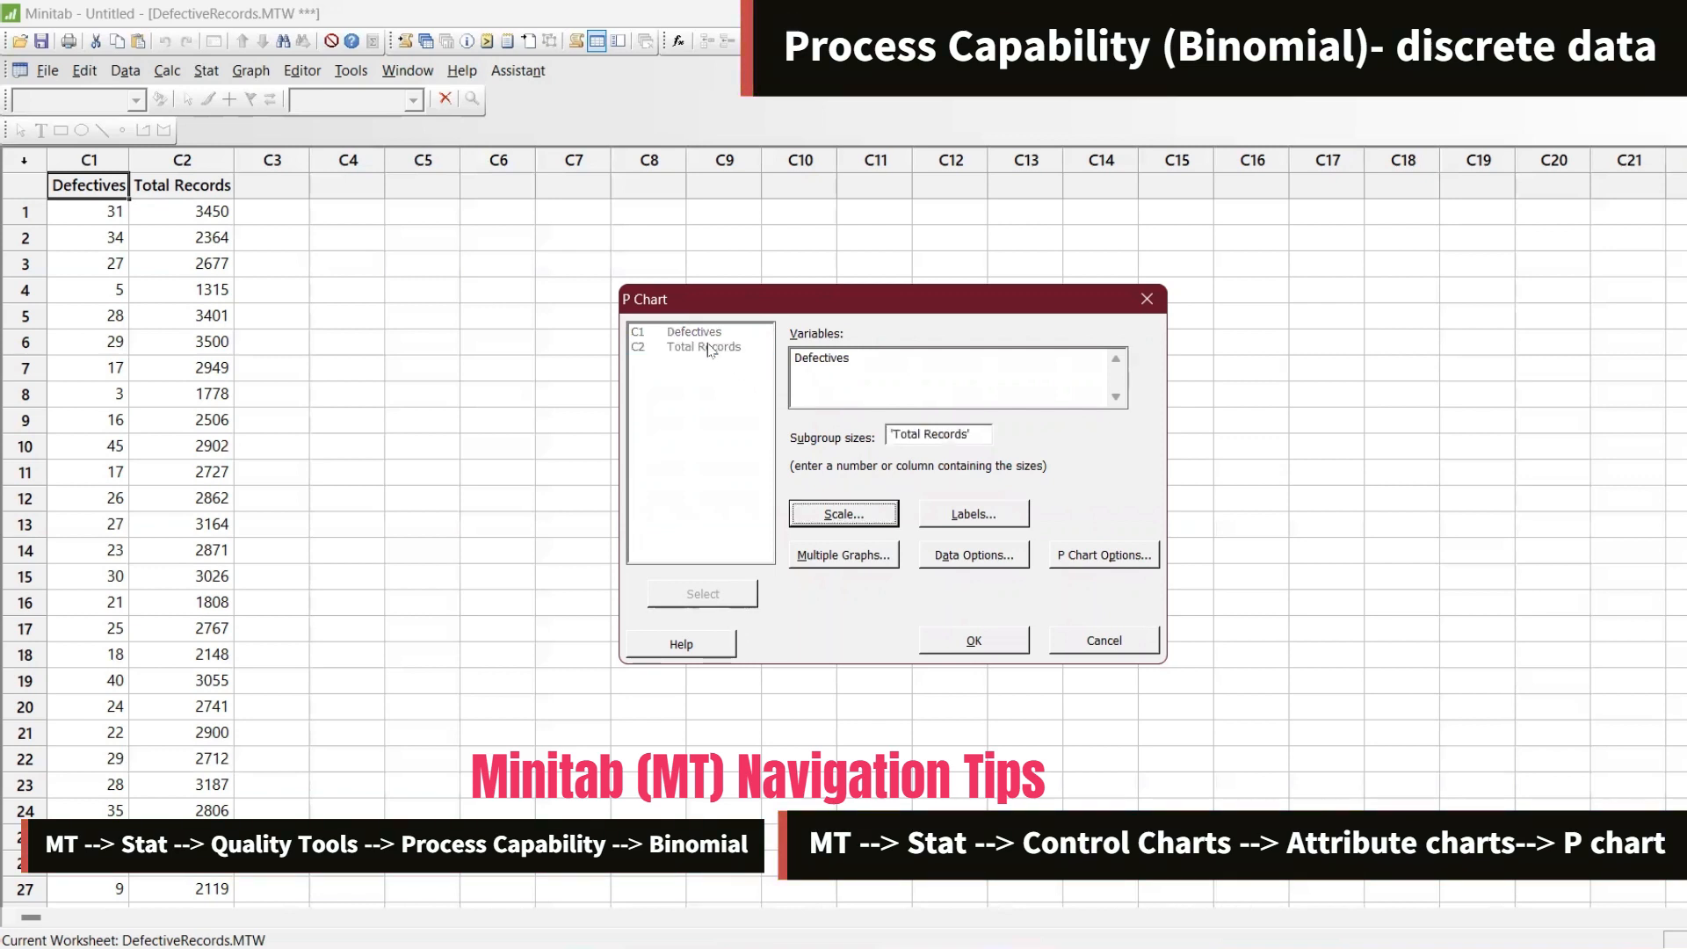
Set the P chart options to perform all tests for special causes and create the chart
click(1100, 562)
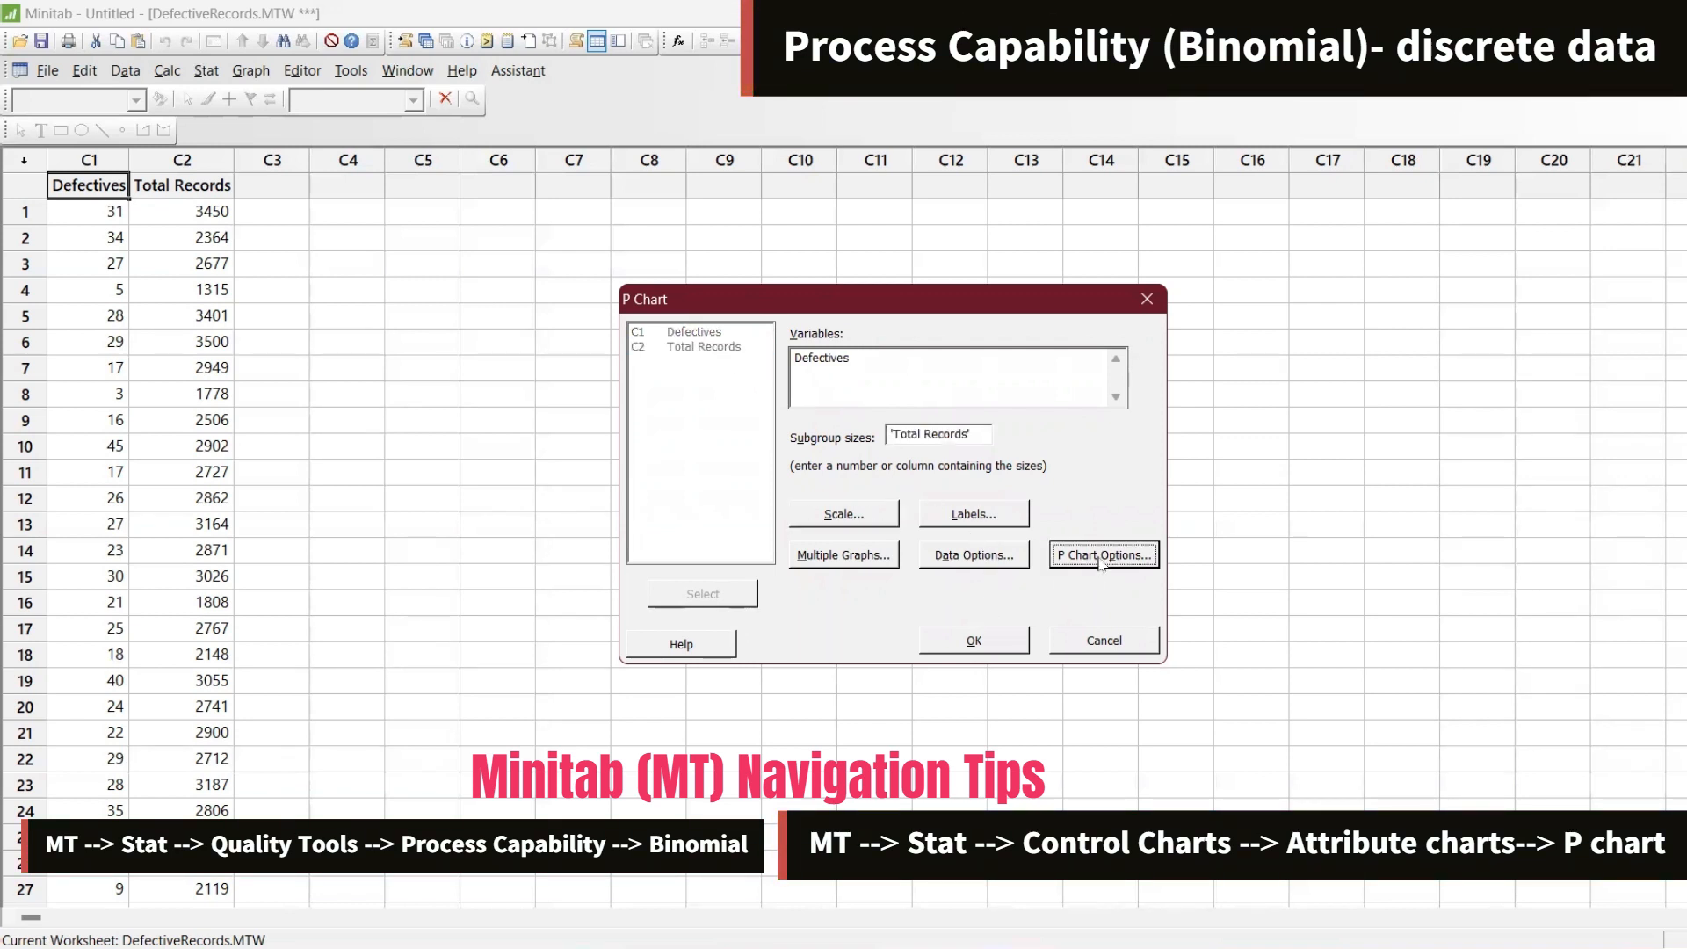
click(866, 317)
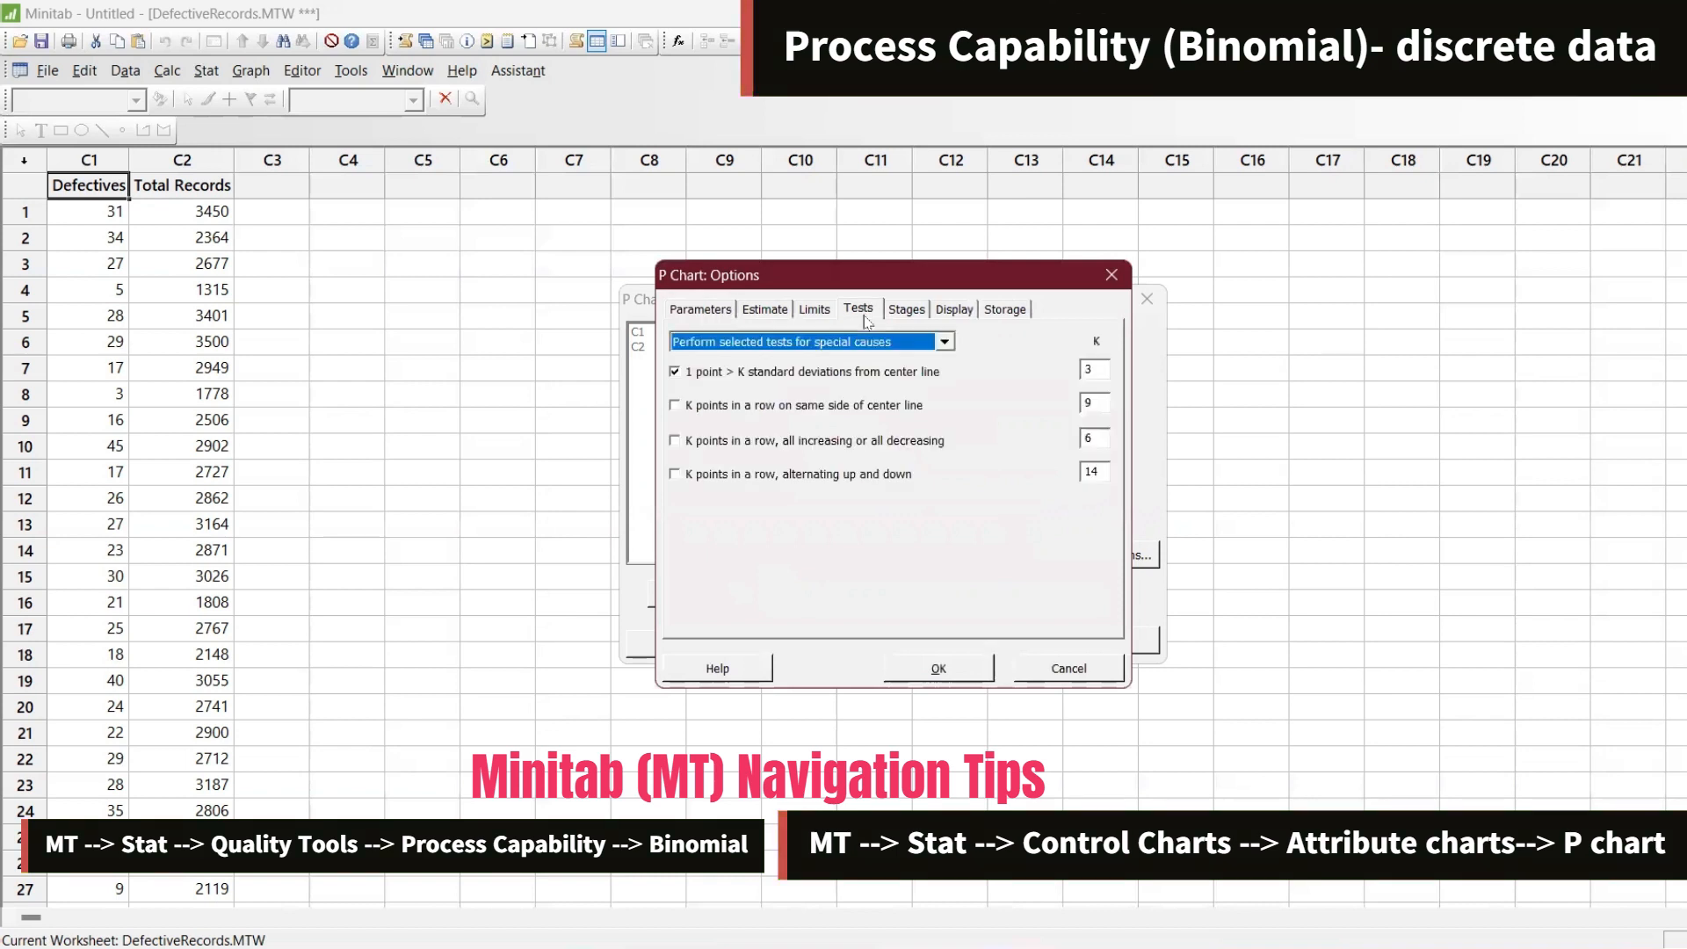
click(767, 344)
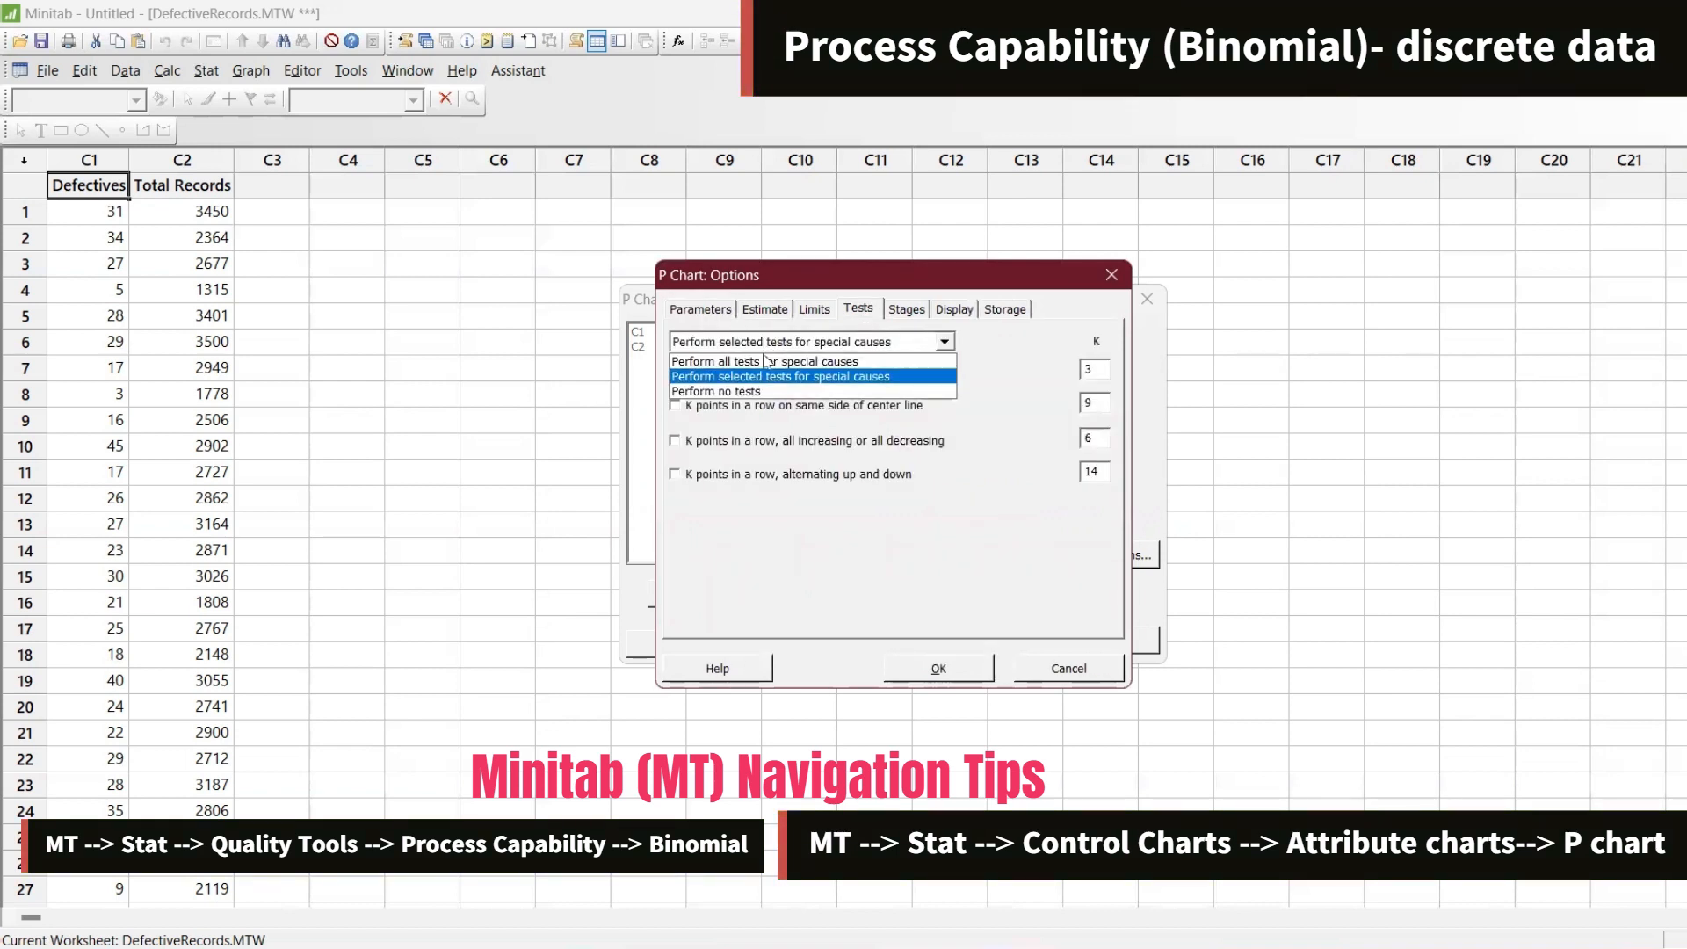
click(767, 360)
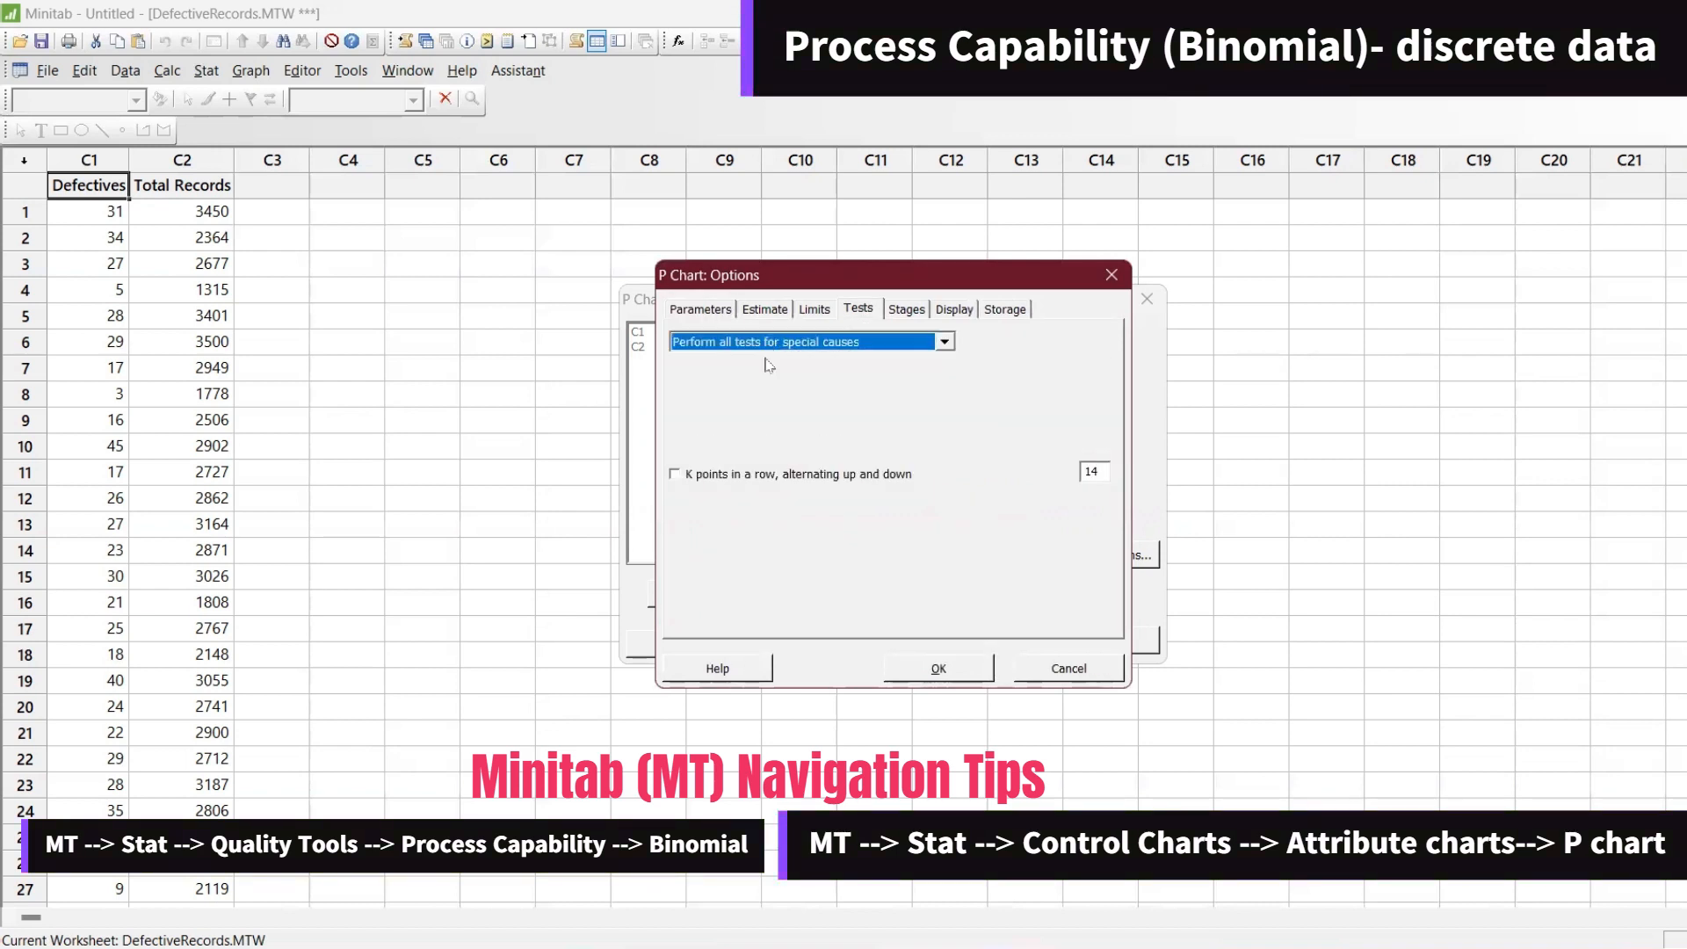
click(958, 671)
click(1018, 640)
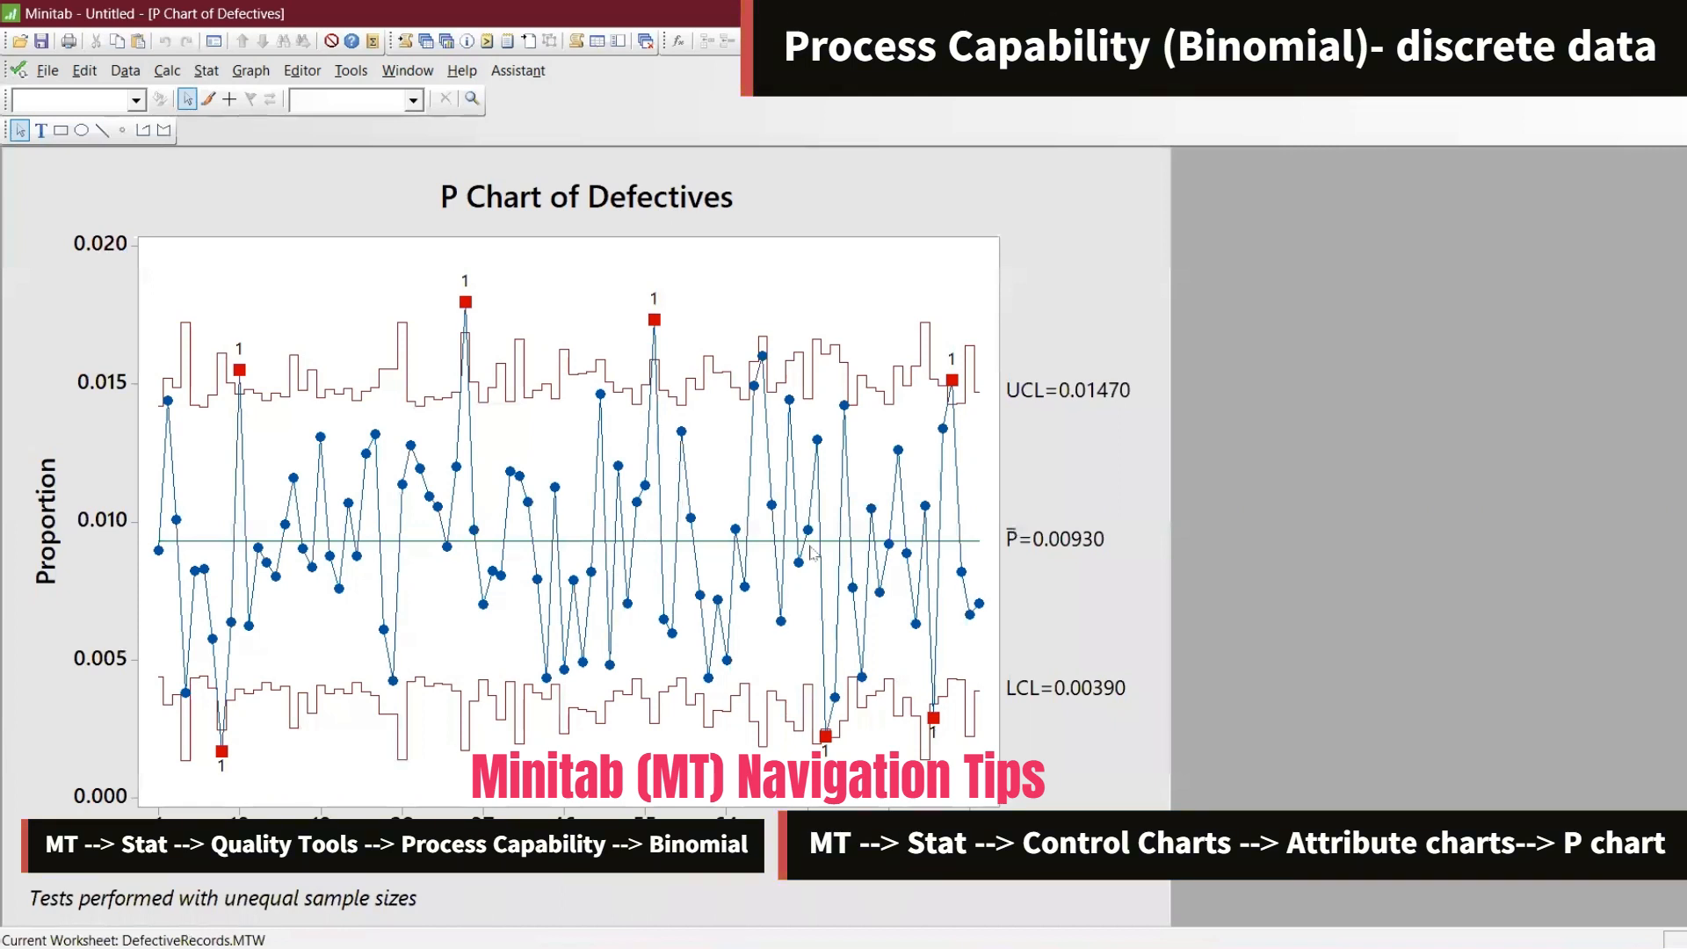
Return from the P chart to the DefectiveRecords worksheet window
mouse_move(810, 552)
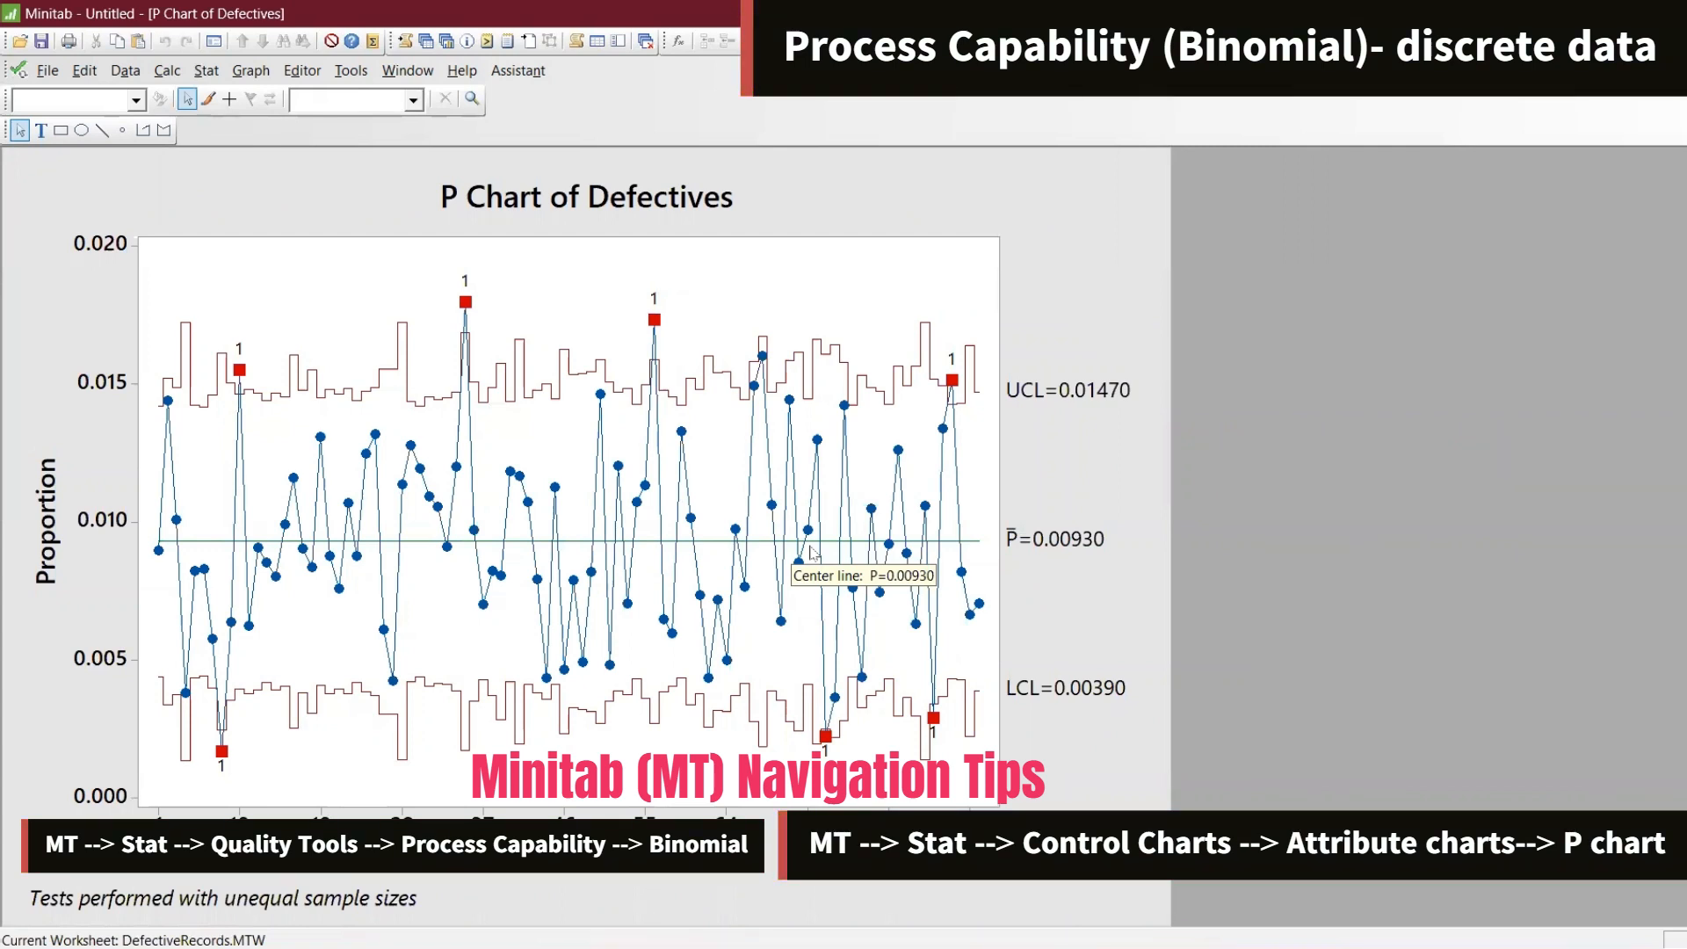
click(206, 72)
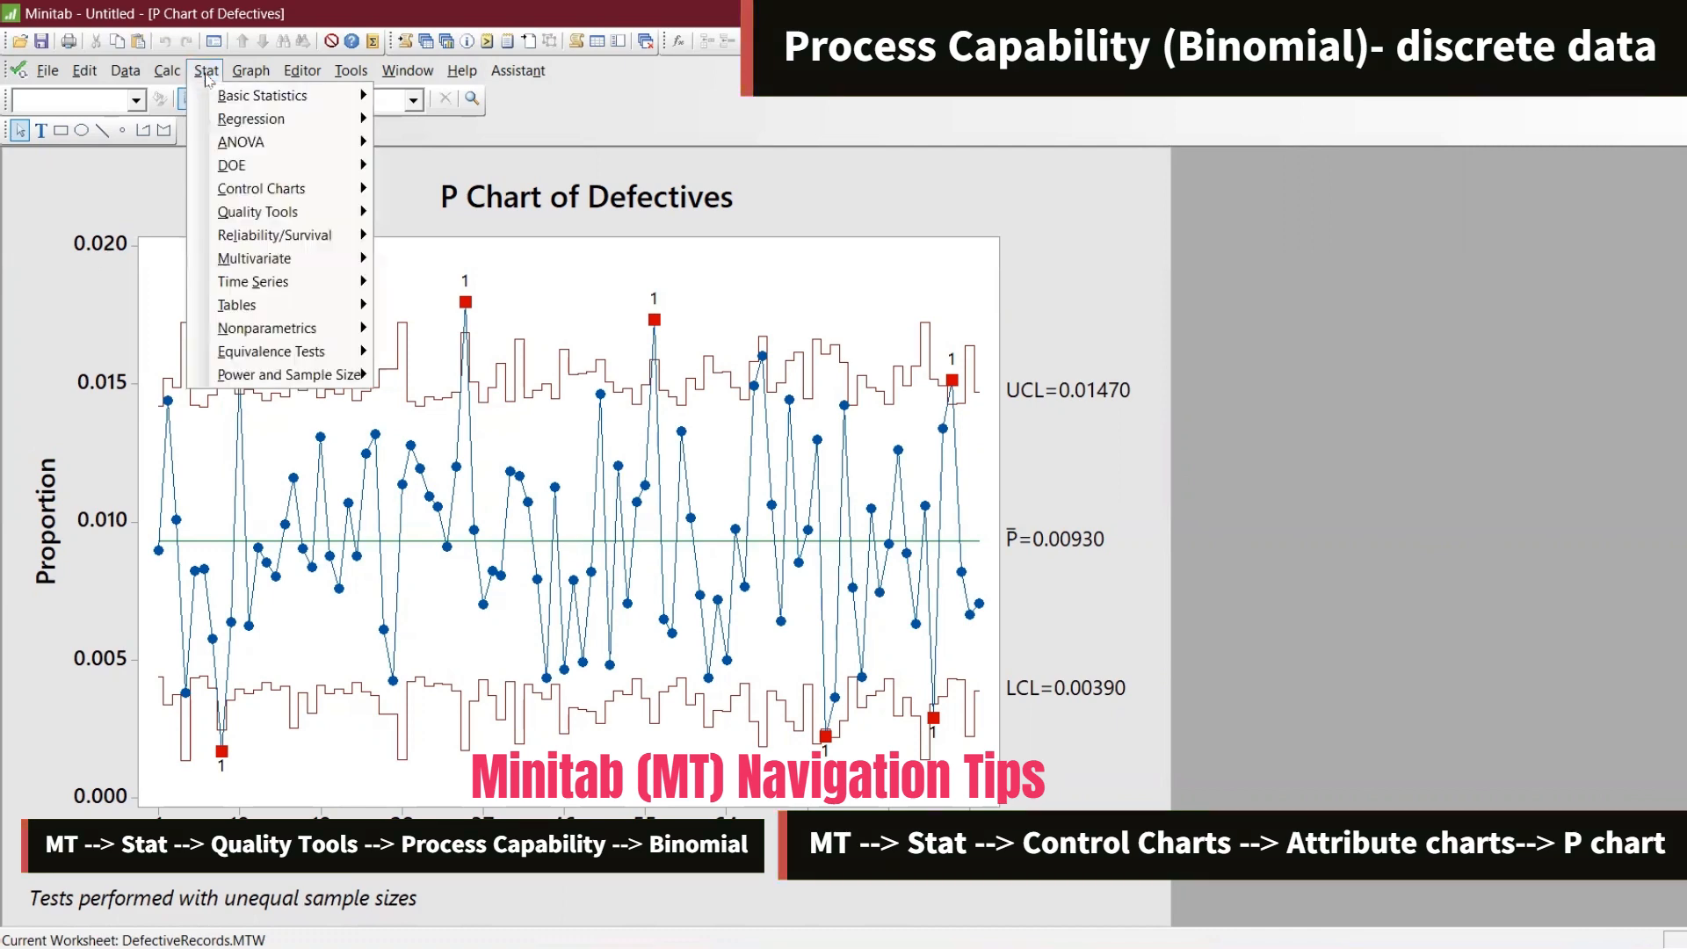
click(428, 55)
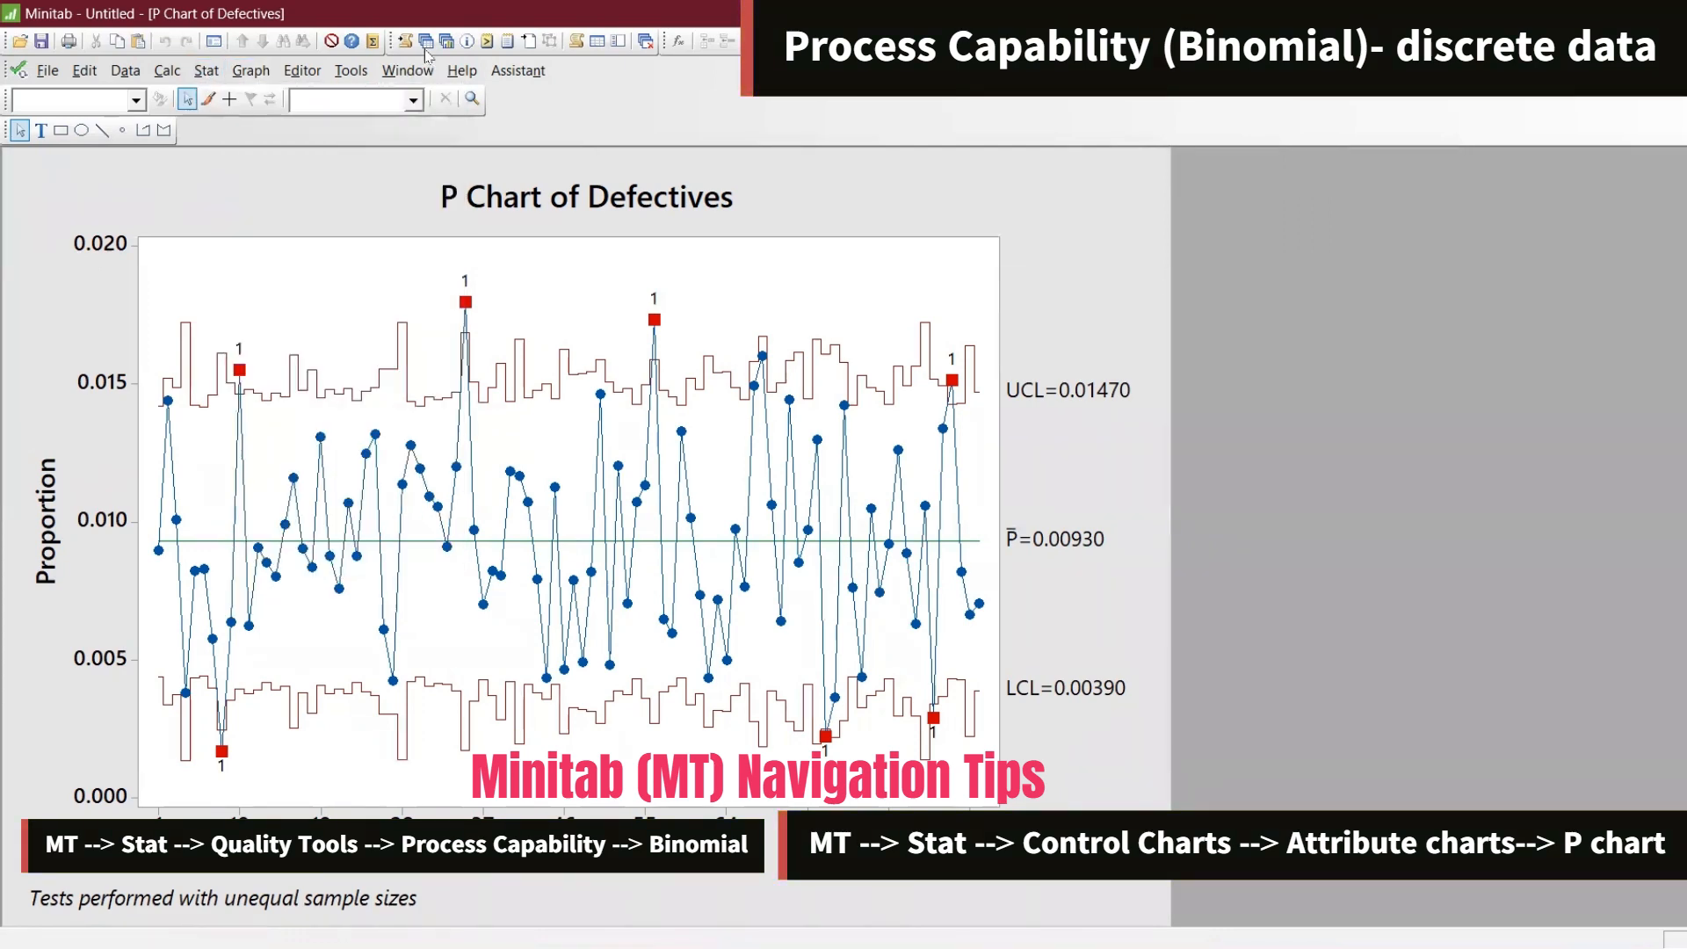
click(426, 44)
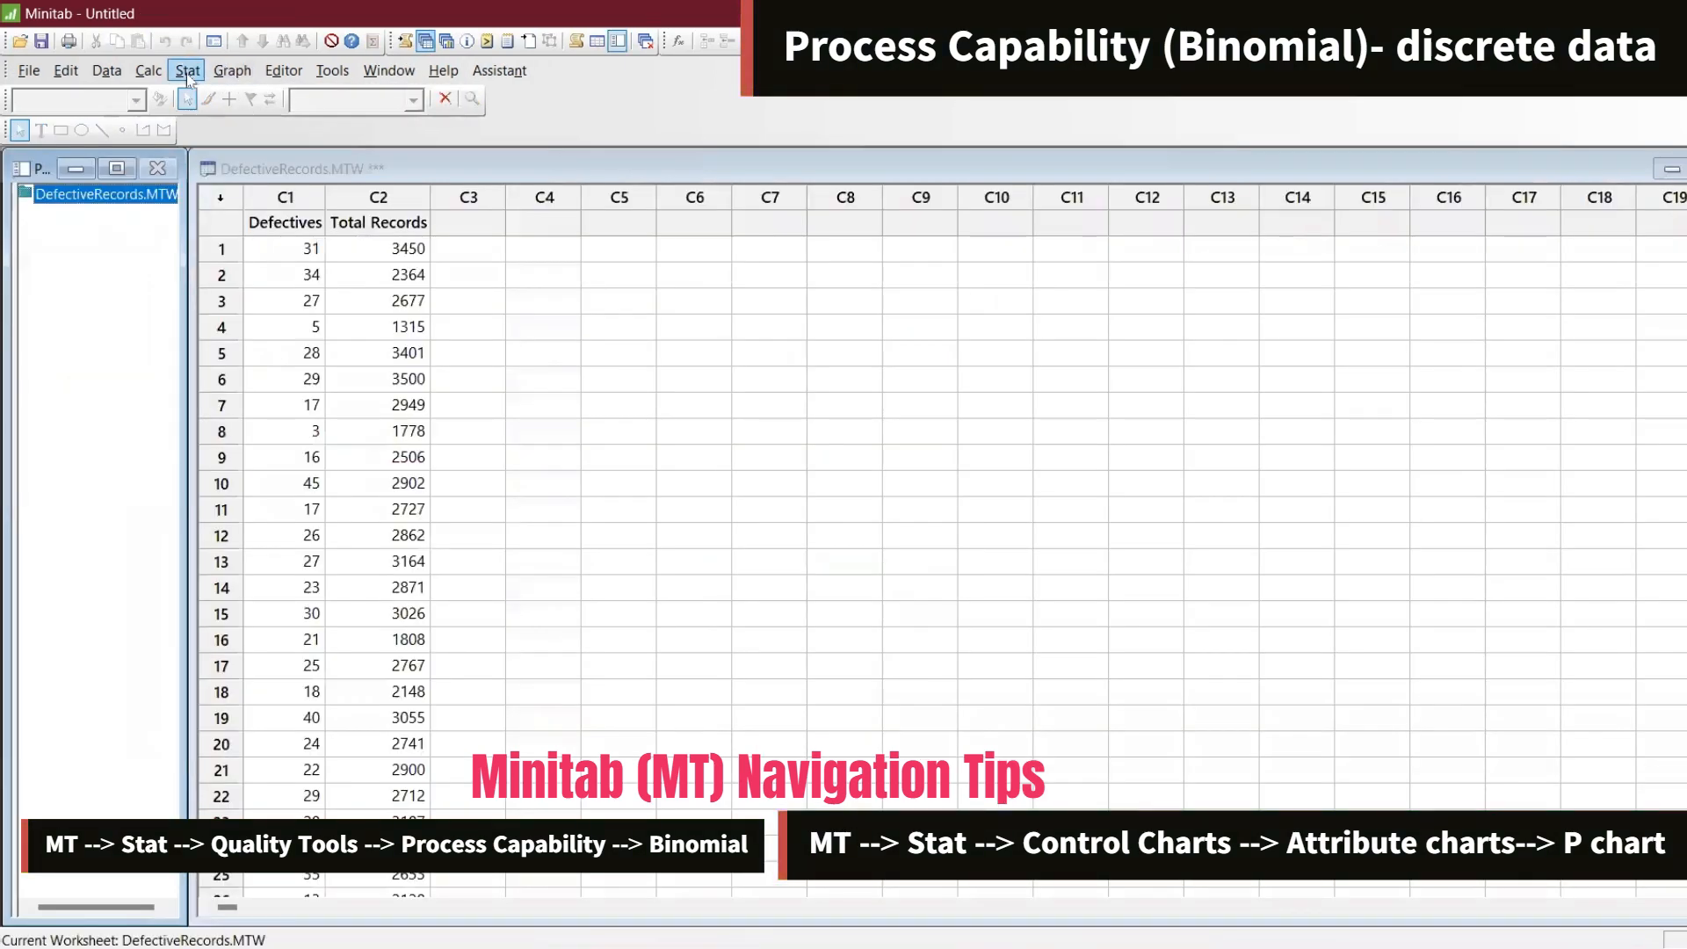
Start a Binomial capability analysis with Defectives as the defectives column and sample sizes taken from Total Records
click(187, 72)
mouse_move(238, 196)
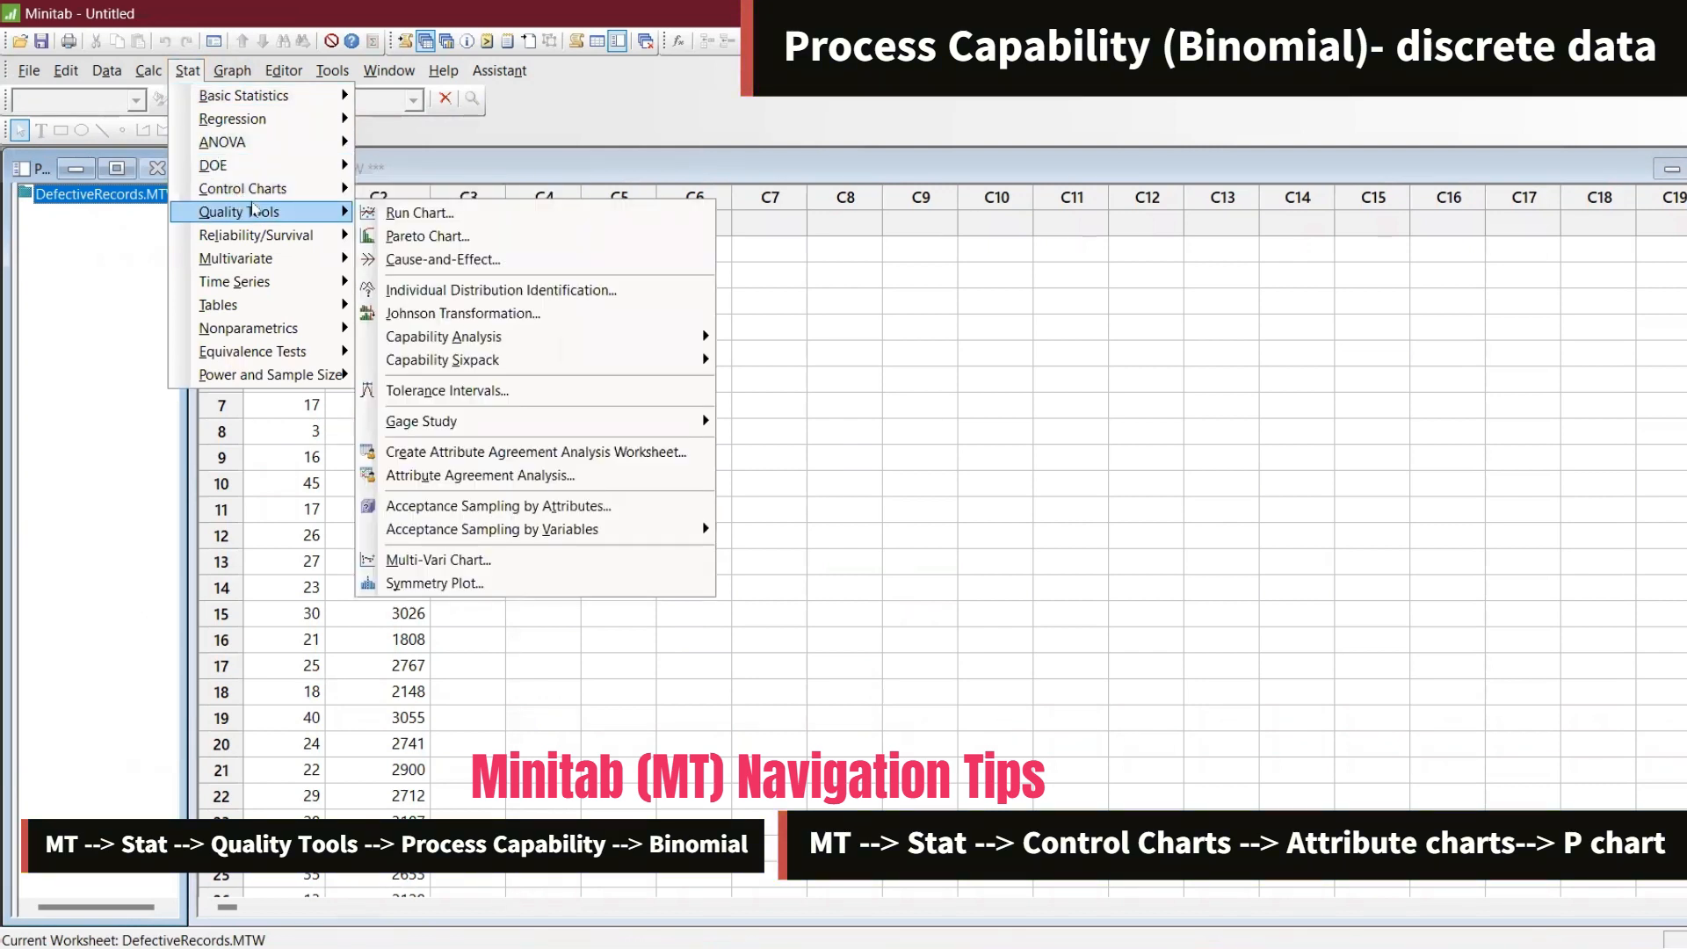
mouse_move(517, 341)
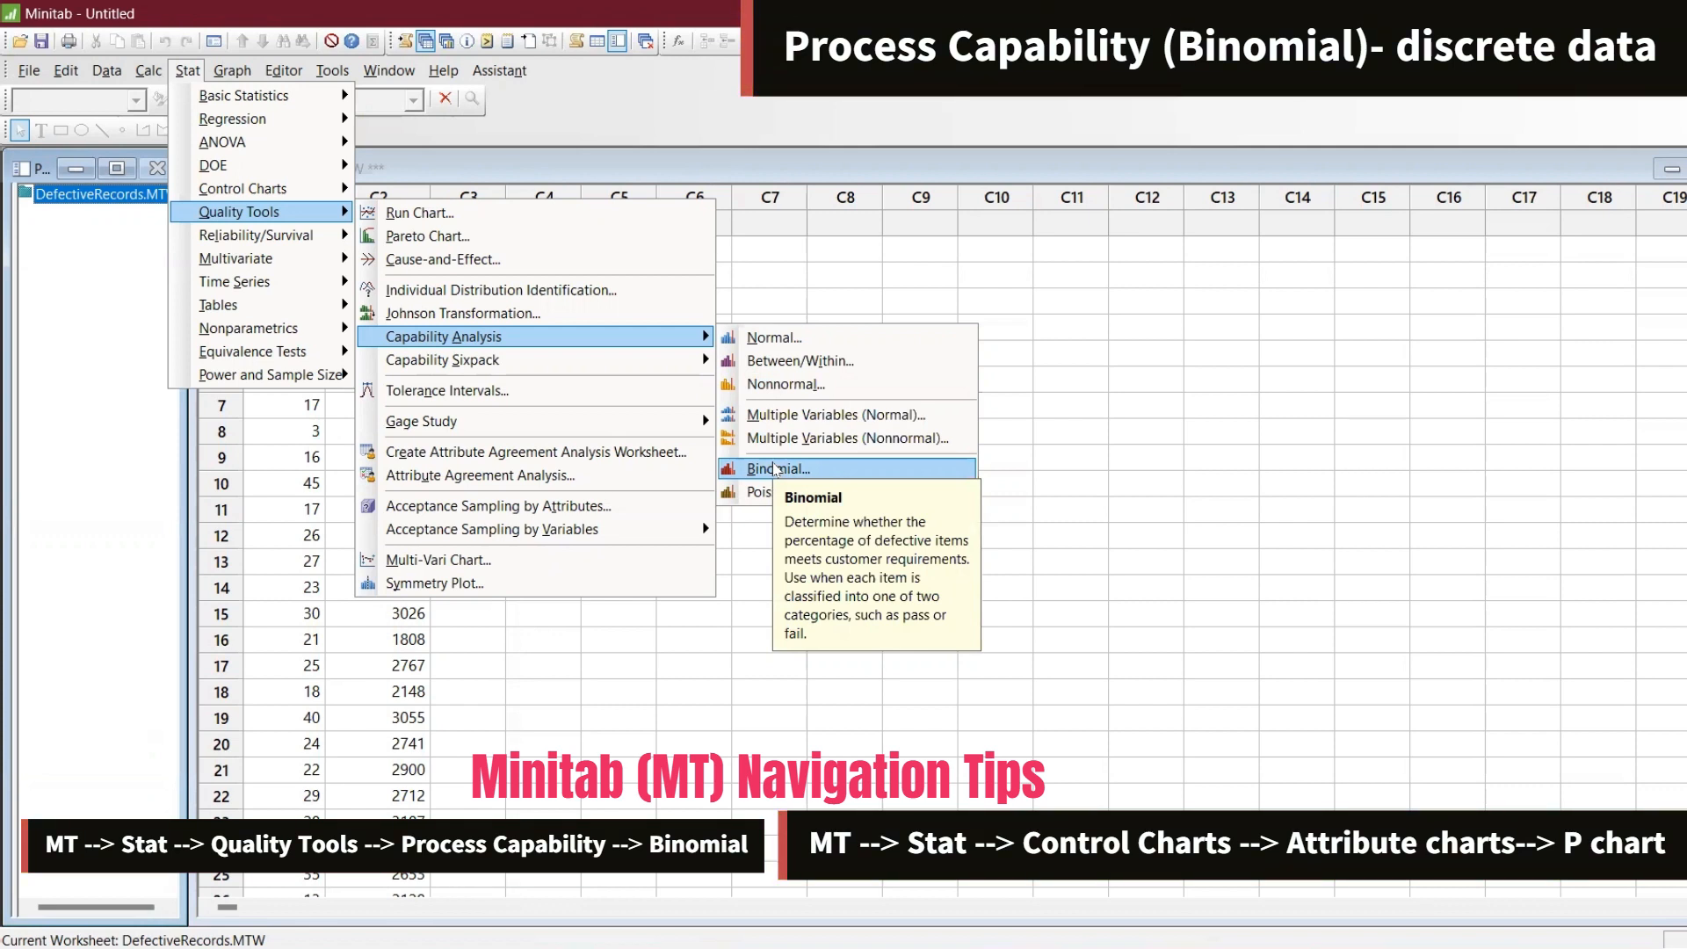
click(777, 470)
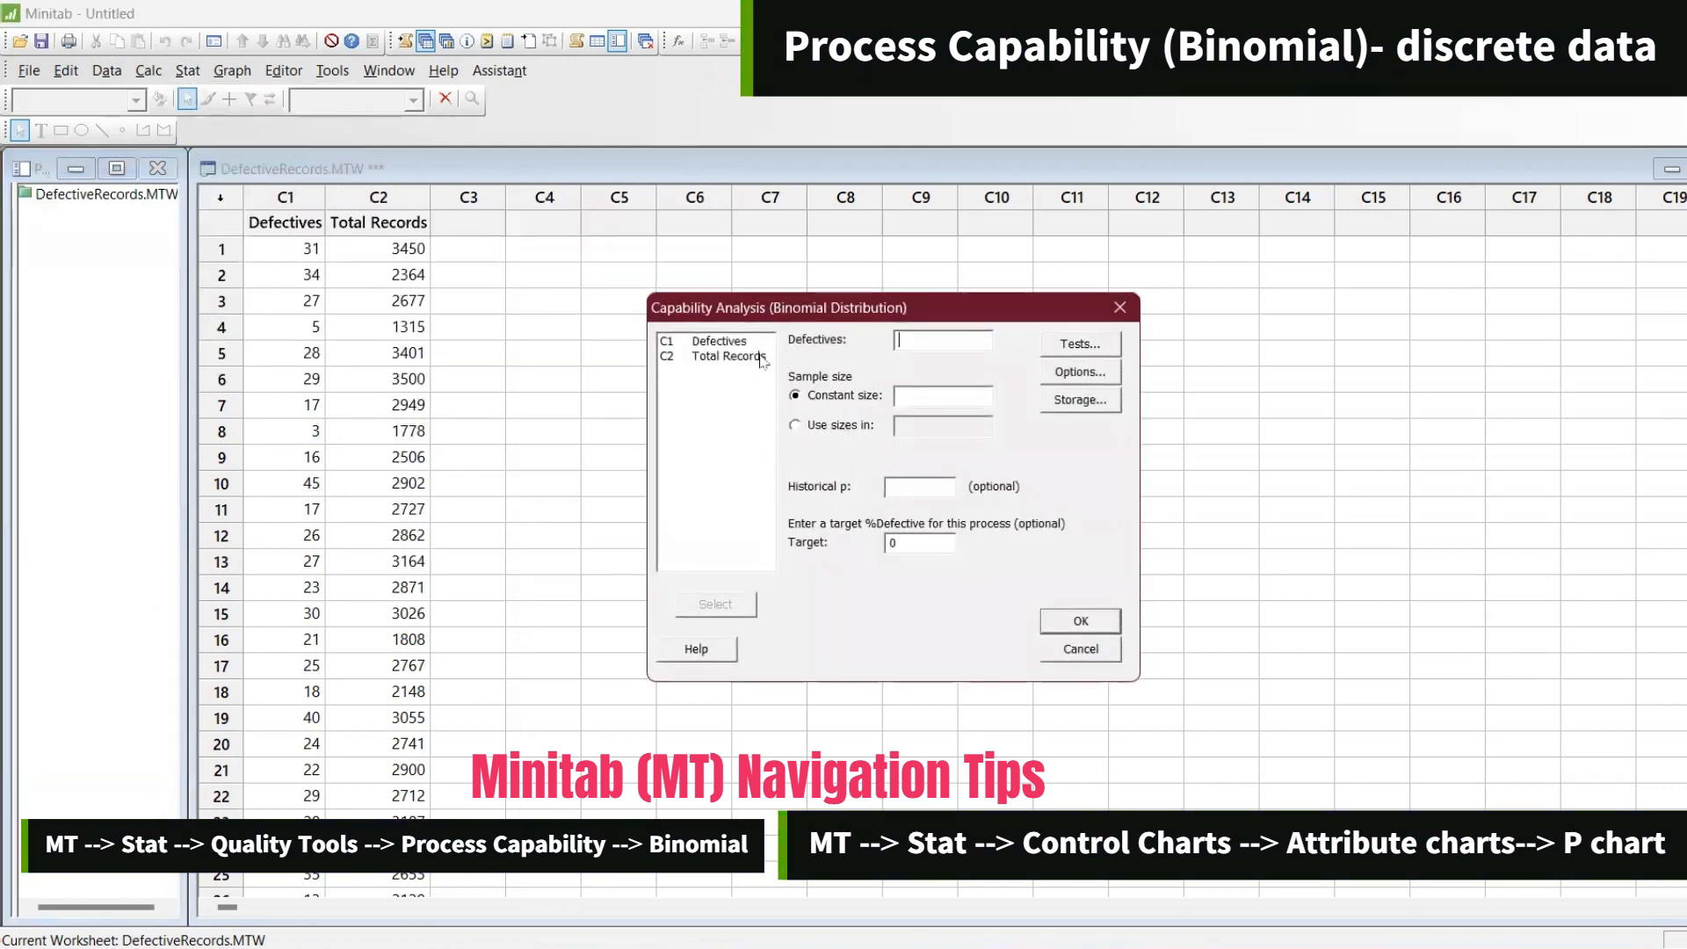
double_click(719, 341)
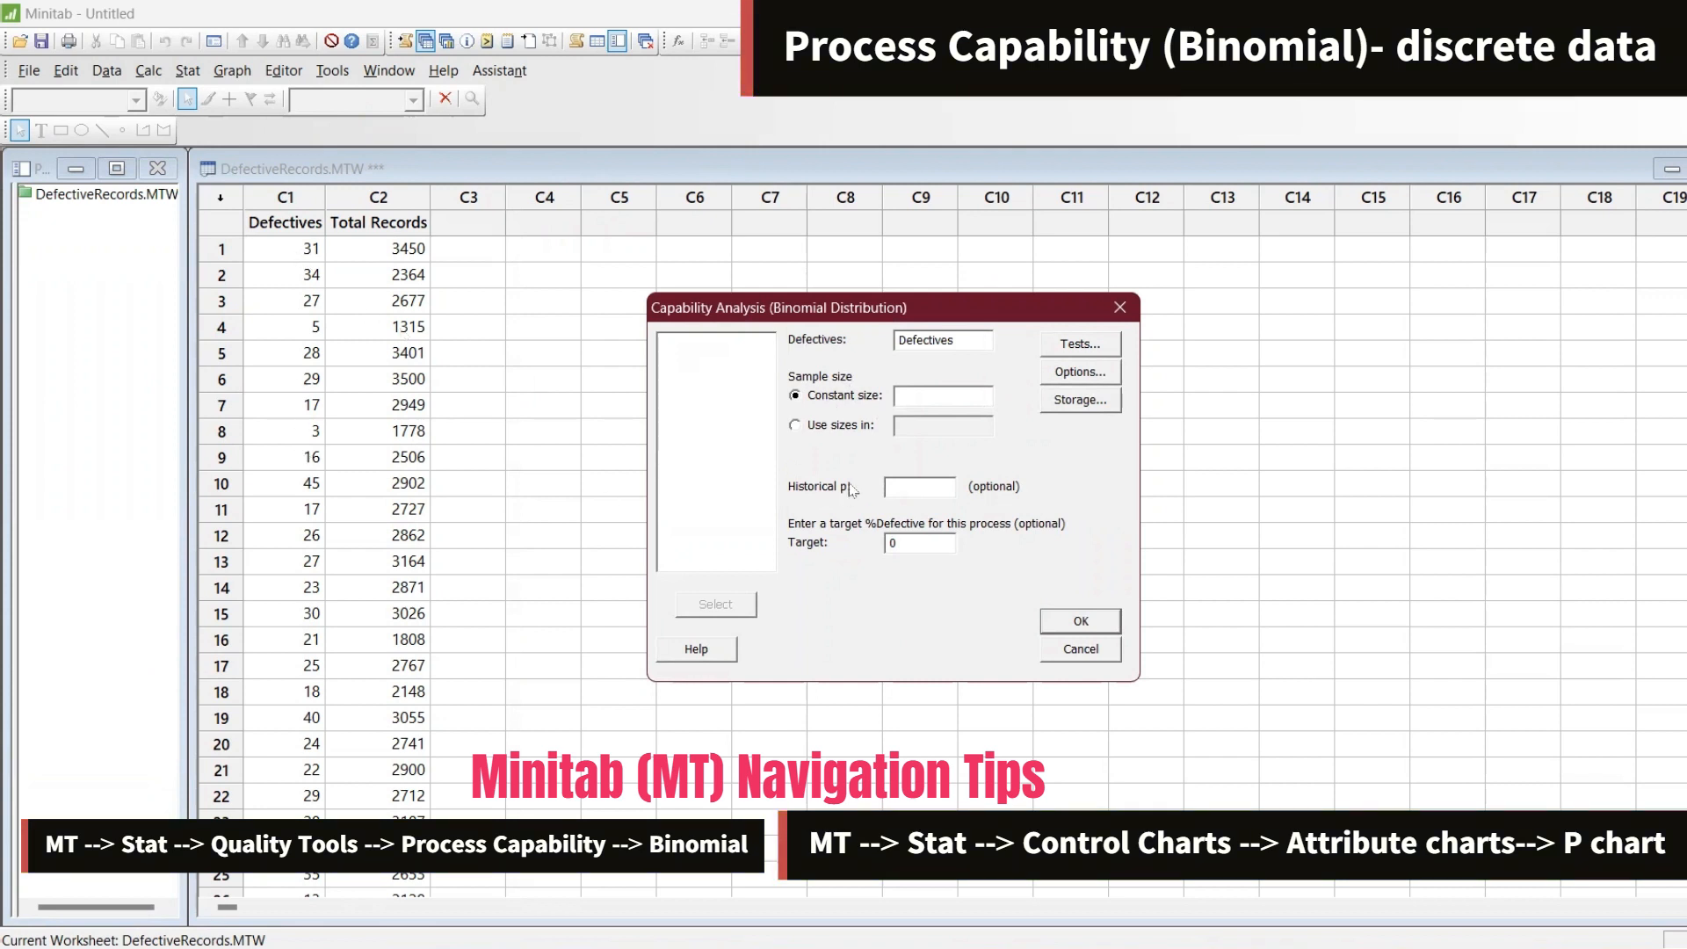
click(815, 428)
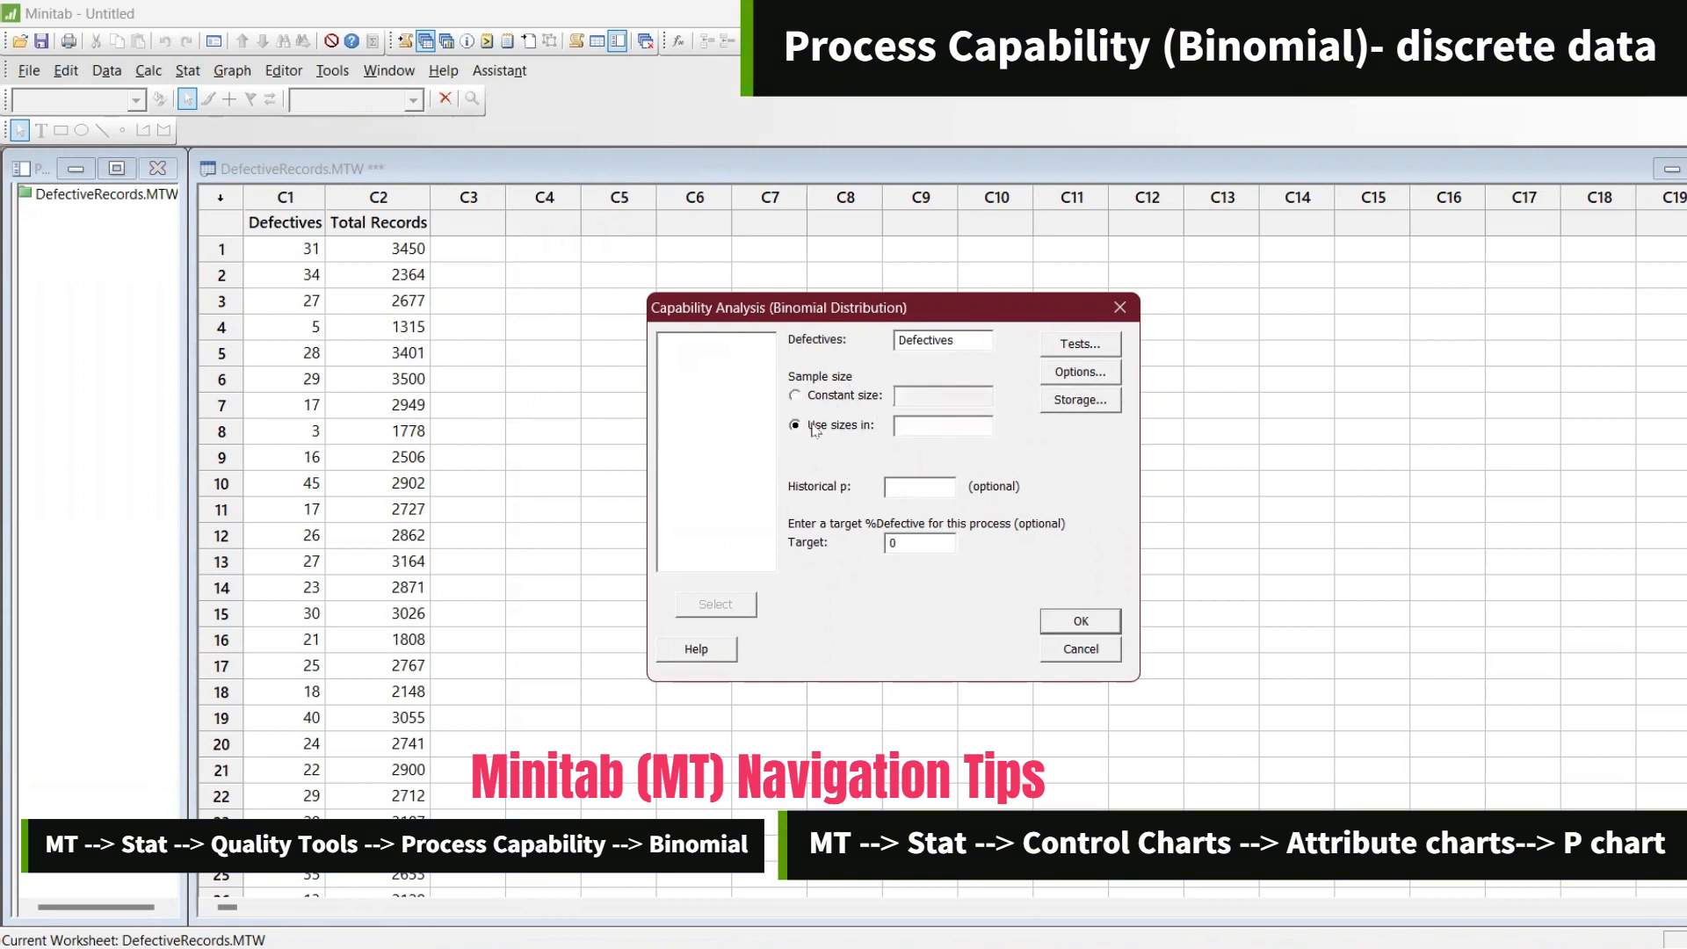
click(932, 427)
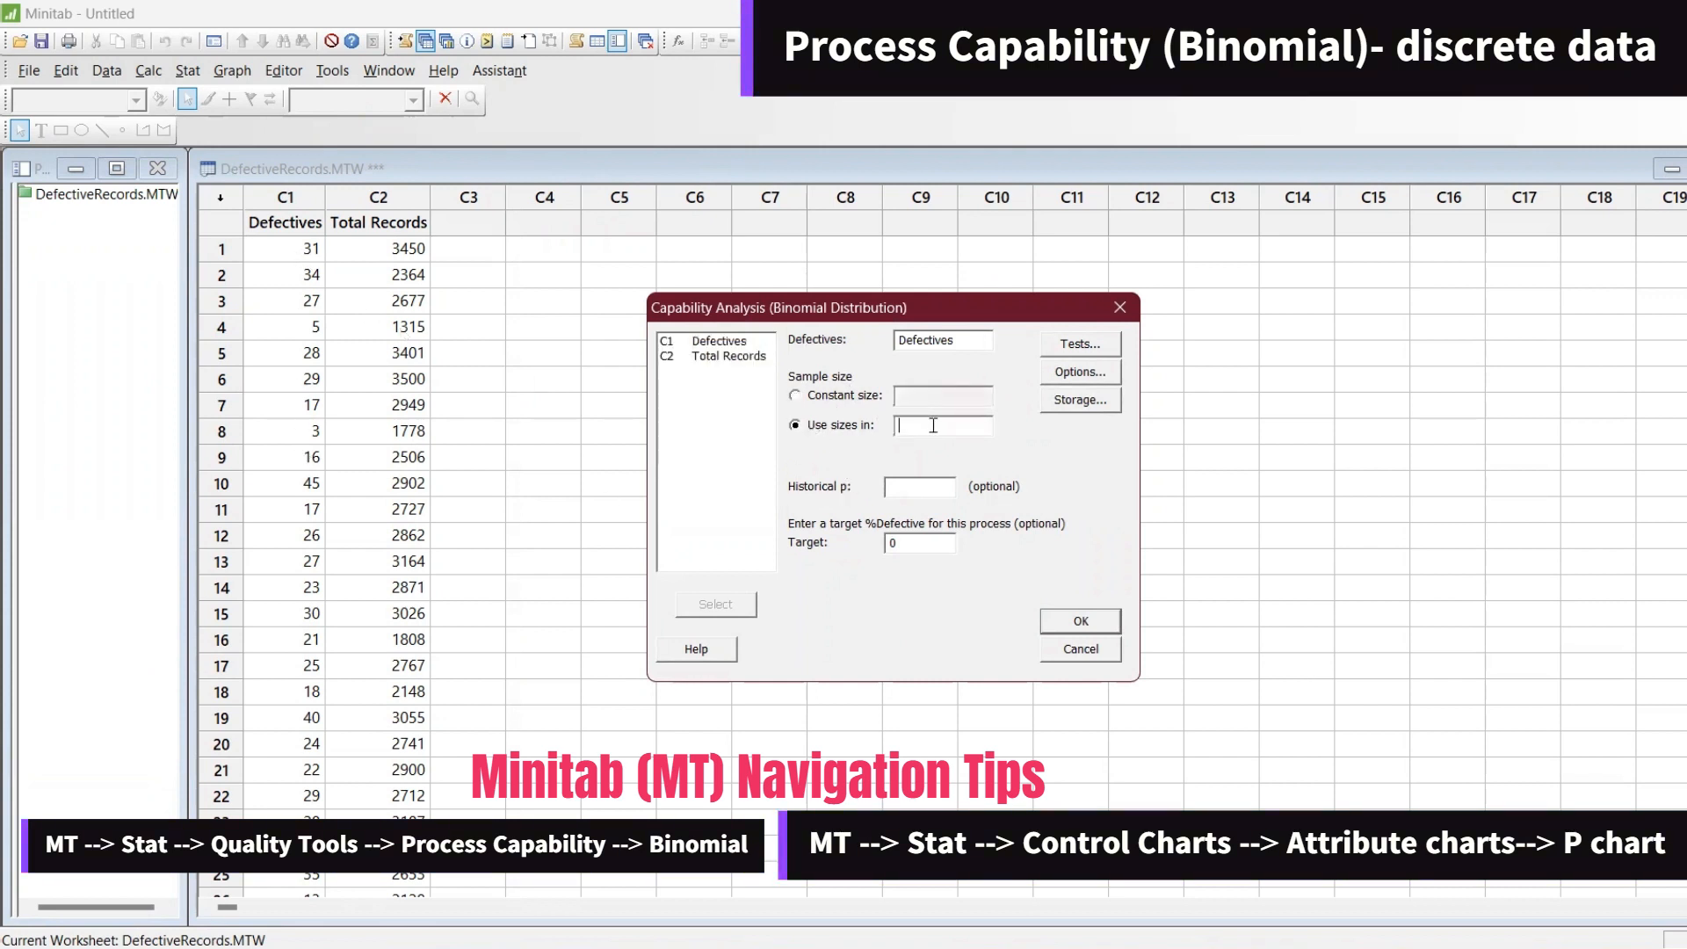
double_click(716, 358)
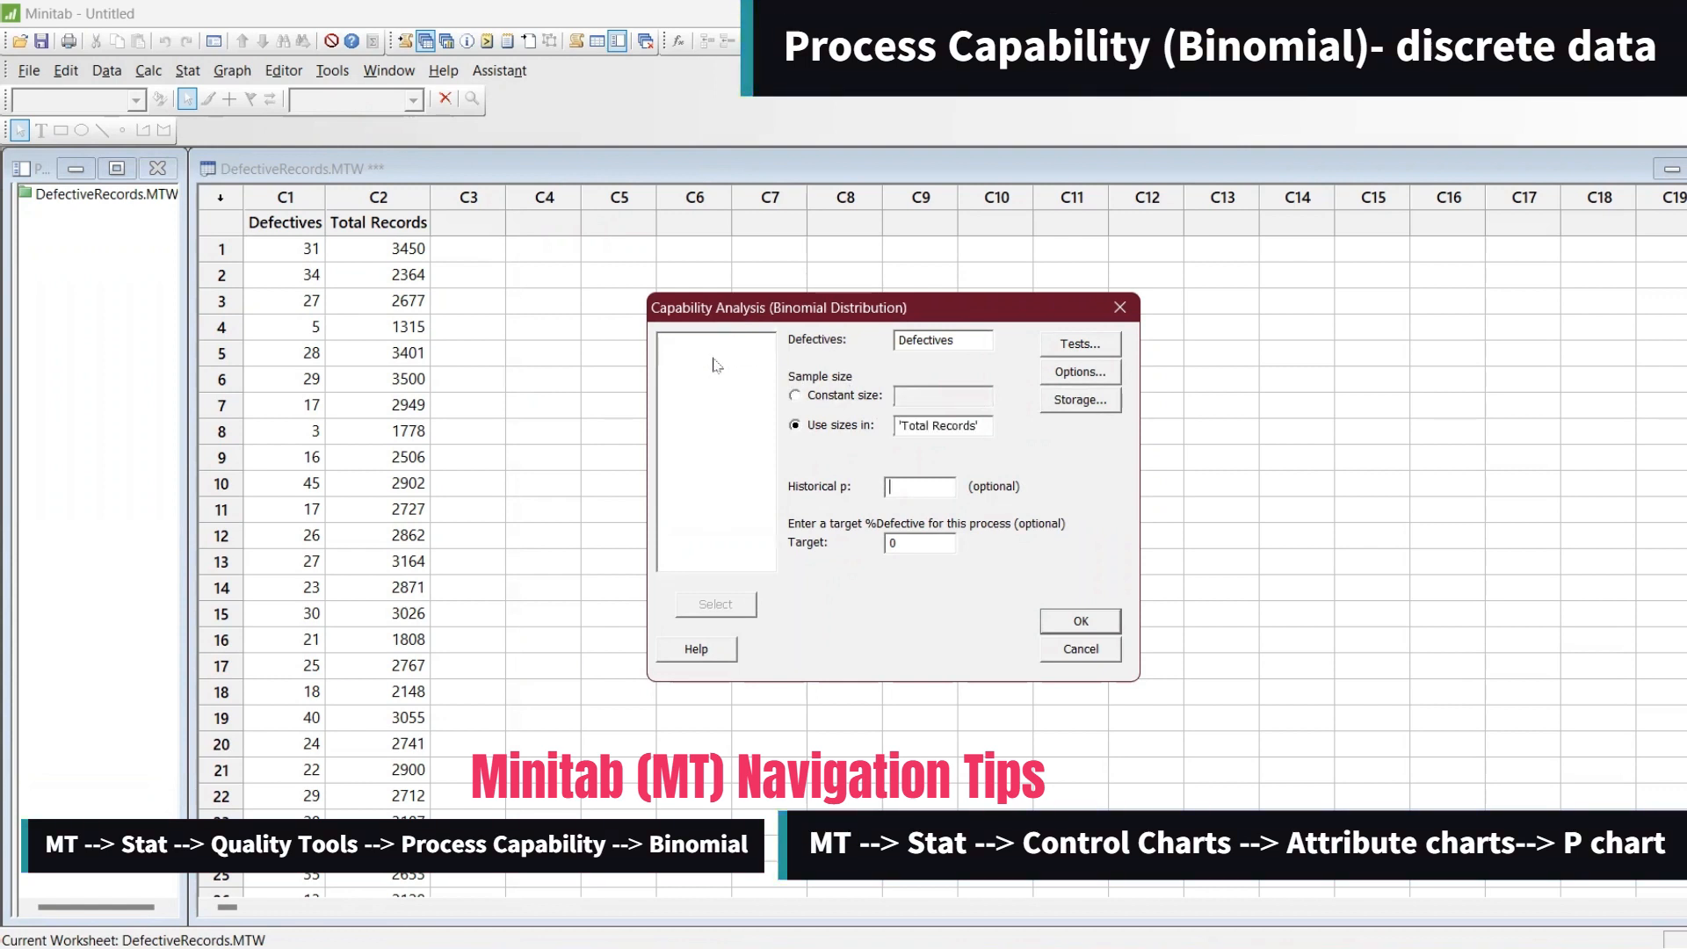
Set the target %Defective to 0.01 and run the Binomial capability analysis
click(911, 489)
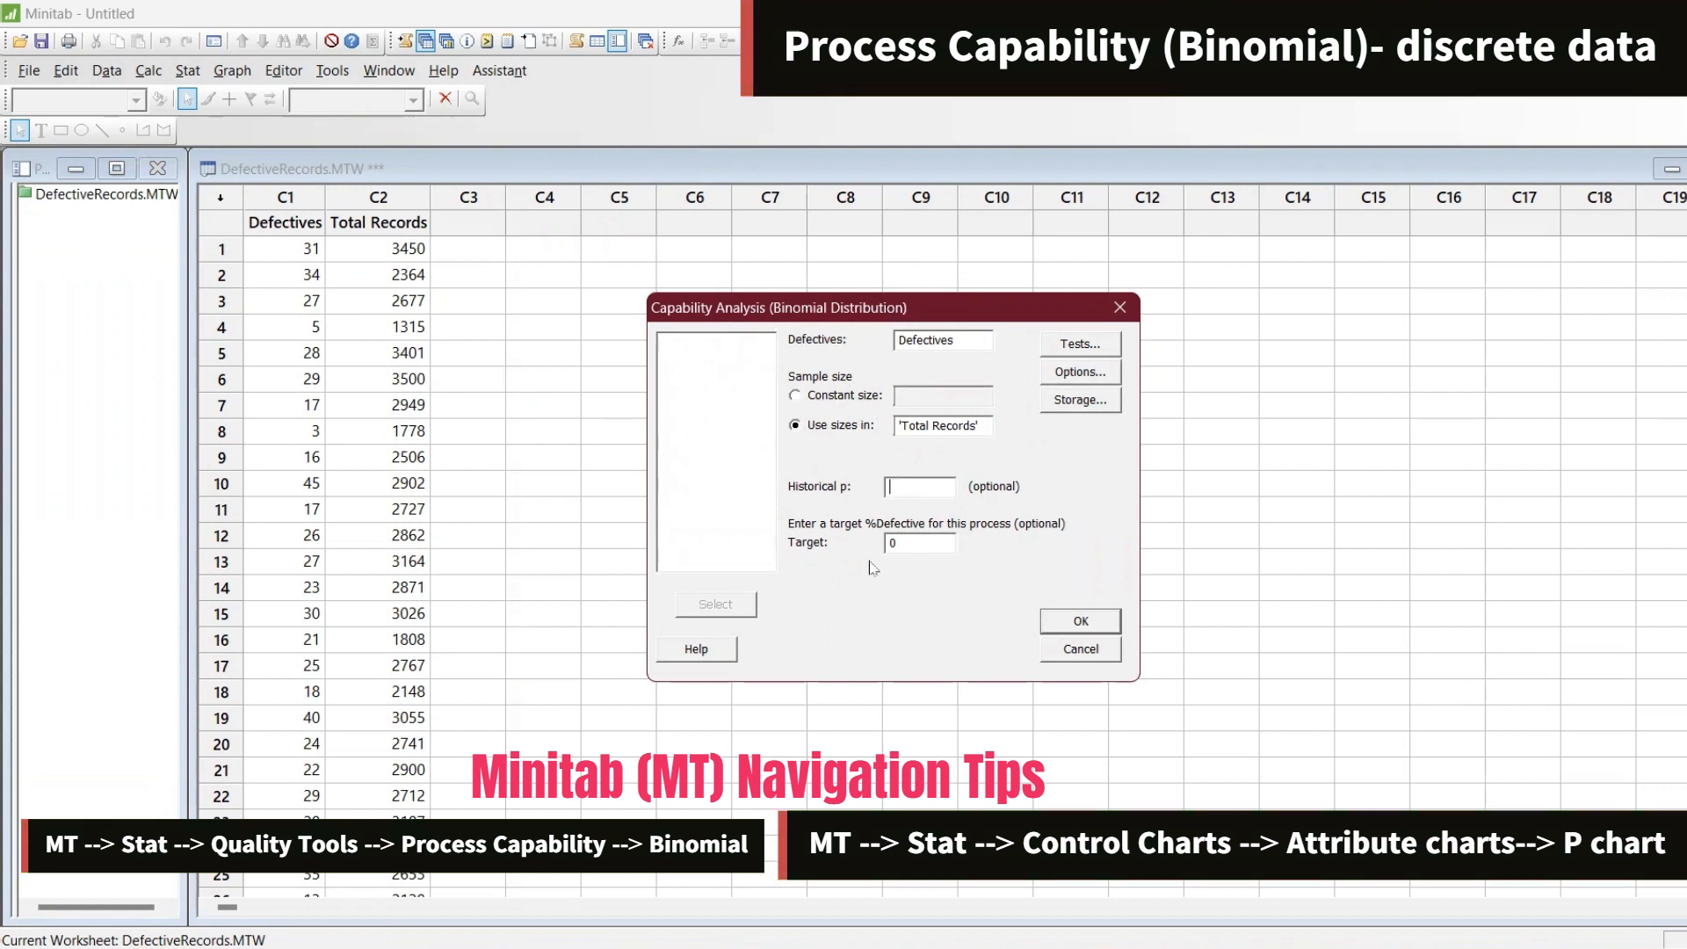
click(922, 539)
text(0.01)
click(1081, 621)
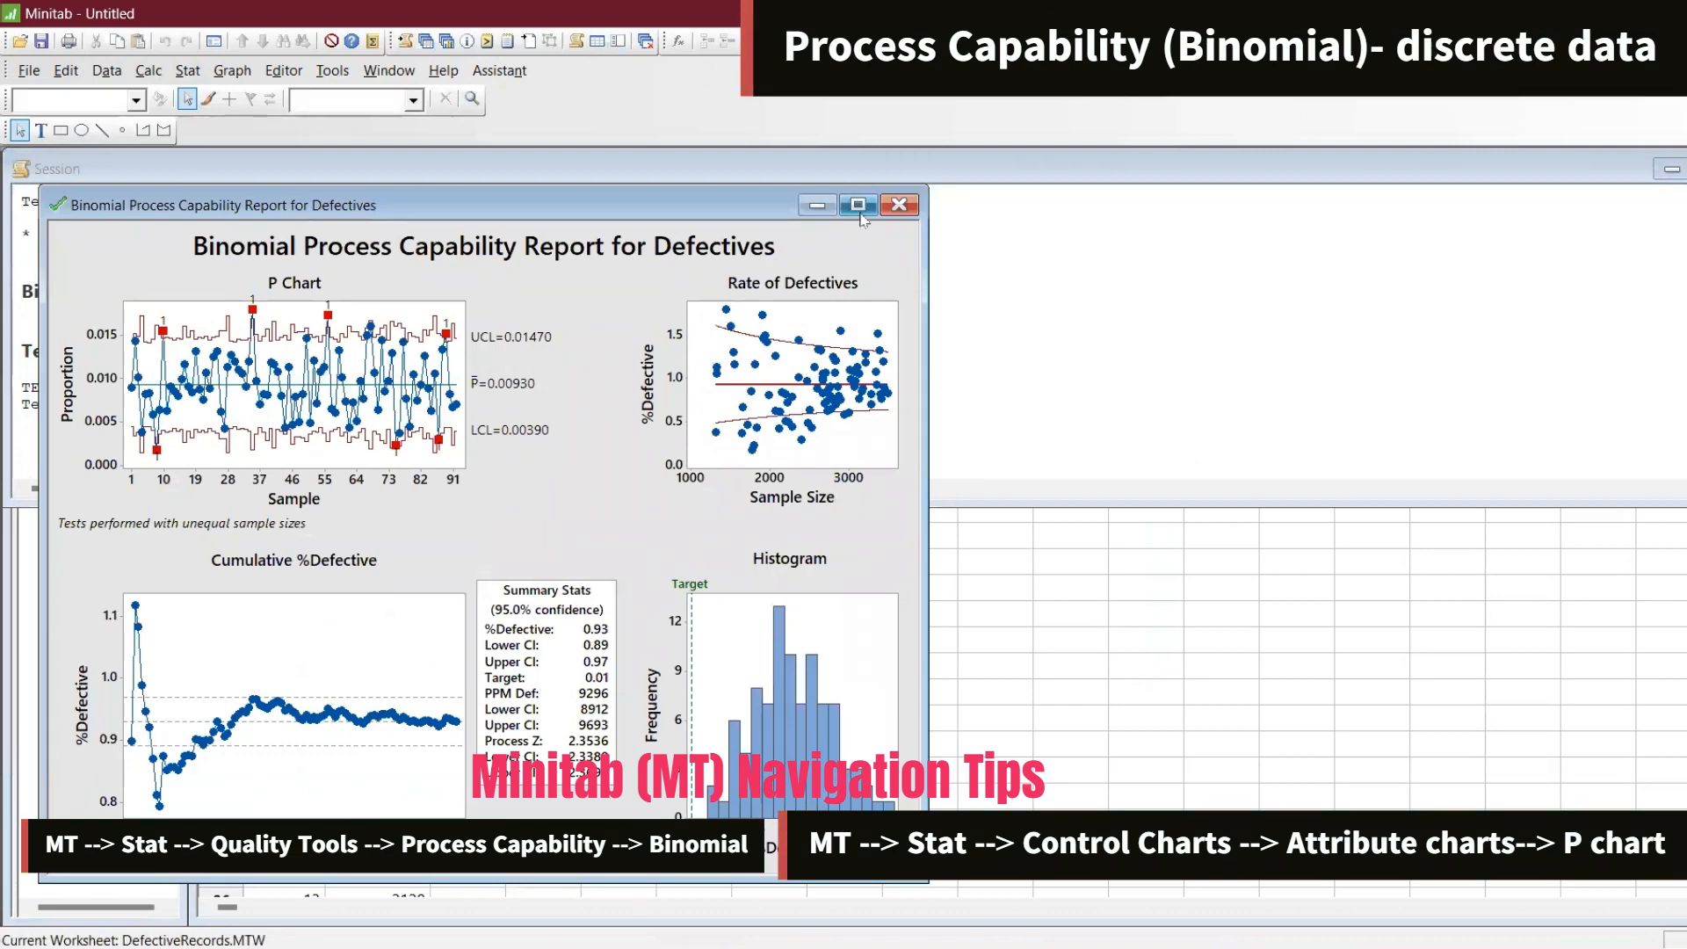
Maximize the Binomial Process Capability Report and select the P-bar value inside its line label for copying
click(859, 204)
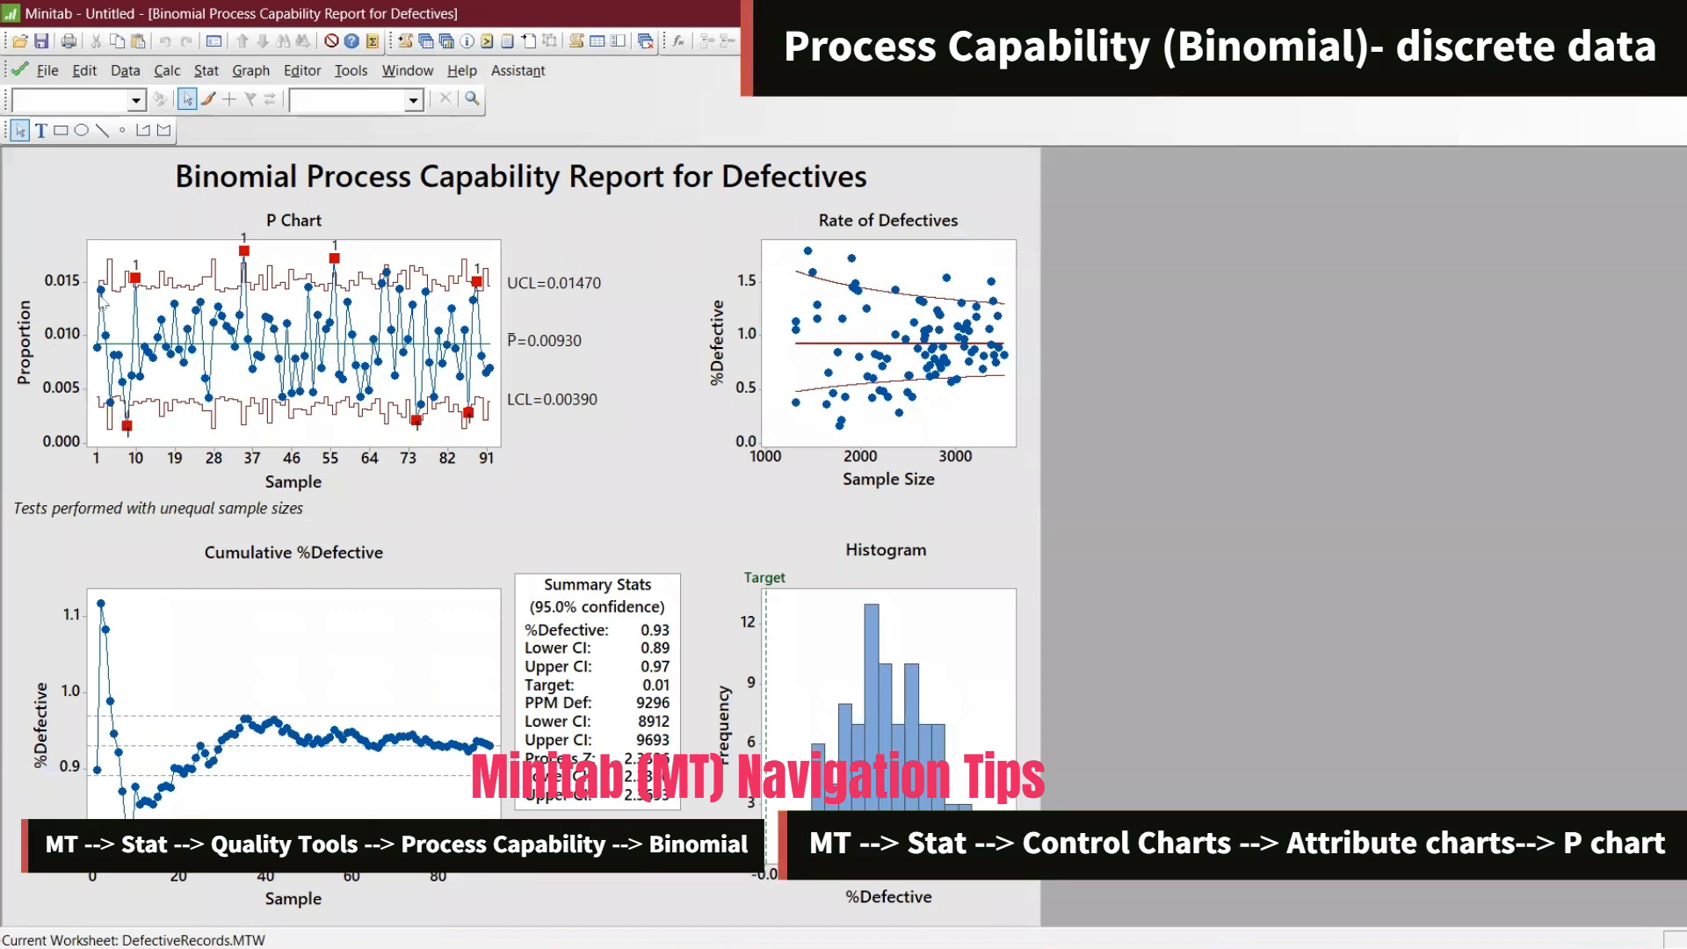
double_click(567, 350)
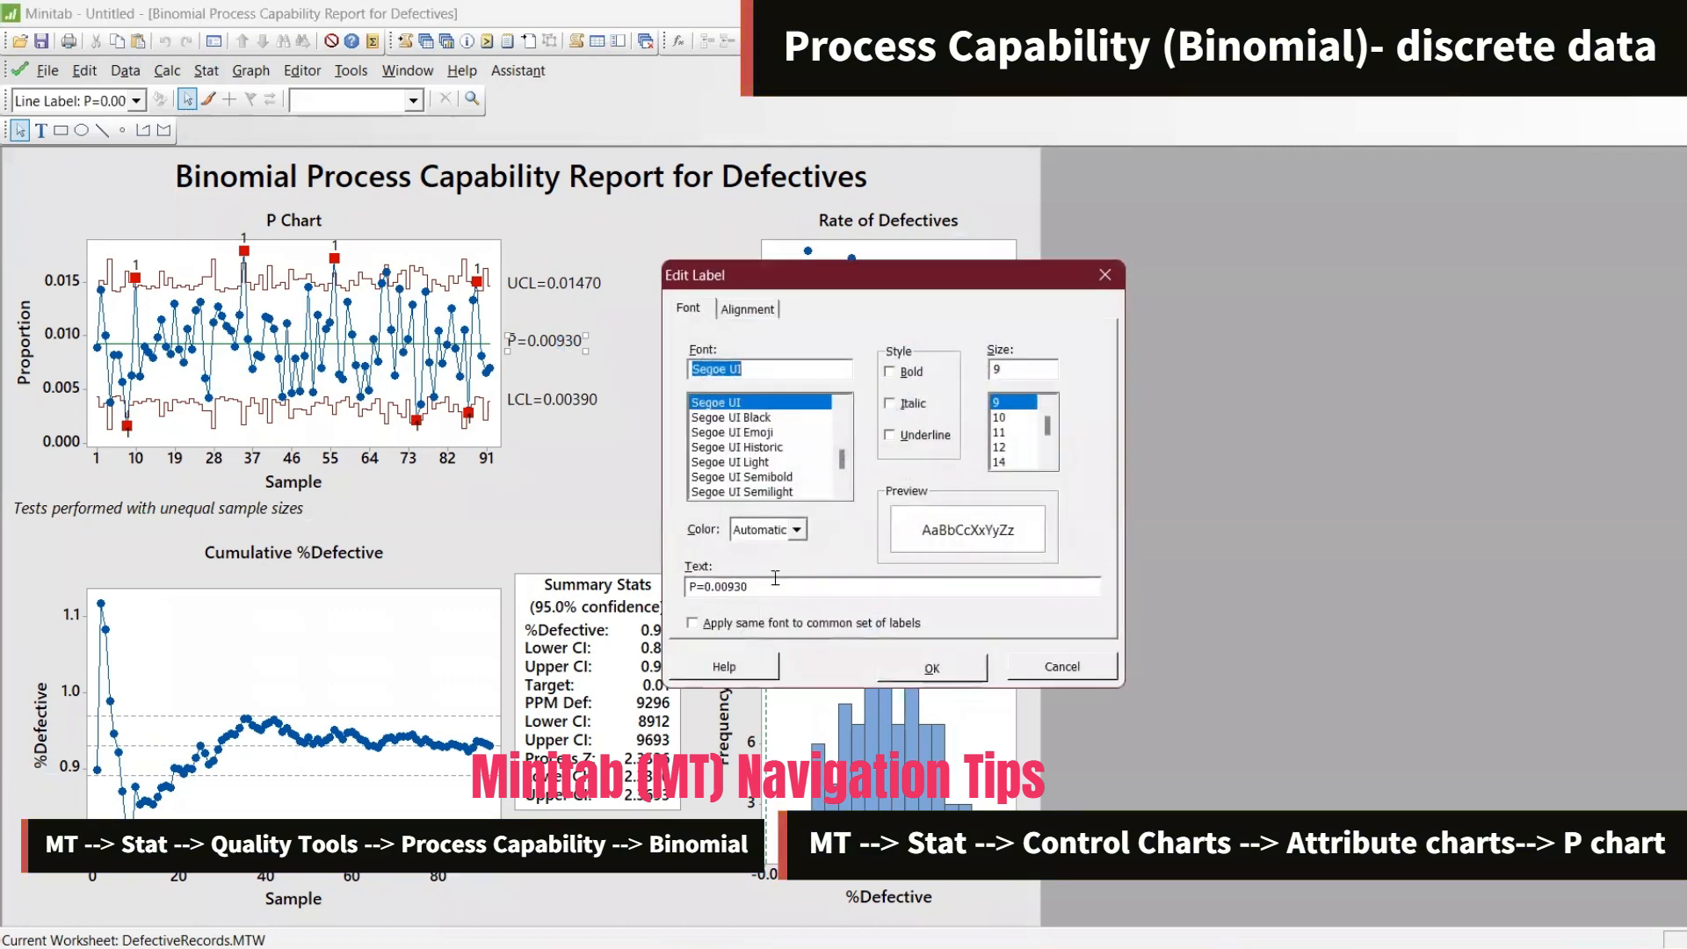
drag(751, 586, 706, 581)
key(ctrl+c)
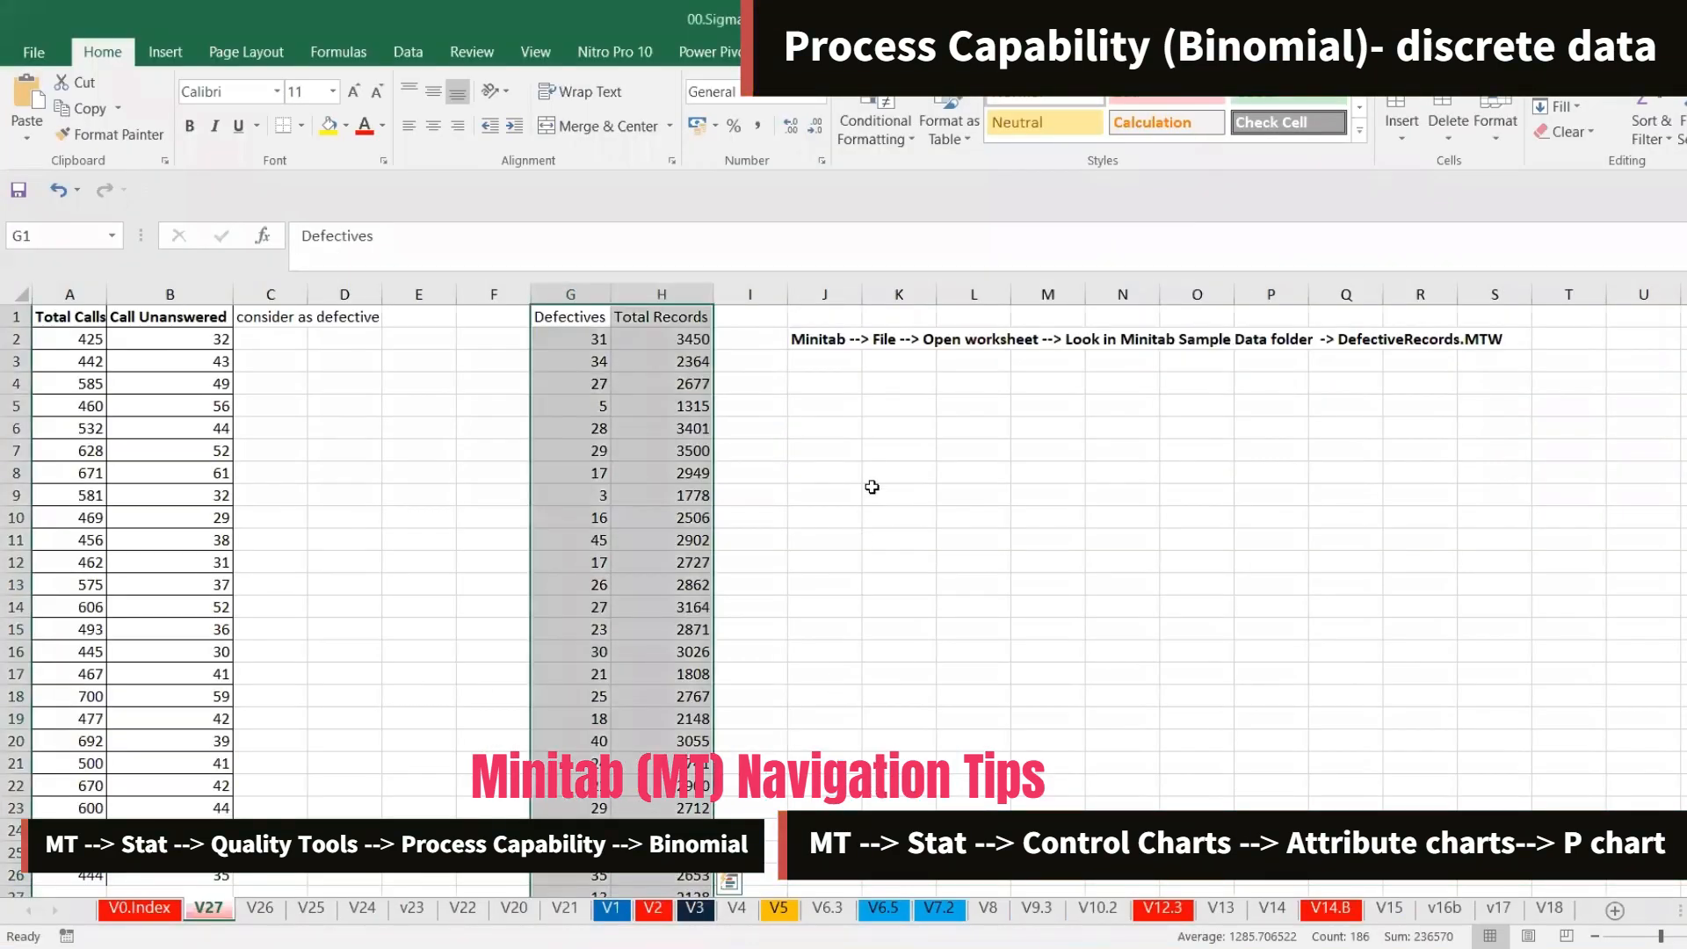
In the Excel sheet, paste the copied P-bar value 0.0093 into cell K8
click(872, 487)
click(692, 246)
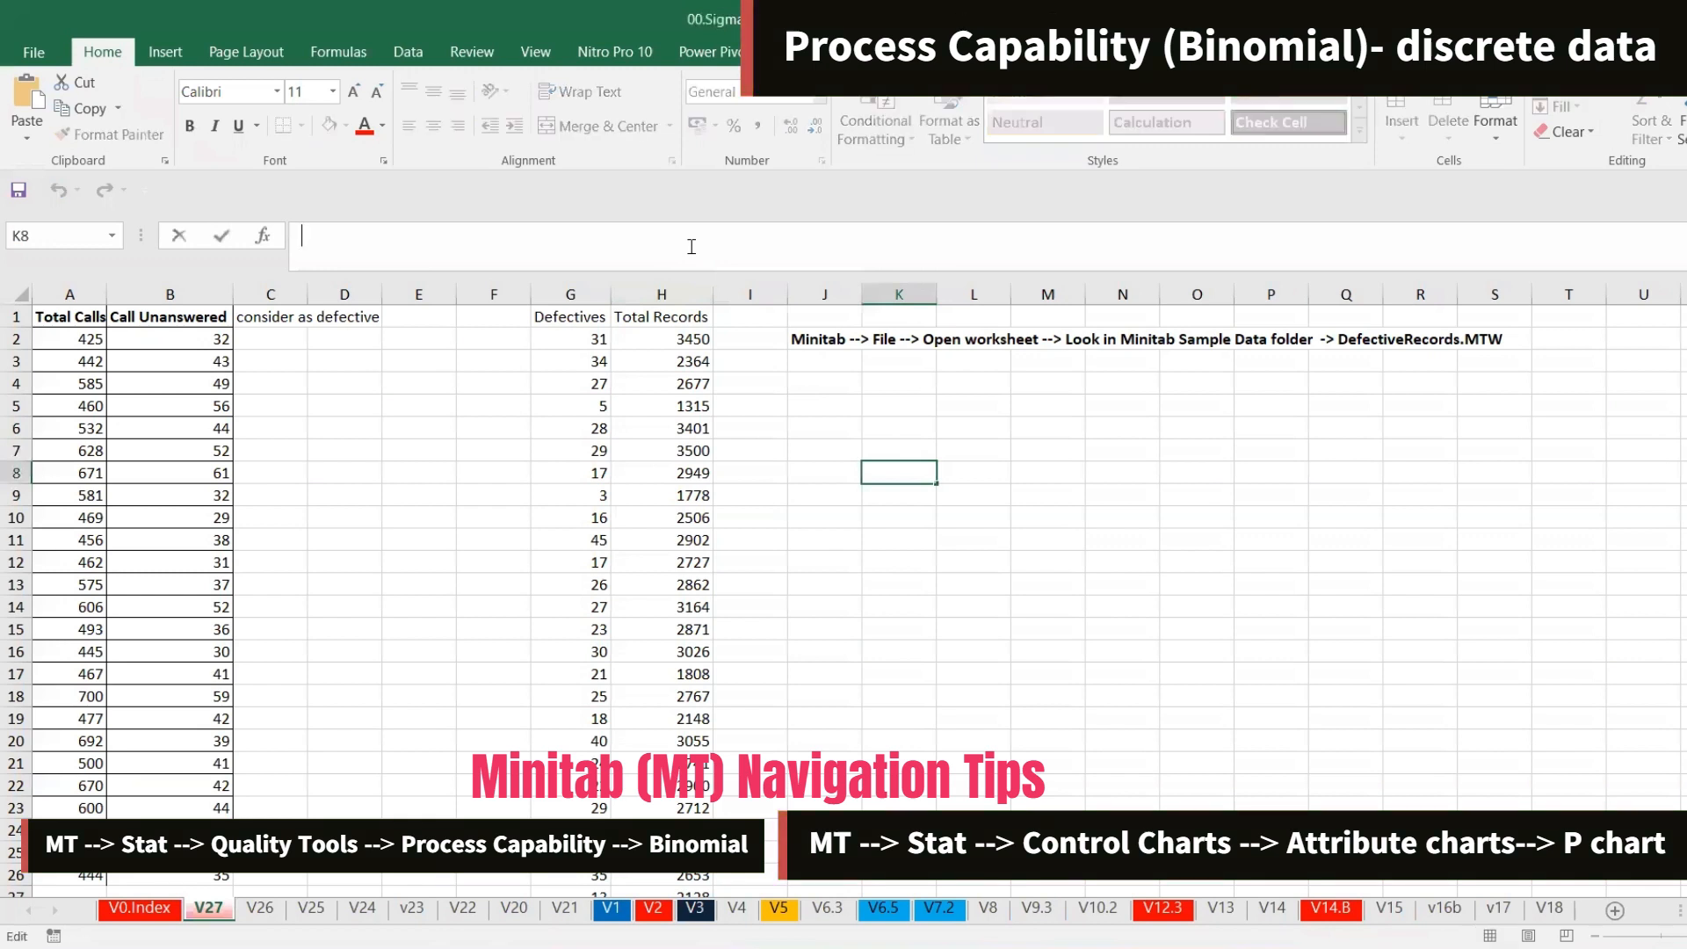
key(ctrl+v)
key(Return)
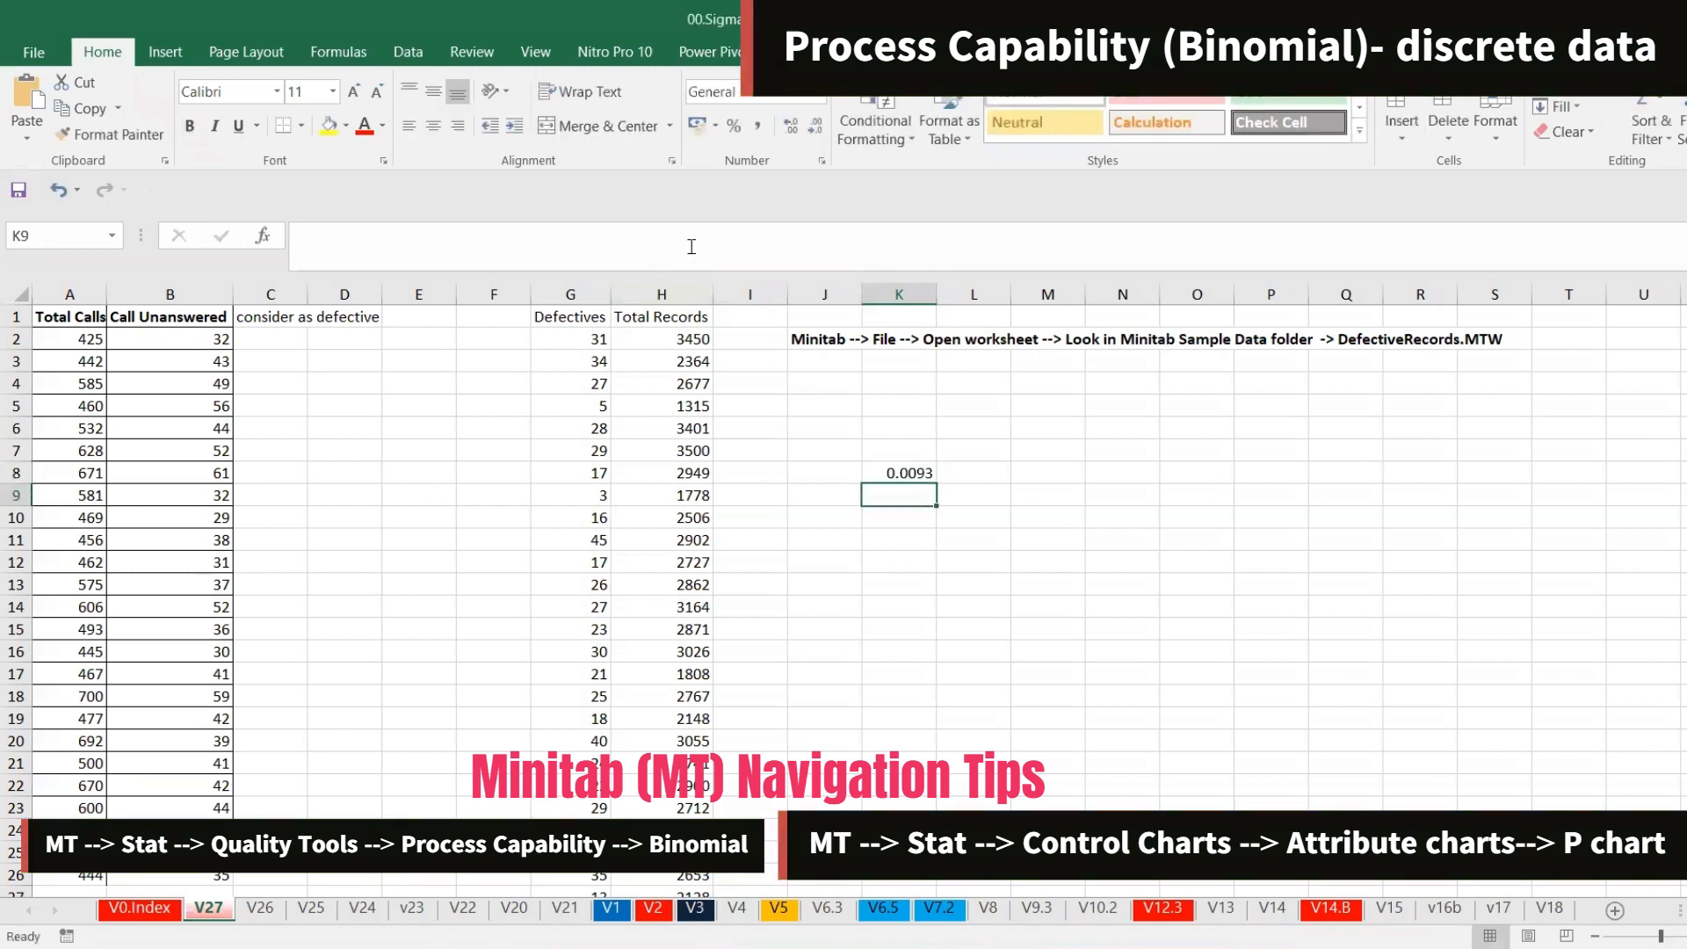
Format cell K8 as a percentage and reduce it to no decimal places
key(Up)
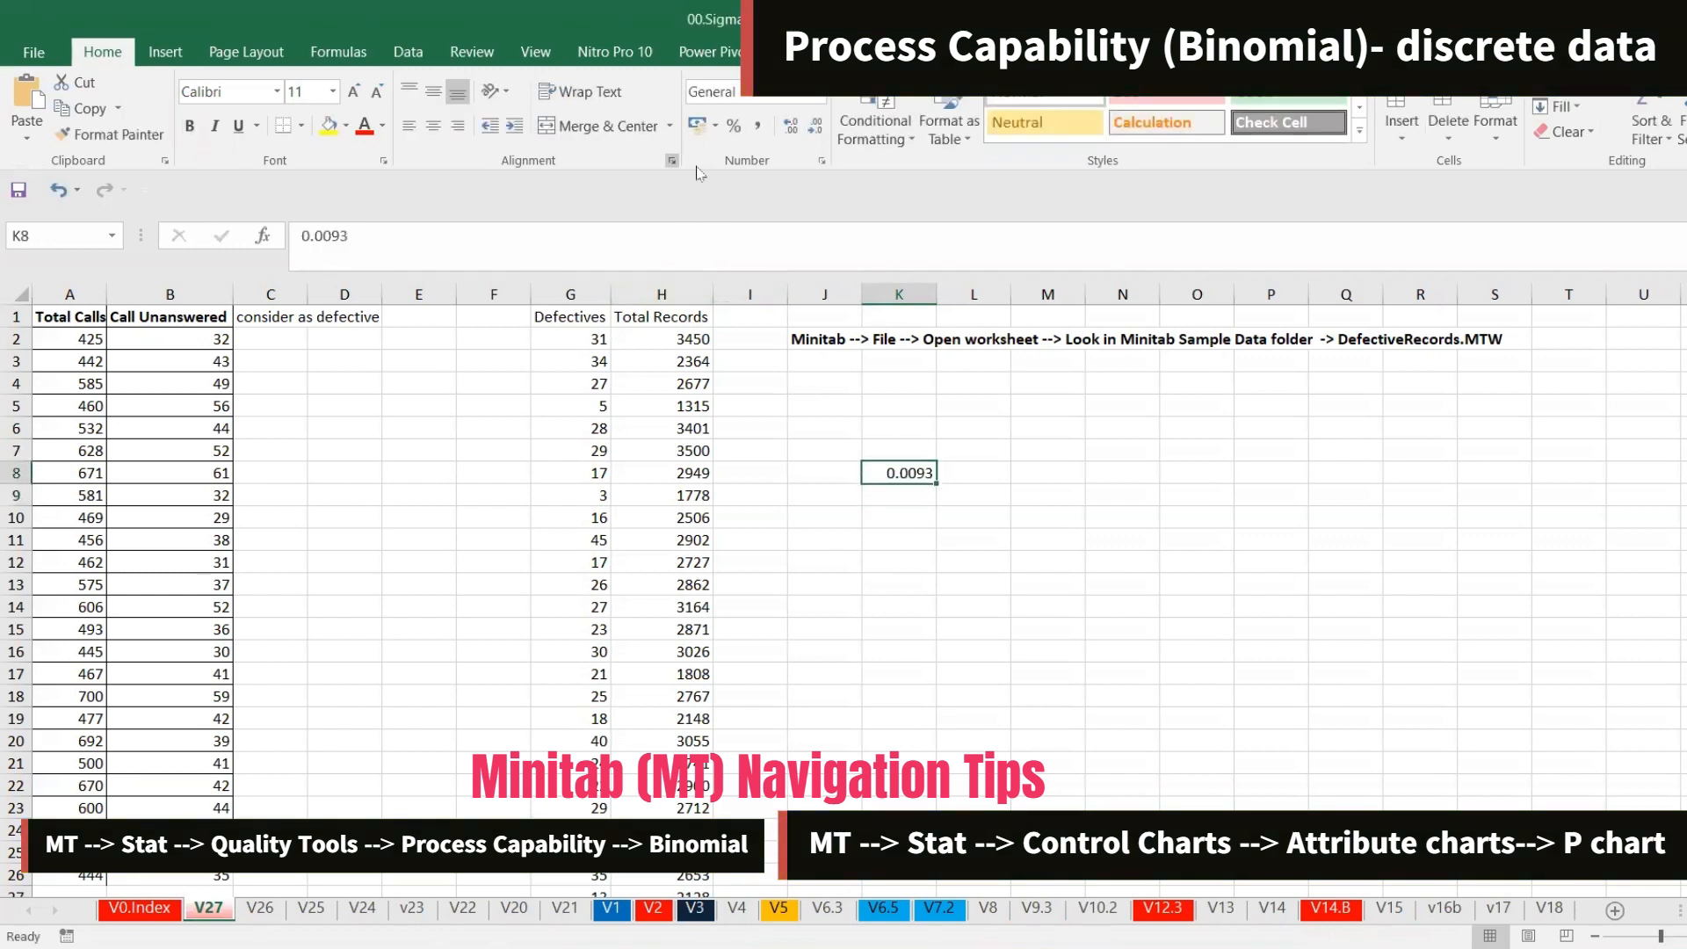
key(ctrl+shift+5)
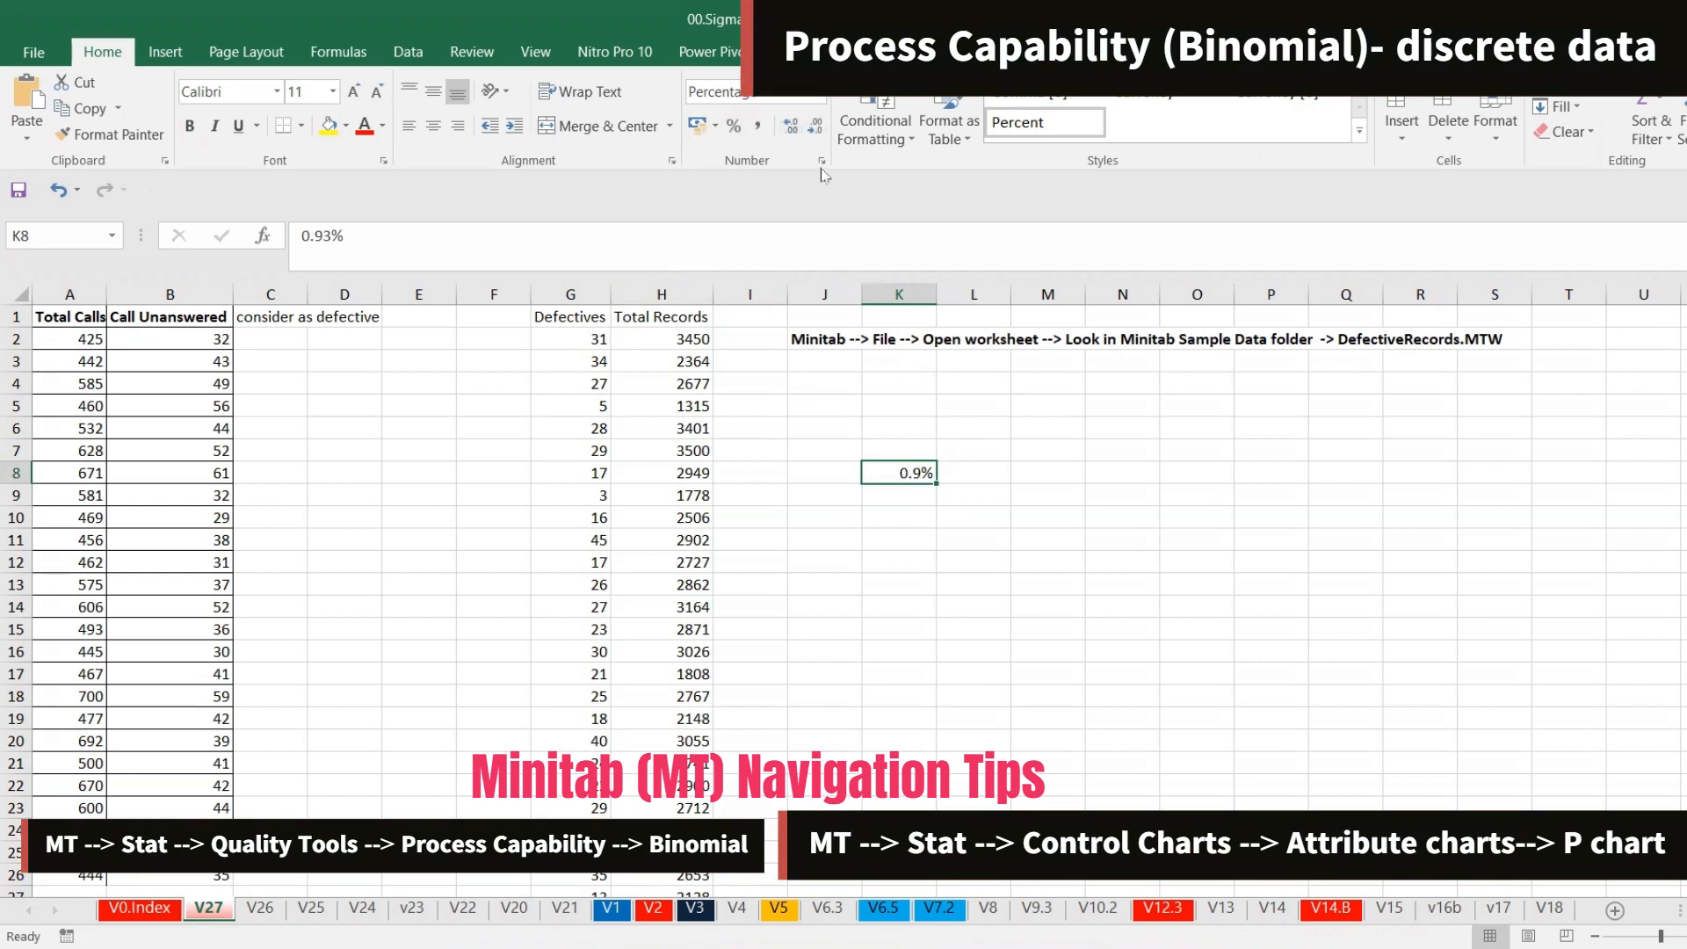
click(792, 131)
click(795, 134)
click(811, 134)
double_click(811, 134)
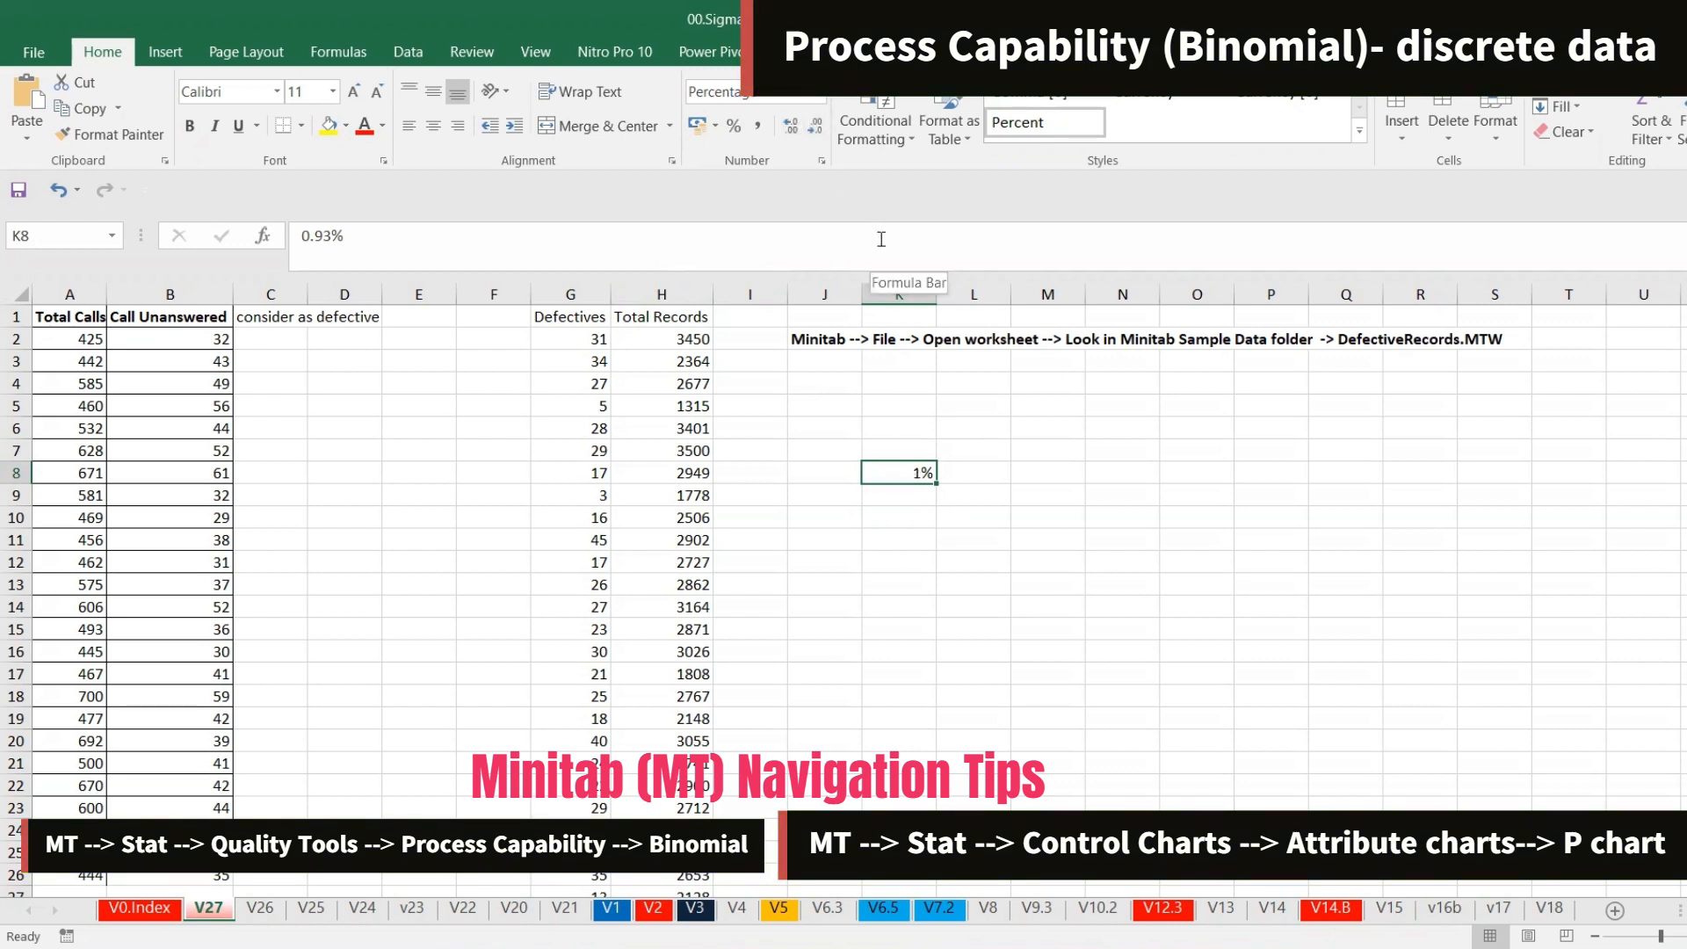
Switch back to Minitab and close the Edit Label dialog without changes
key(alt+Tab)
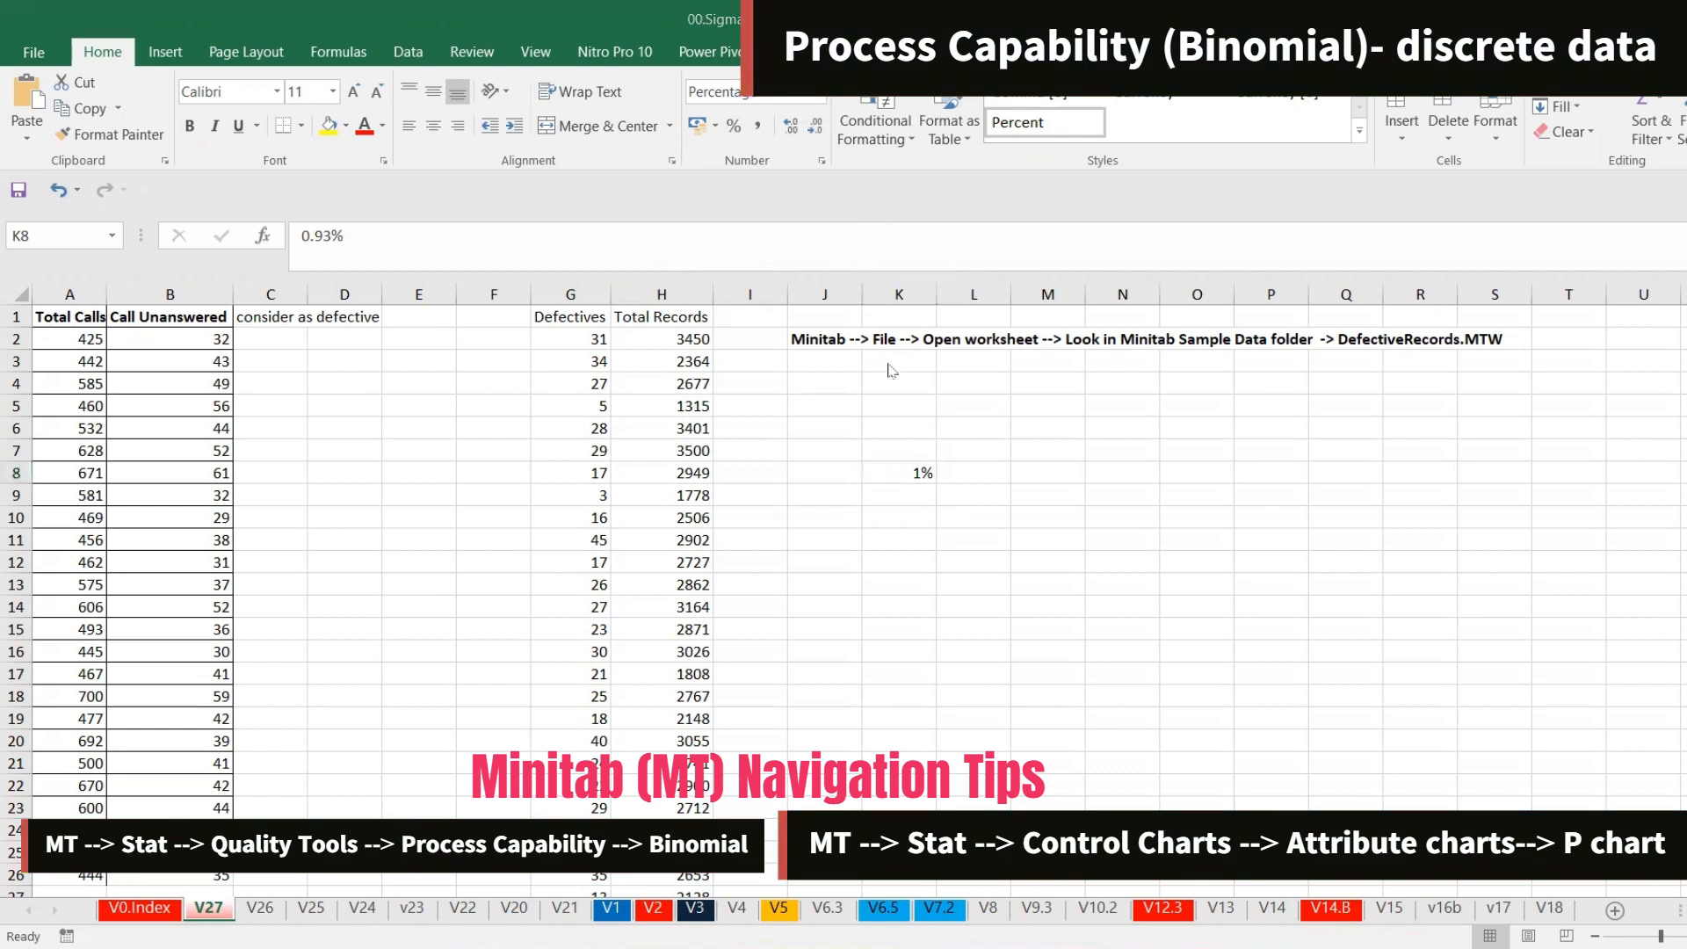
key(alt+Tab)
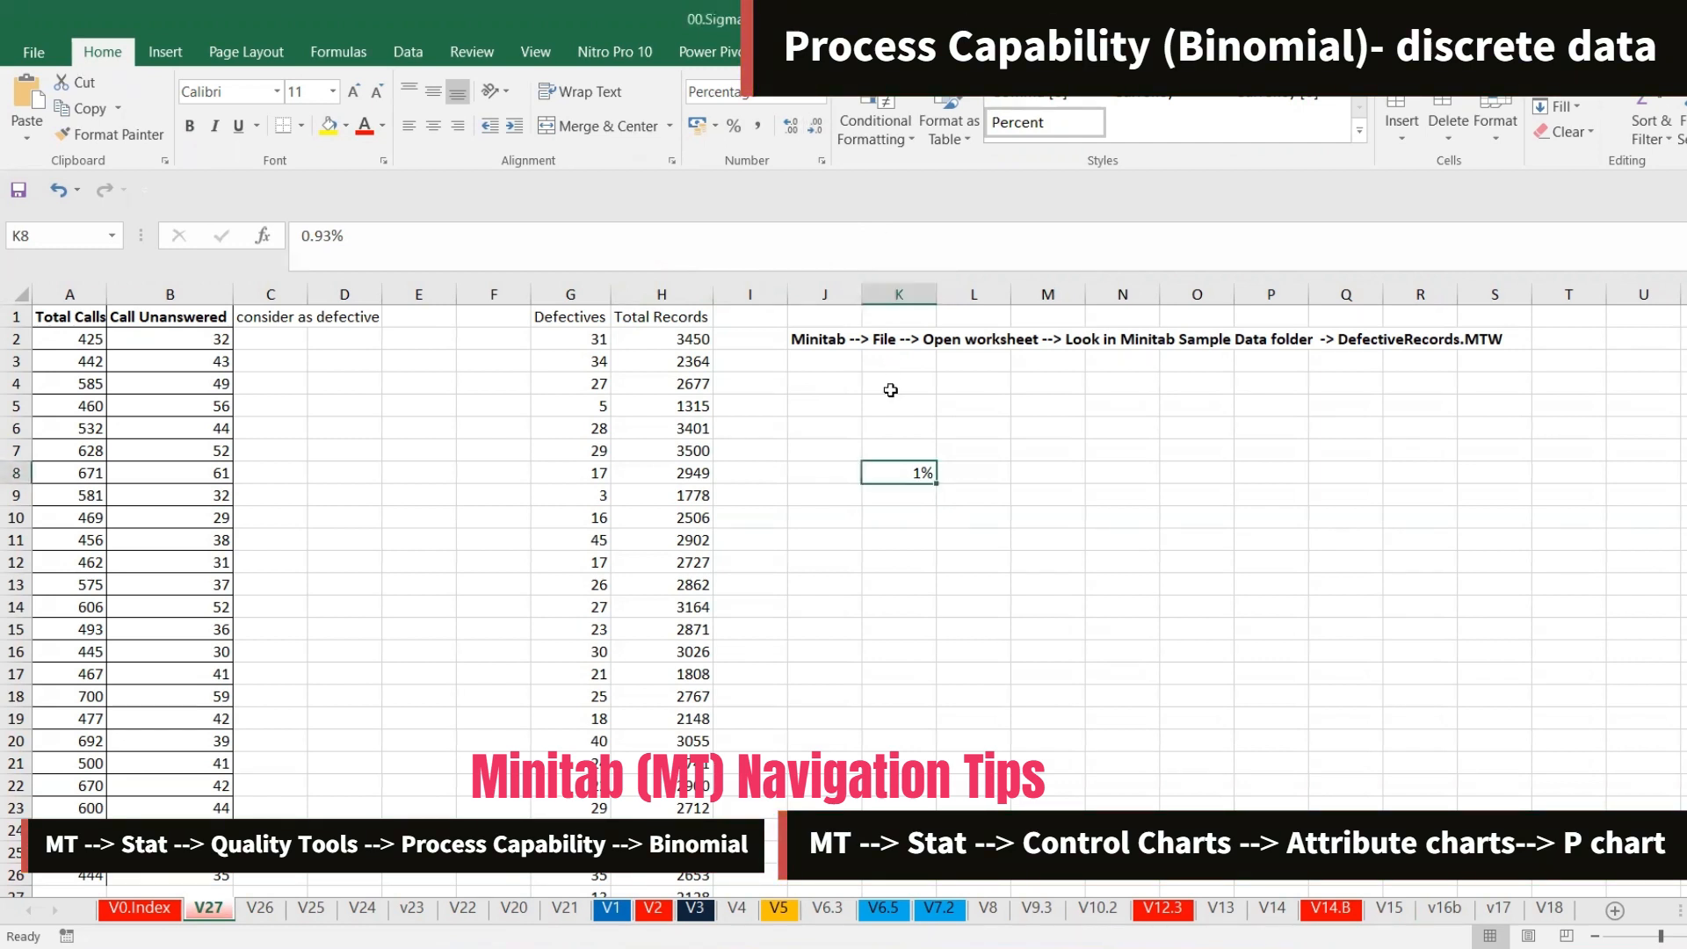
click(965, 471)
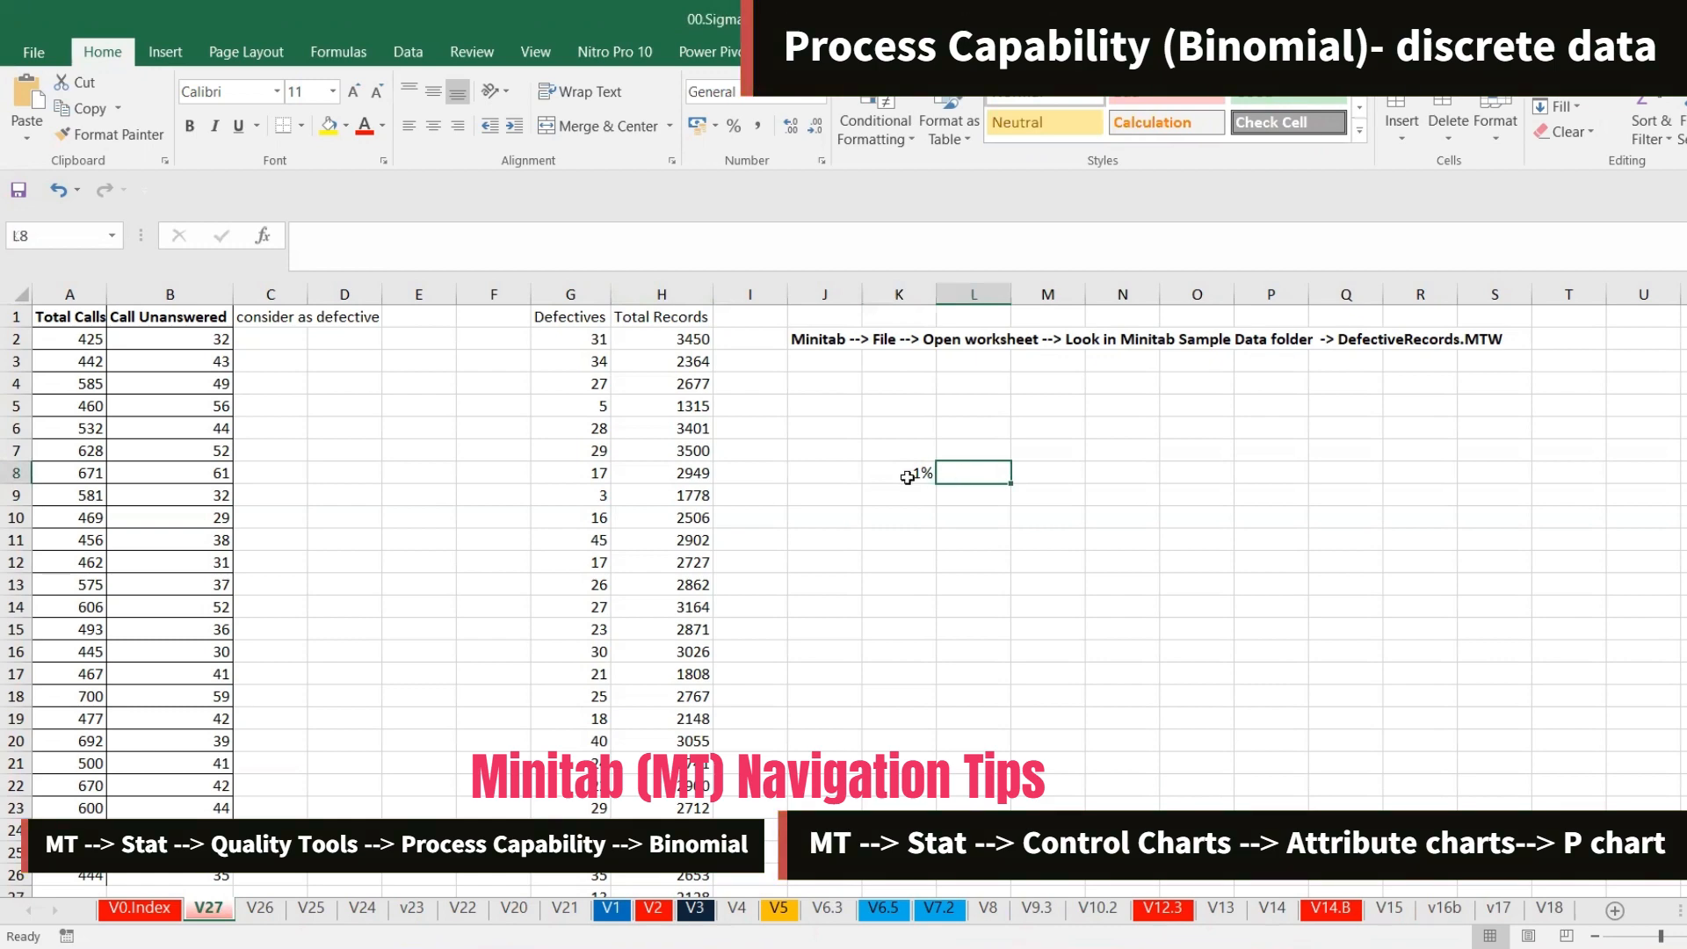
key(alt+Tab)
key(alt+Tab)
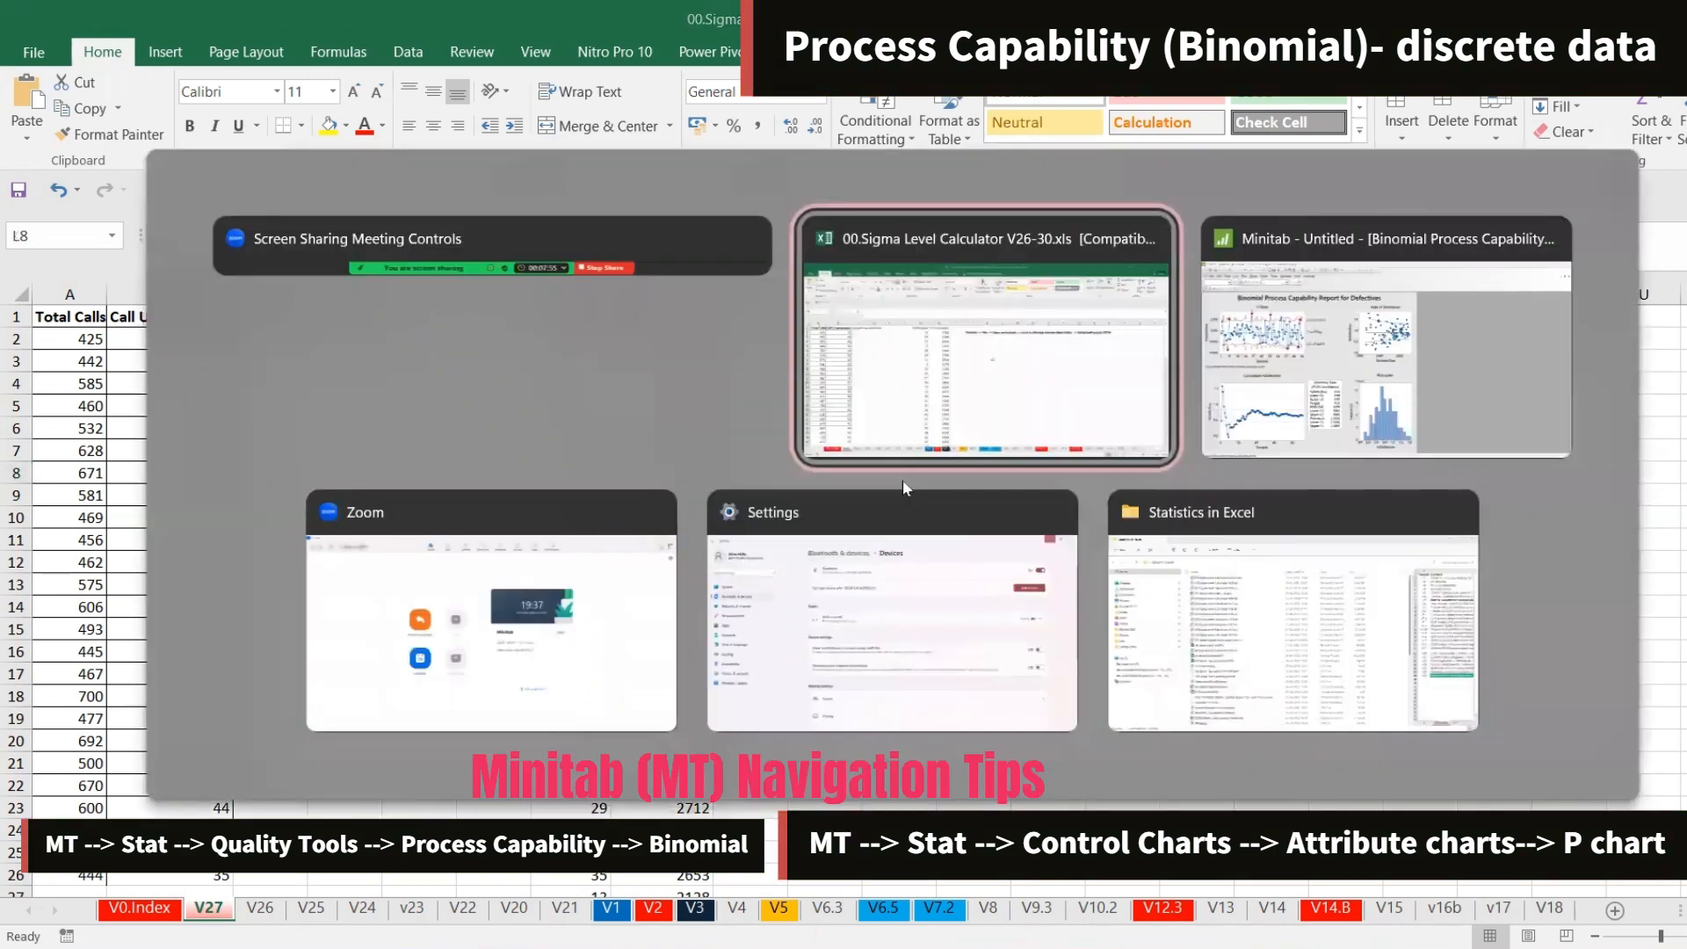
key(Tab)
key(Escape)
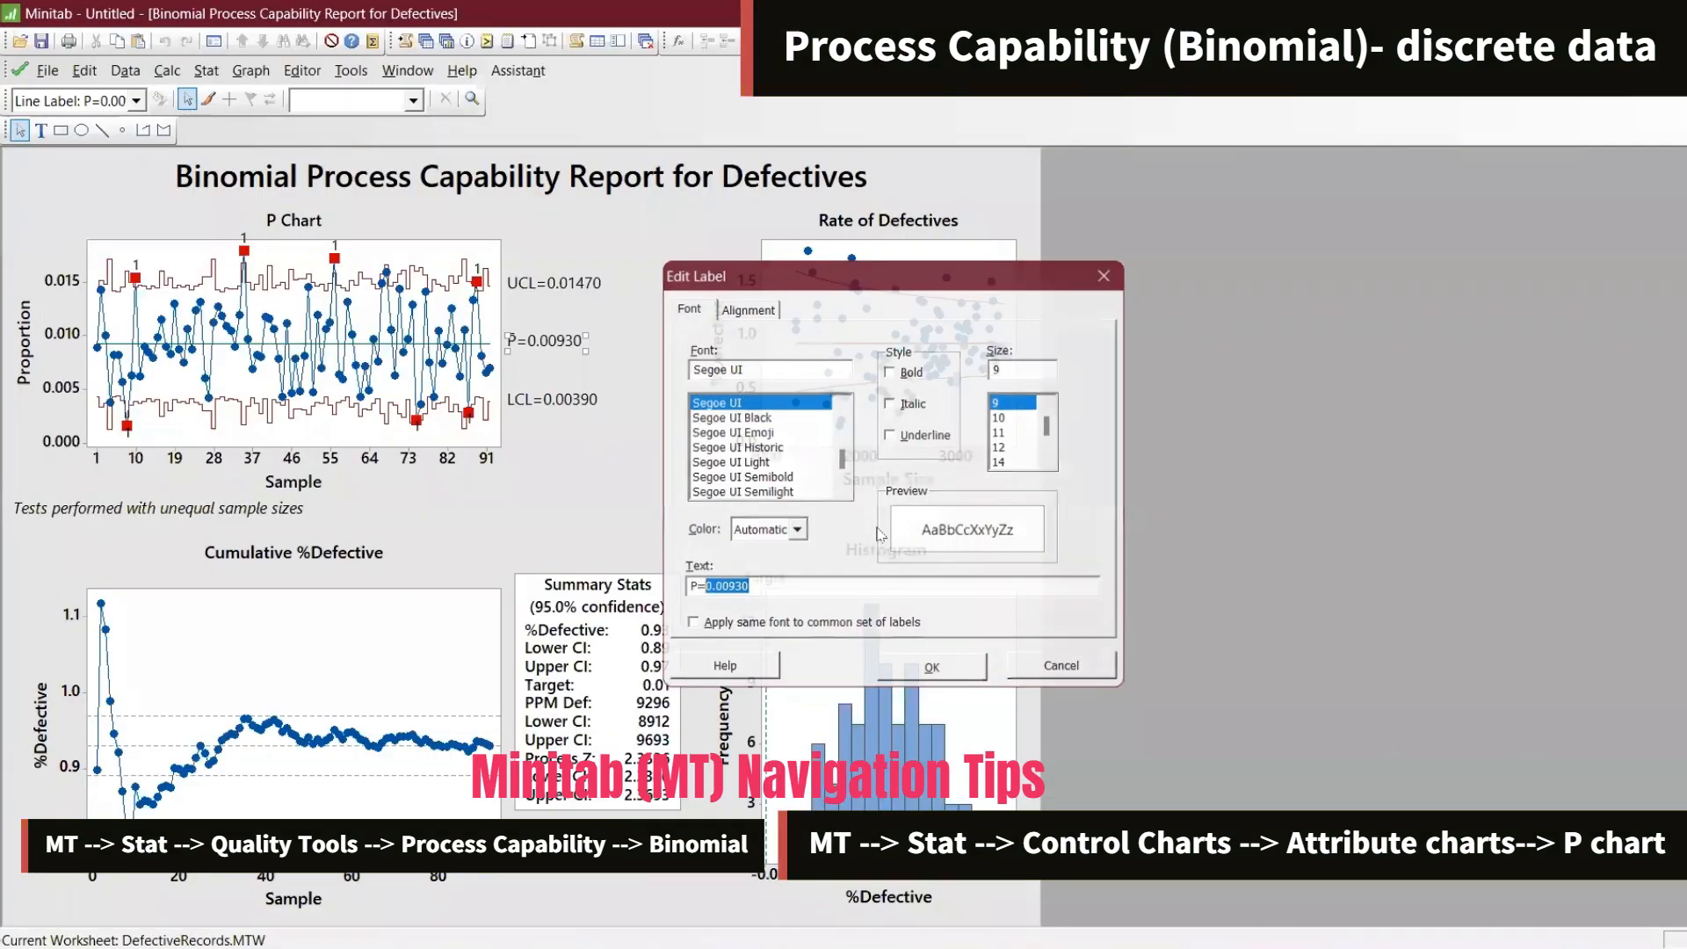
Reopen the Binomial capability analysis dialog and change the target %Defective to 0.005
key(ctrl+e)
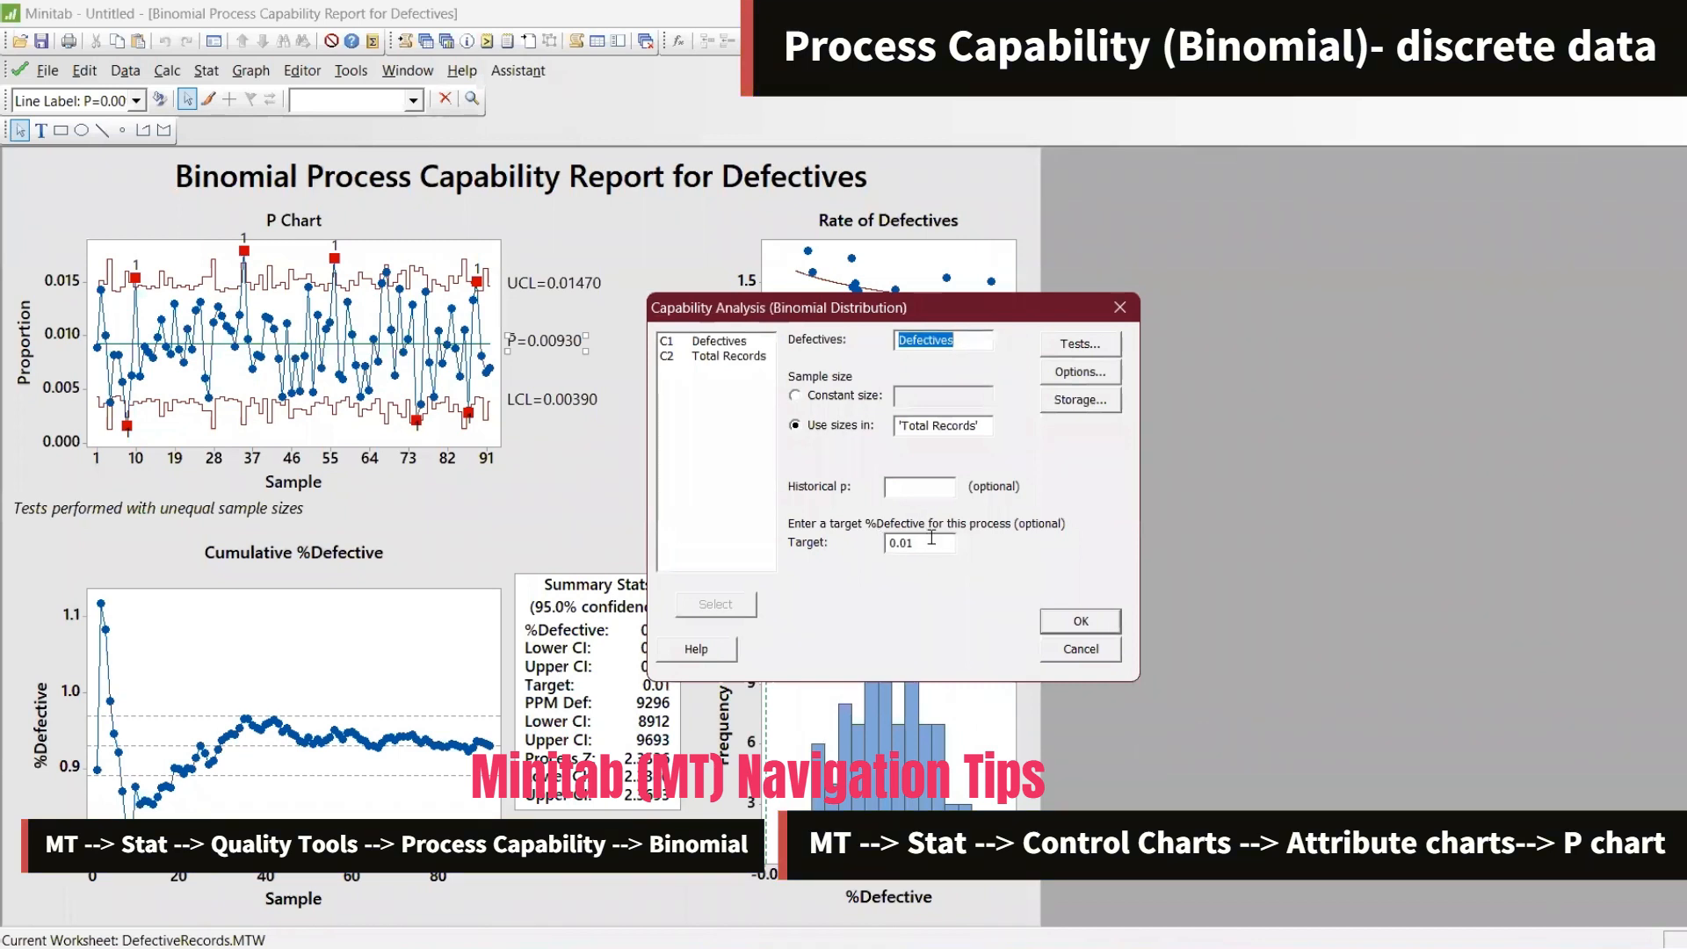
click(930, 539)
key(BackSpace)
text(05)
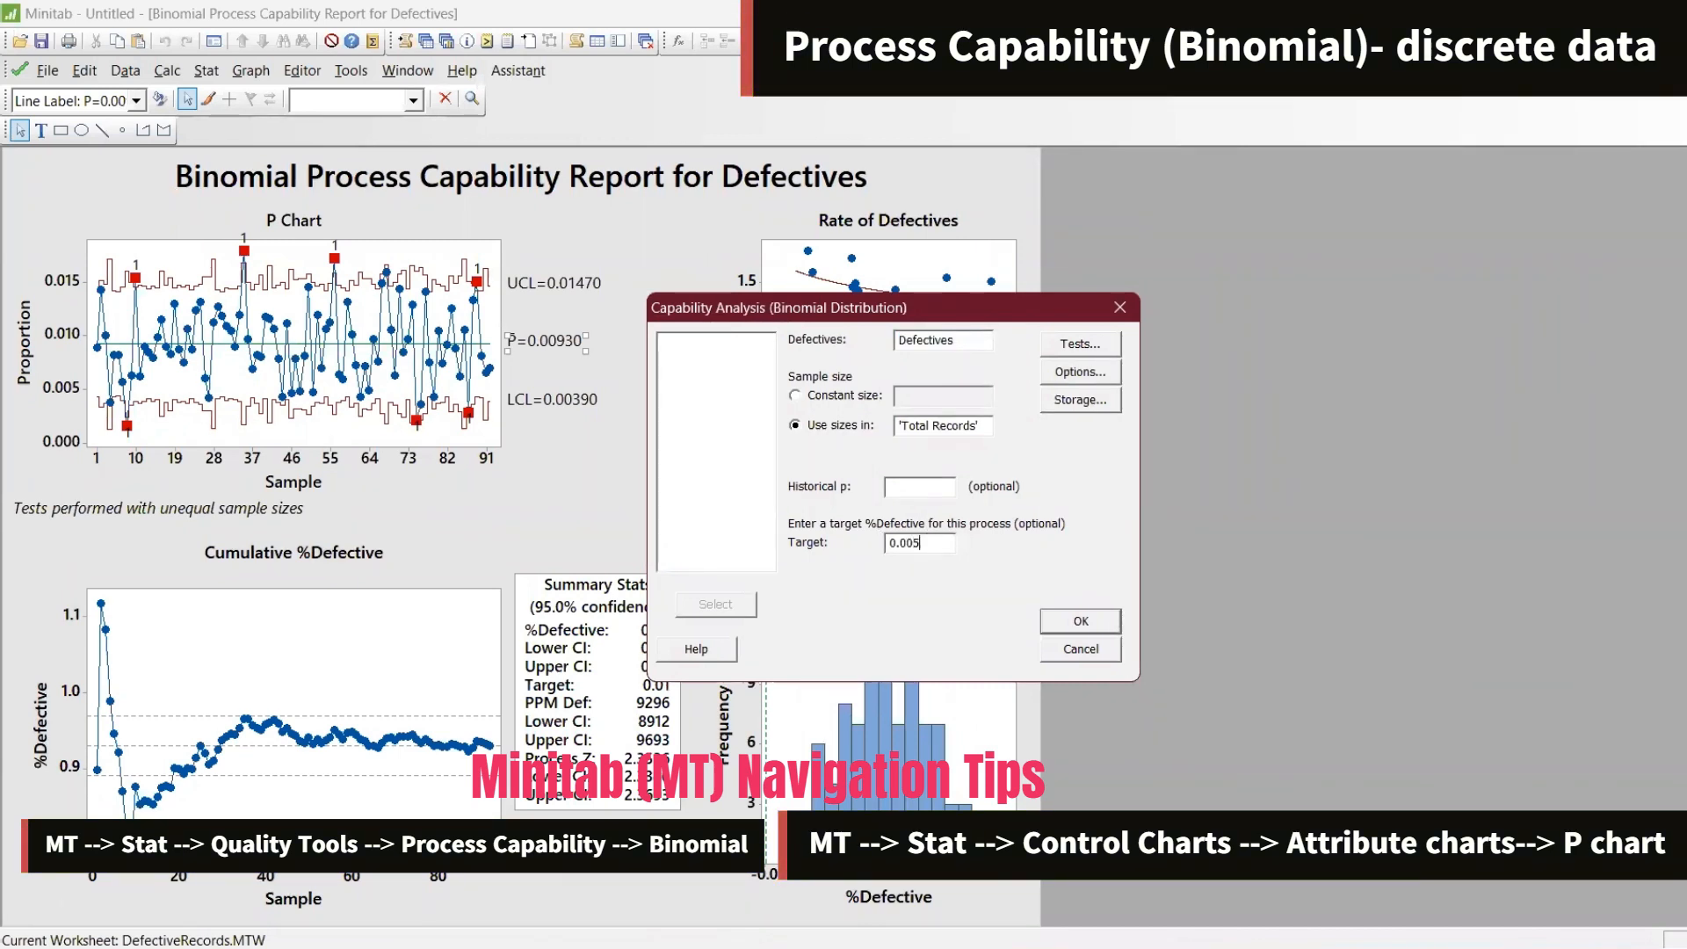
Switch to the Excel sheet and enter the label Target in L8 with the value 0.005 in M8
key(alt+Tab)
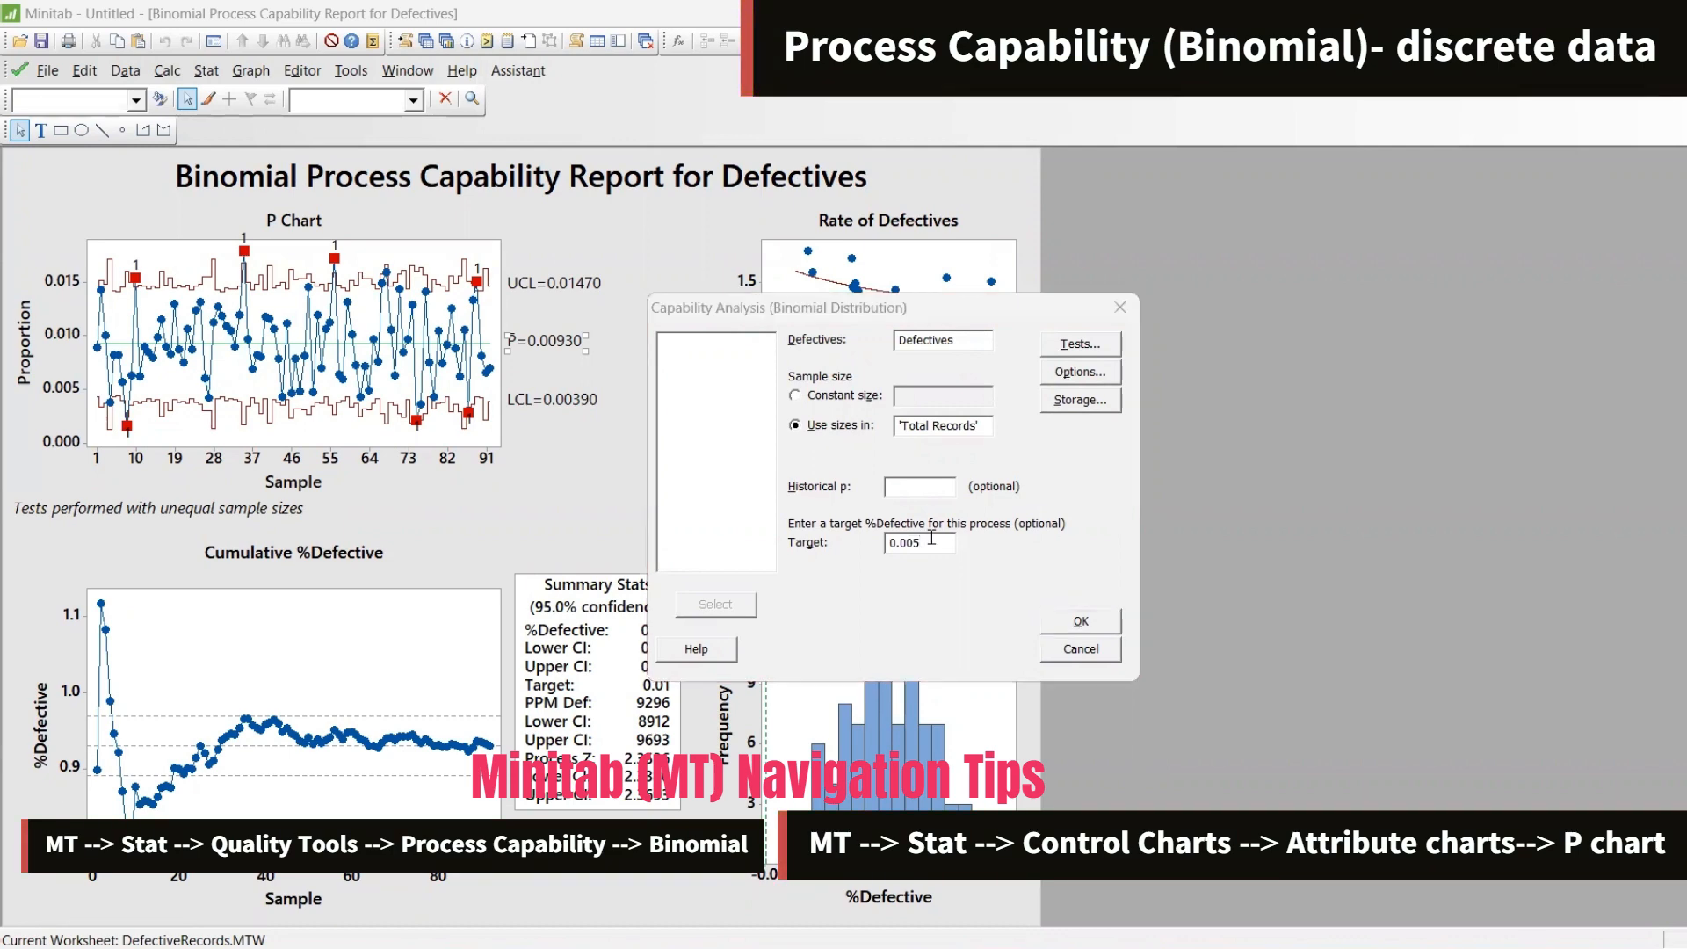
key(alt+Tab)
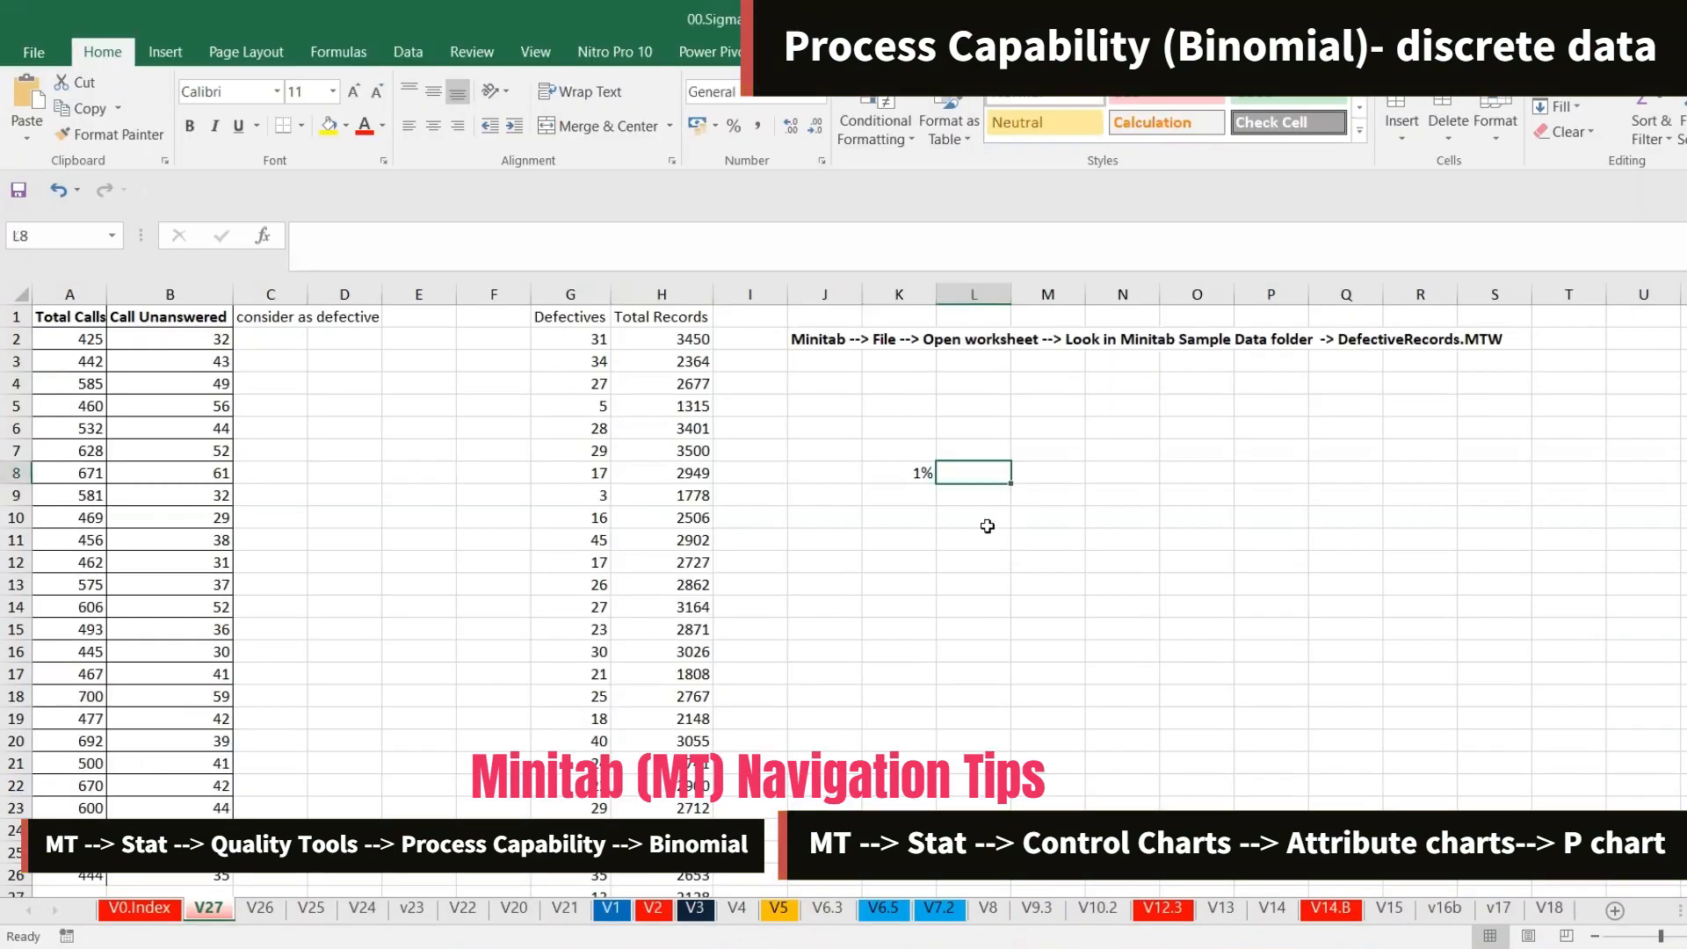
text(Tag)
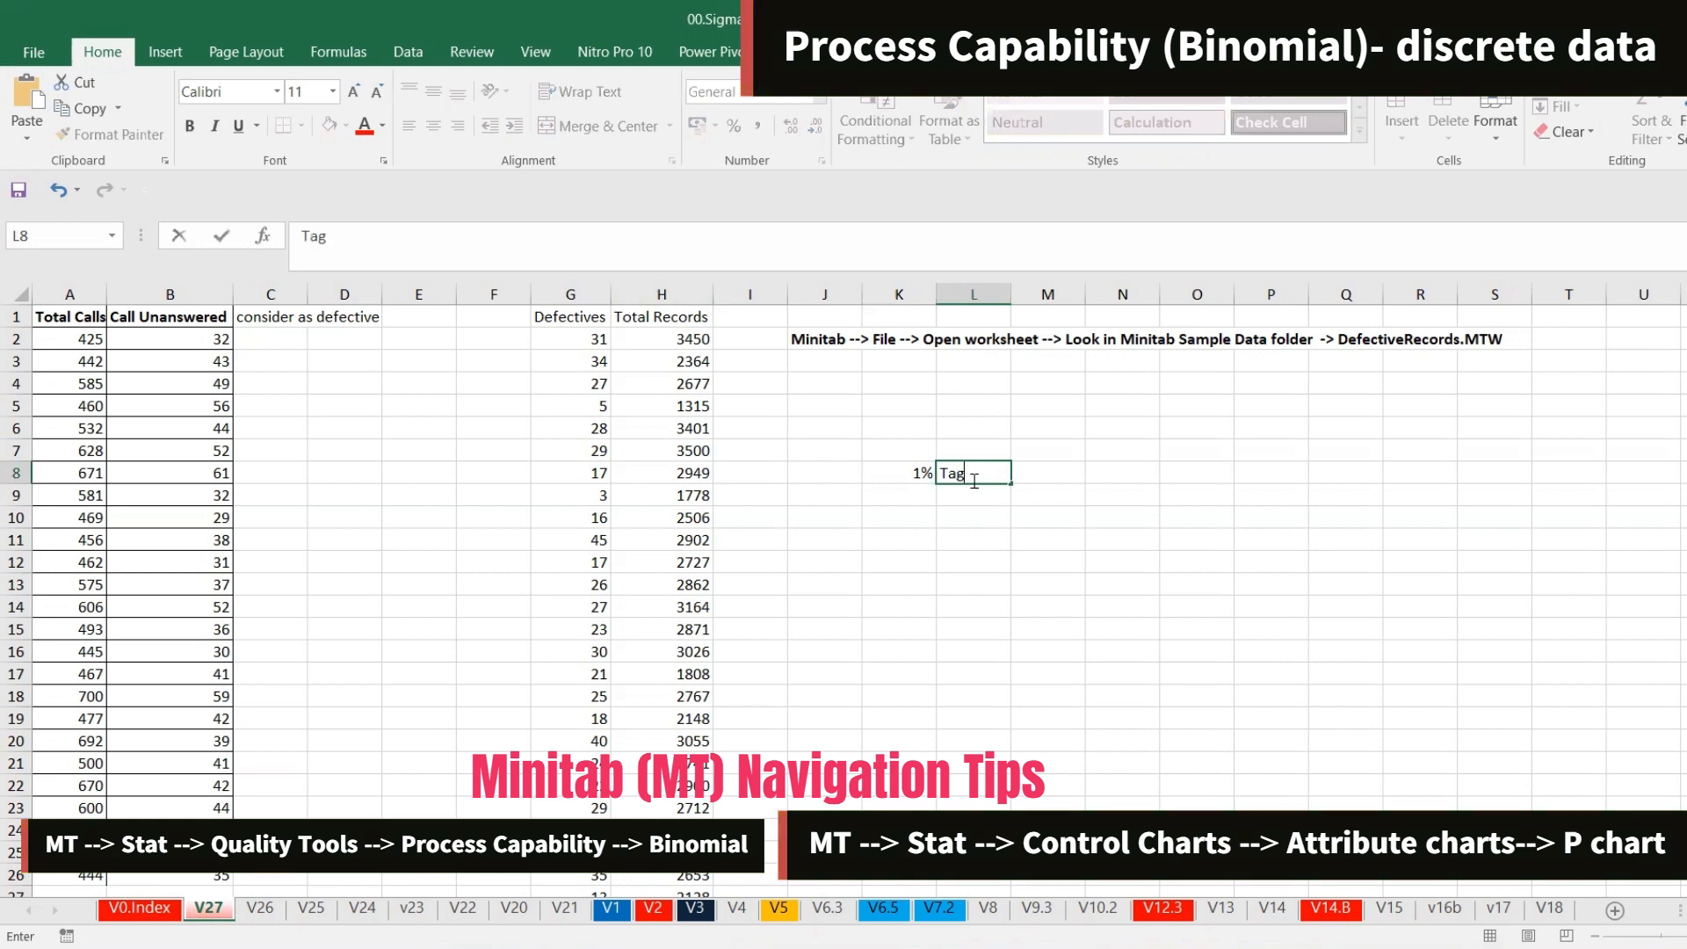
key(BackSpace)
text(rget)
key(Tab)
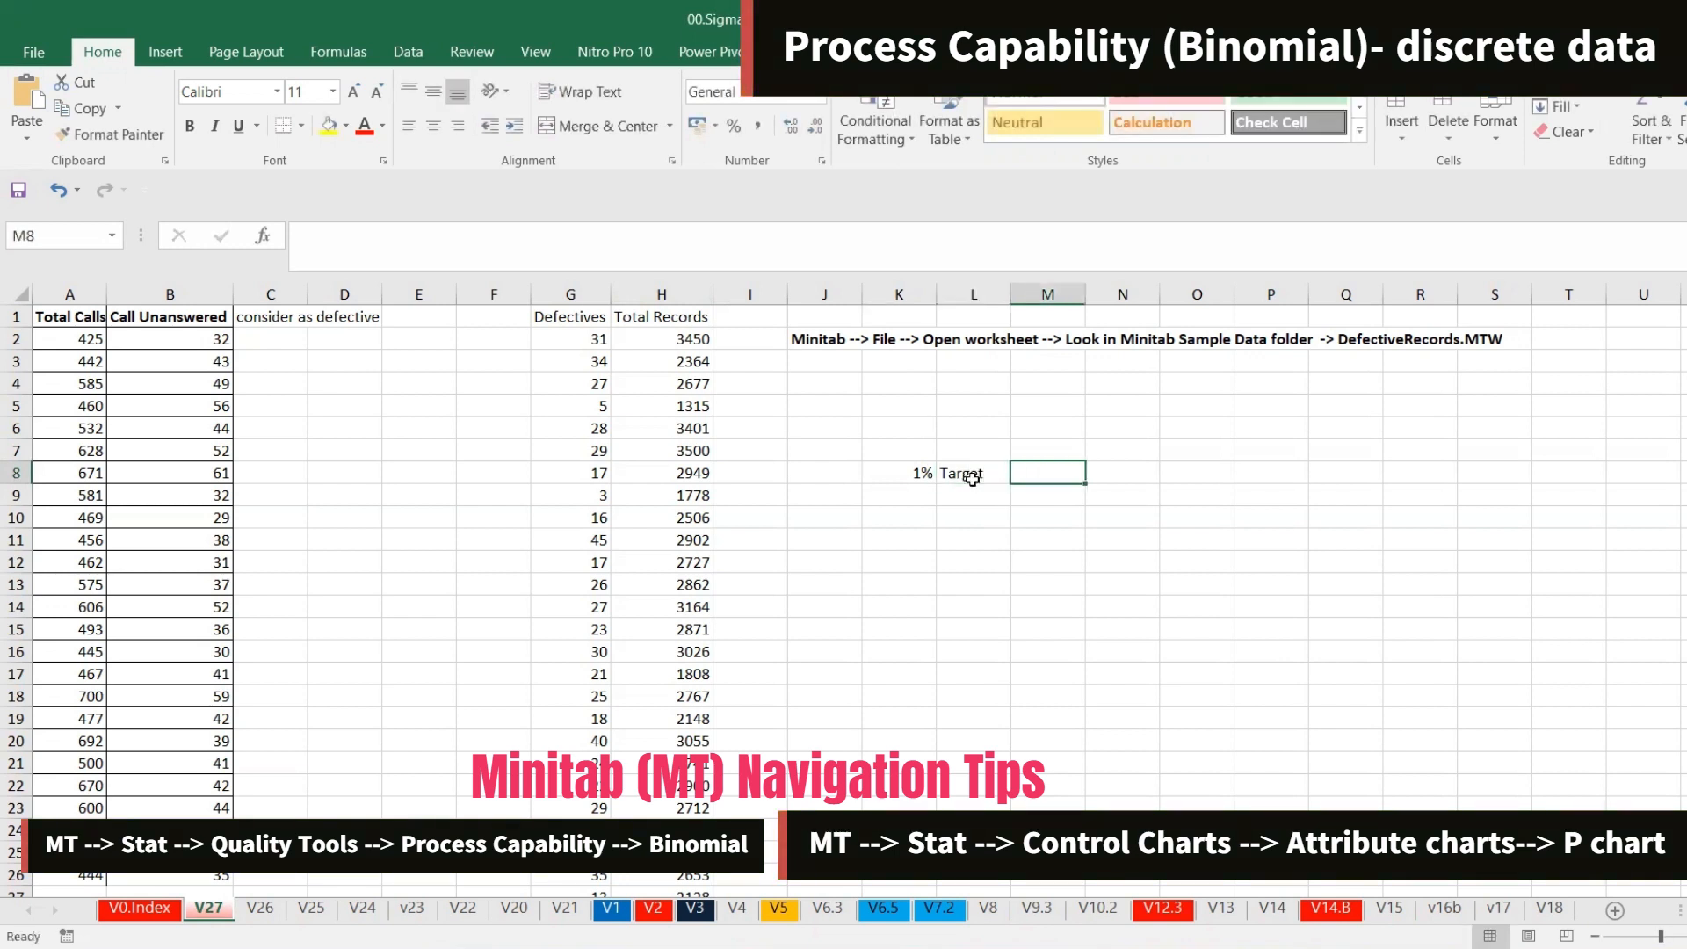
text(0.005)
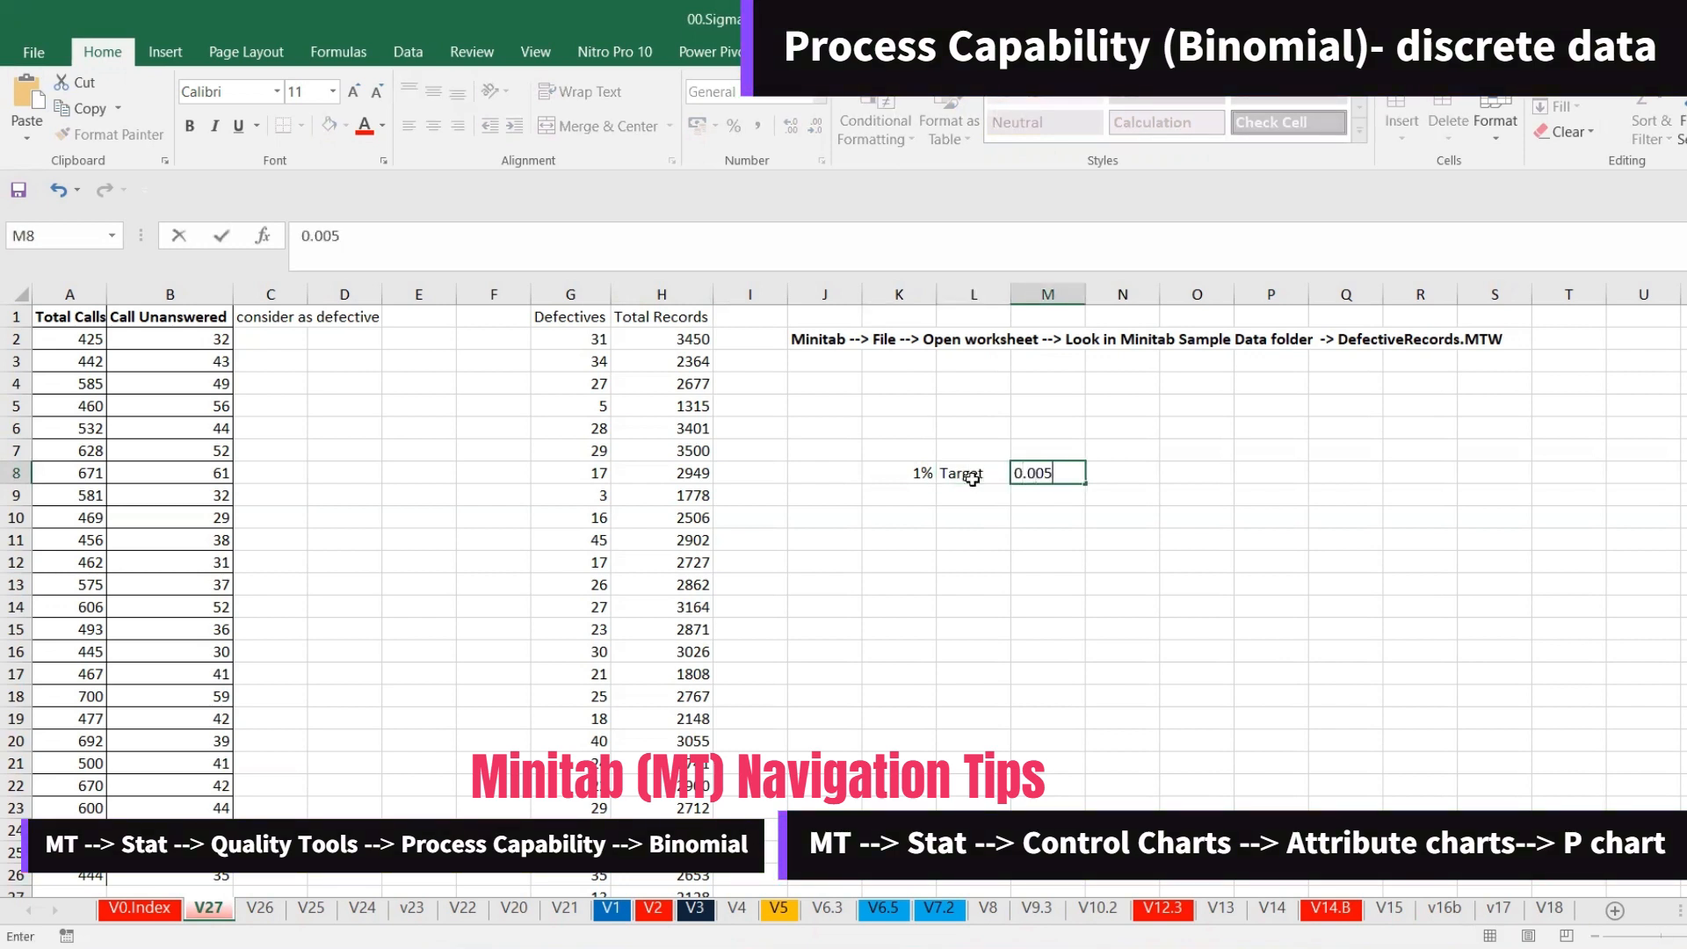
key(Return)
Make N8 a formula referencing M8 and format it as a percentage with one decimal place
key(Up)
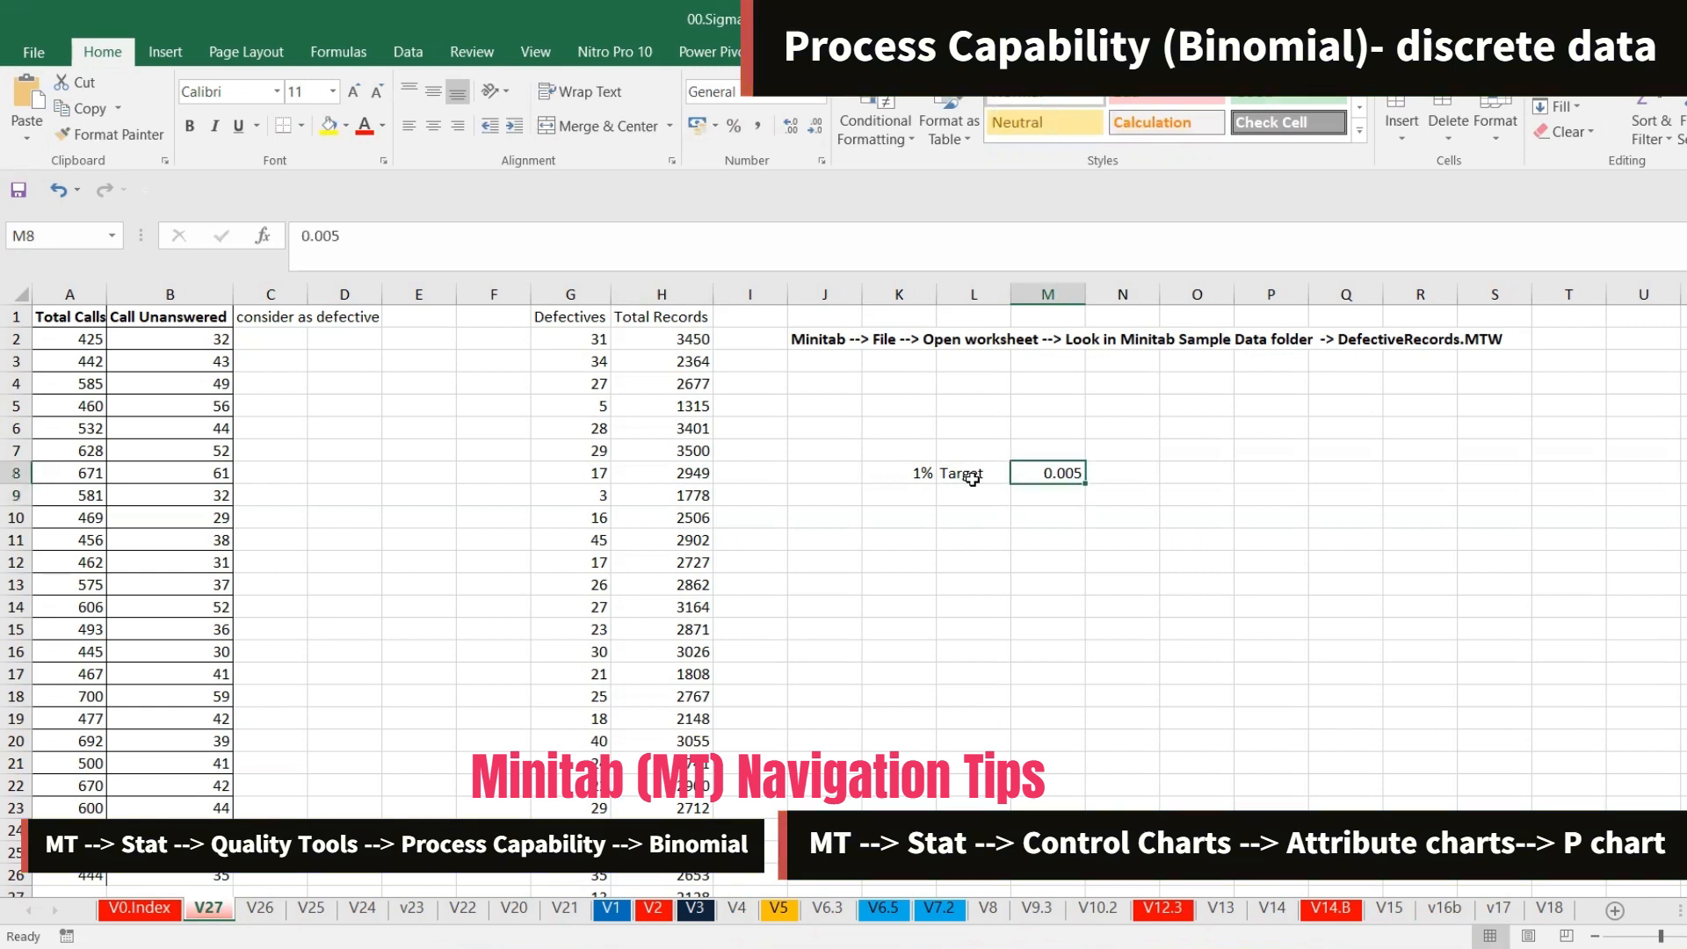
key(Right)
text(=)
click(1045, 475)
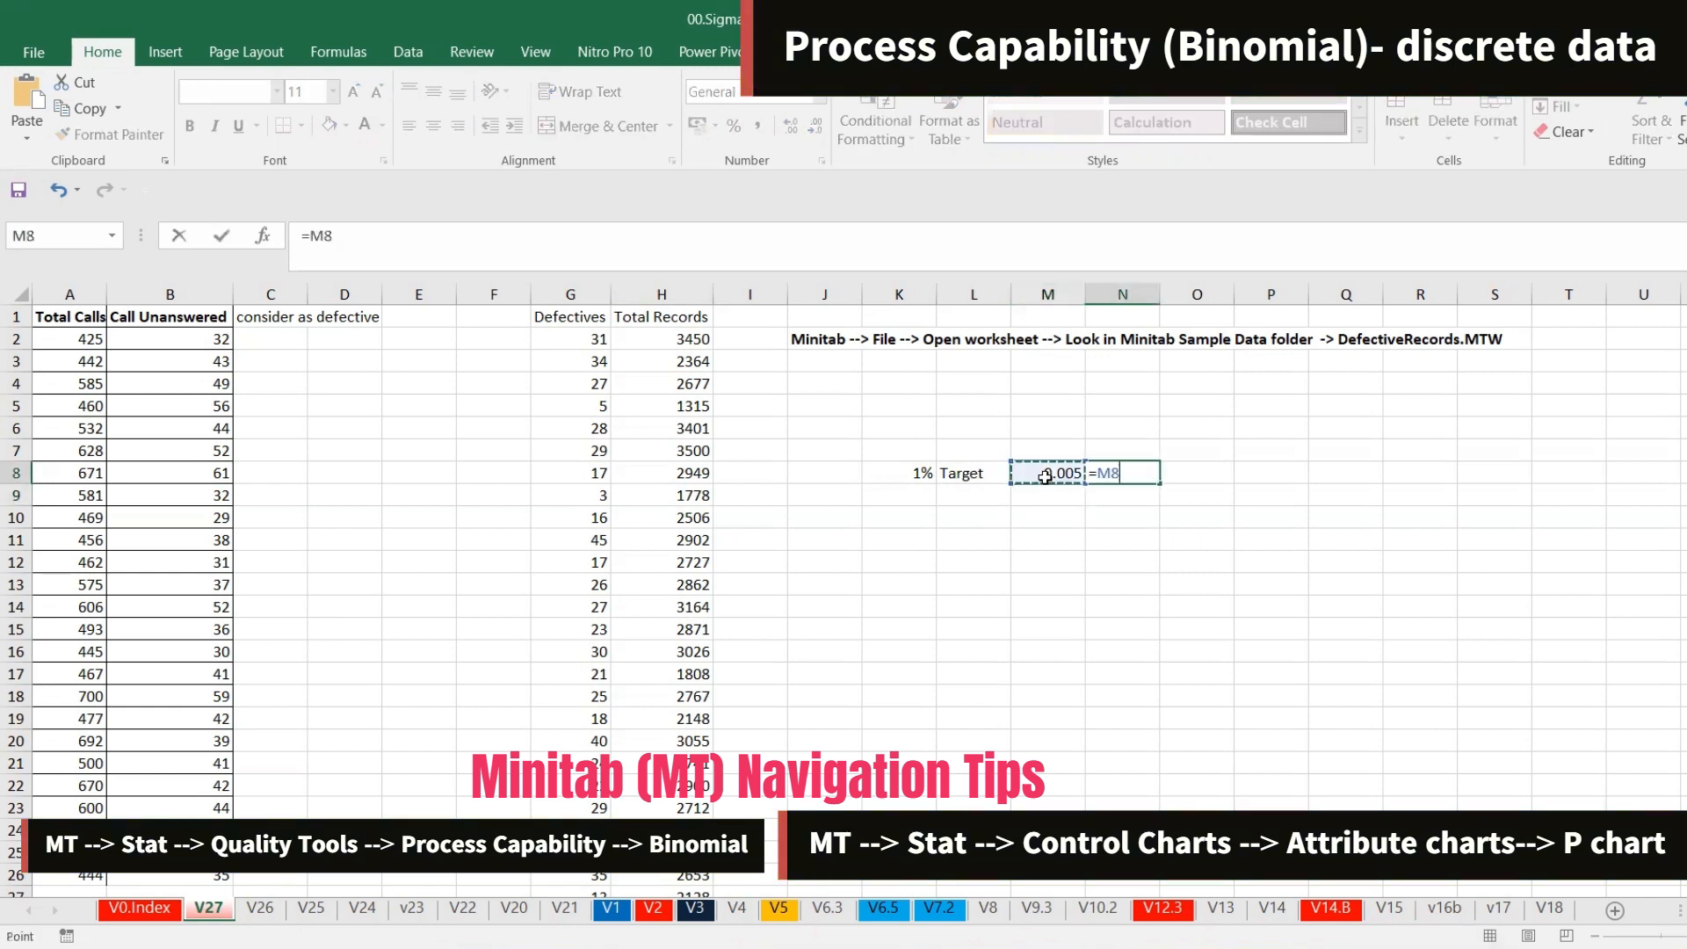
key(Return)
key(Up)
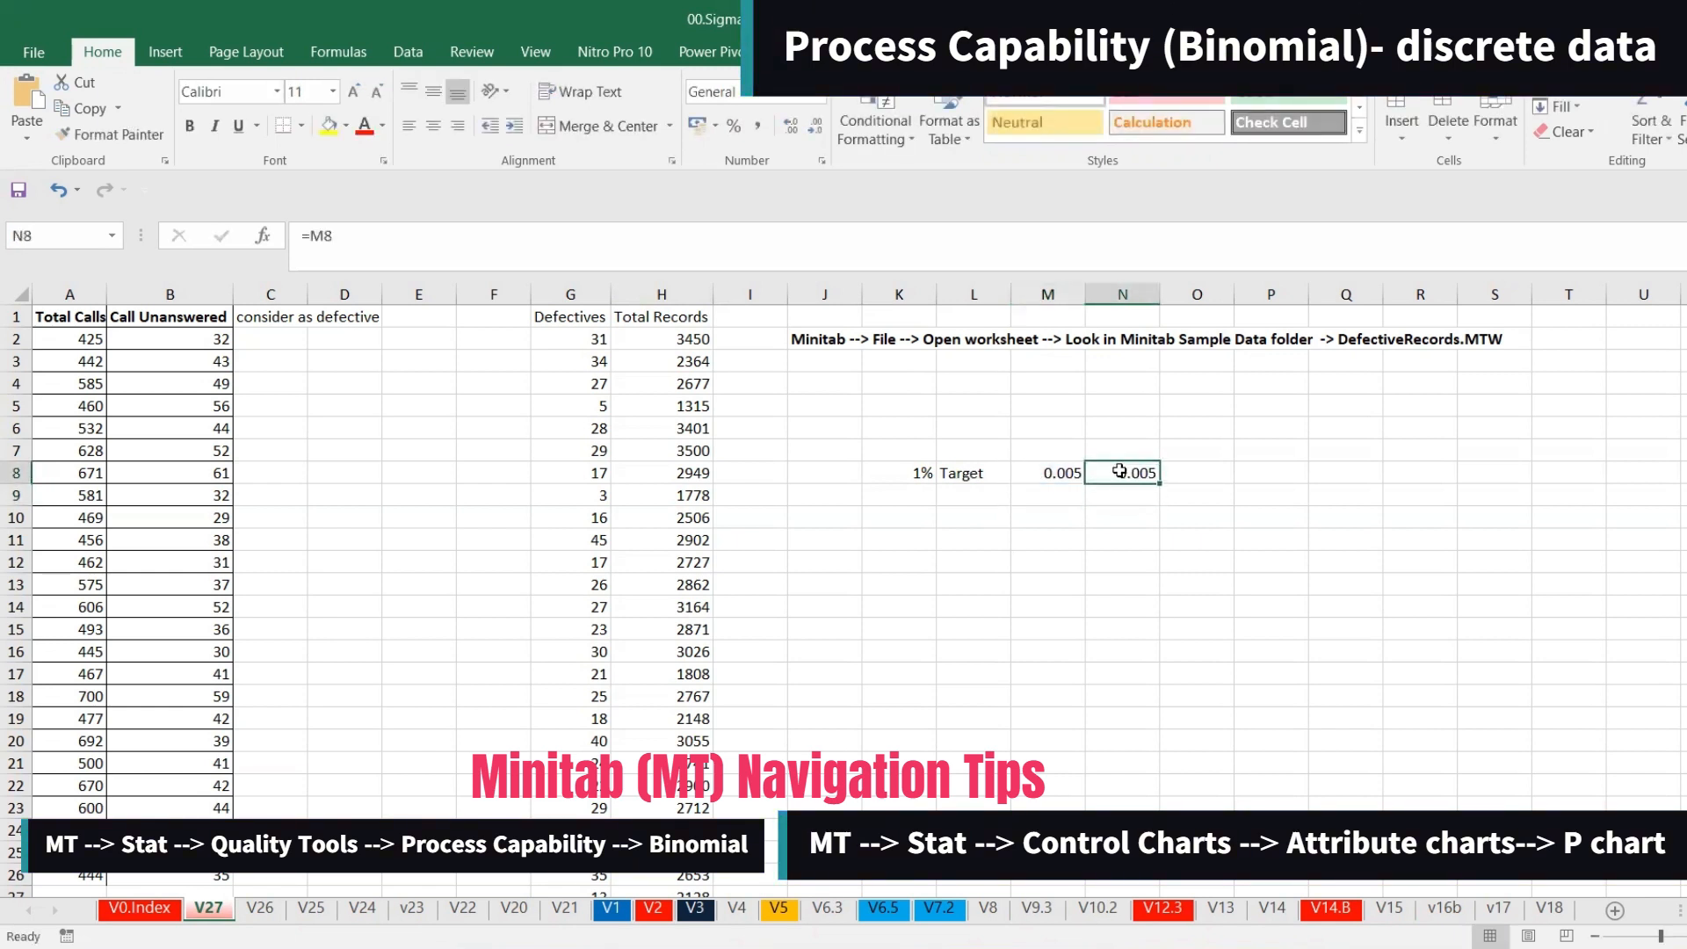
click(735, 127)
click(790, 128)
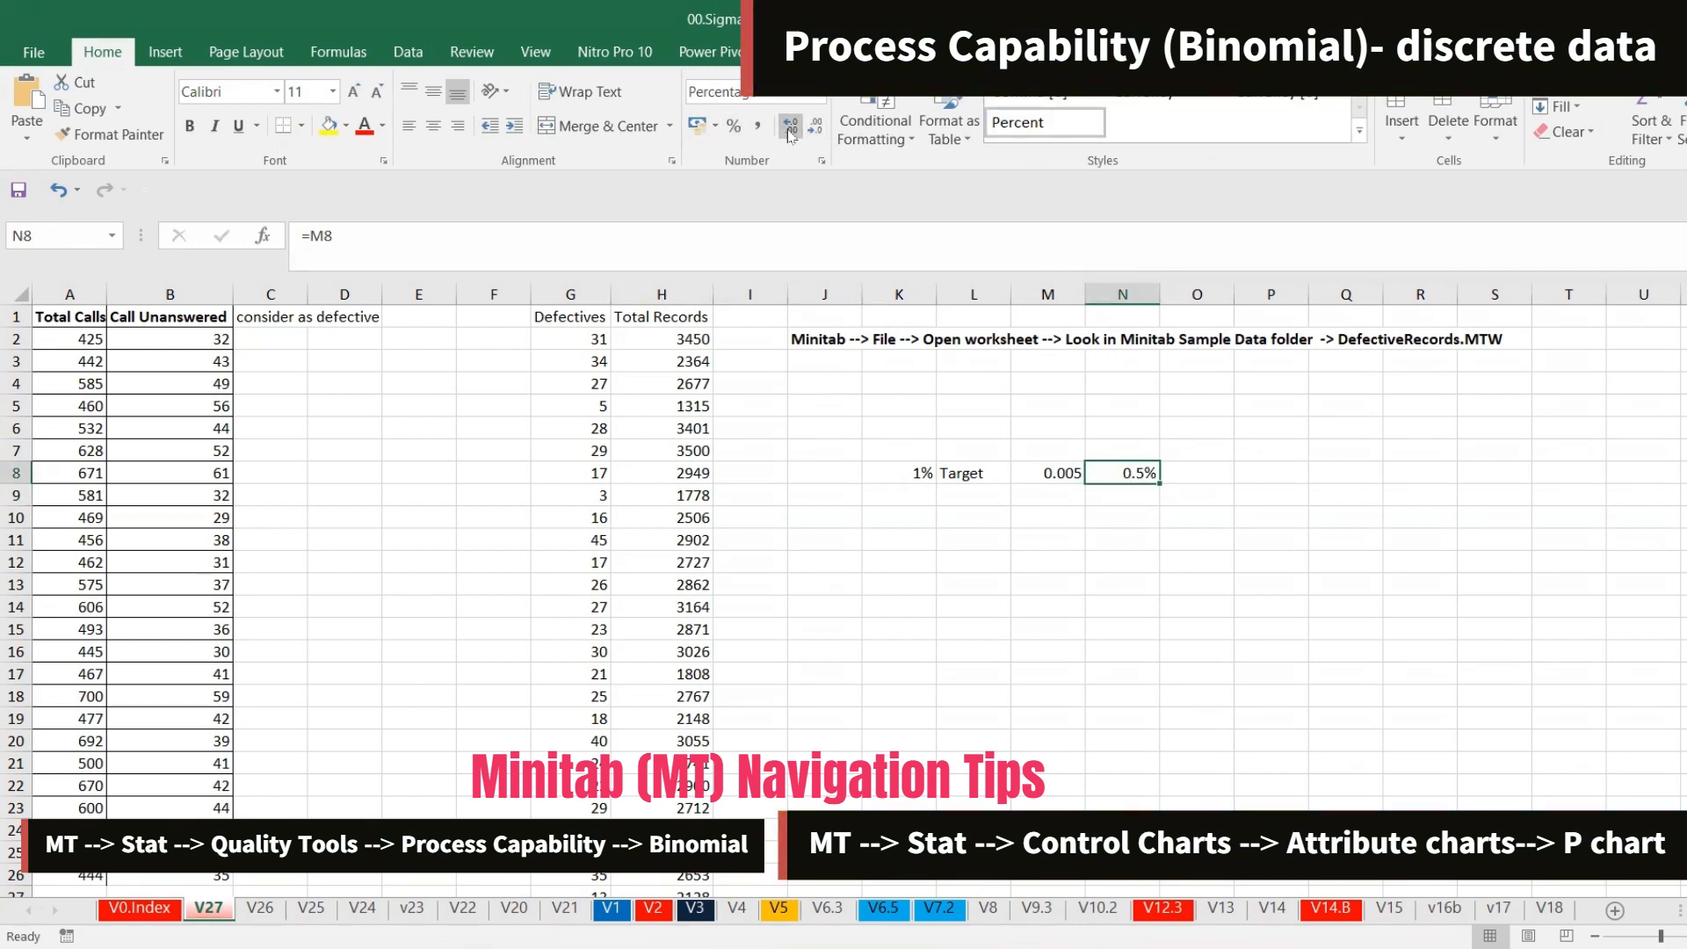
Enter the heading Yield in cell O7
key(alt+Tab)
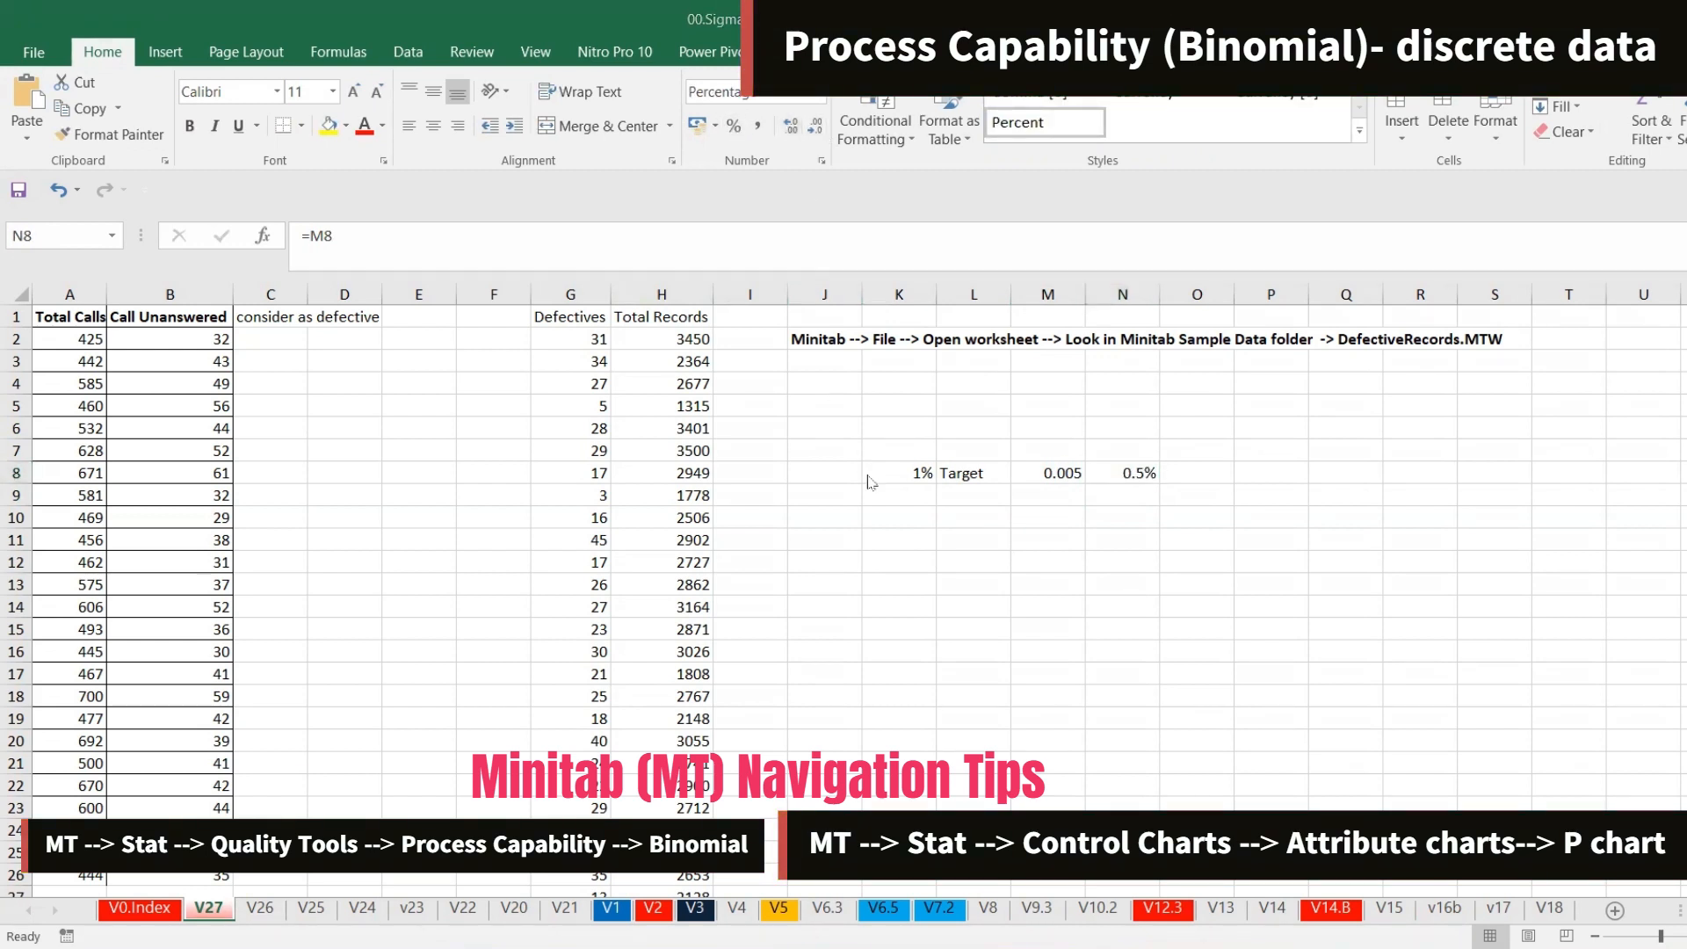
click(1188, 451)
text(Y)
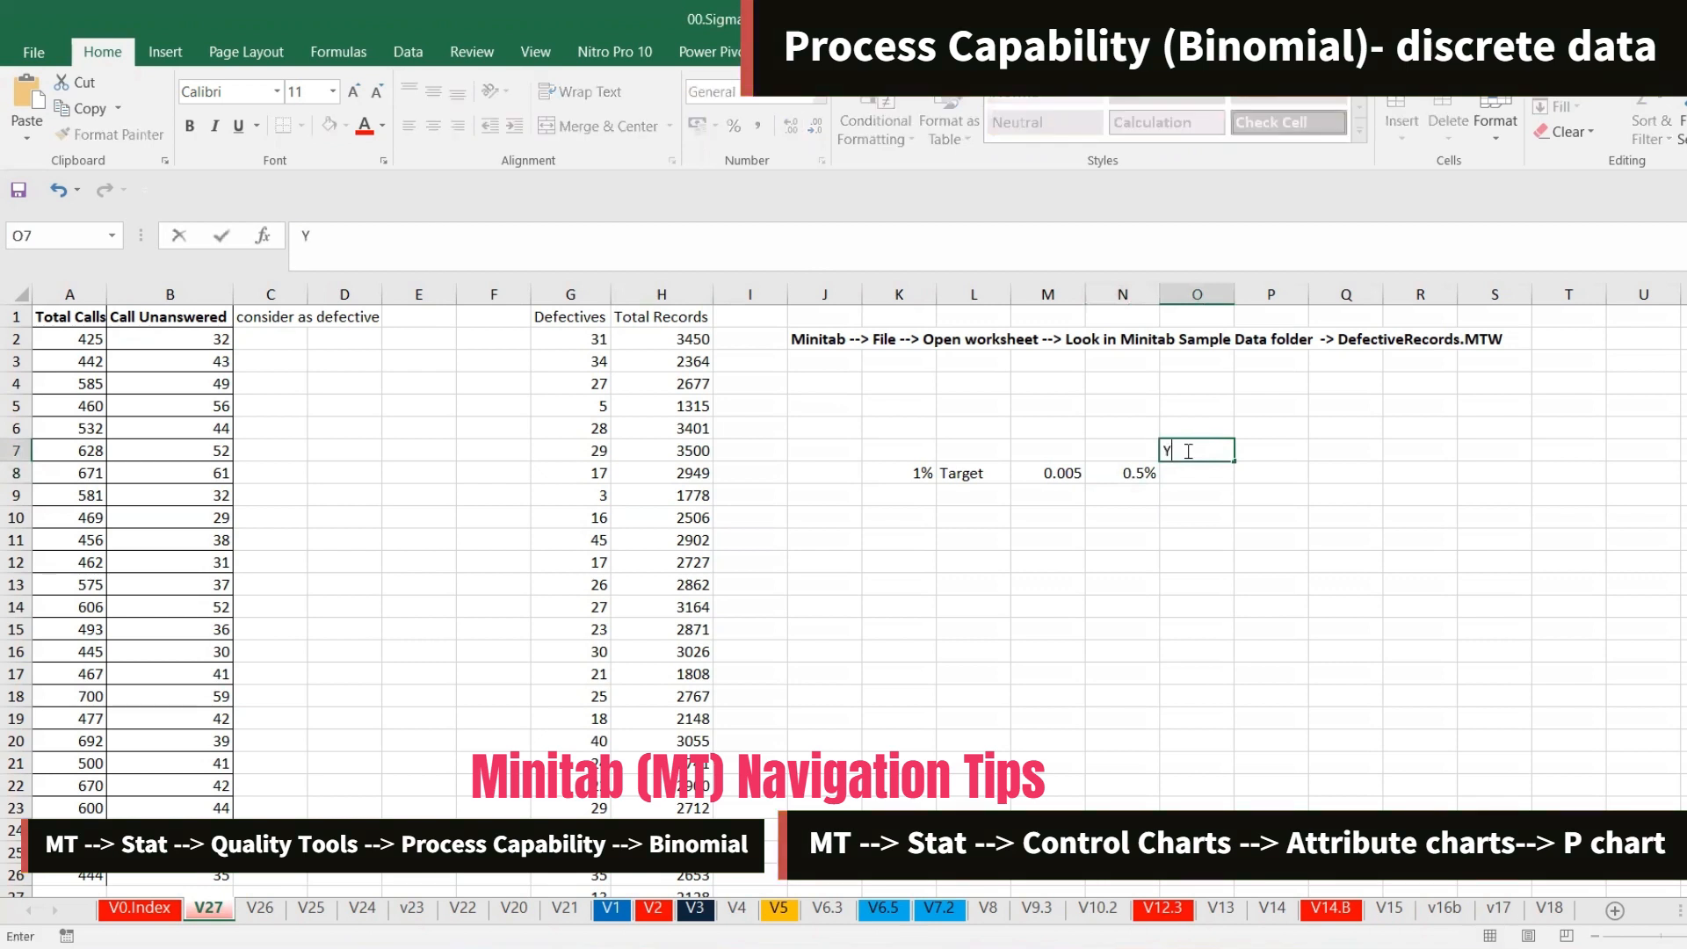
text(ield)
key(Return)
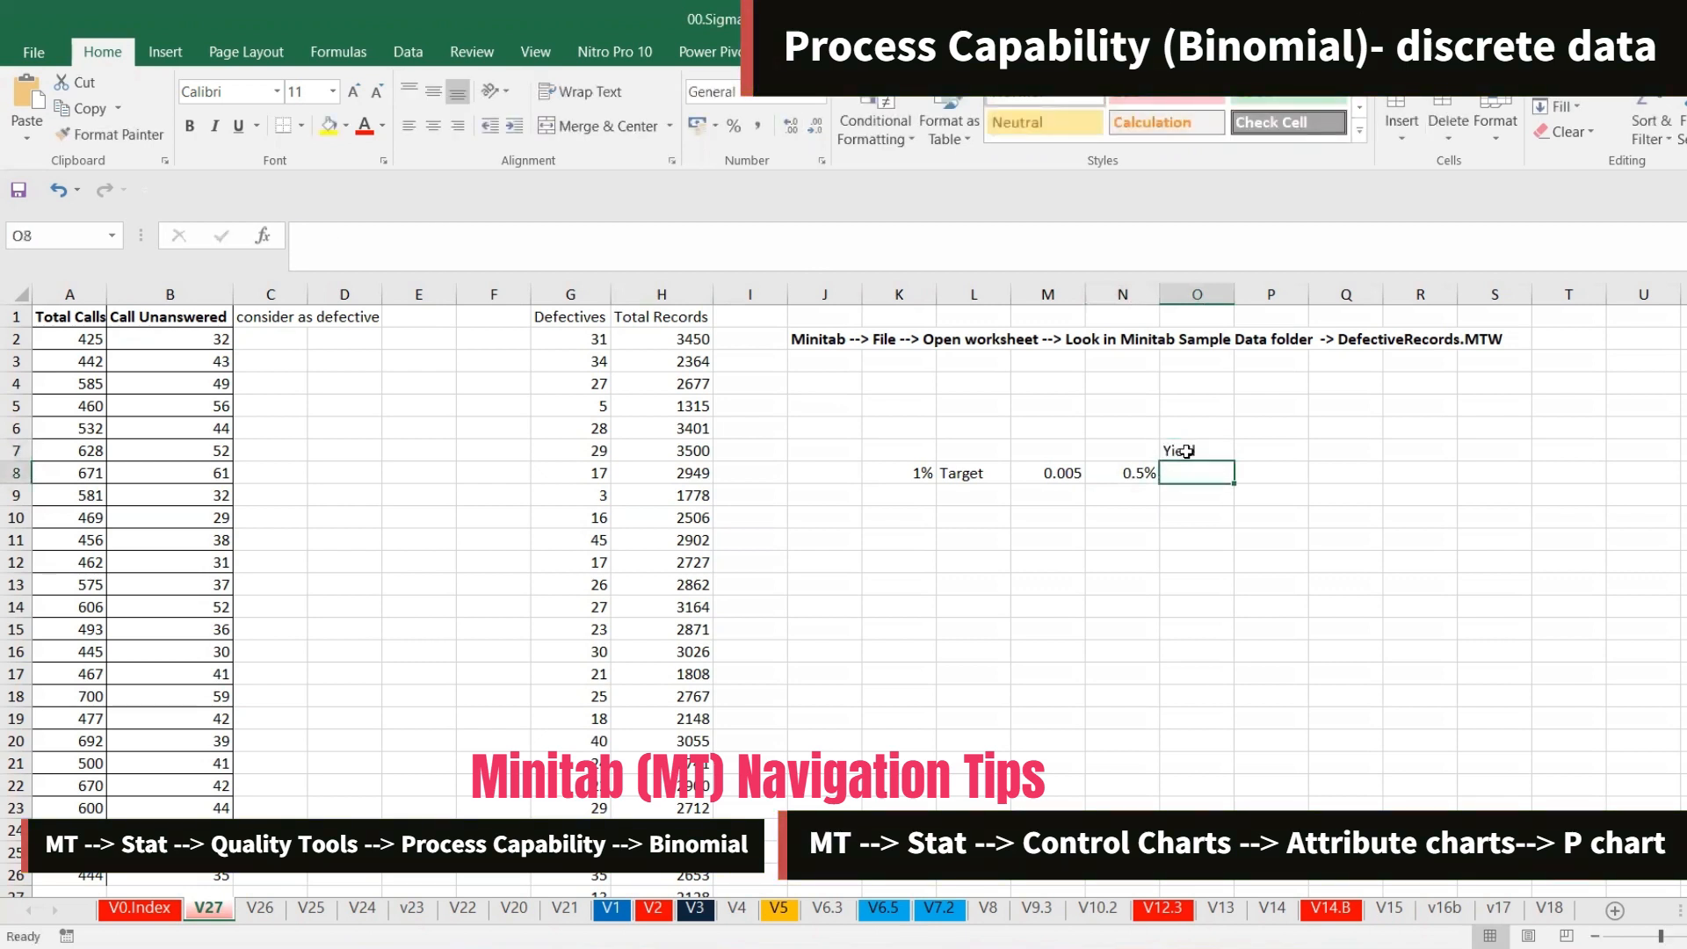
Enter a yield formula in O8 that subtracts the N8 percentage from 1
text(=1-)
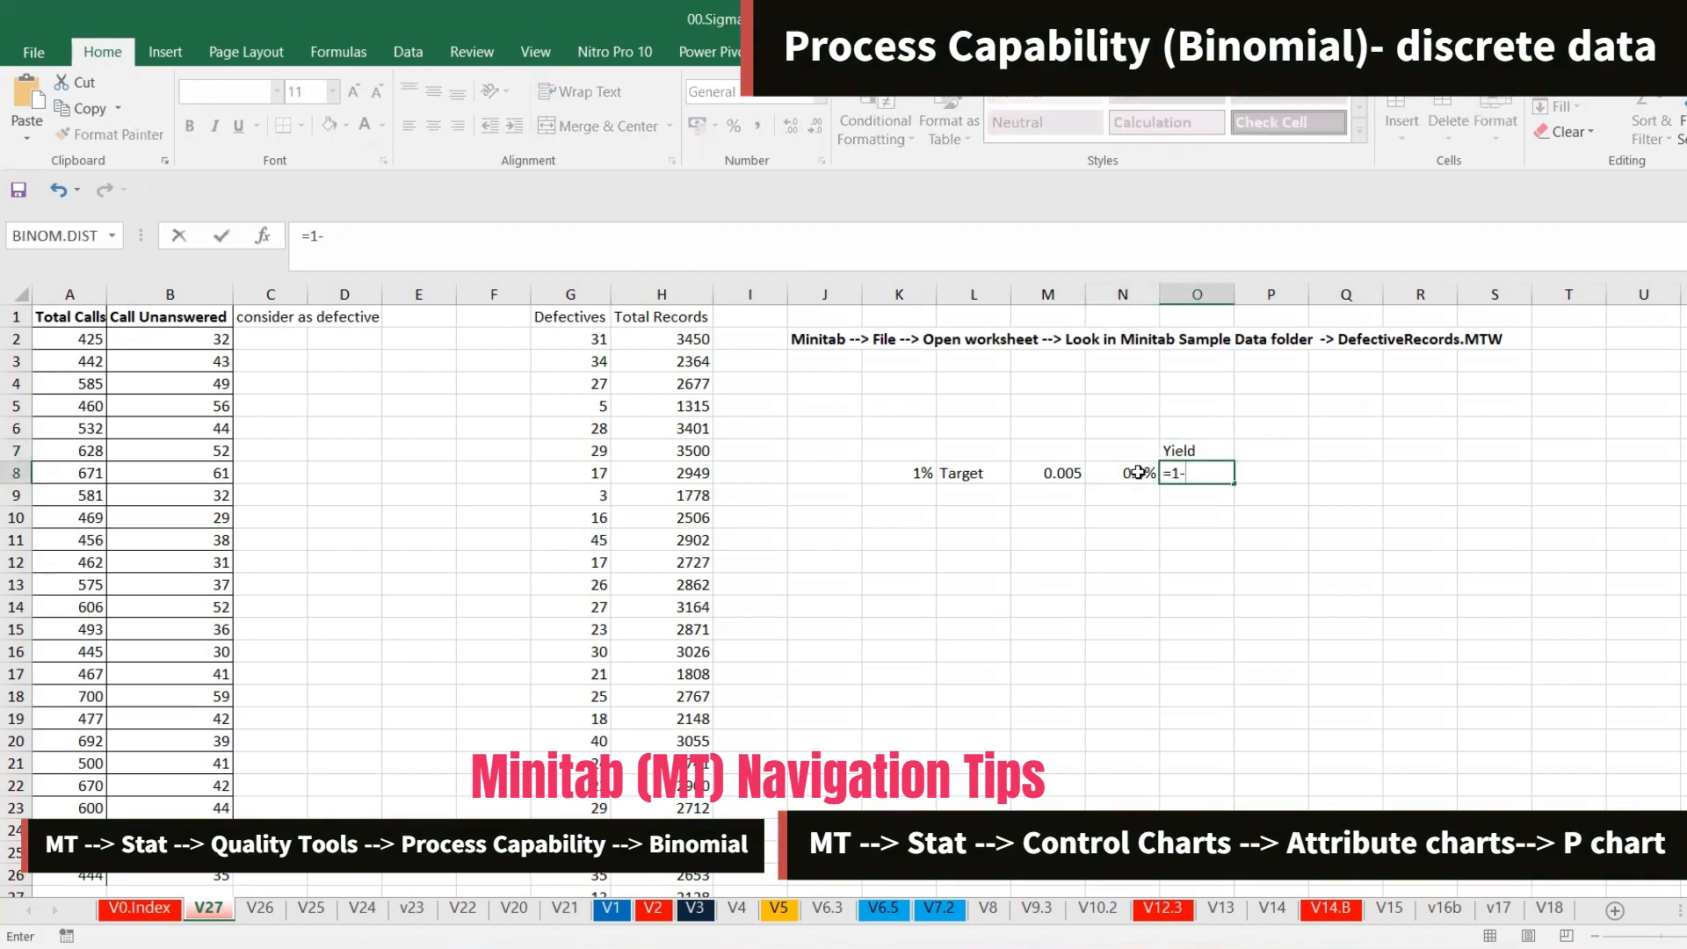
click(1140, 472)
key(Return)
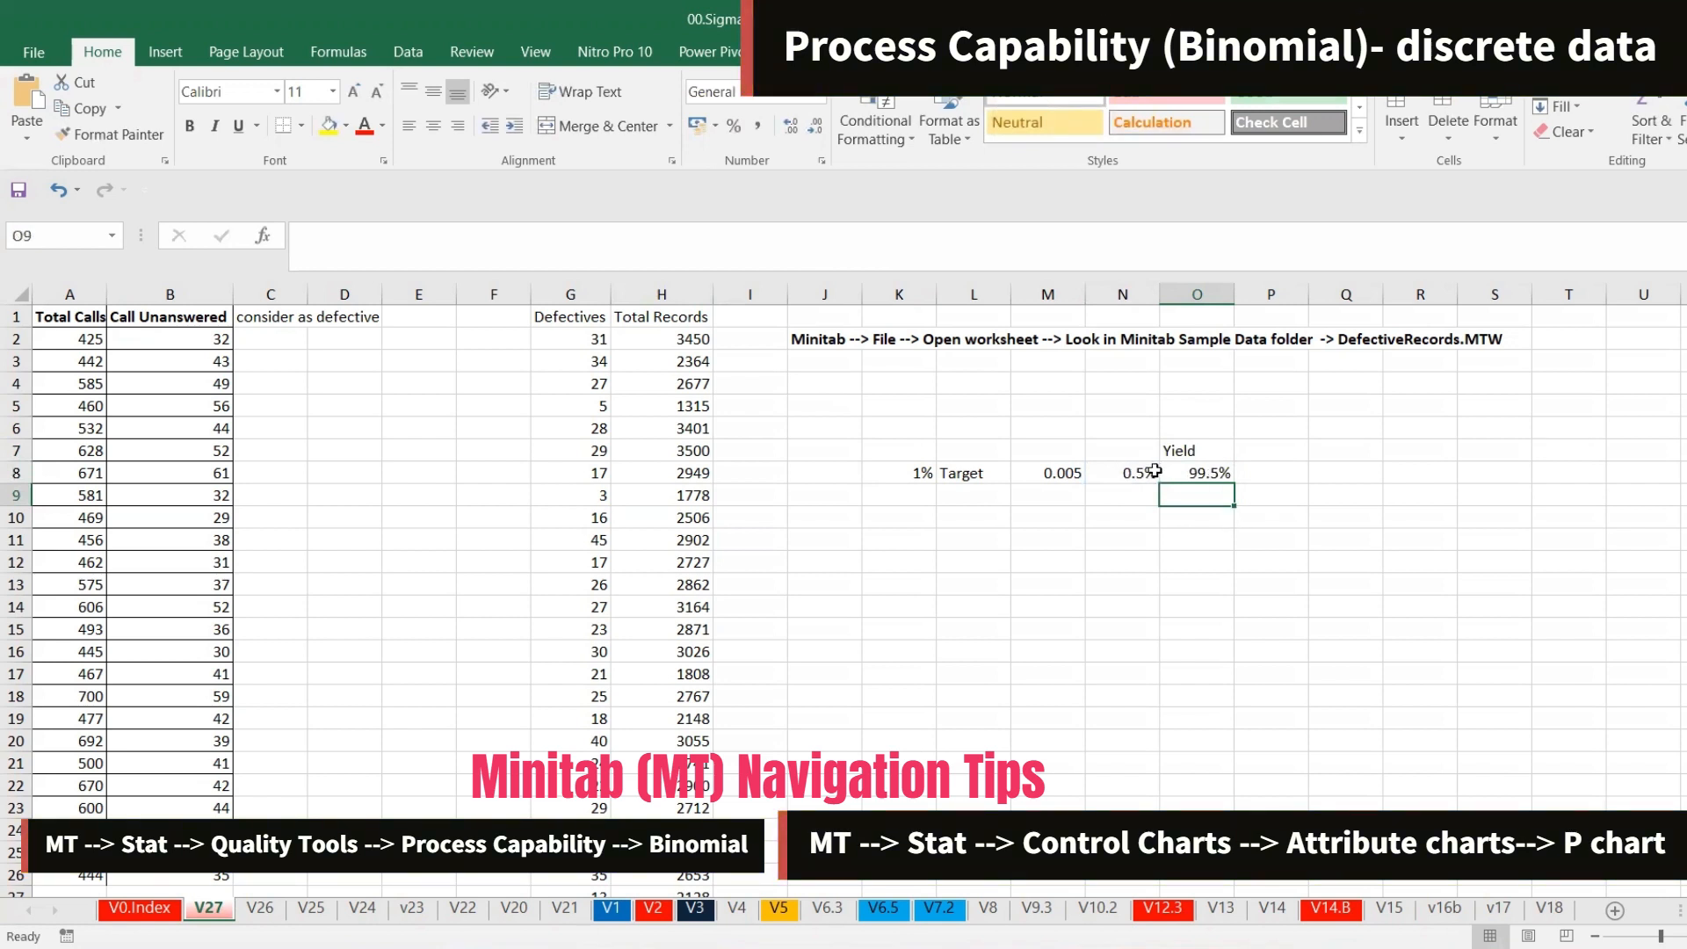
Switch back to Minitab and run the Binomial capability analysis with the 0.005 target
key(alt+Tab)
key(alt+Tab)
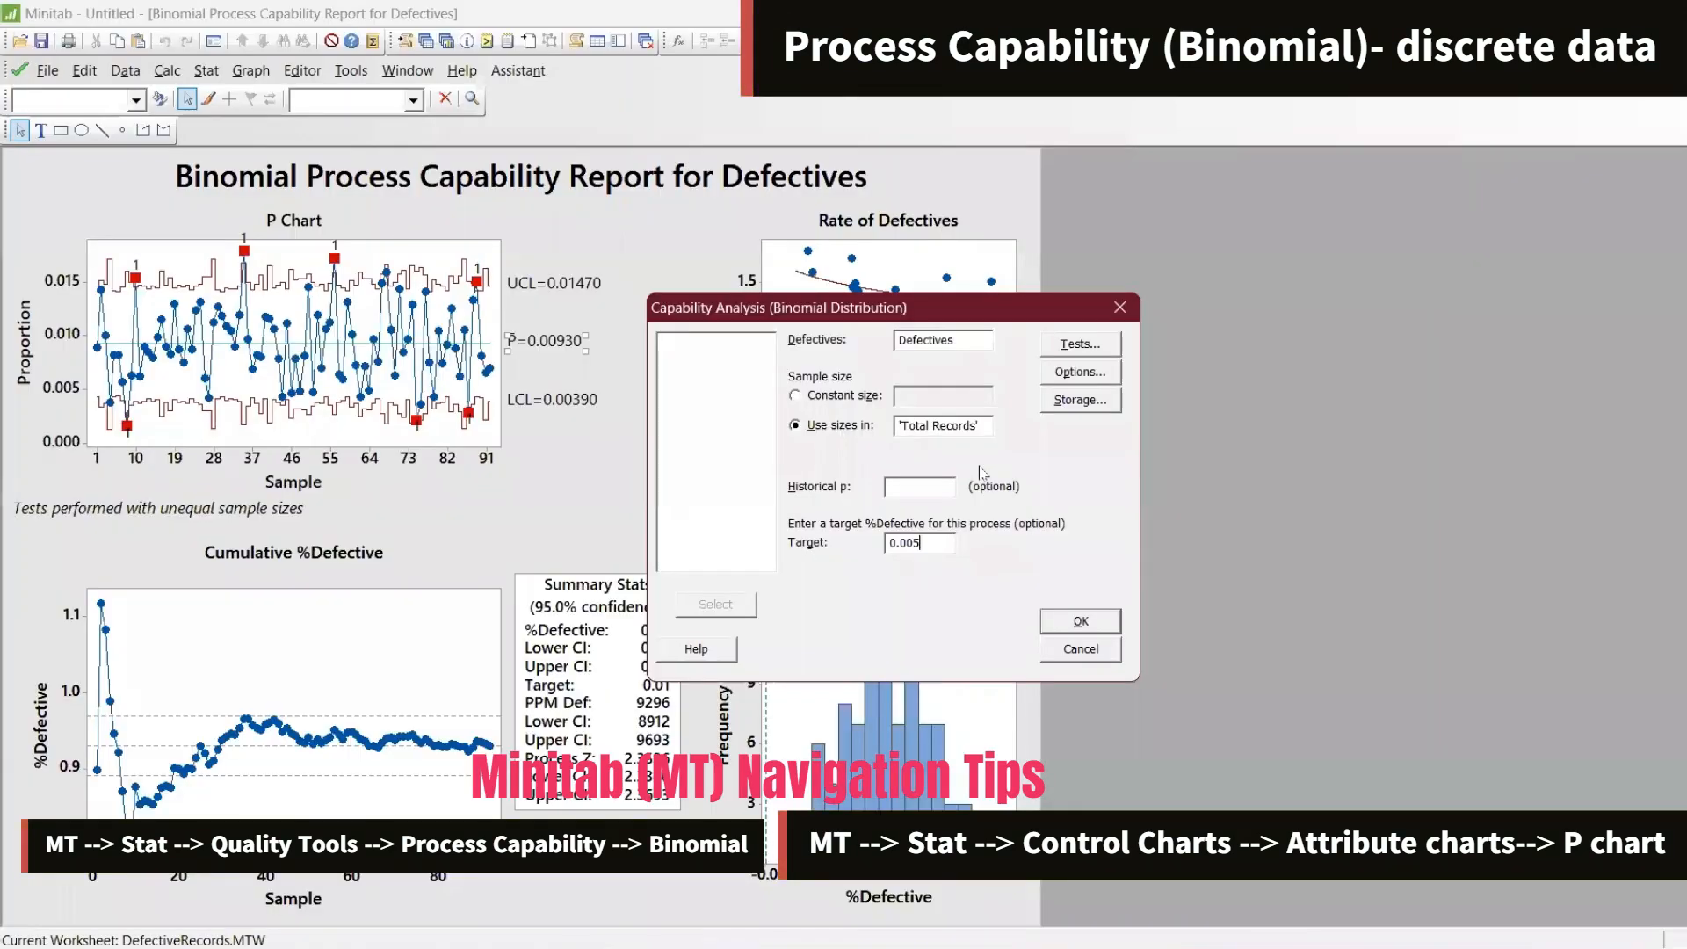
click(1081, 621)
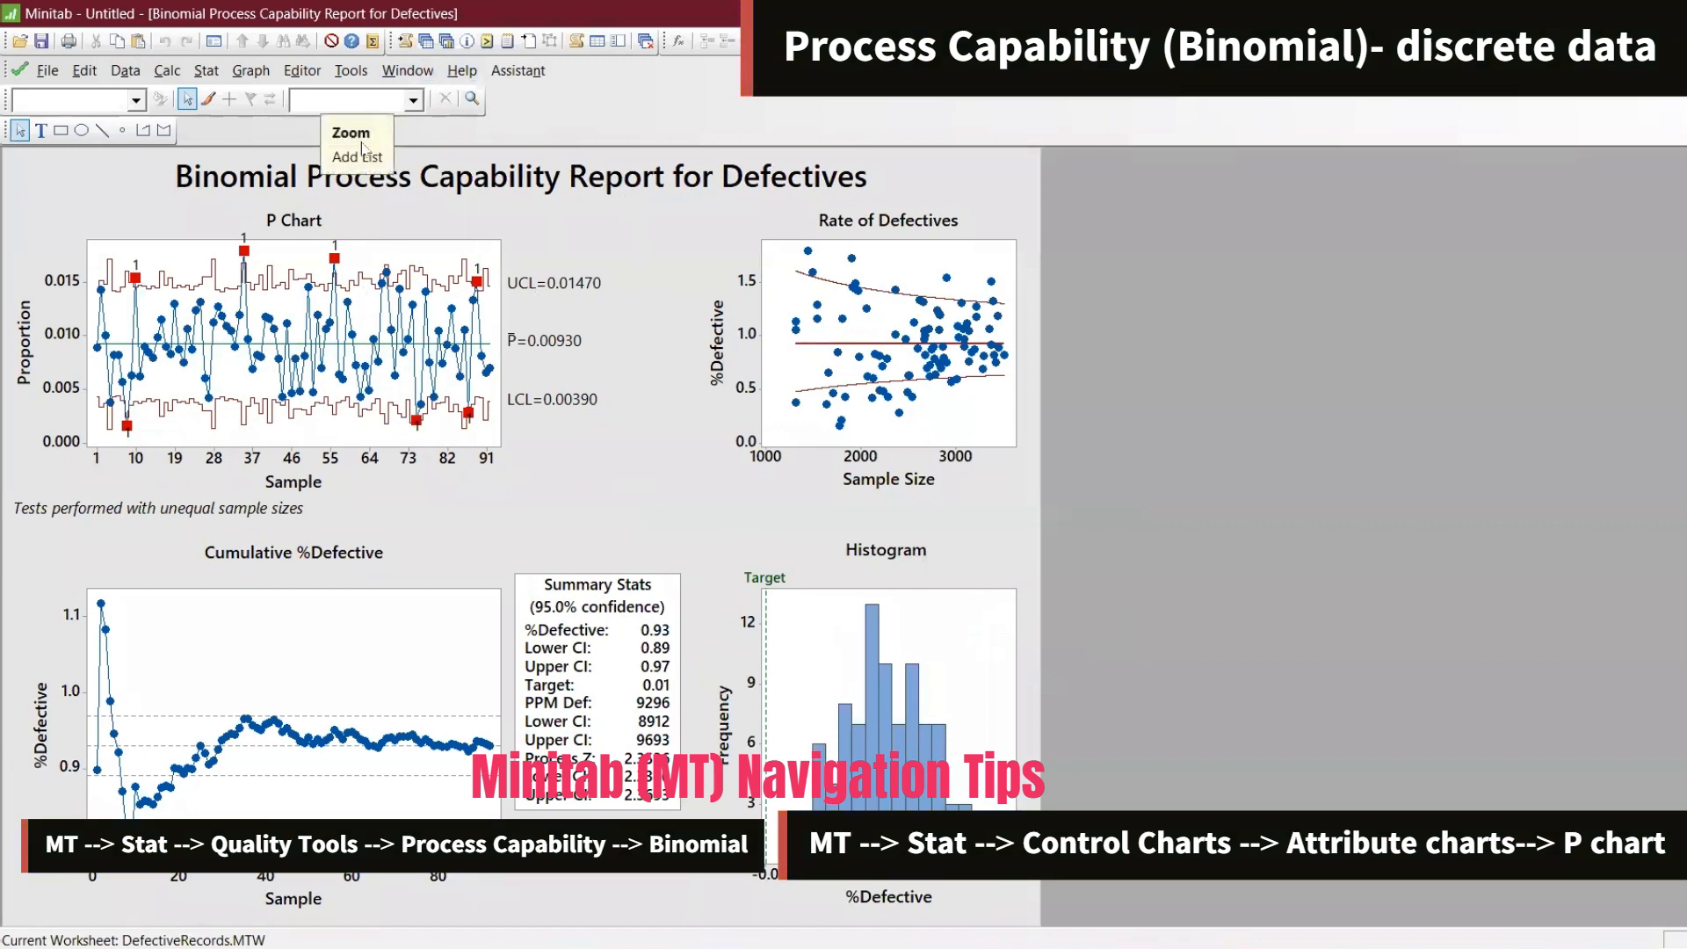
Bring the DefectiveRecords worksheet into view beside the report and start the Binomial capability analysis again
click(1681, 70)
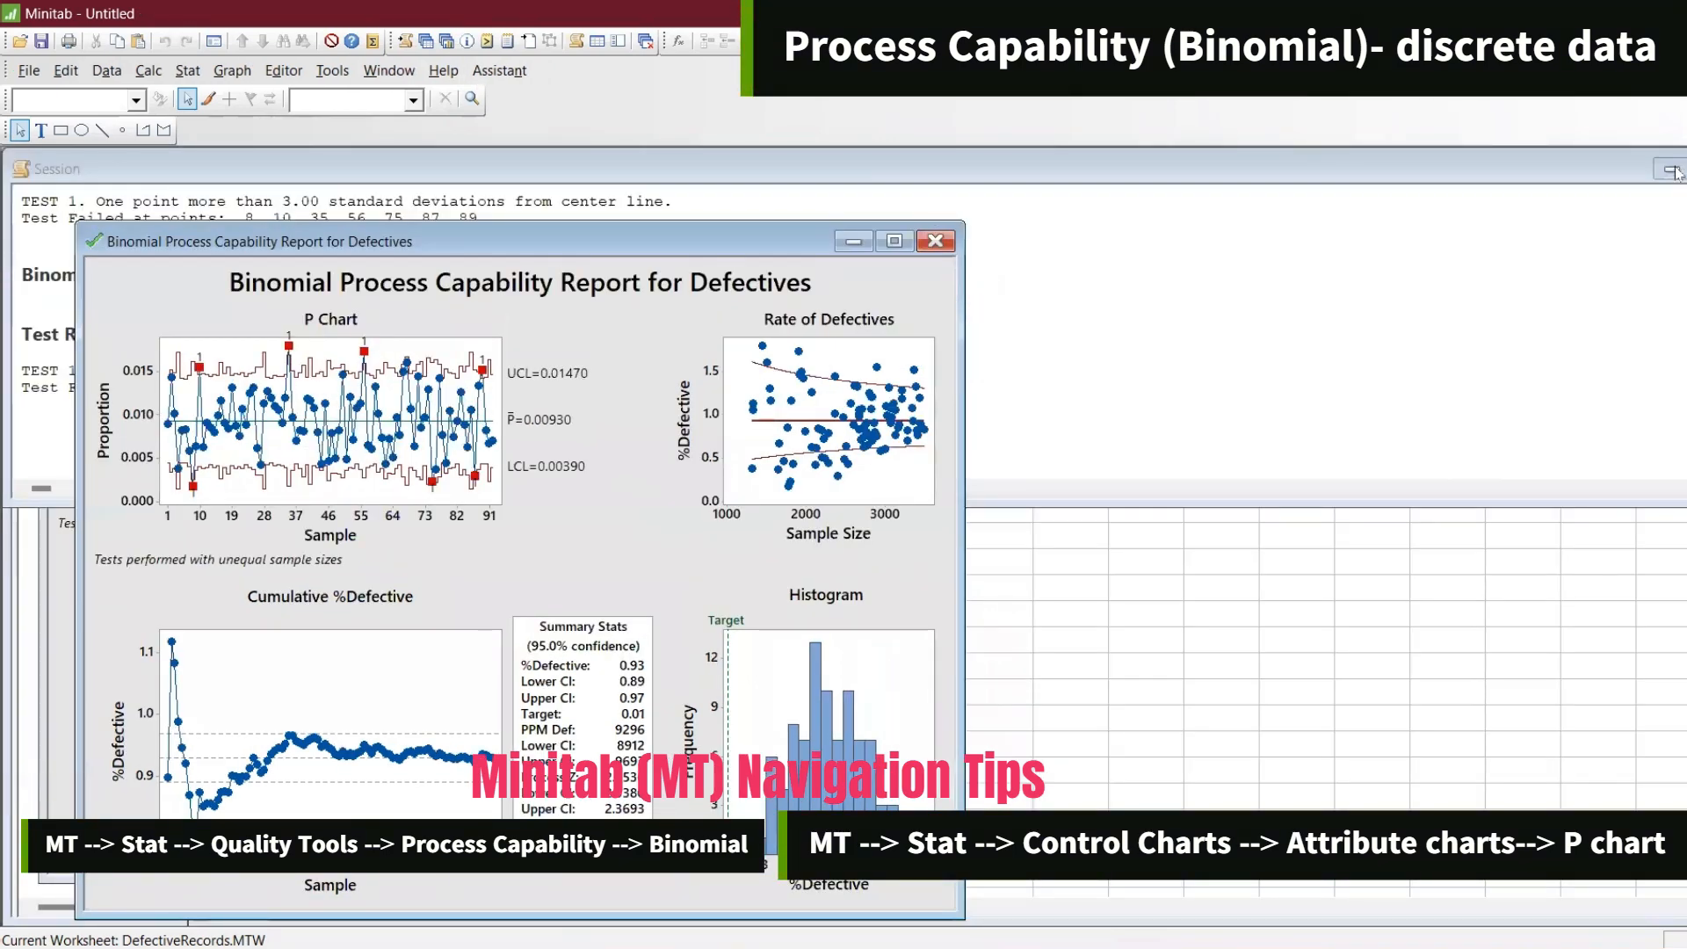
click(1677, 173)
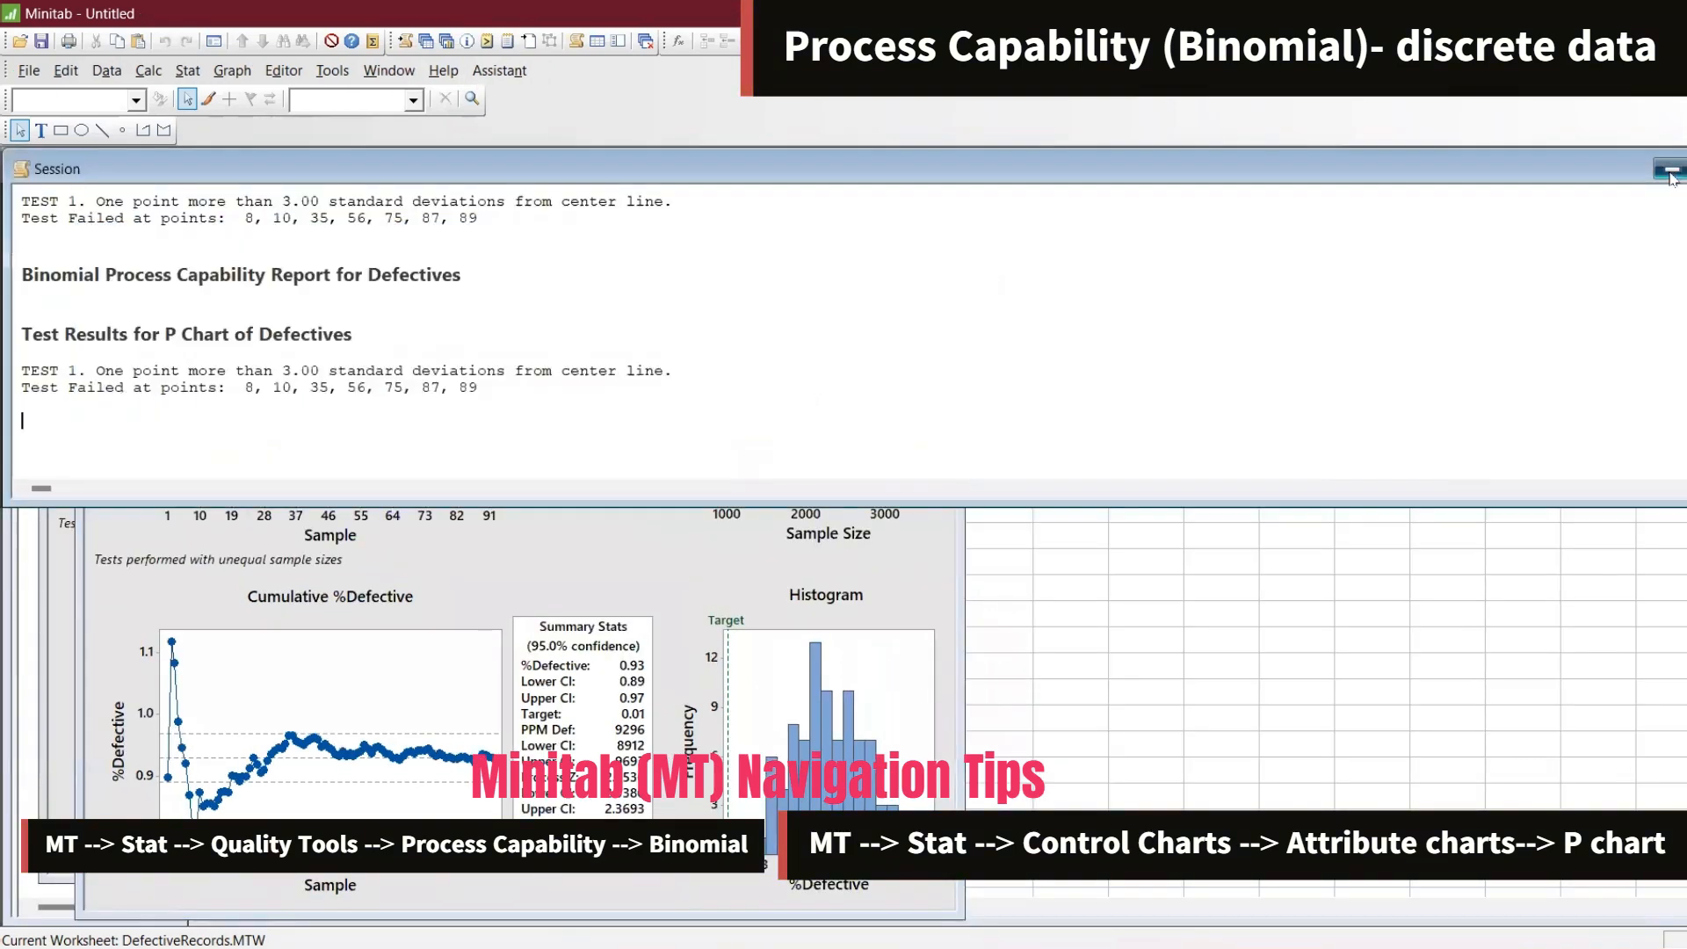
drag(652, 250, 902, 218)
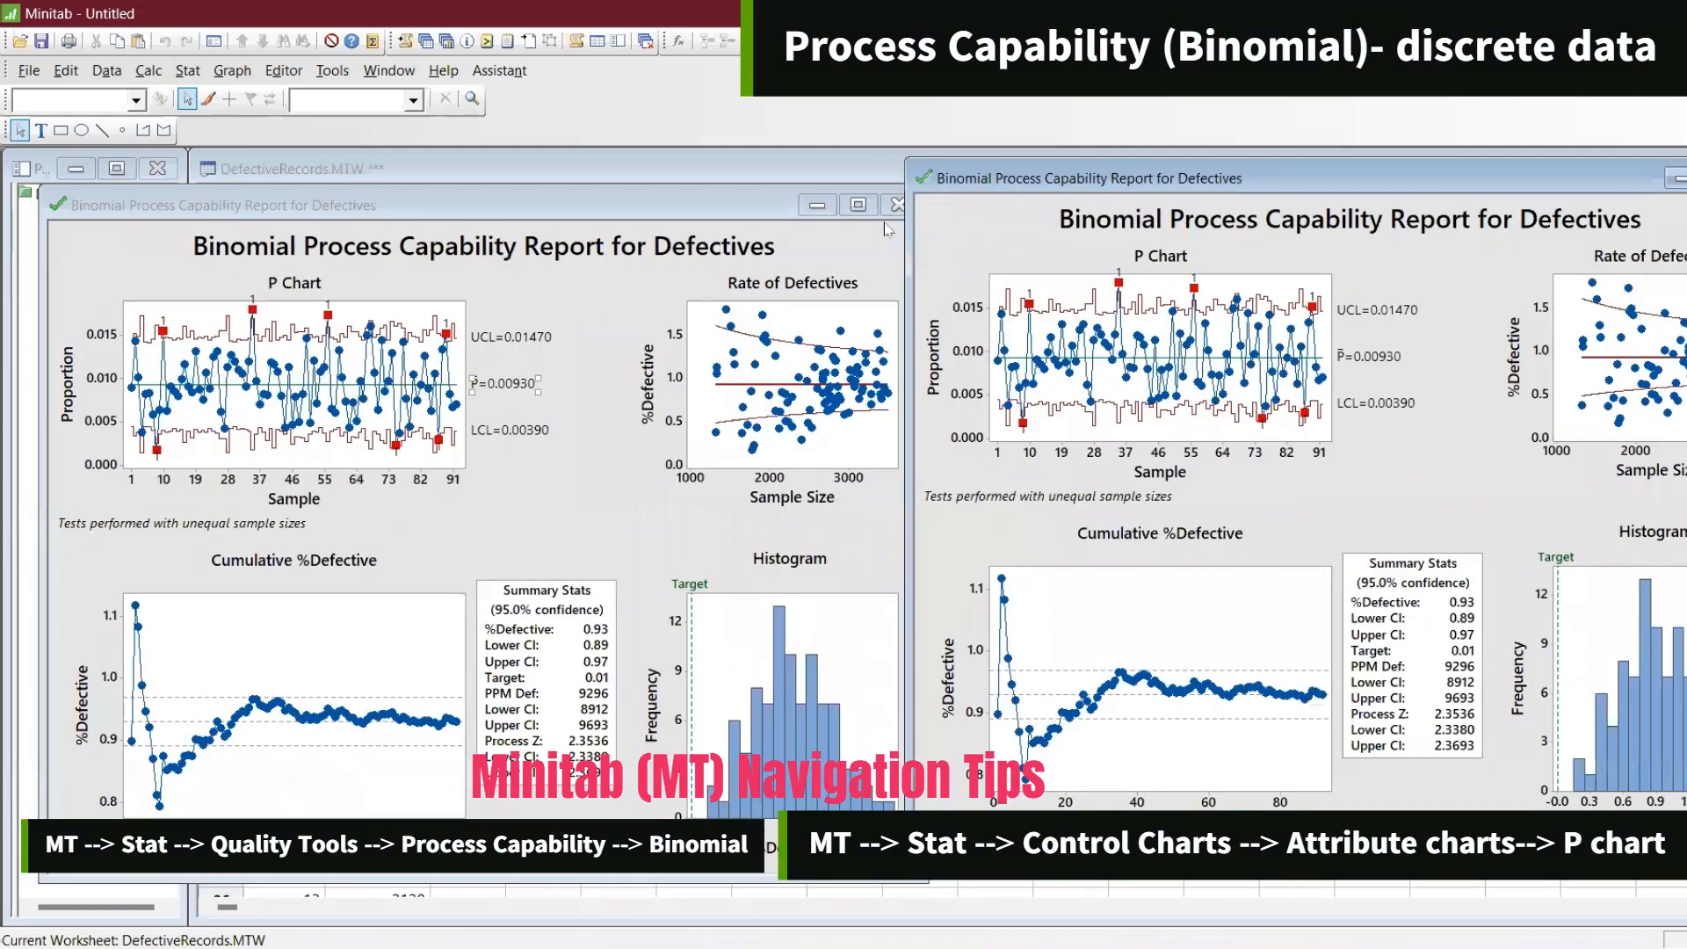
click(821, 204)
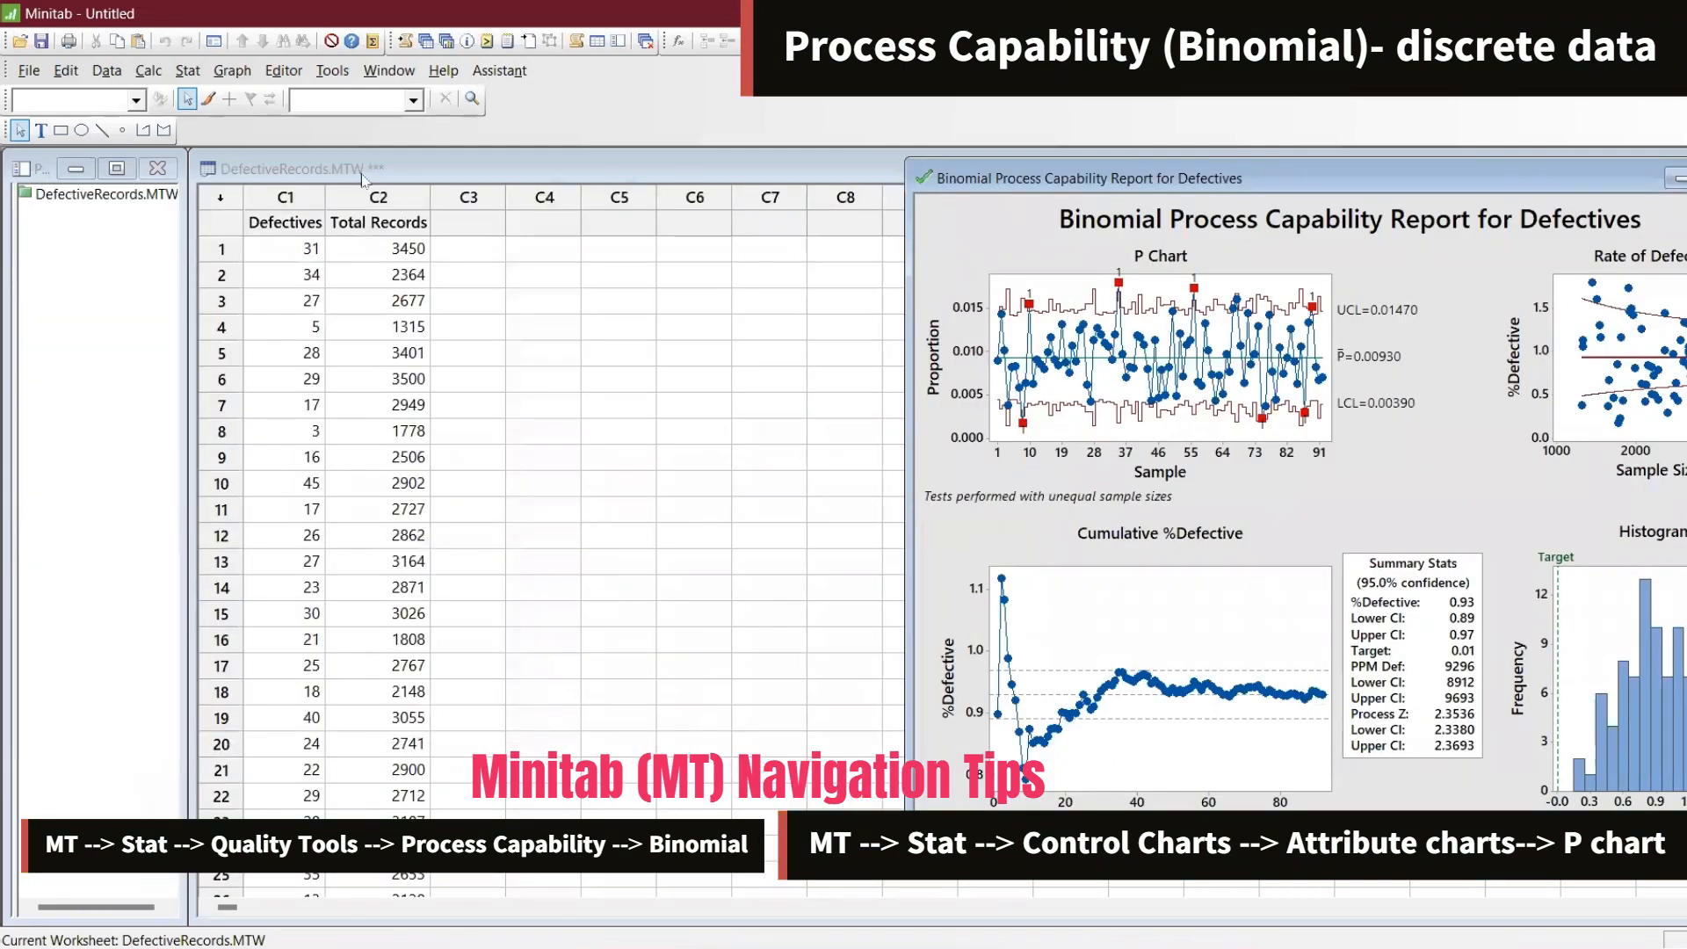
click(188, 70)
mouse_move(238, 212)
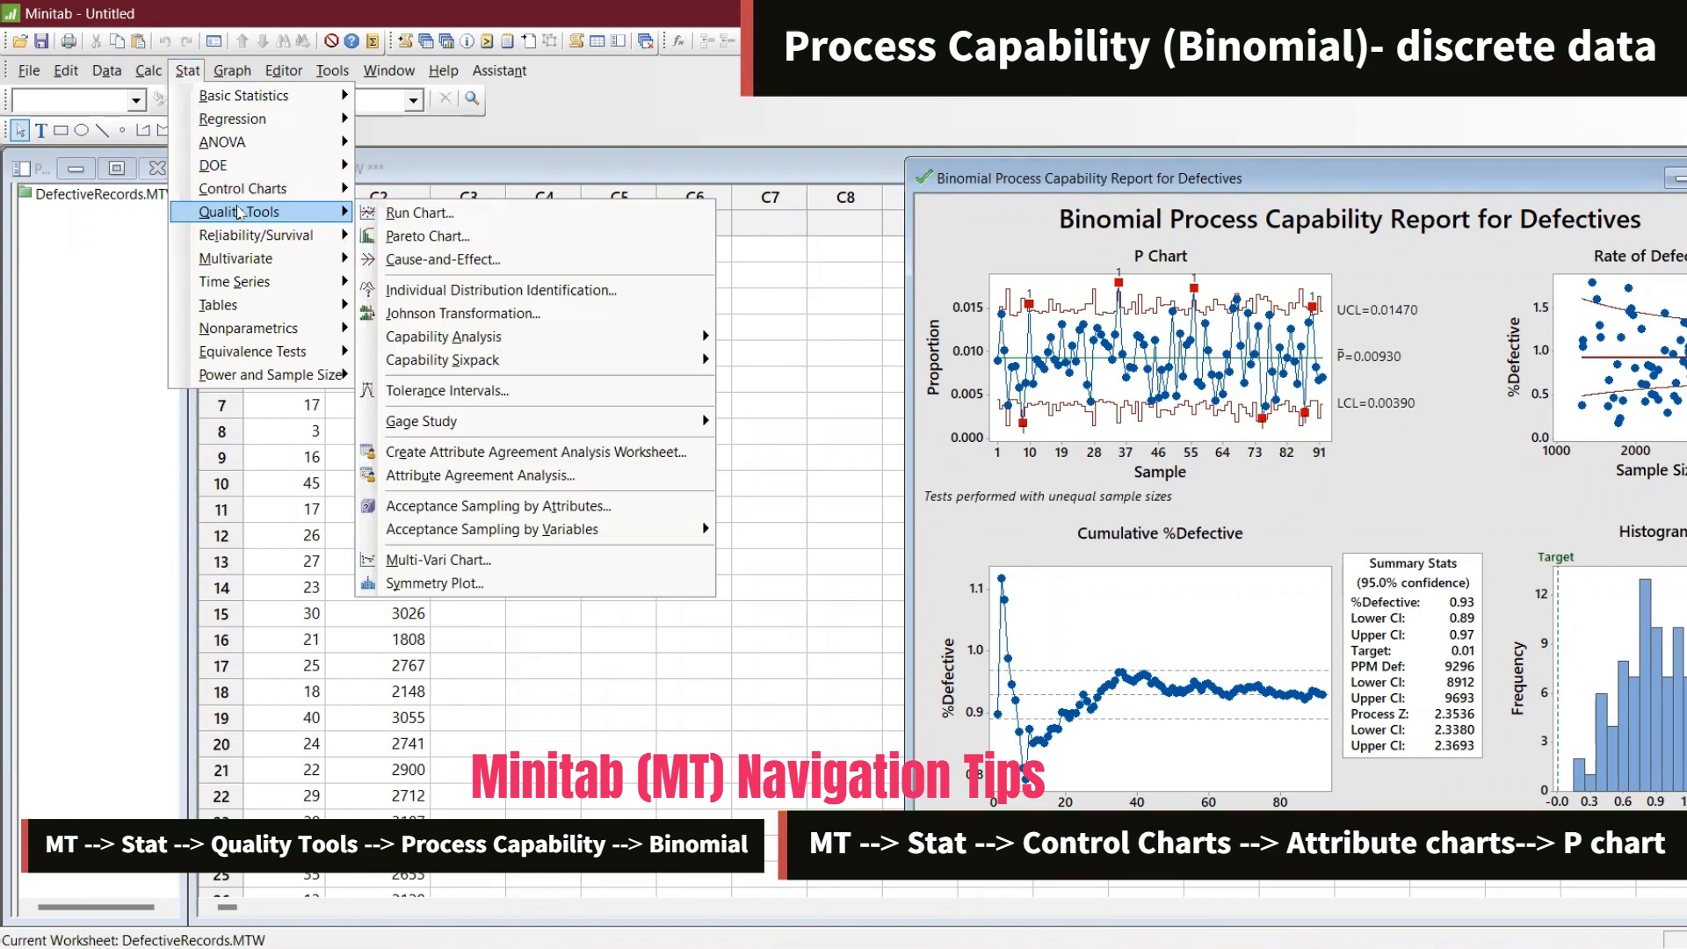
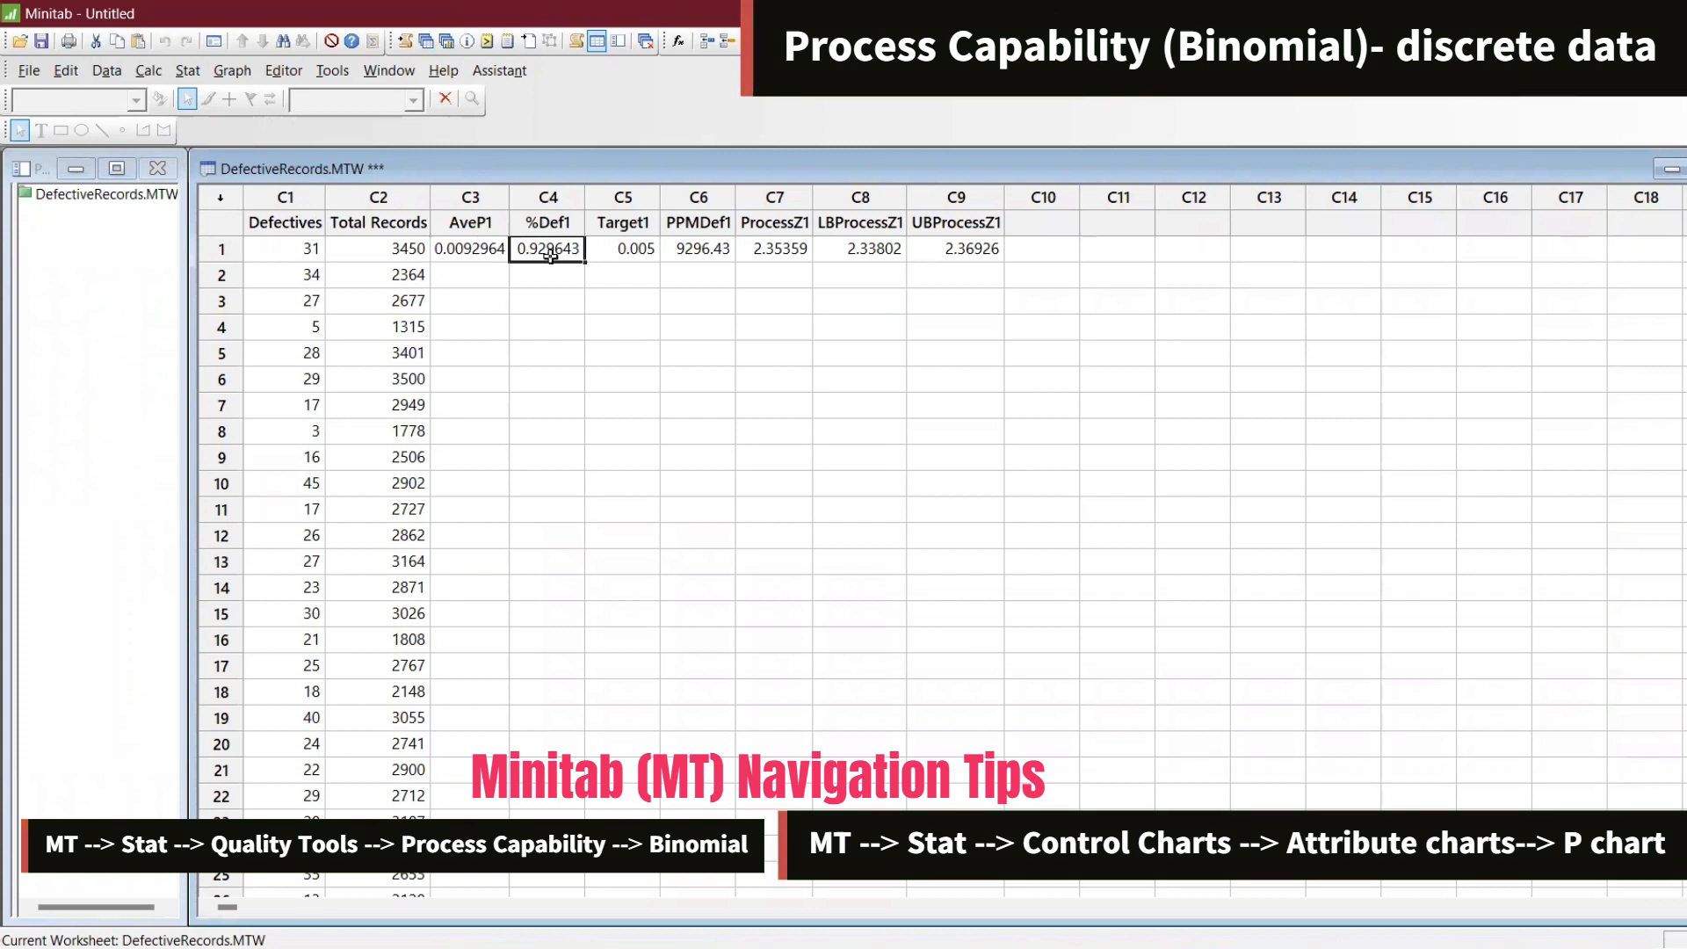
Review the stored Binomial capability results across the first row of the DefectiveRecords worksheet
click(634, 252)
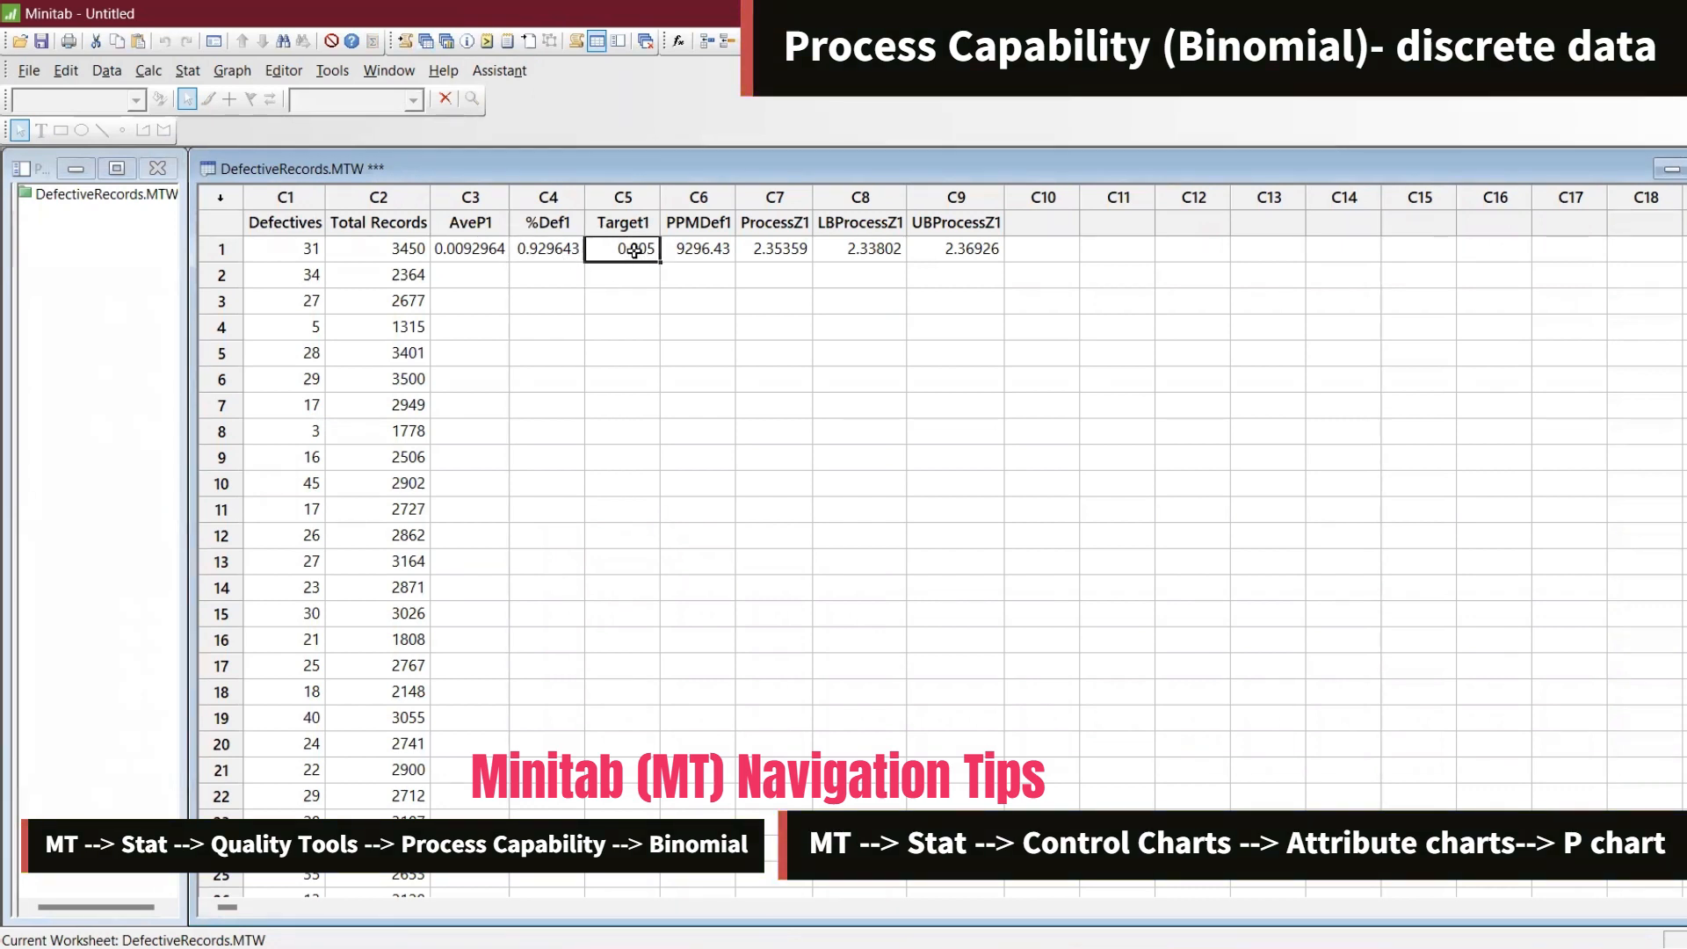
click(708, 247)
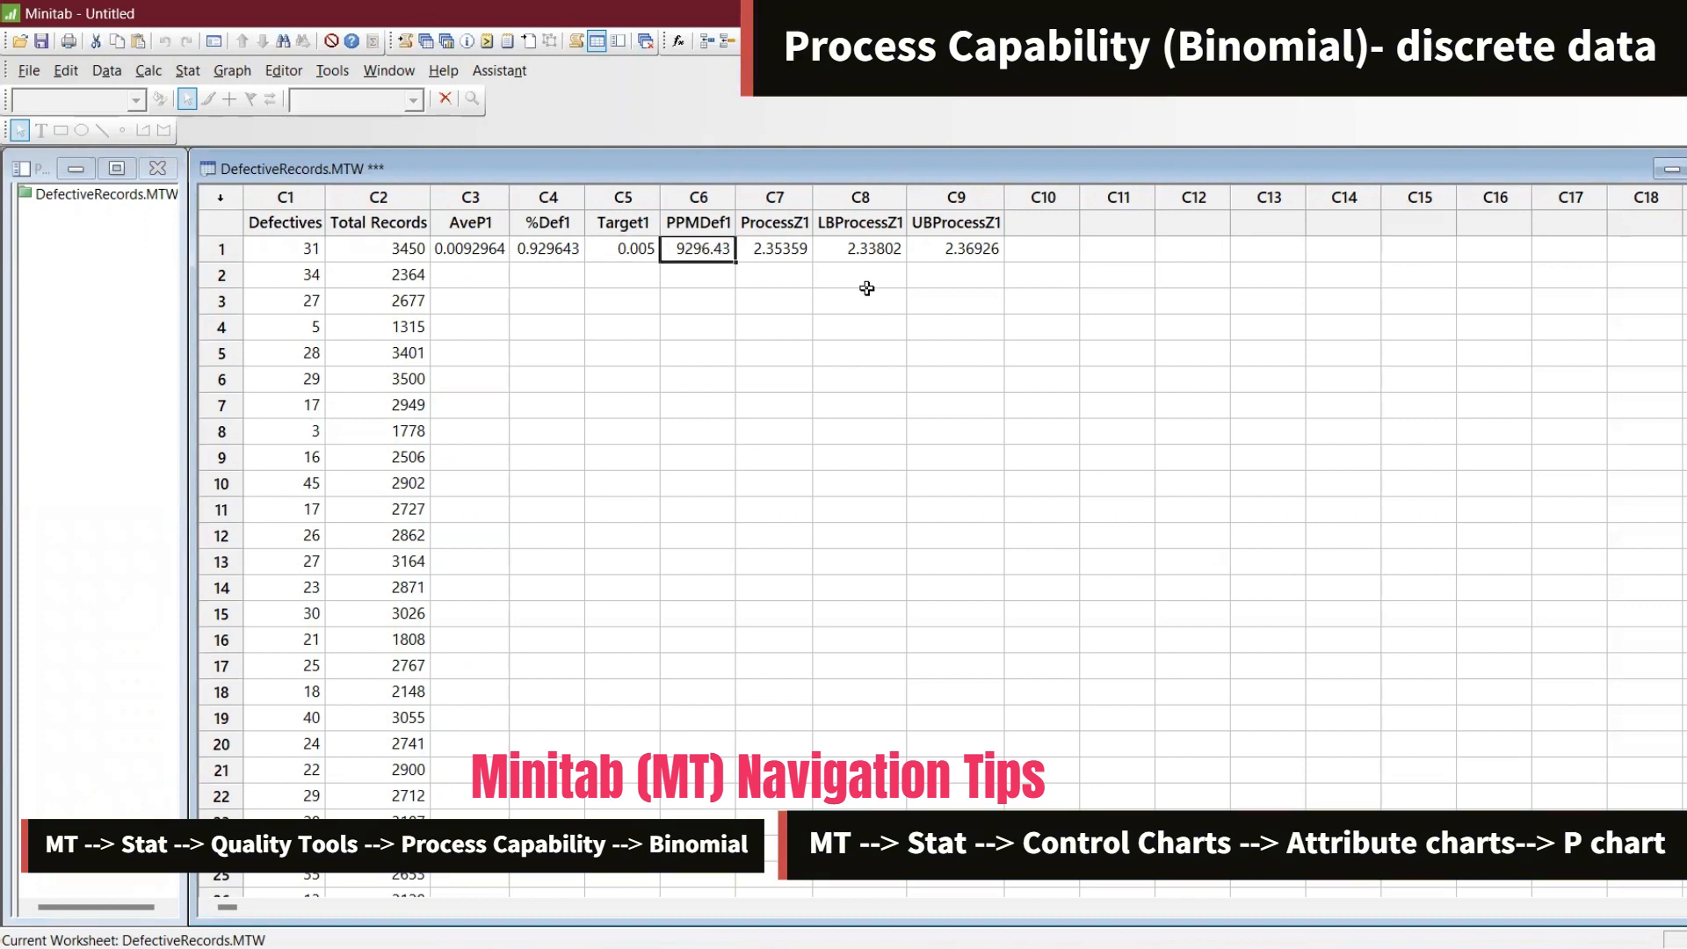
click(780, 256)
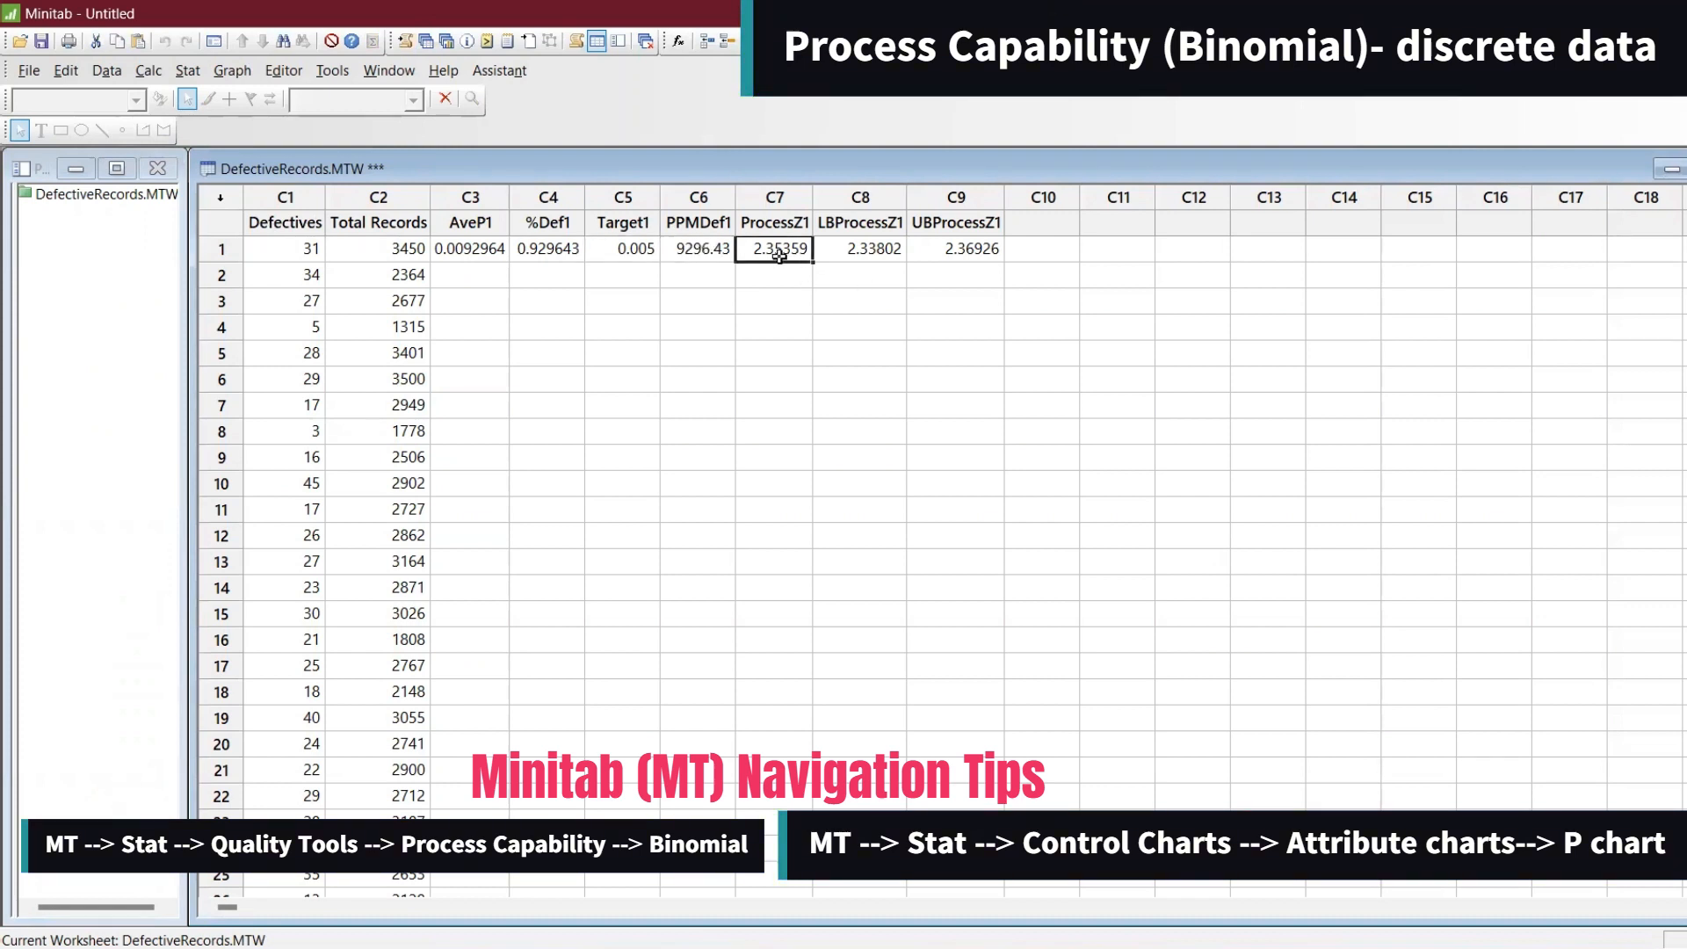
click(867, 252)
click(960, 254)
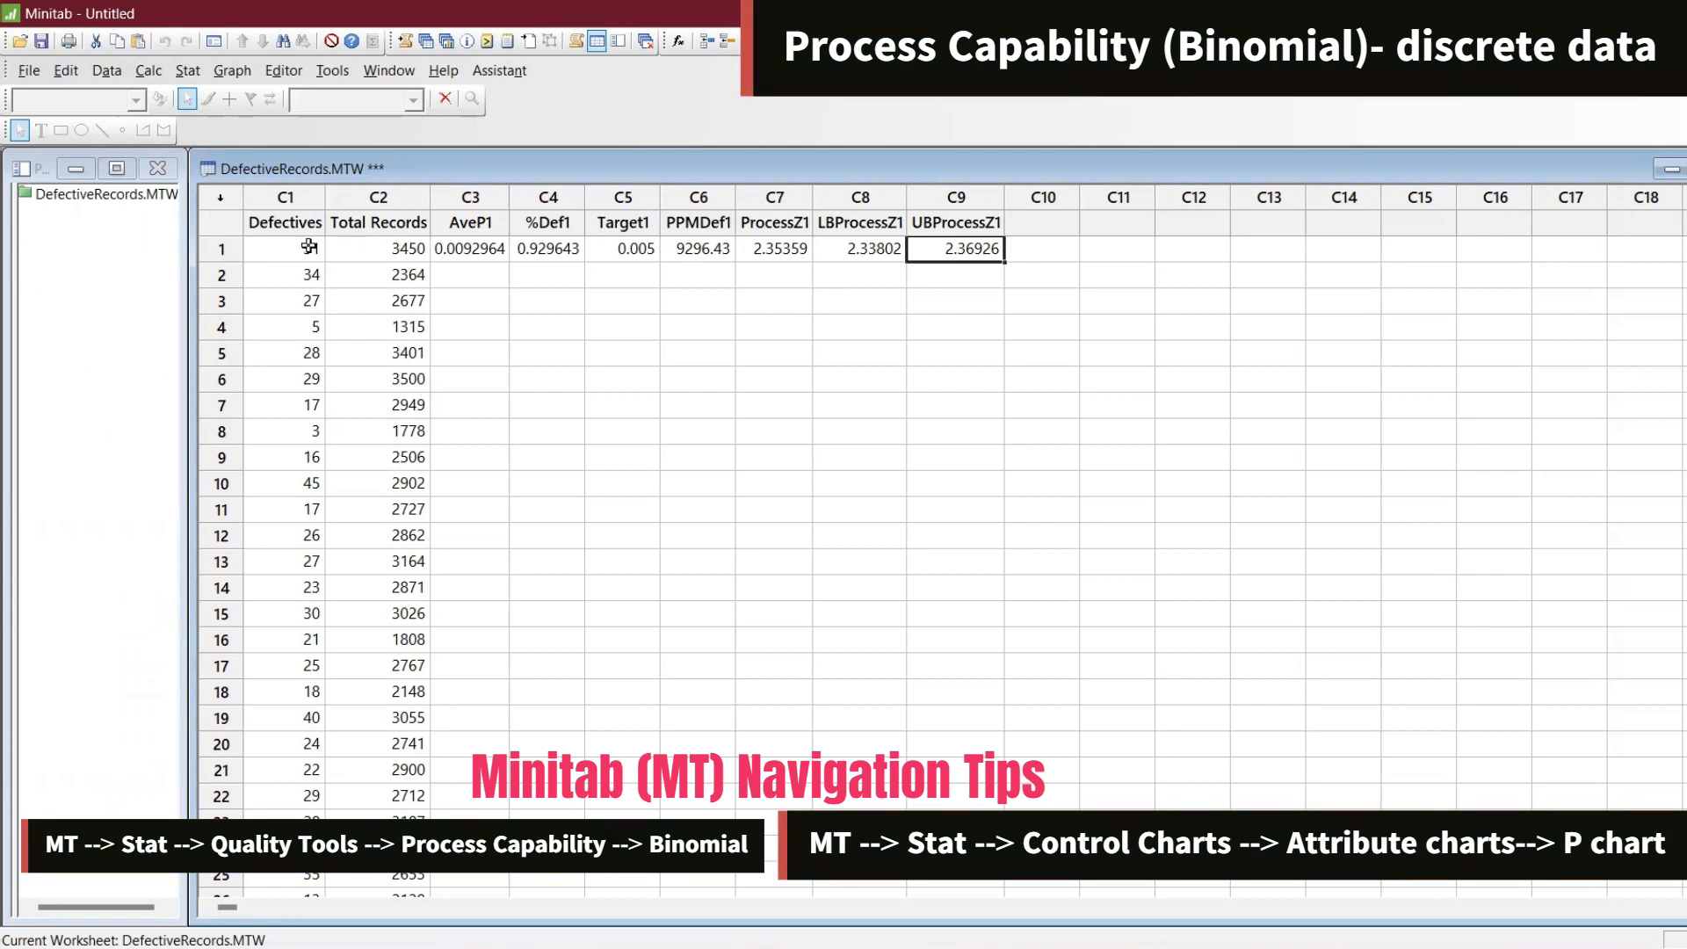
Switch to Excel and hide columns J through S
key(alt+Tab)
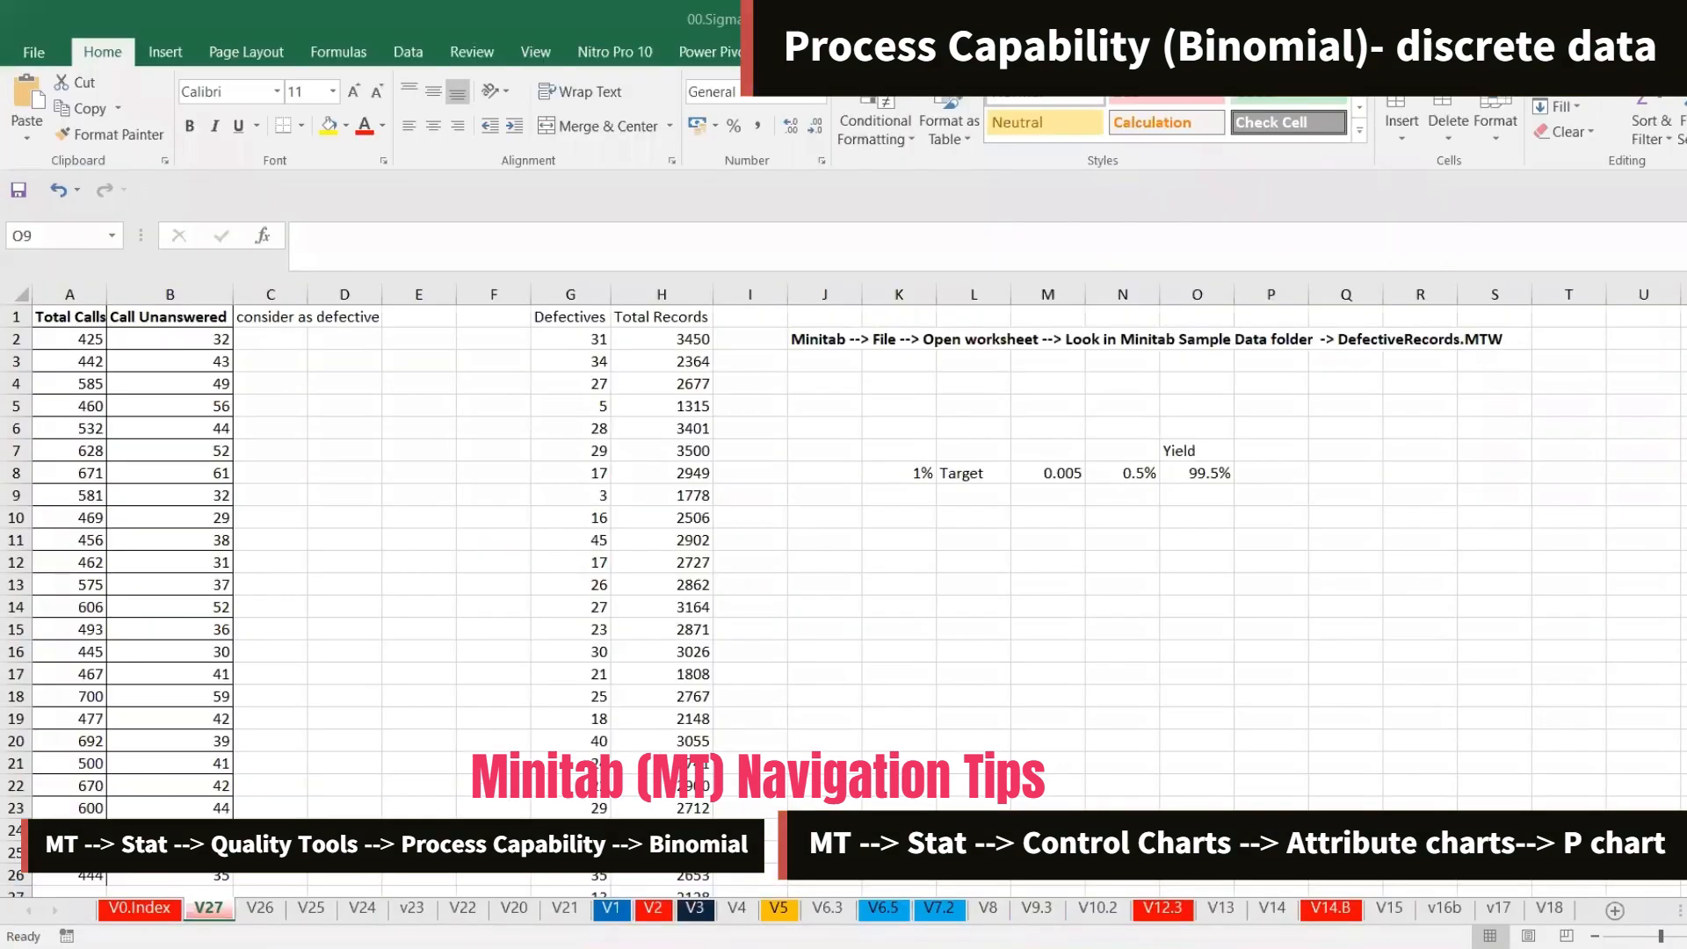
drag(827, 297, 1489, 281)
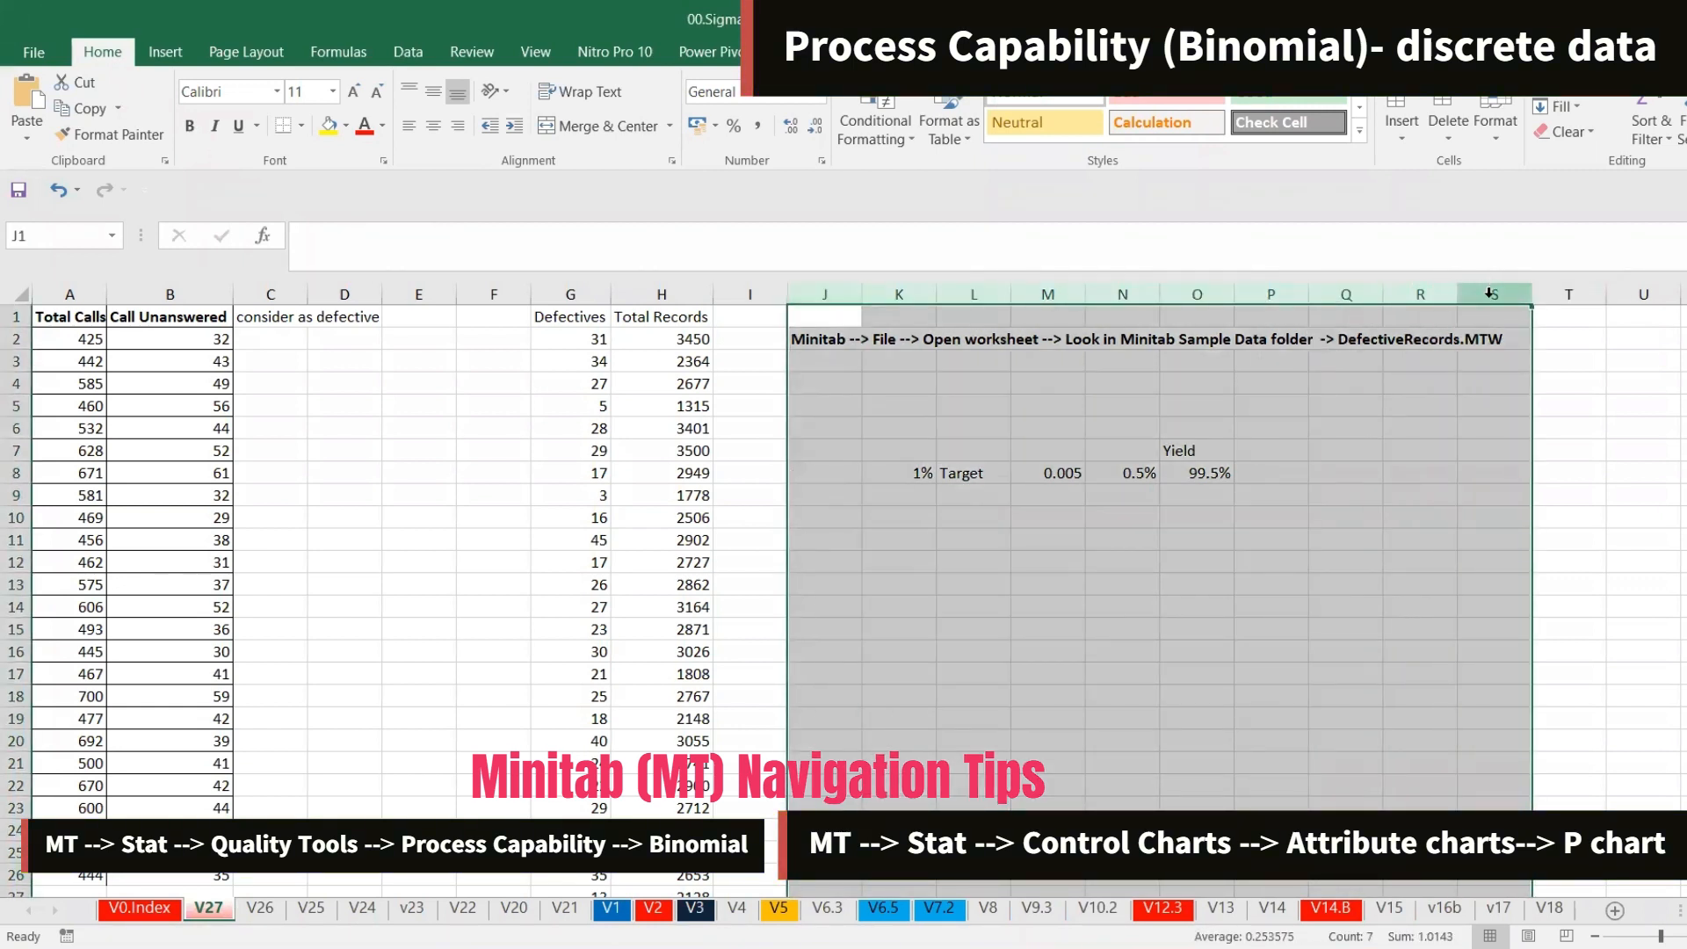
right_click(1489, 292)
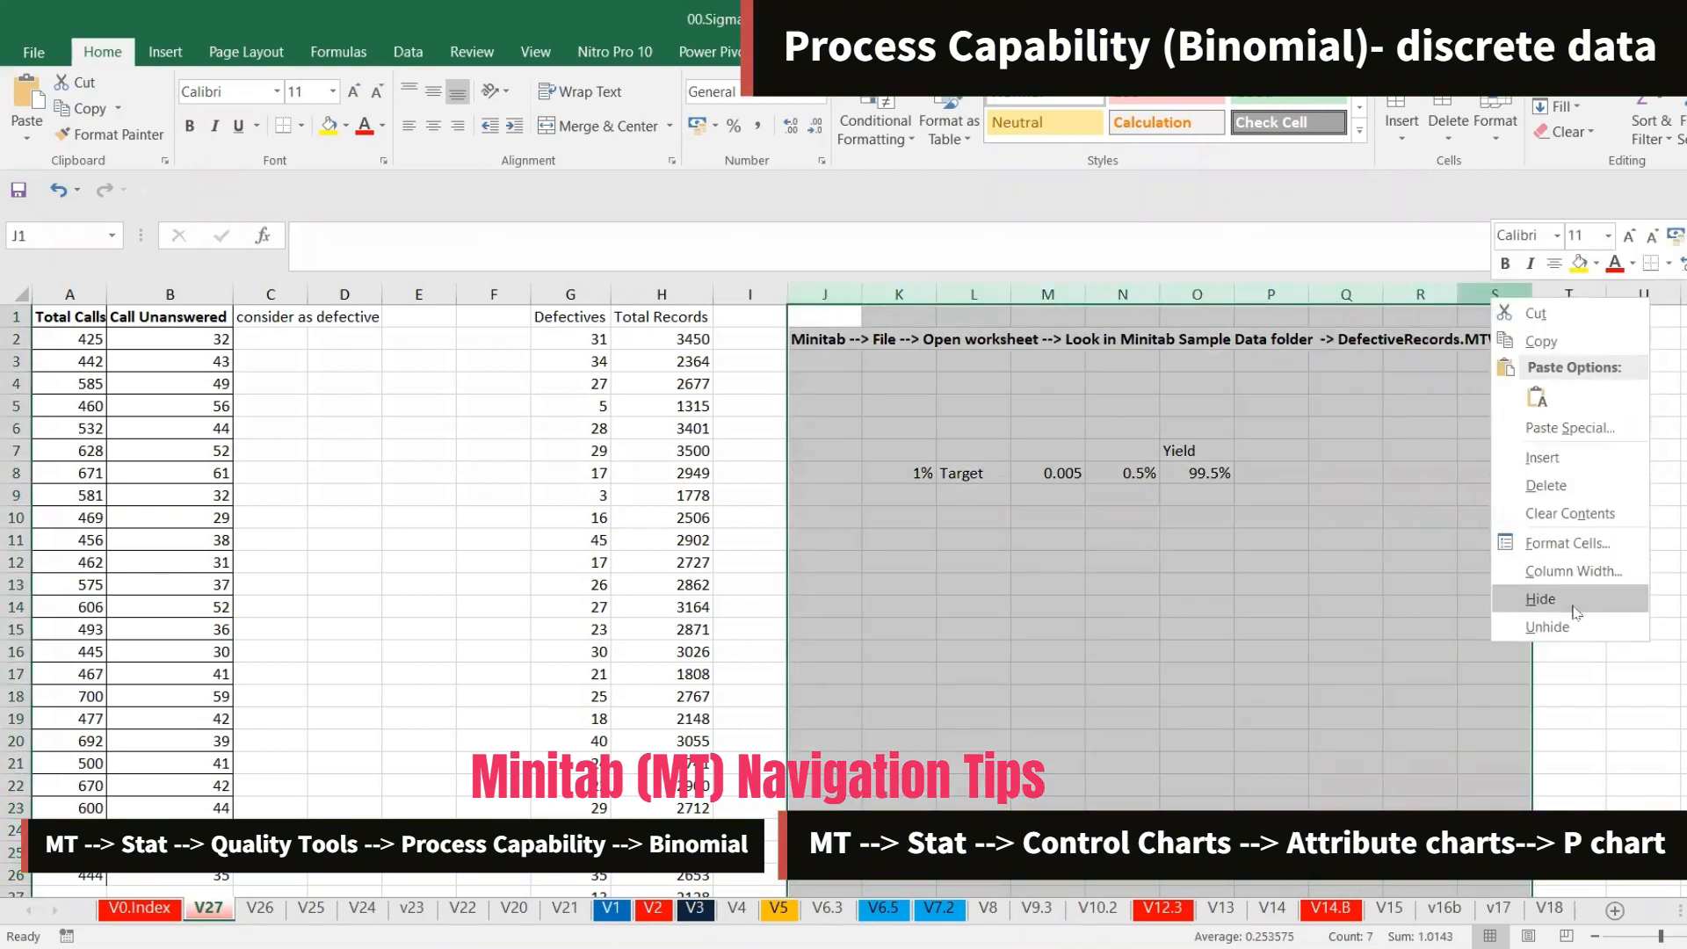
click(1540, 600)
Enter the heading Ind def % in cell I1
click(753, 318)
double_click(757, 319)
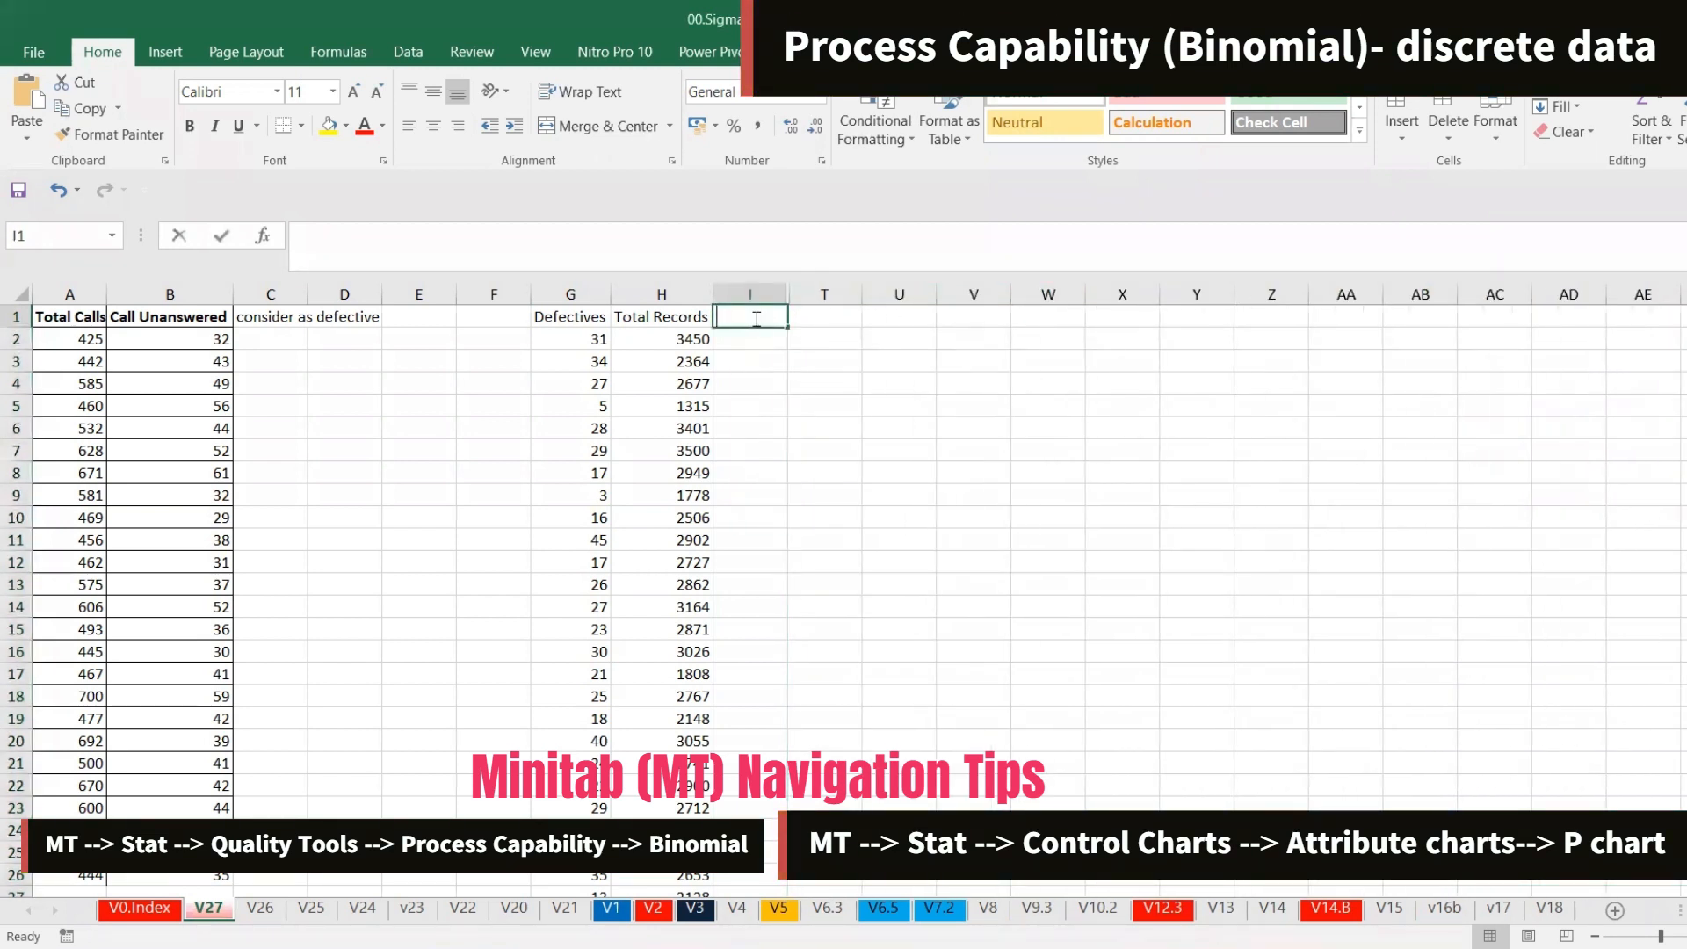
text(Ind %)
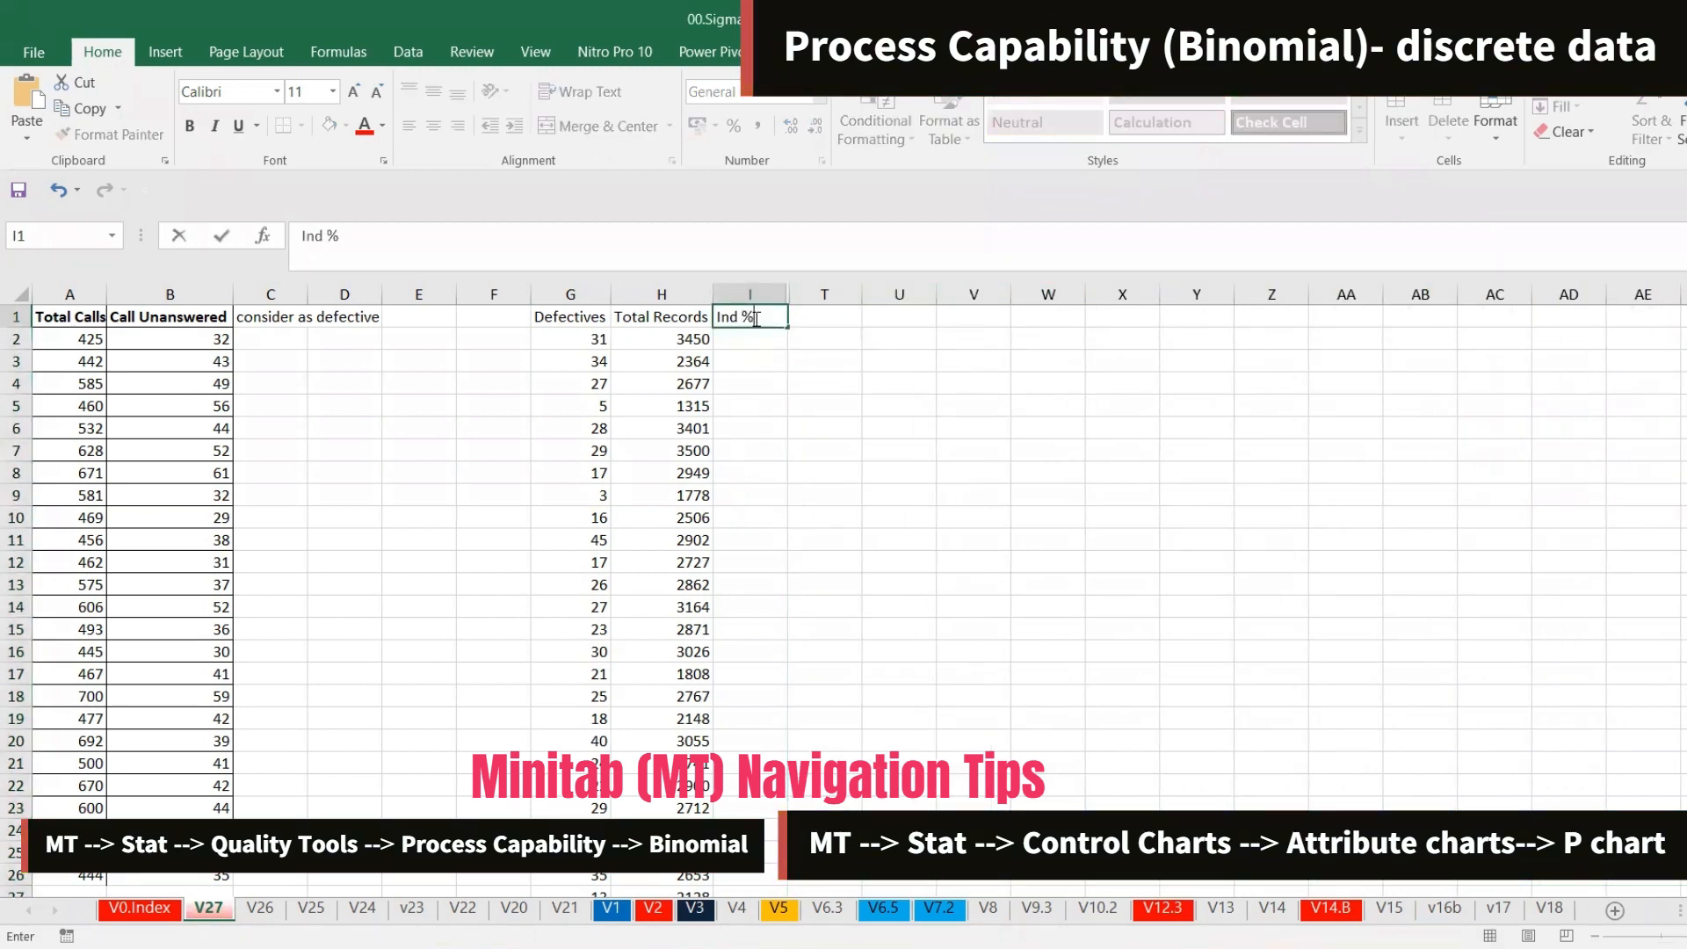
key(BackSpace)
text(def %)
key(Tab)
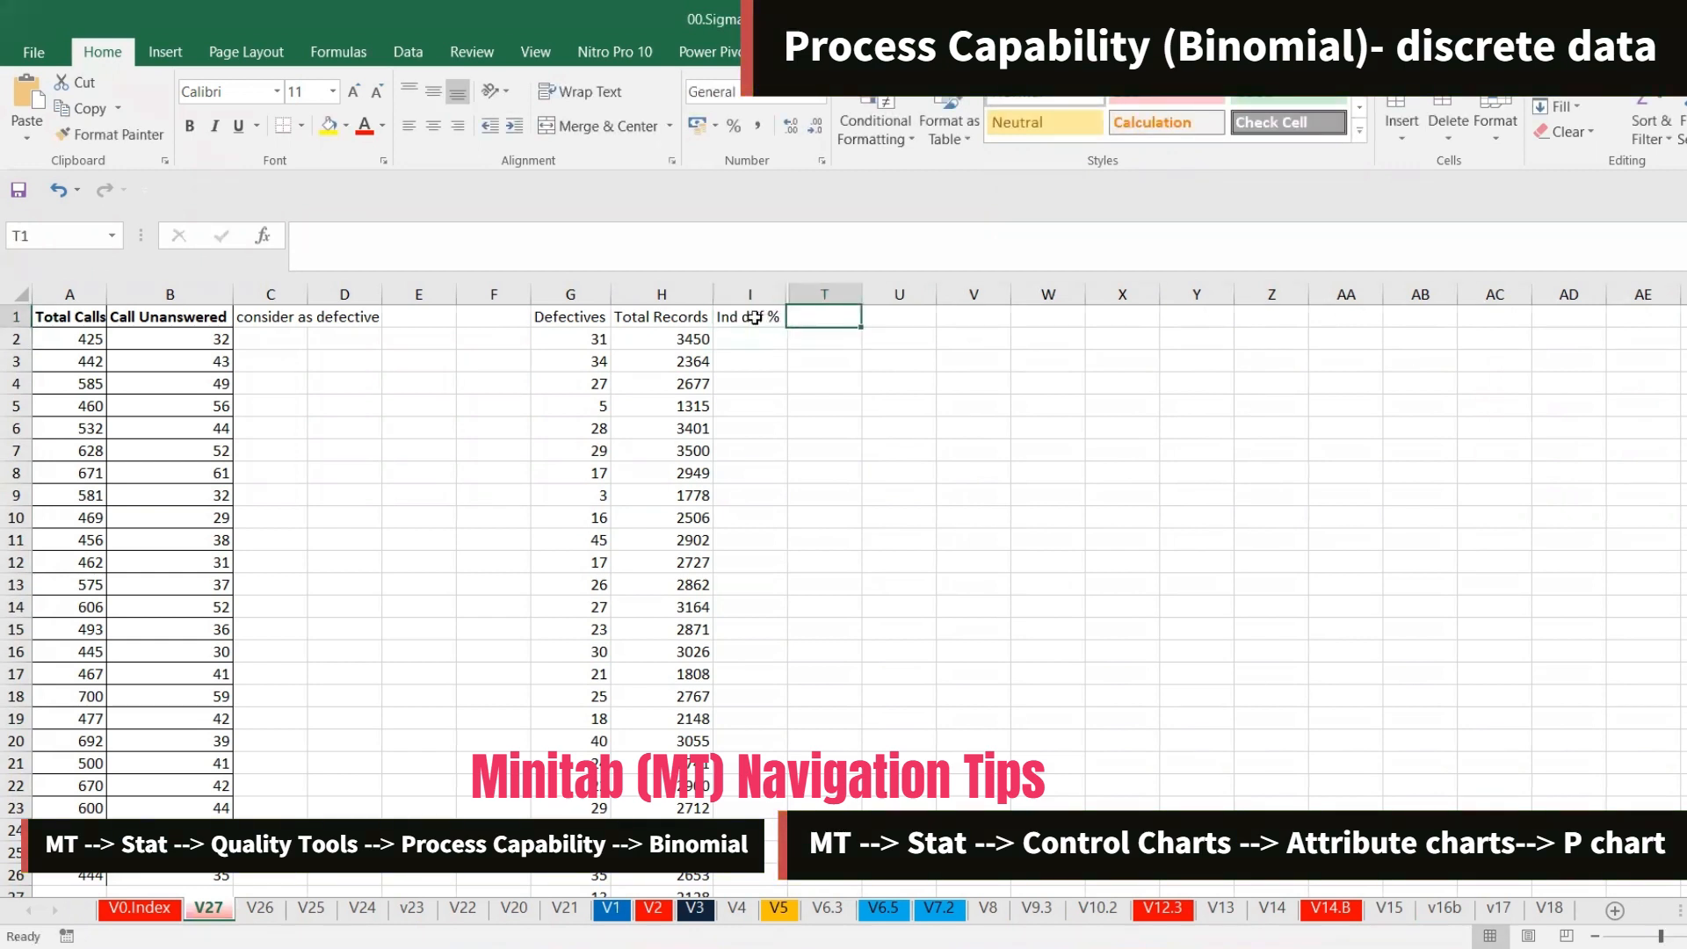
Enter the headings Total def in T1 and Total rec in U1
text(Total)
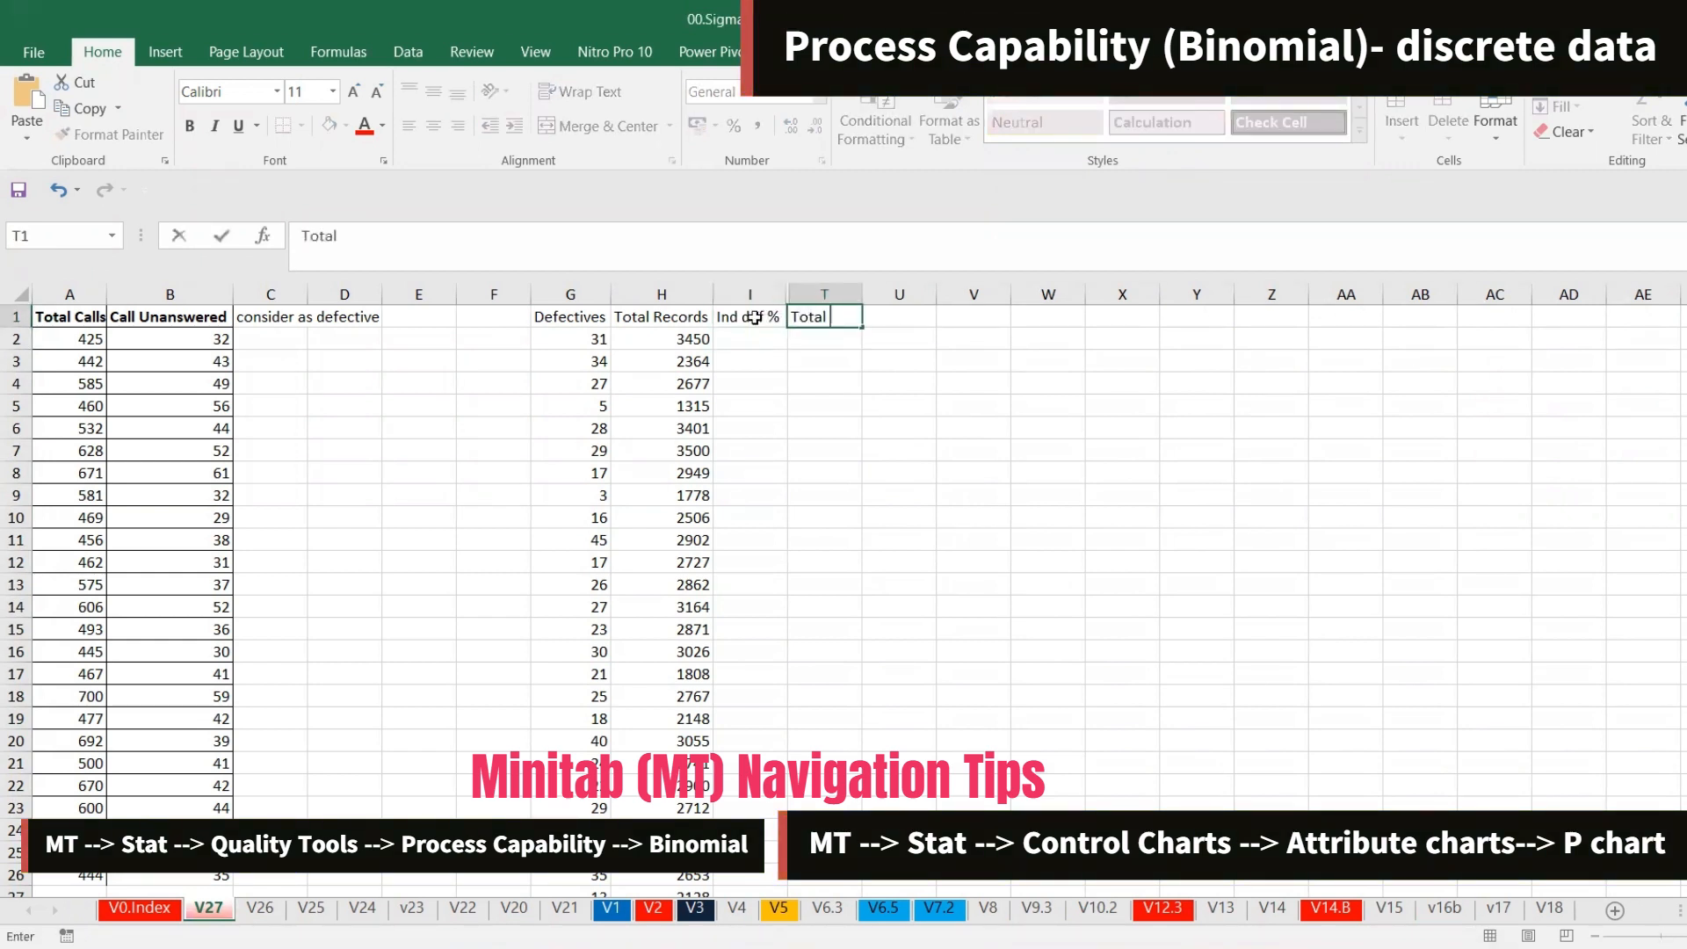
text( def)
key(Tab)
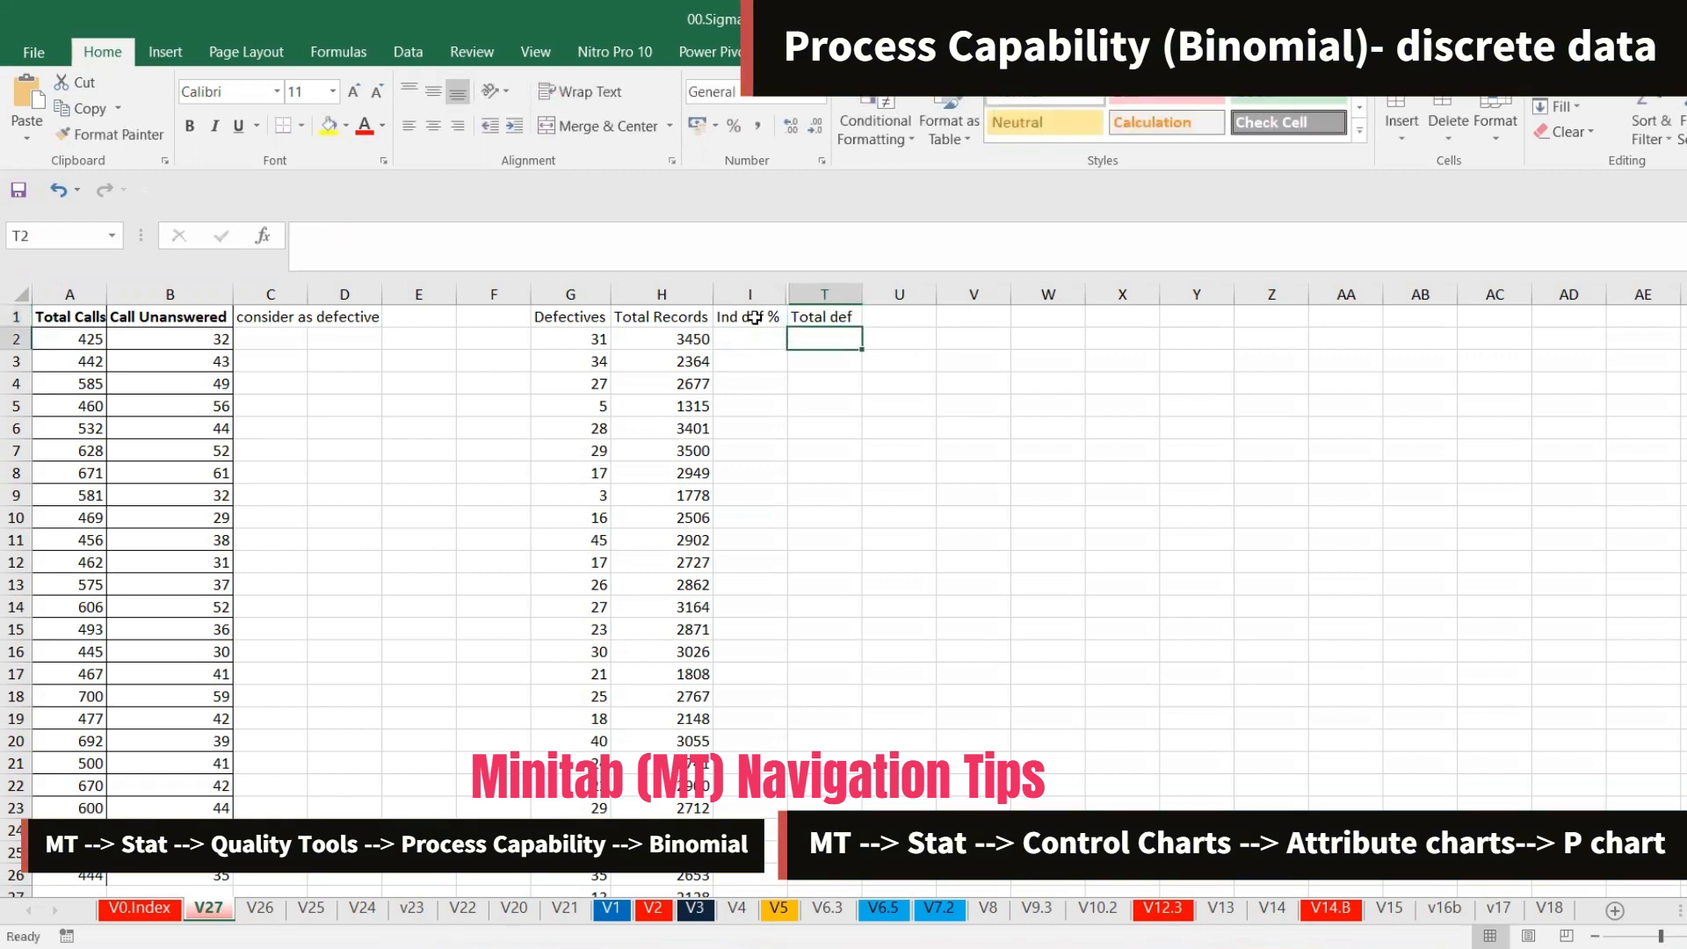
text(Tota)
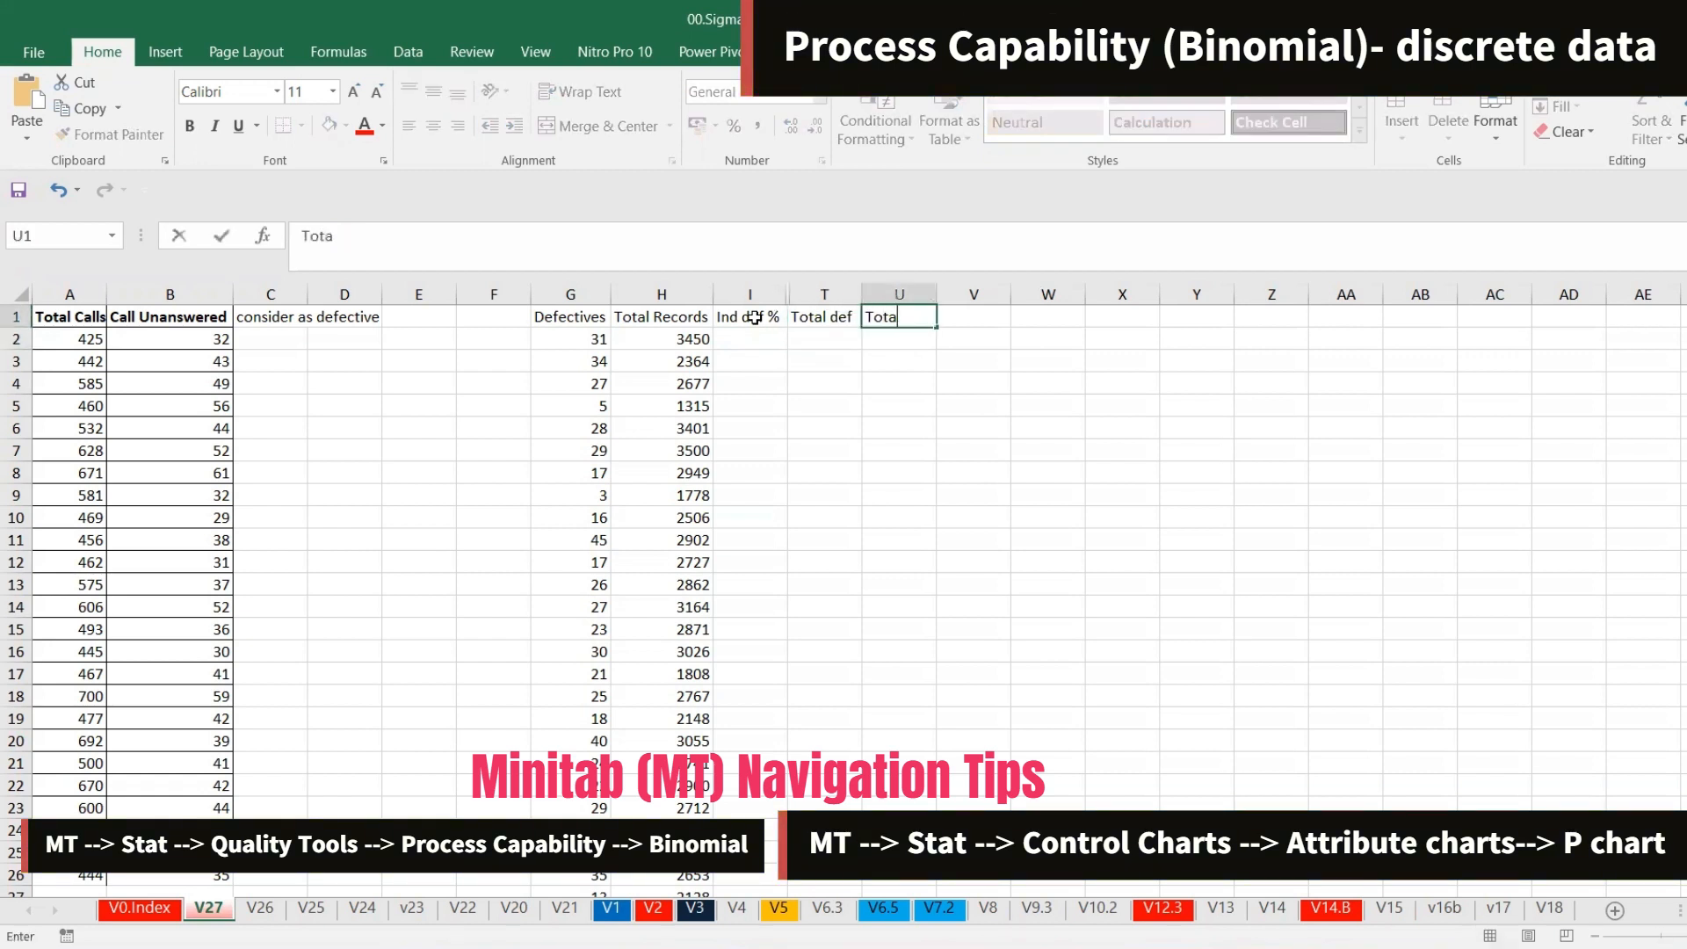
text(l rec)
key(Return)
key(Up)
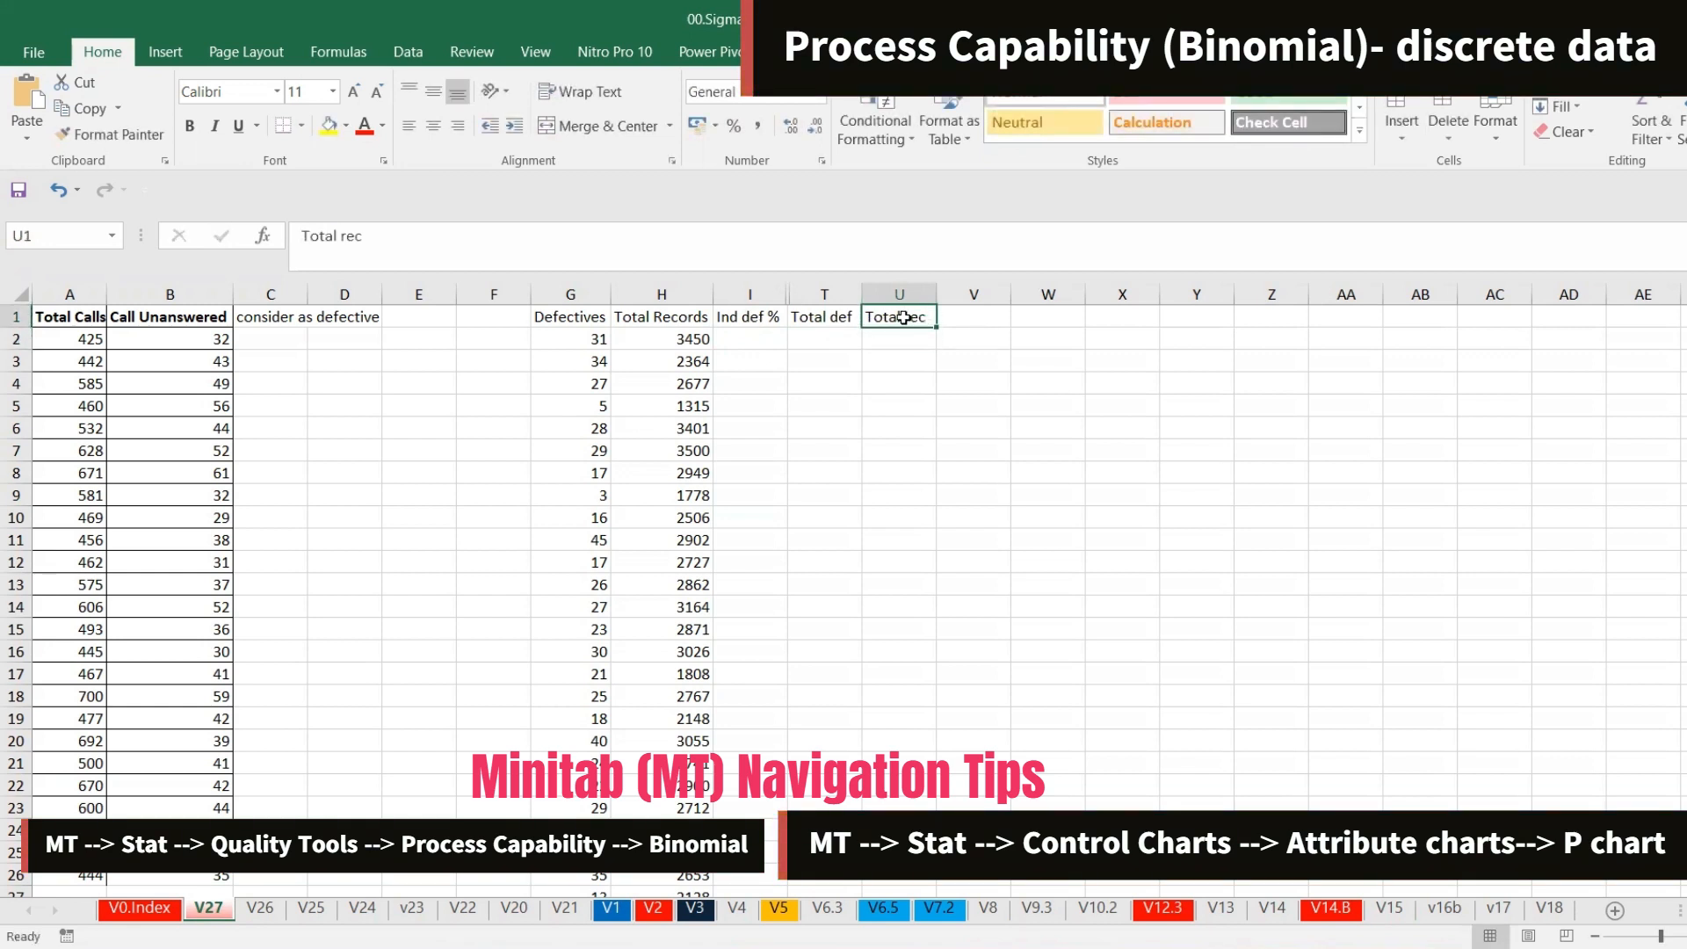
Enter the heading p bar in cell V1
click(982, 321)
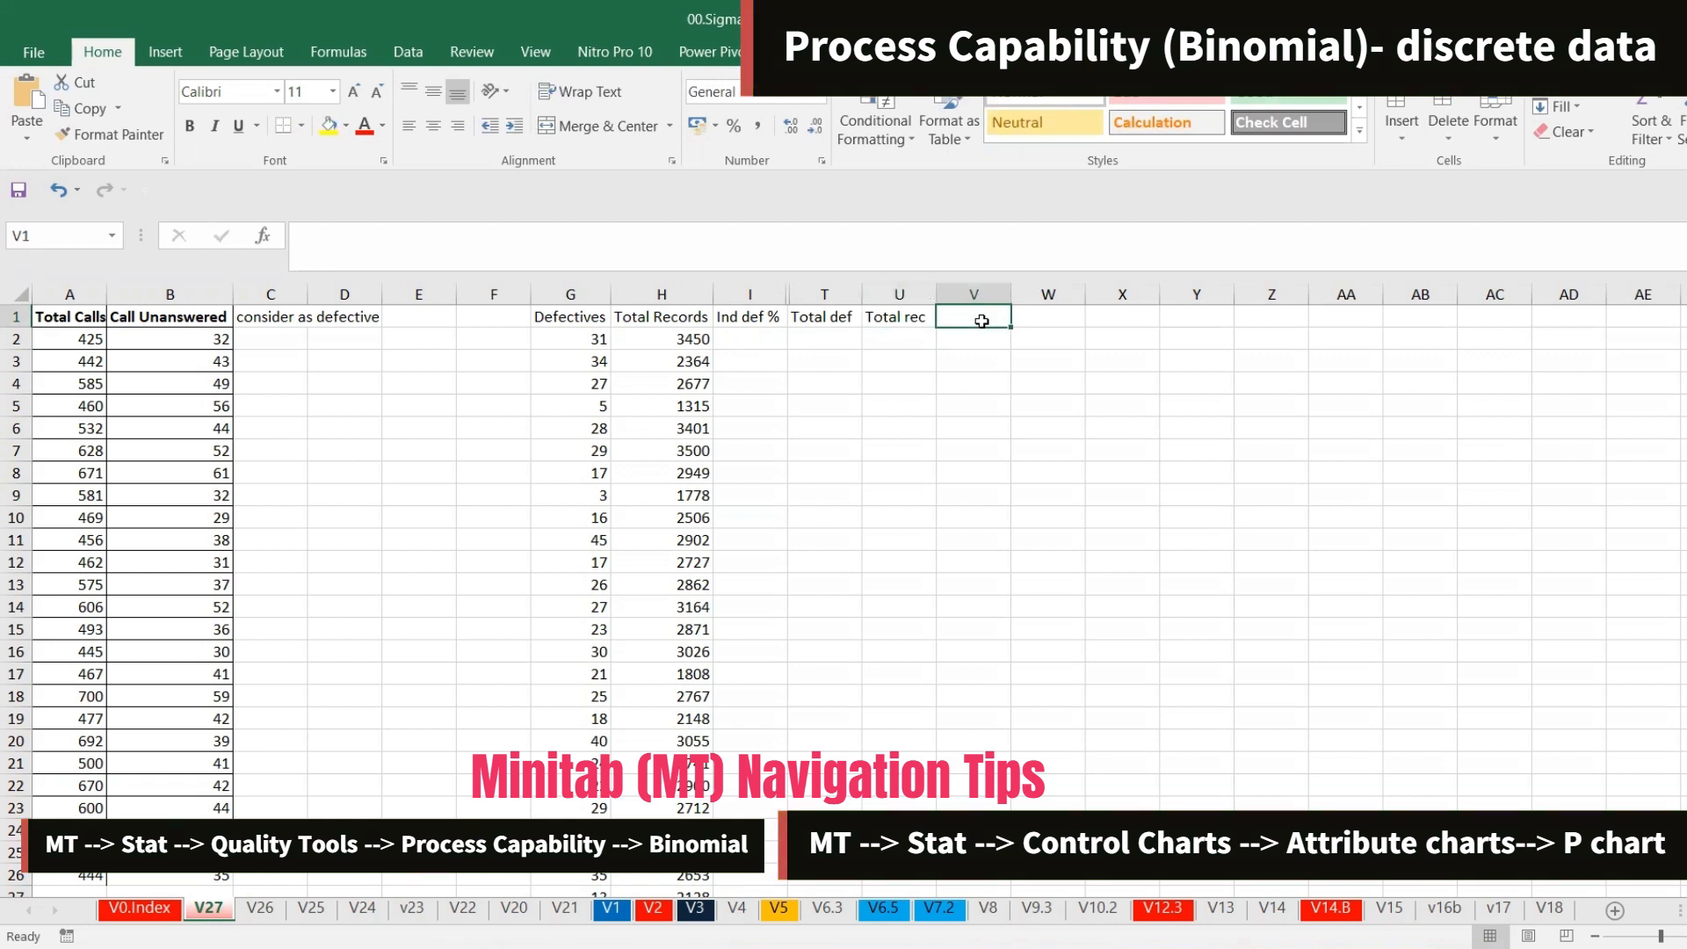
text(cum)
key(BackSpace)
key(BackSpace)
key(BackSpace)
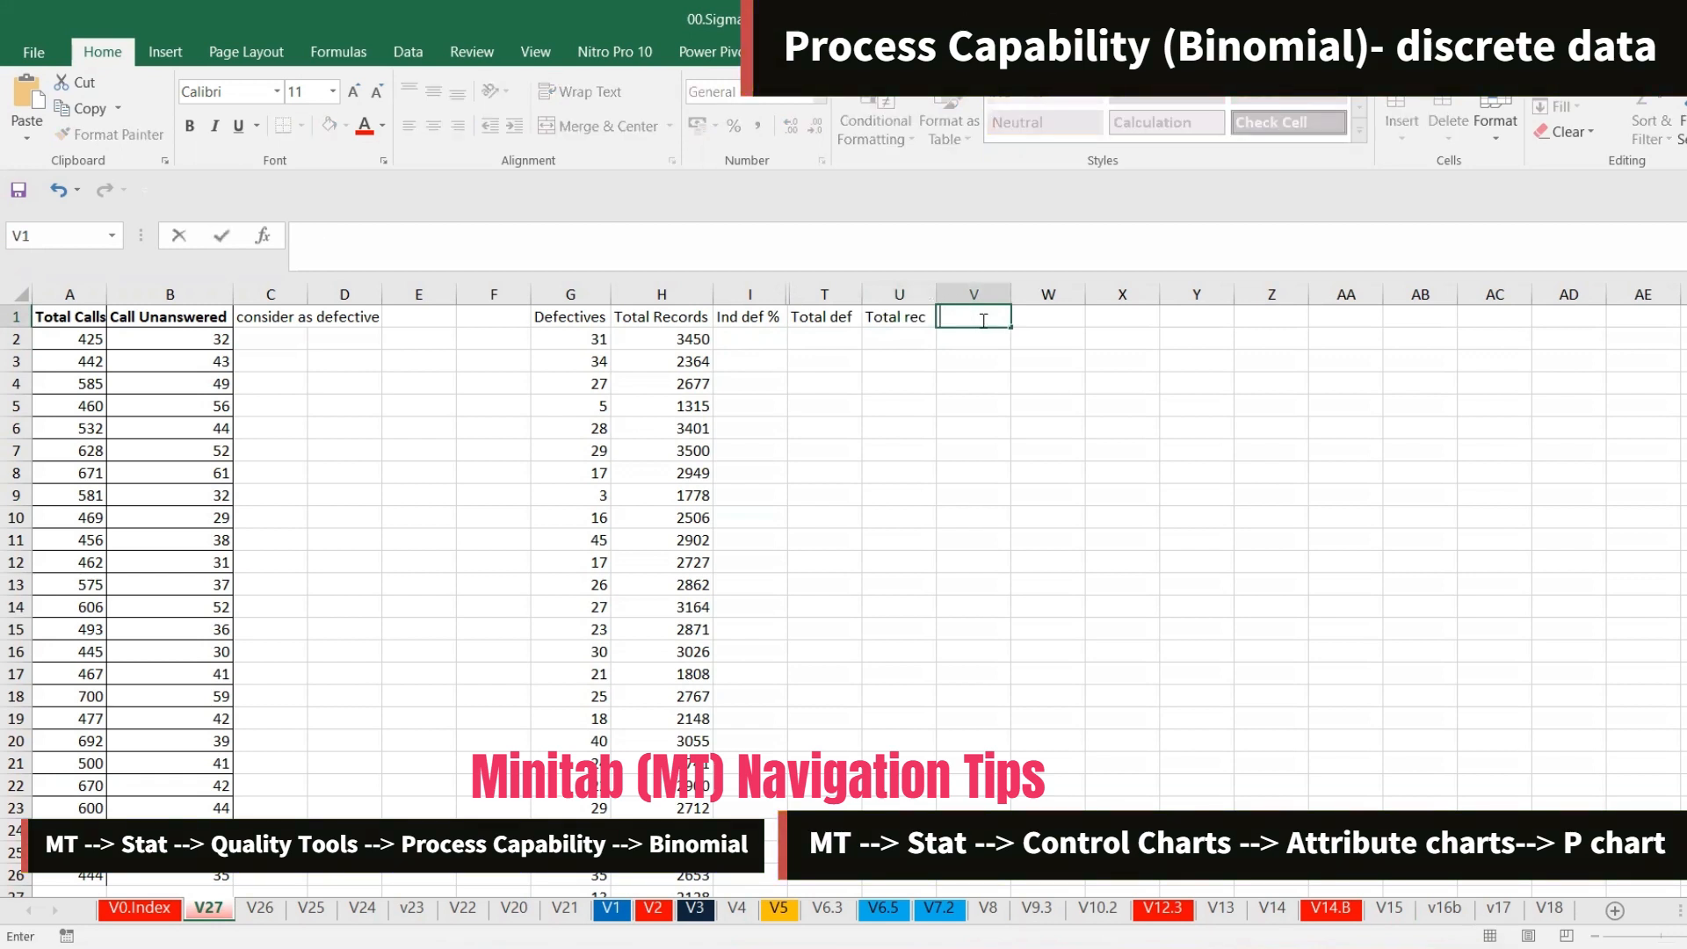
text(p bar)
key(Return)
key(Up)
key(Right)
key(Left)
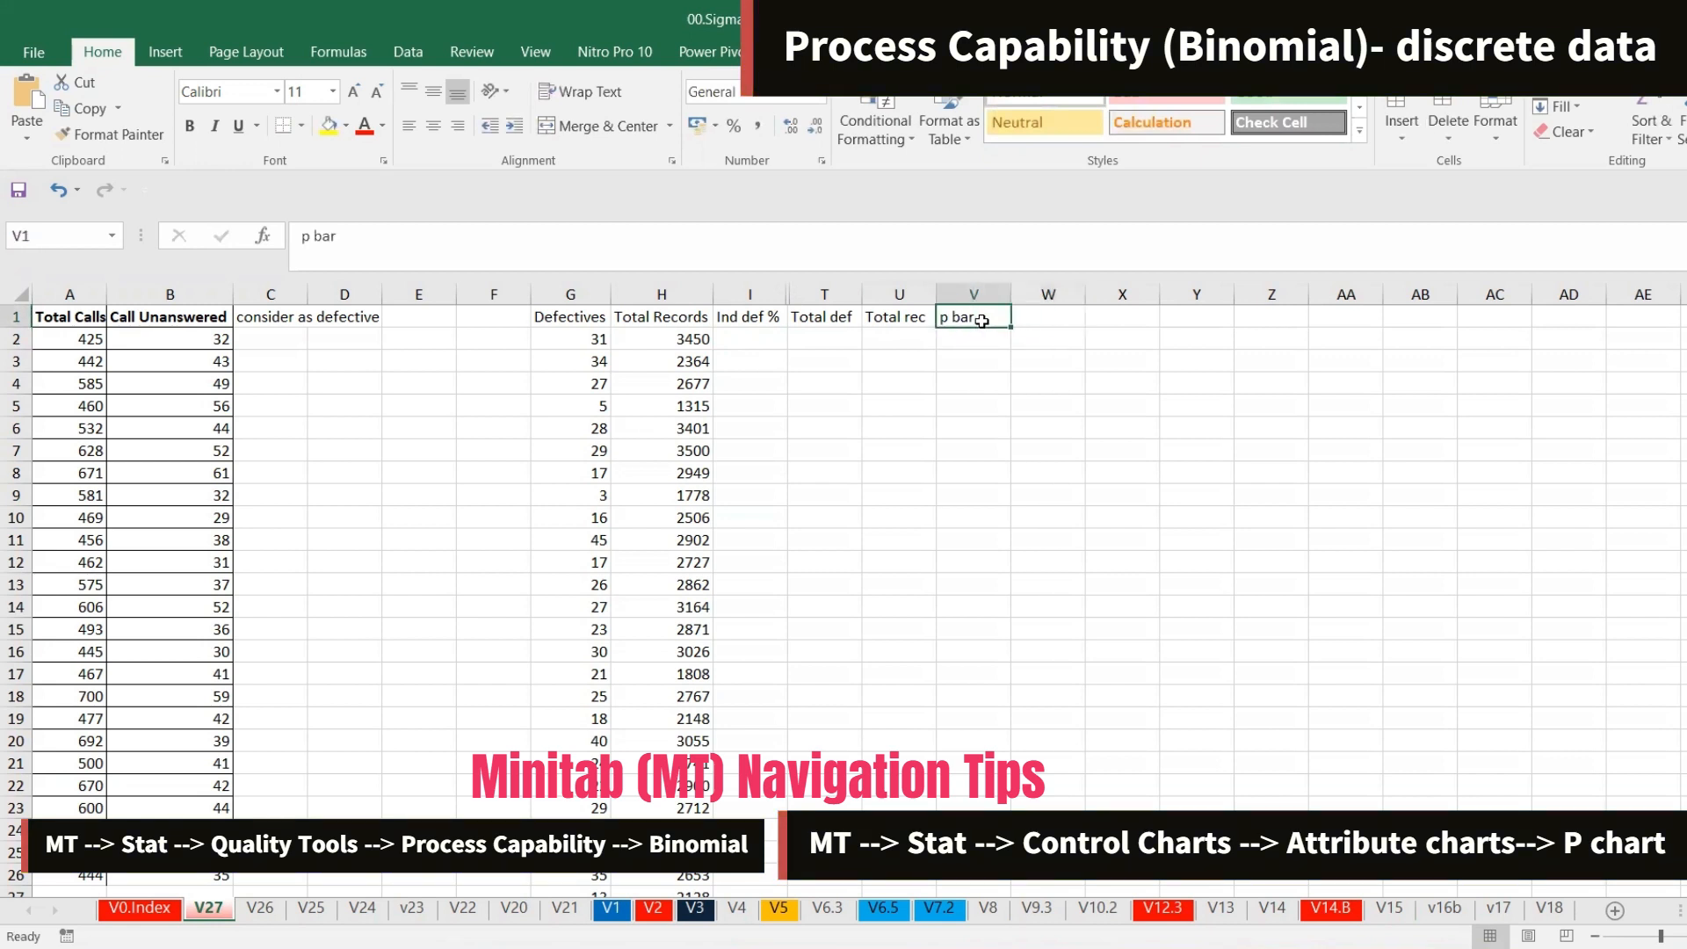
Enter the headings PPM in W1 and Sigma in X1
key(ctrl+c)
key(Right)
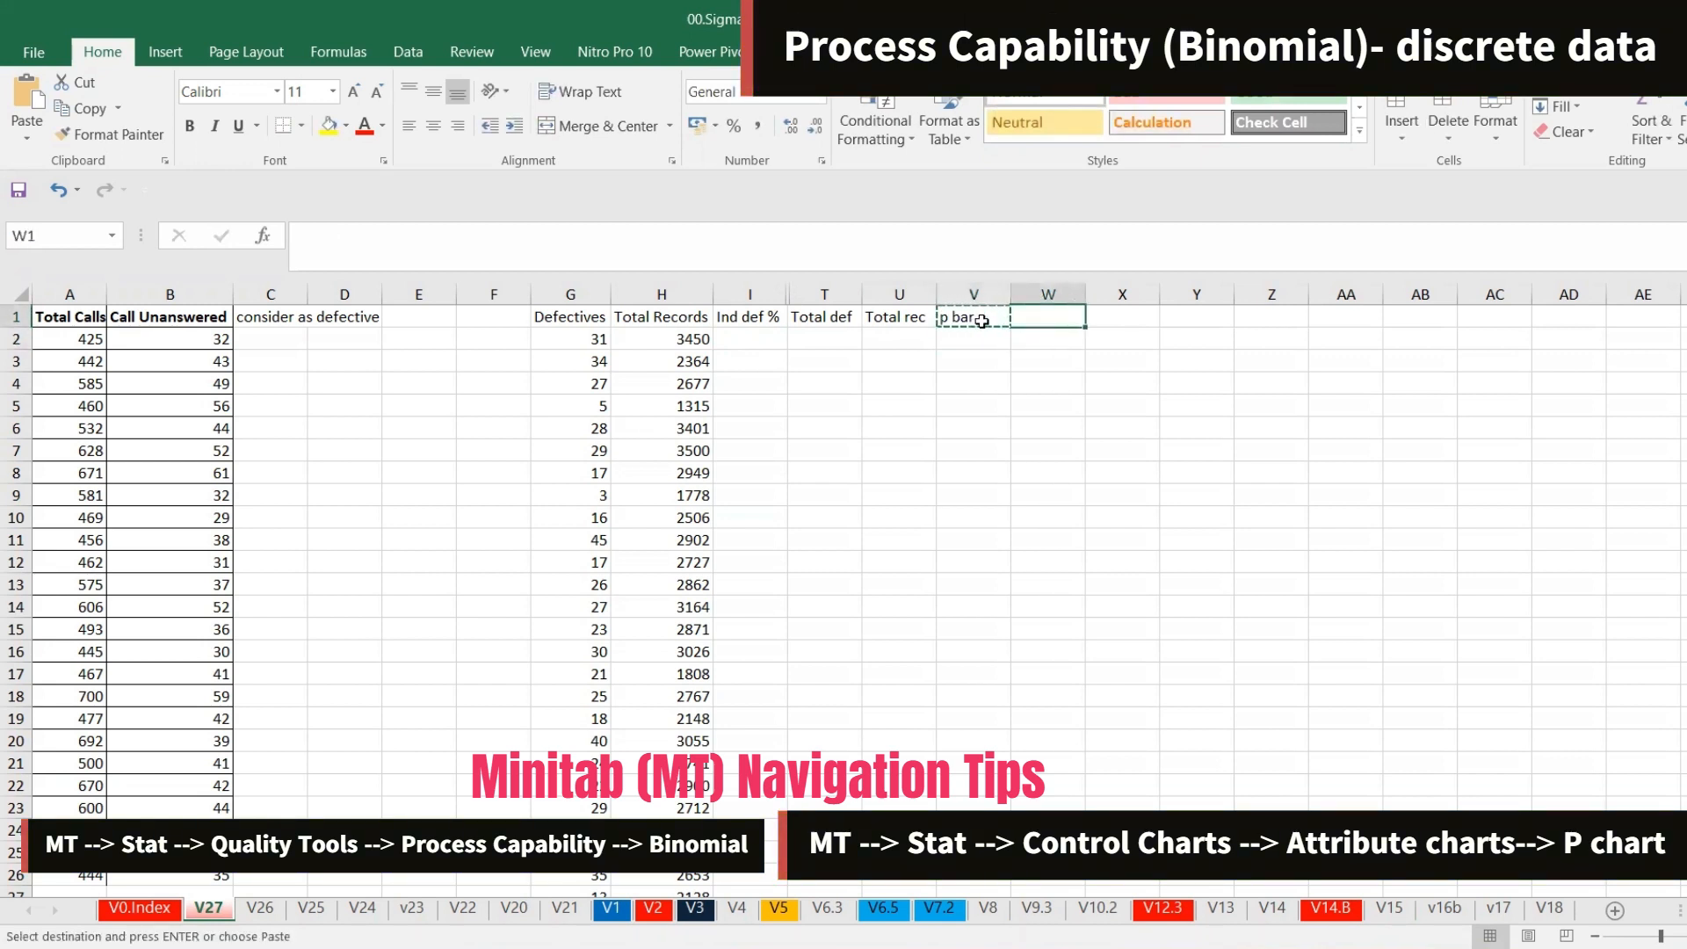
text(PPM)
key(Right)
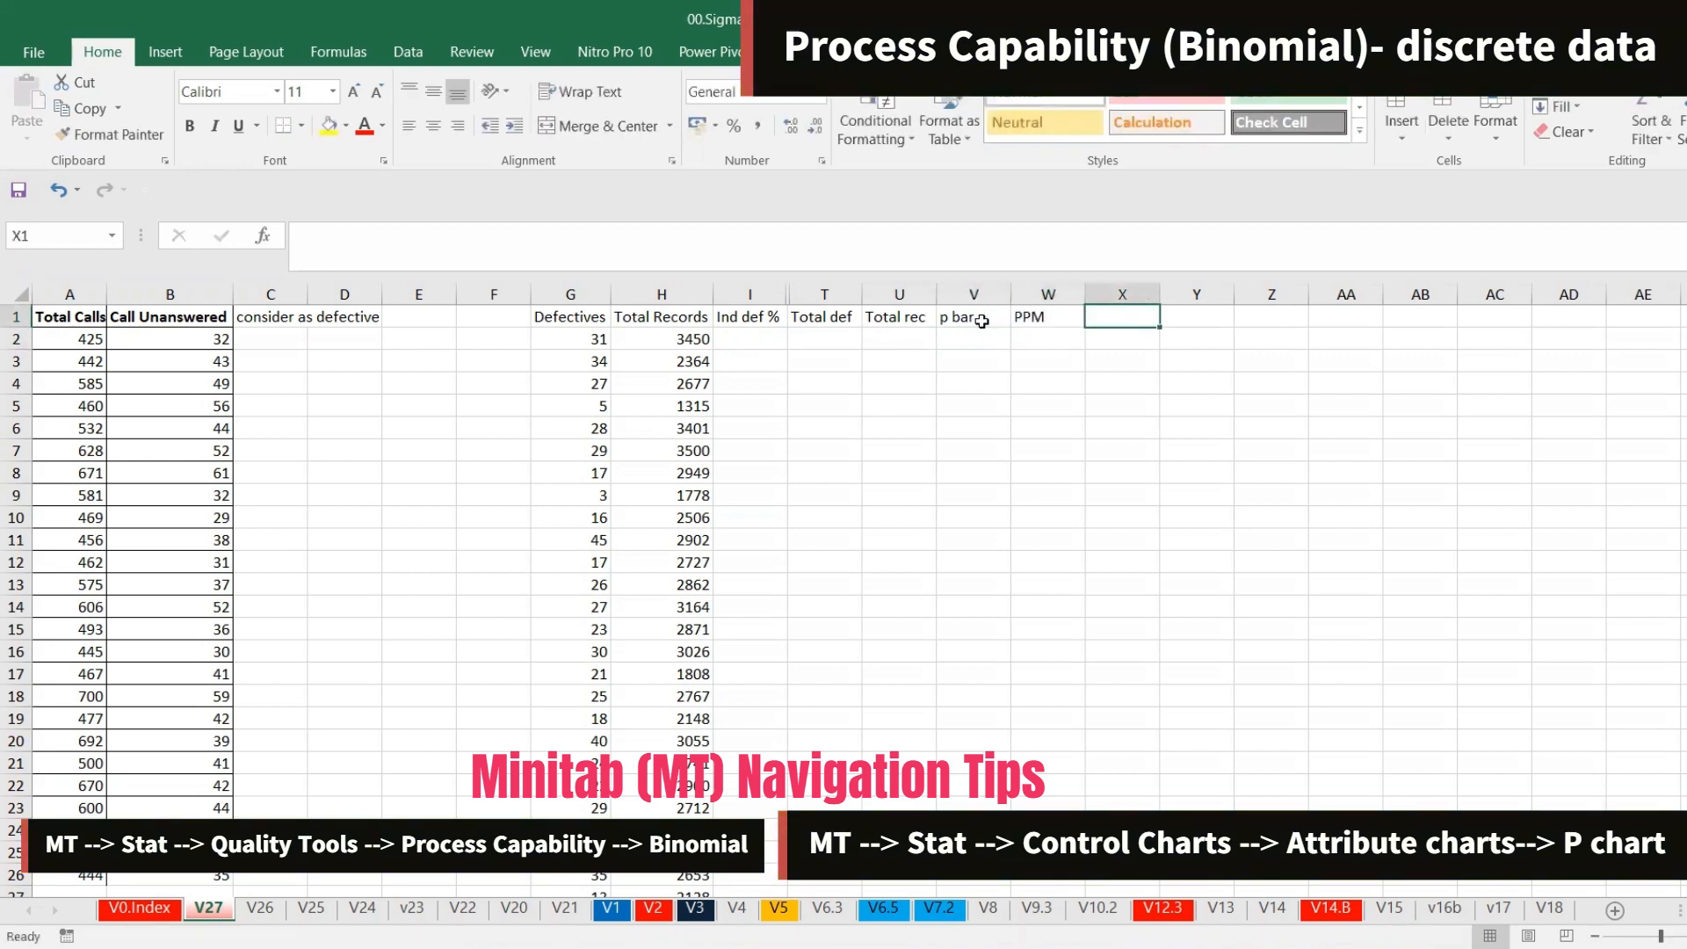
key(Left)
key(Right)
text(Sigma)
key(Return)
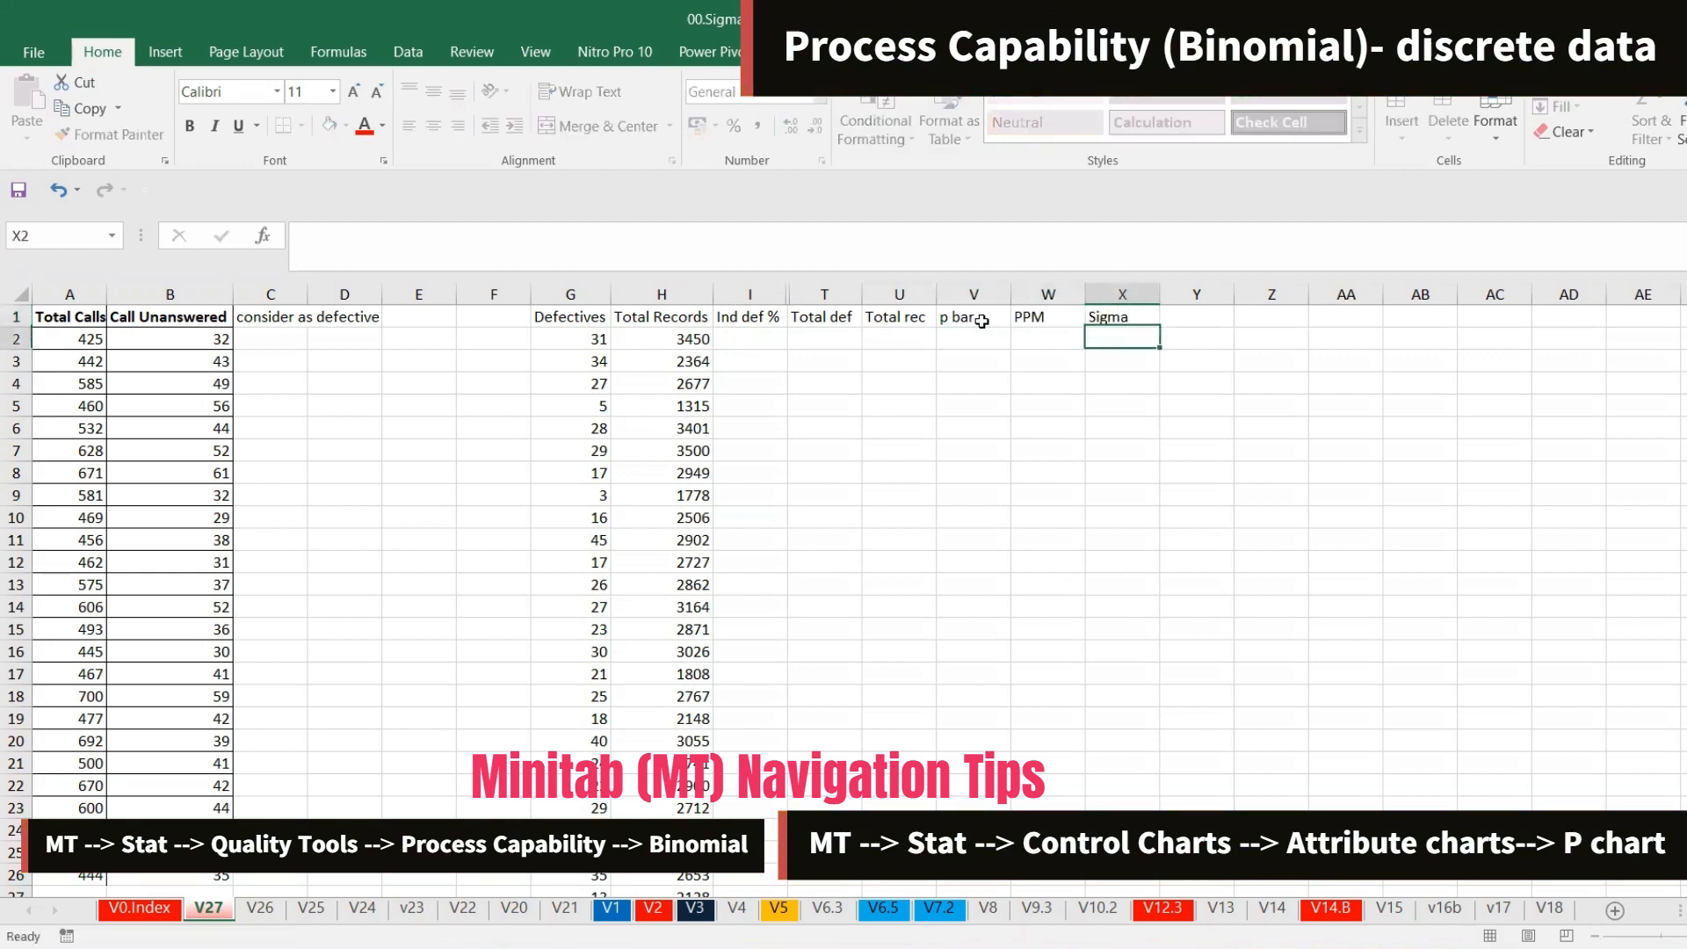
Enter the formula =G2/H2 in I2 and fill it down the Ind def % column
click(760, 343)
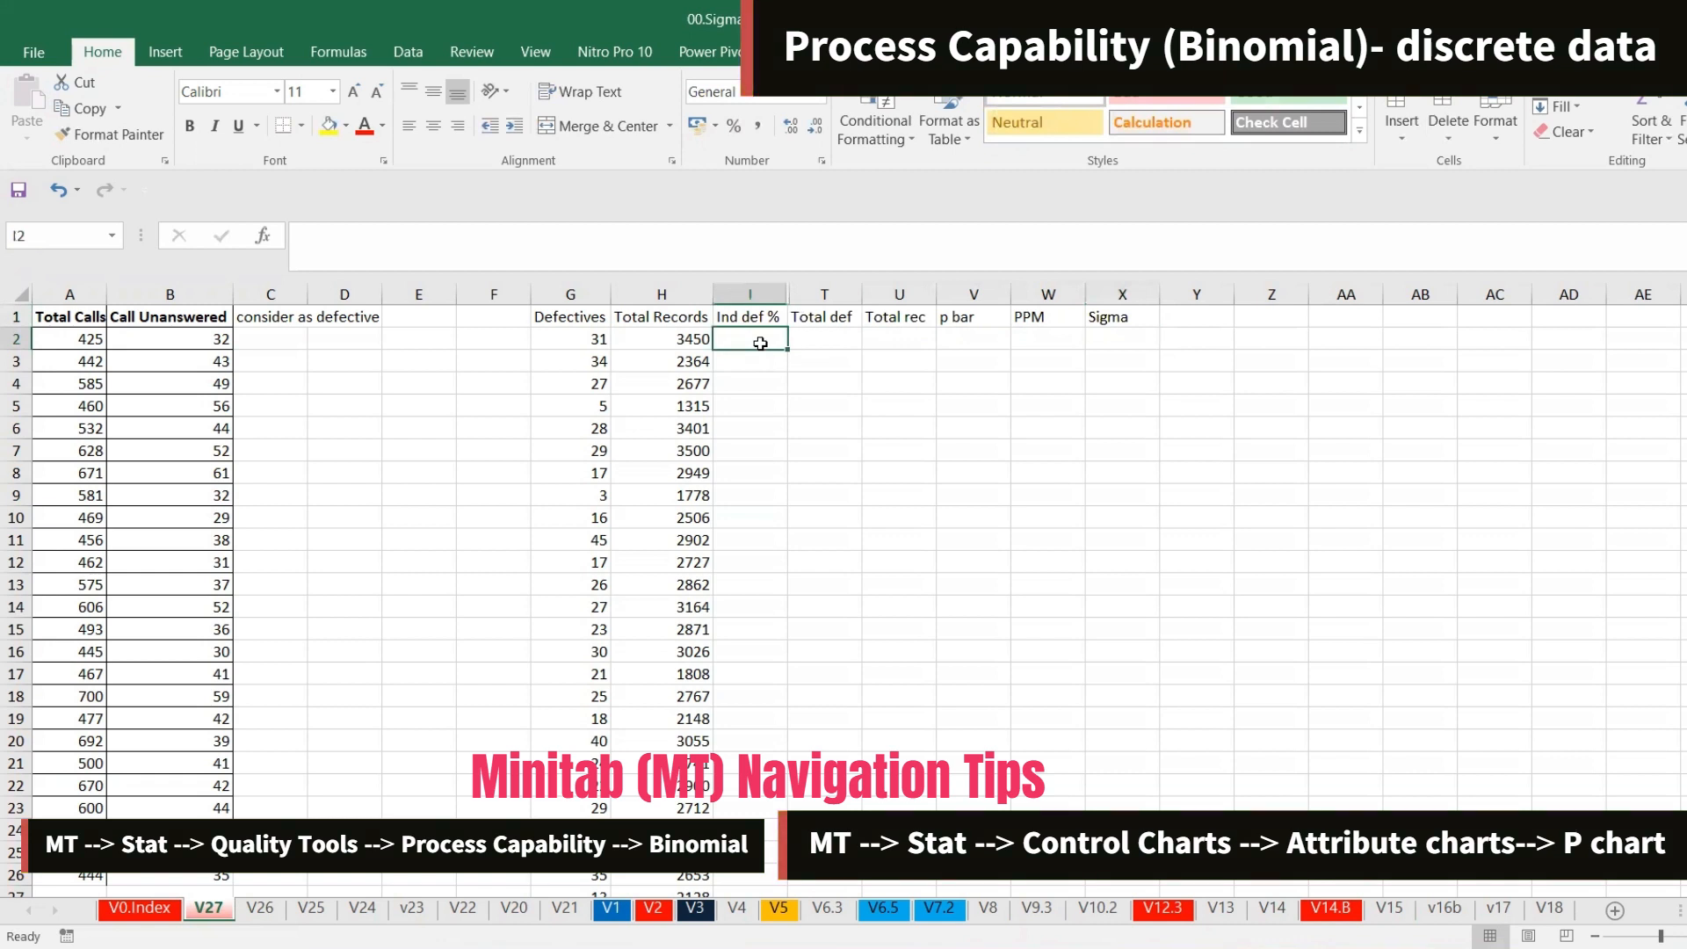
text(=)
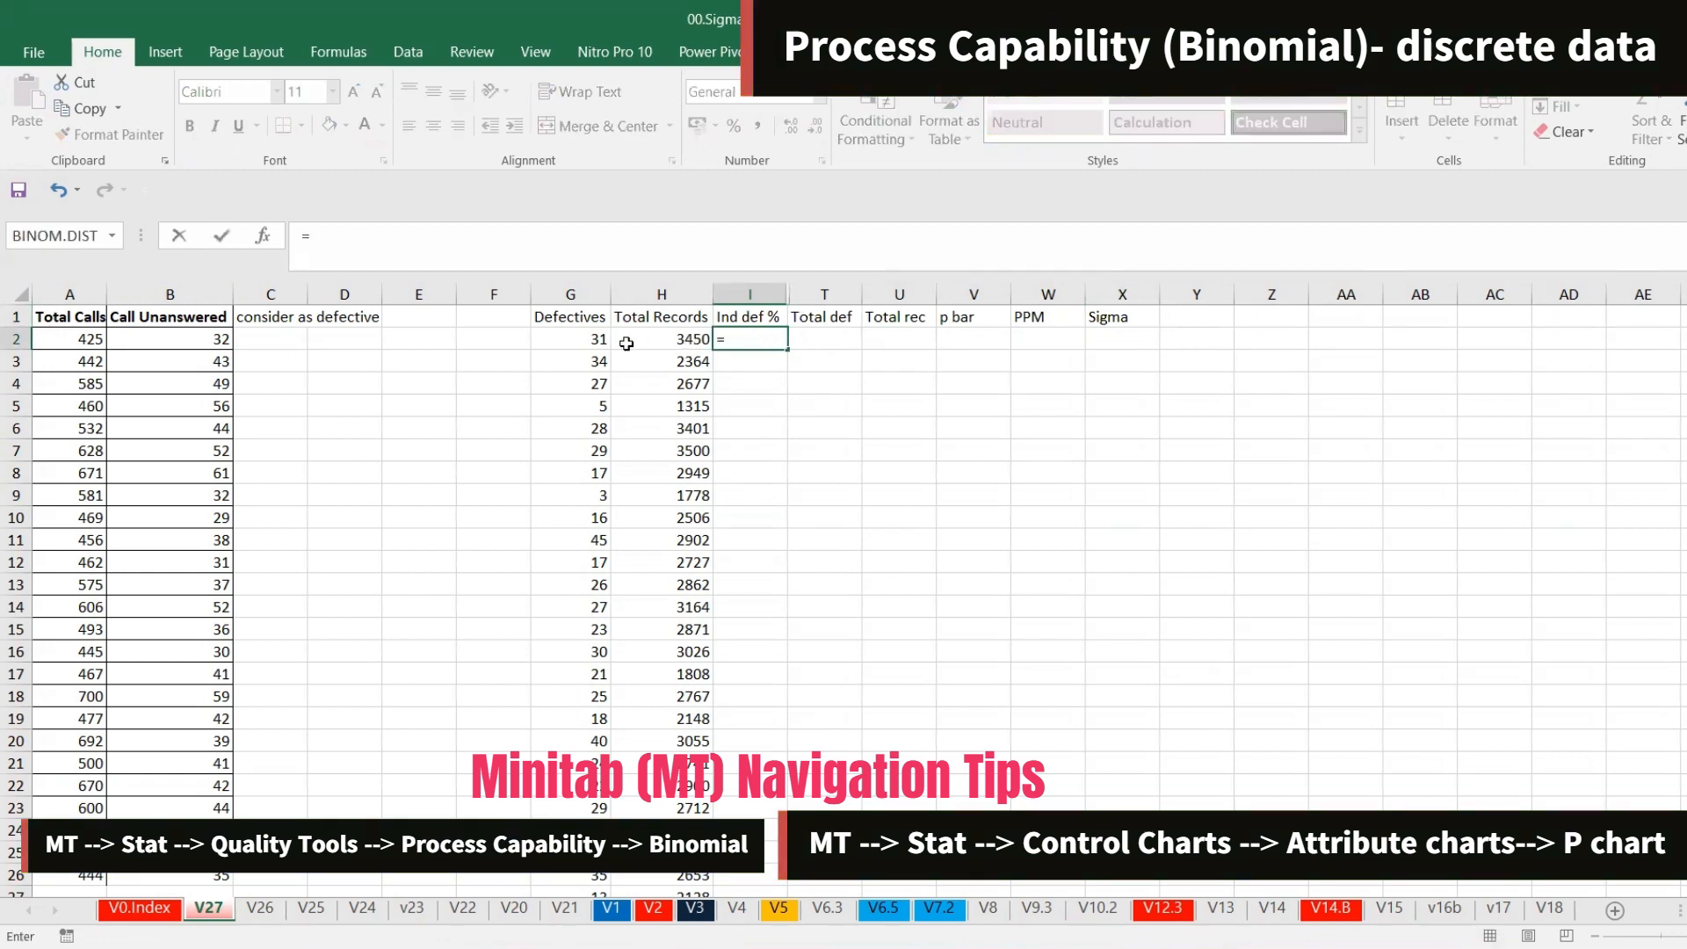
click(588, 342)
text(/)
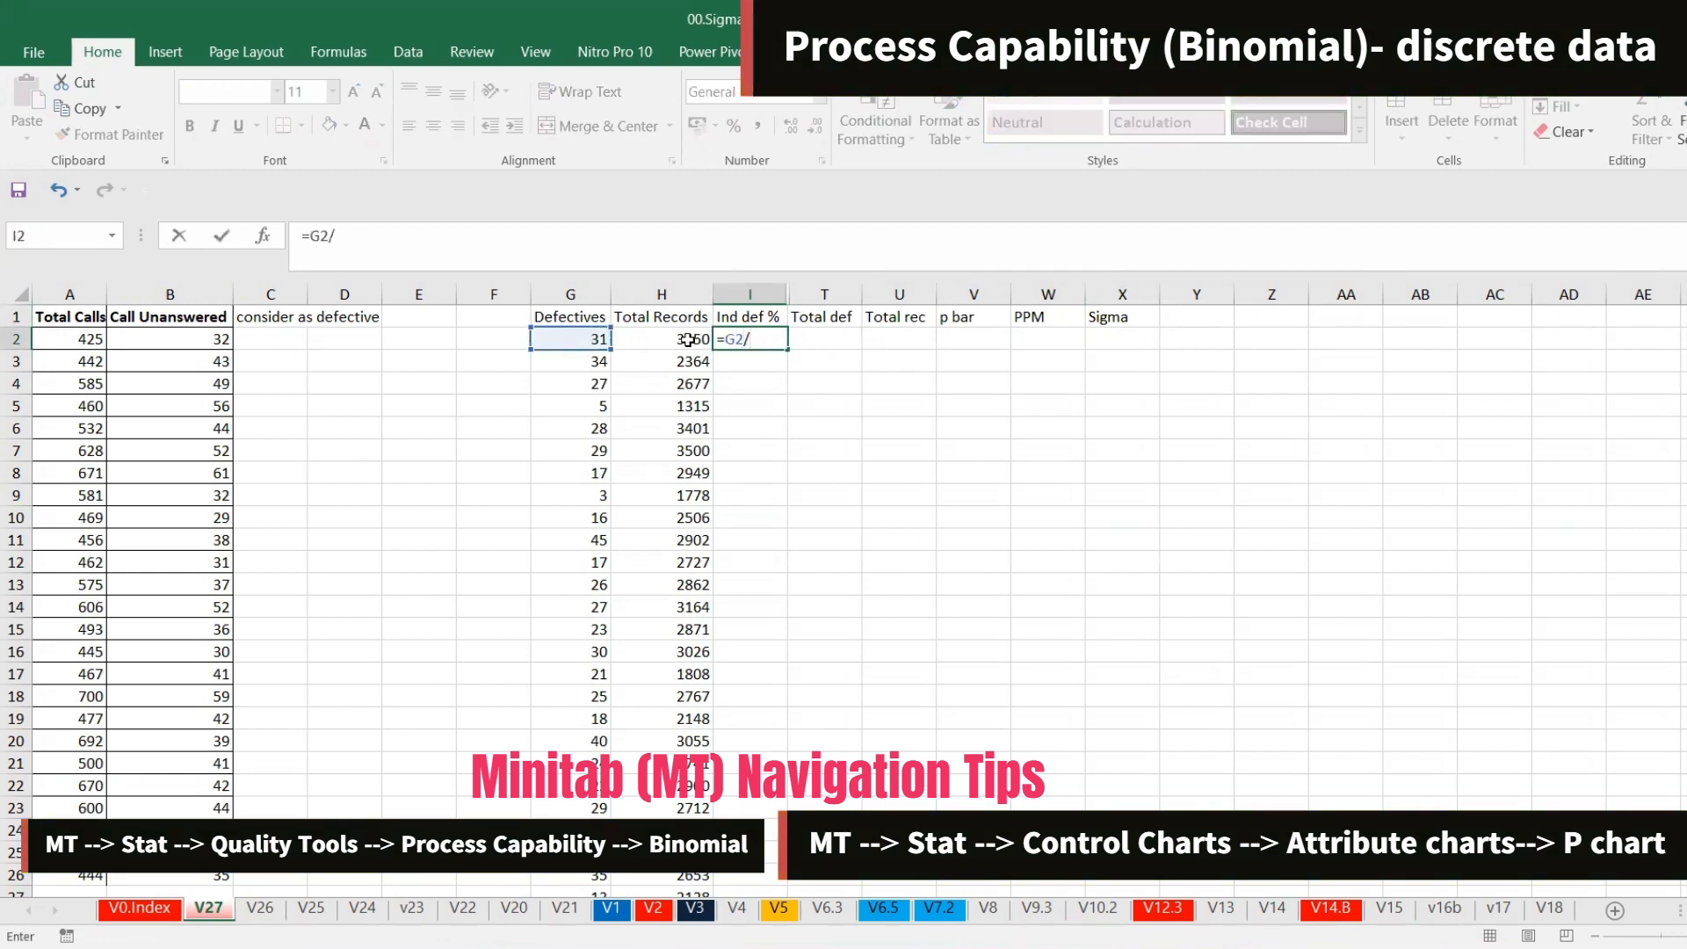
click(688, 339)
key(Return)
click(763, 341)
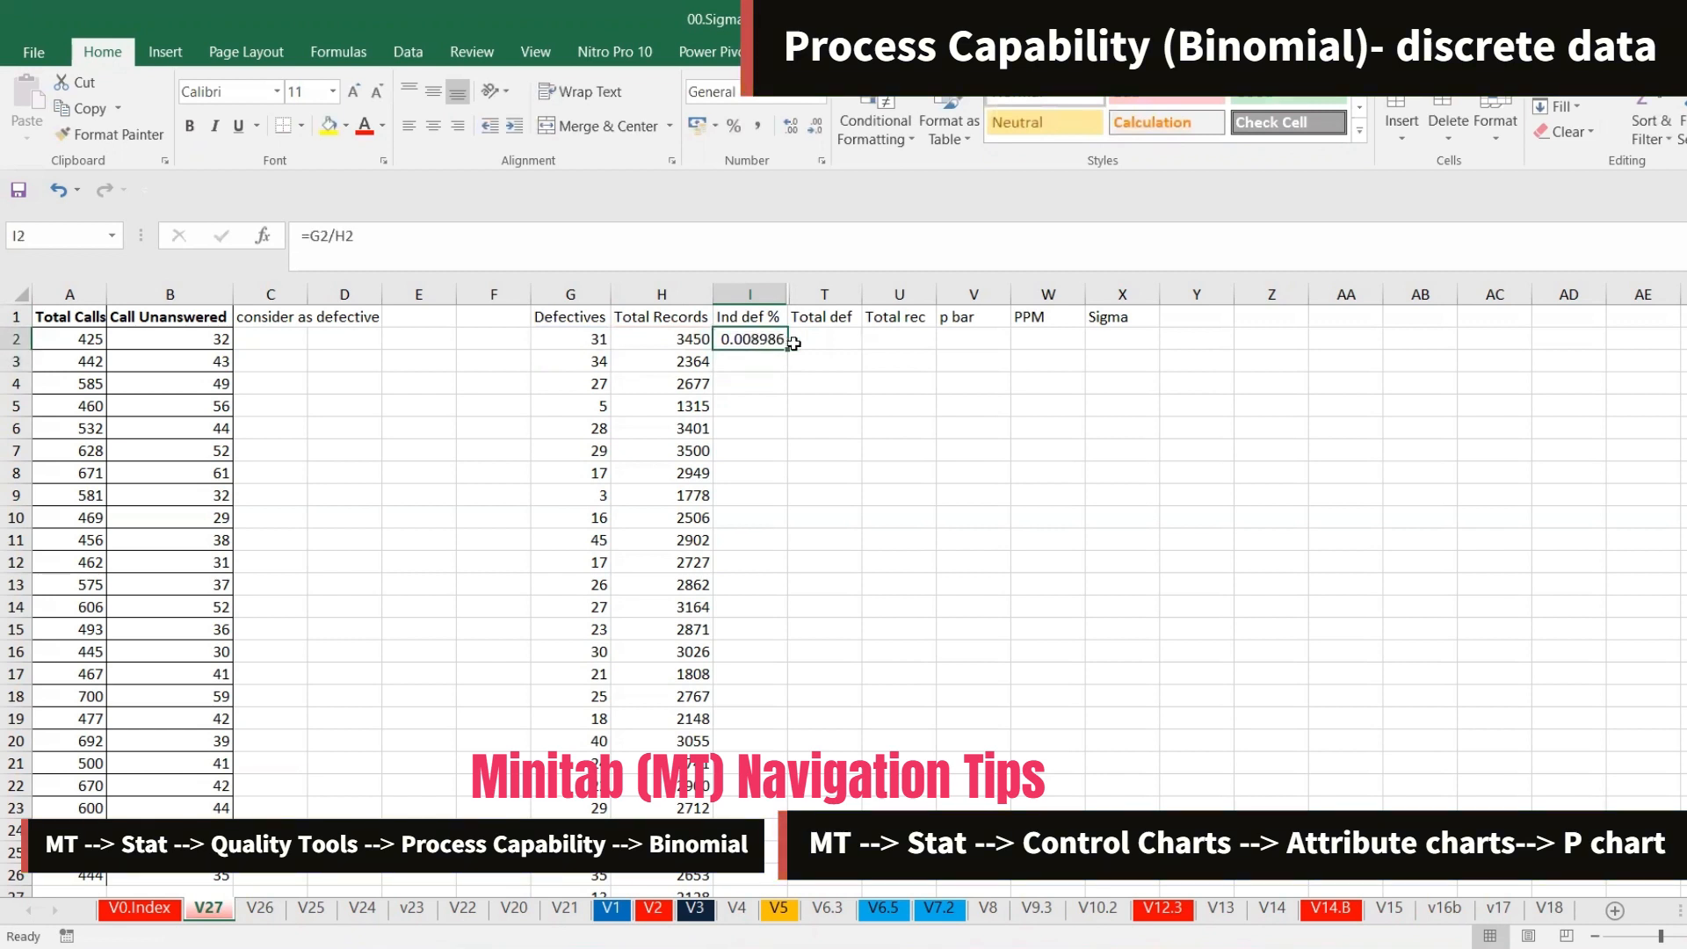
double_click(790, 344)
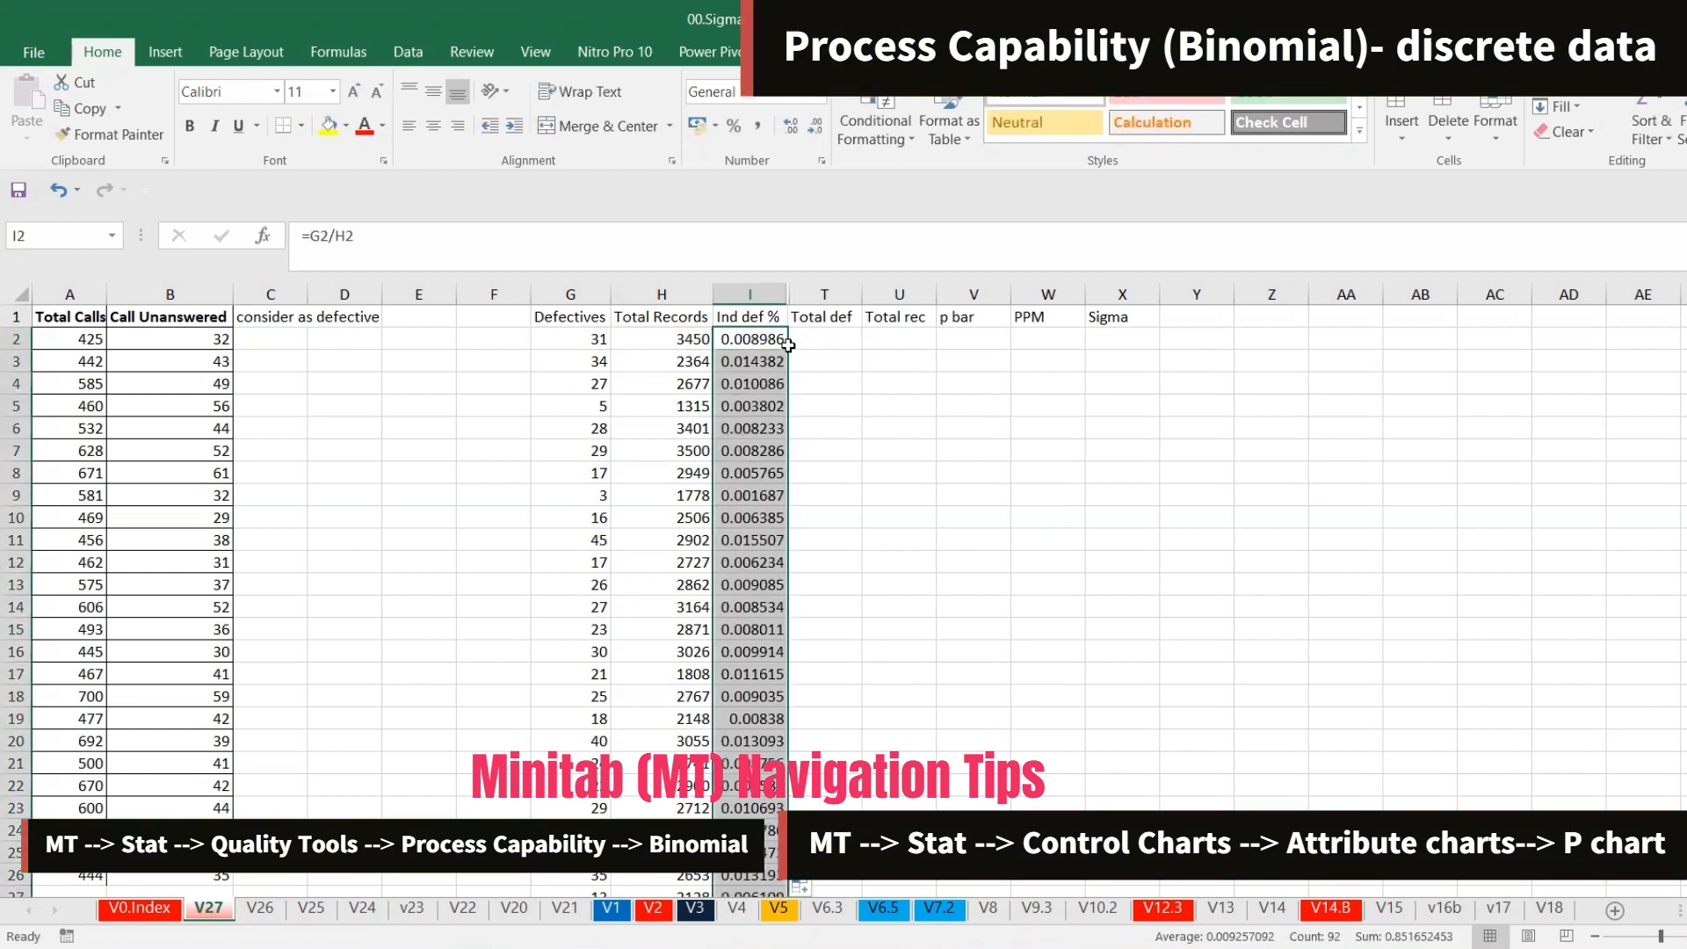
click(745, 295)
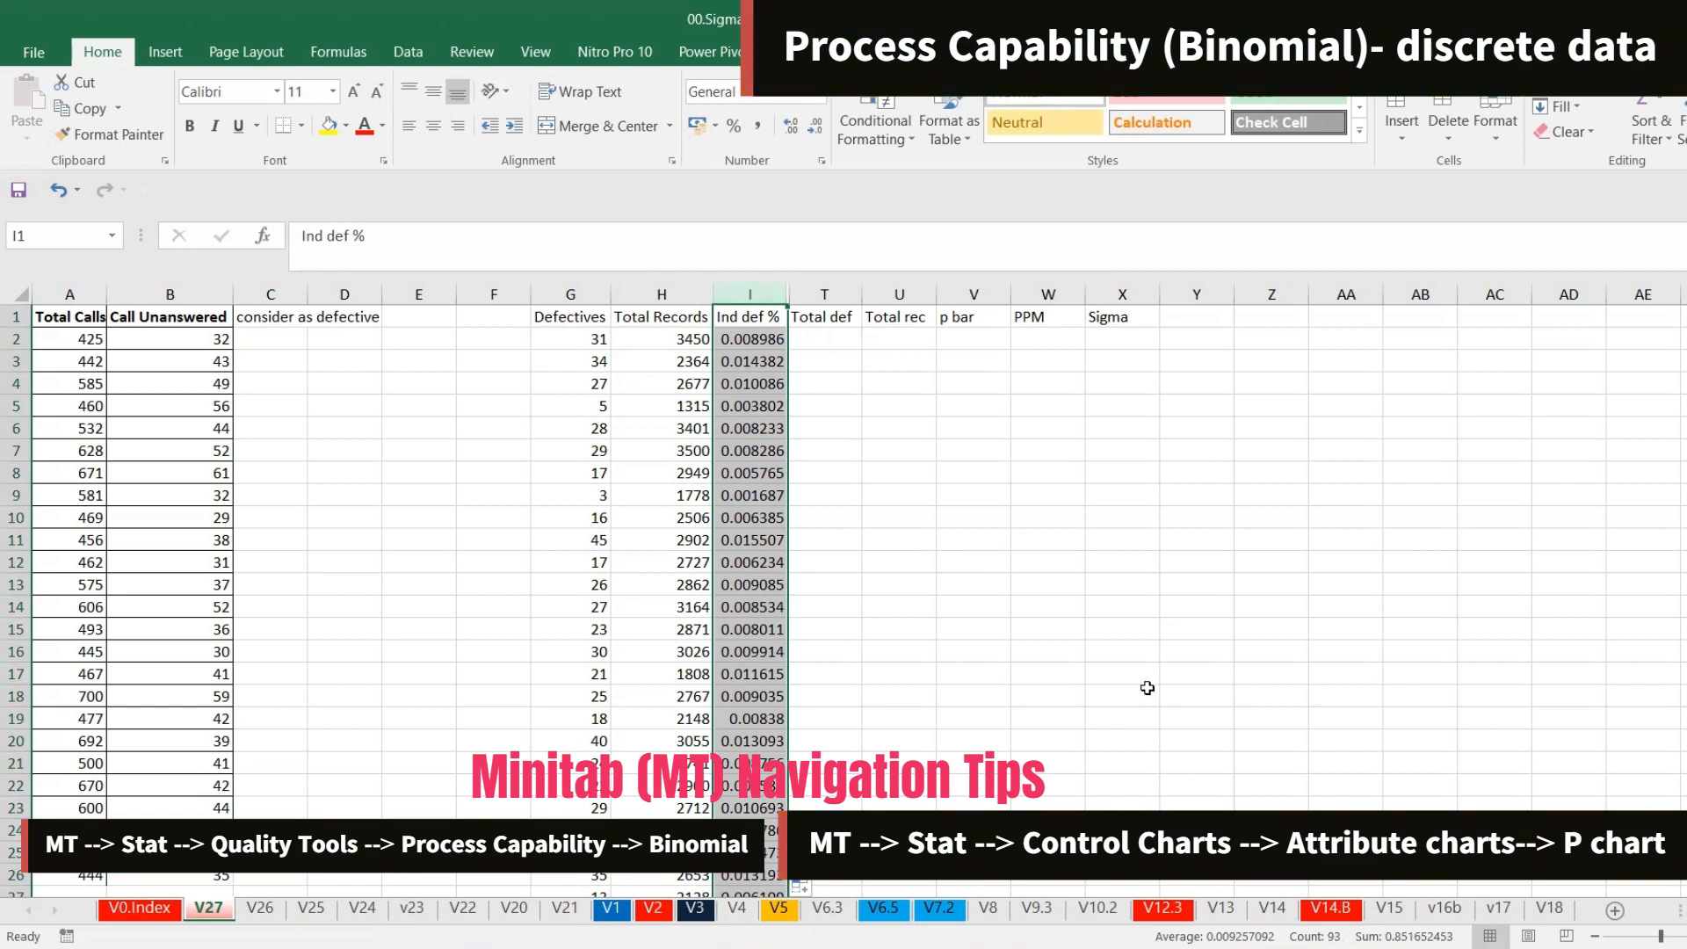
Enter =SUM(G:G) in T2 to total the defectives
click(817, 340)
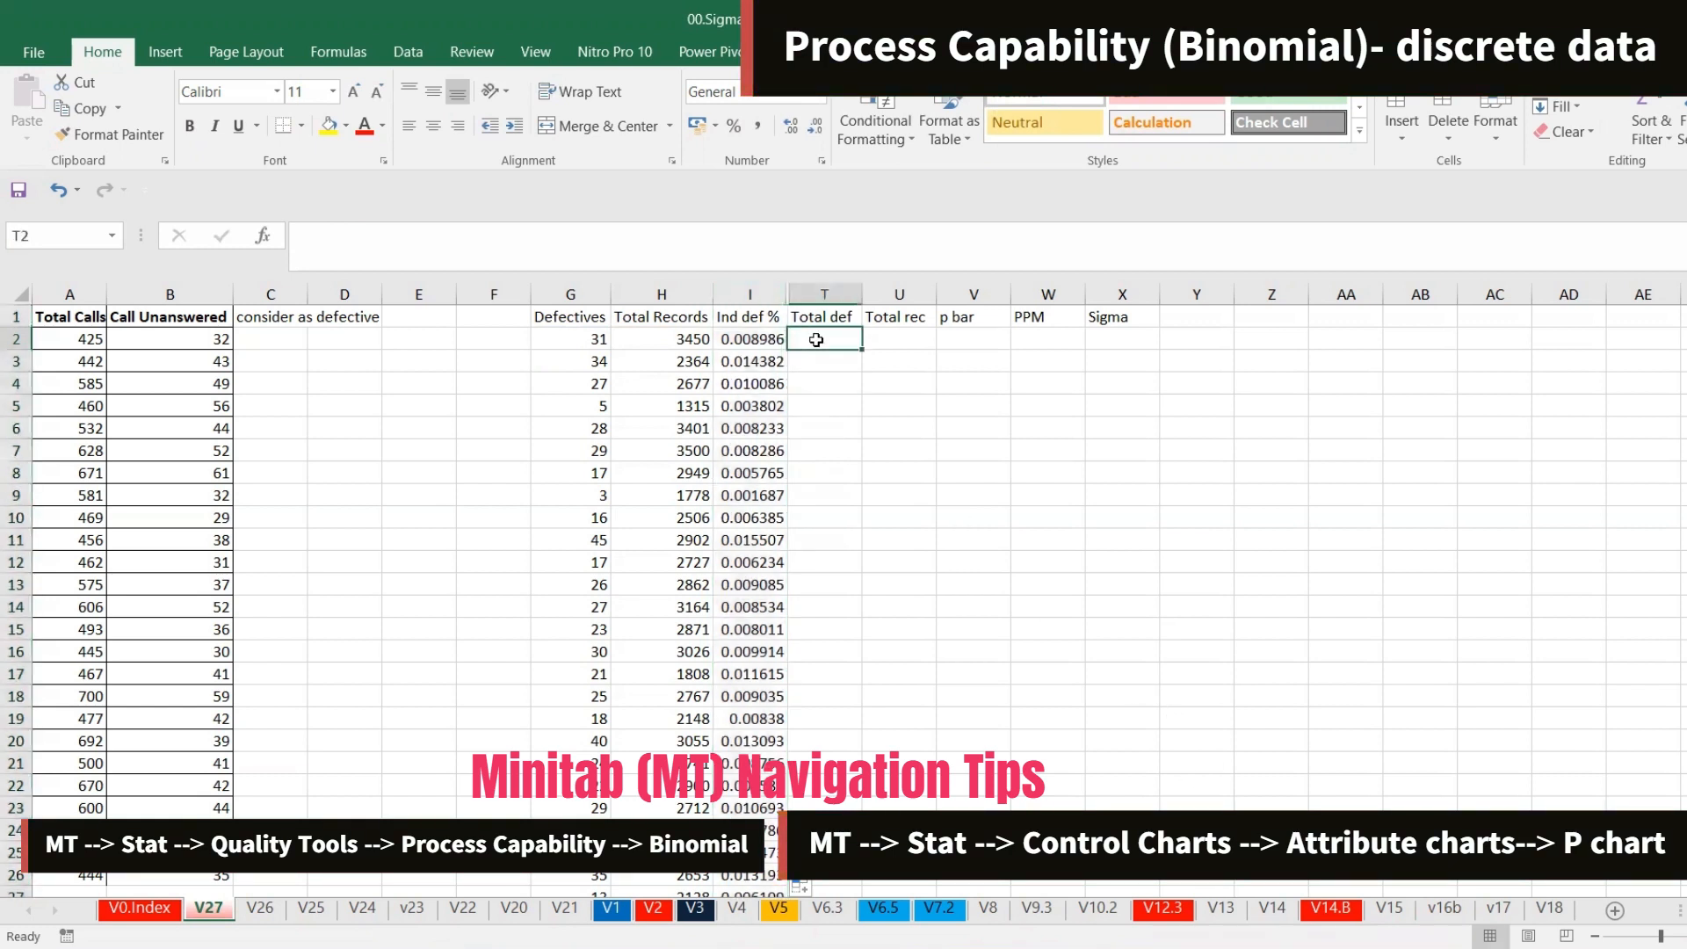
text(=SUM()
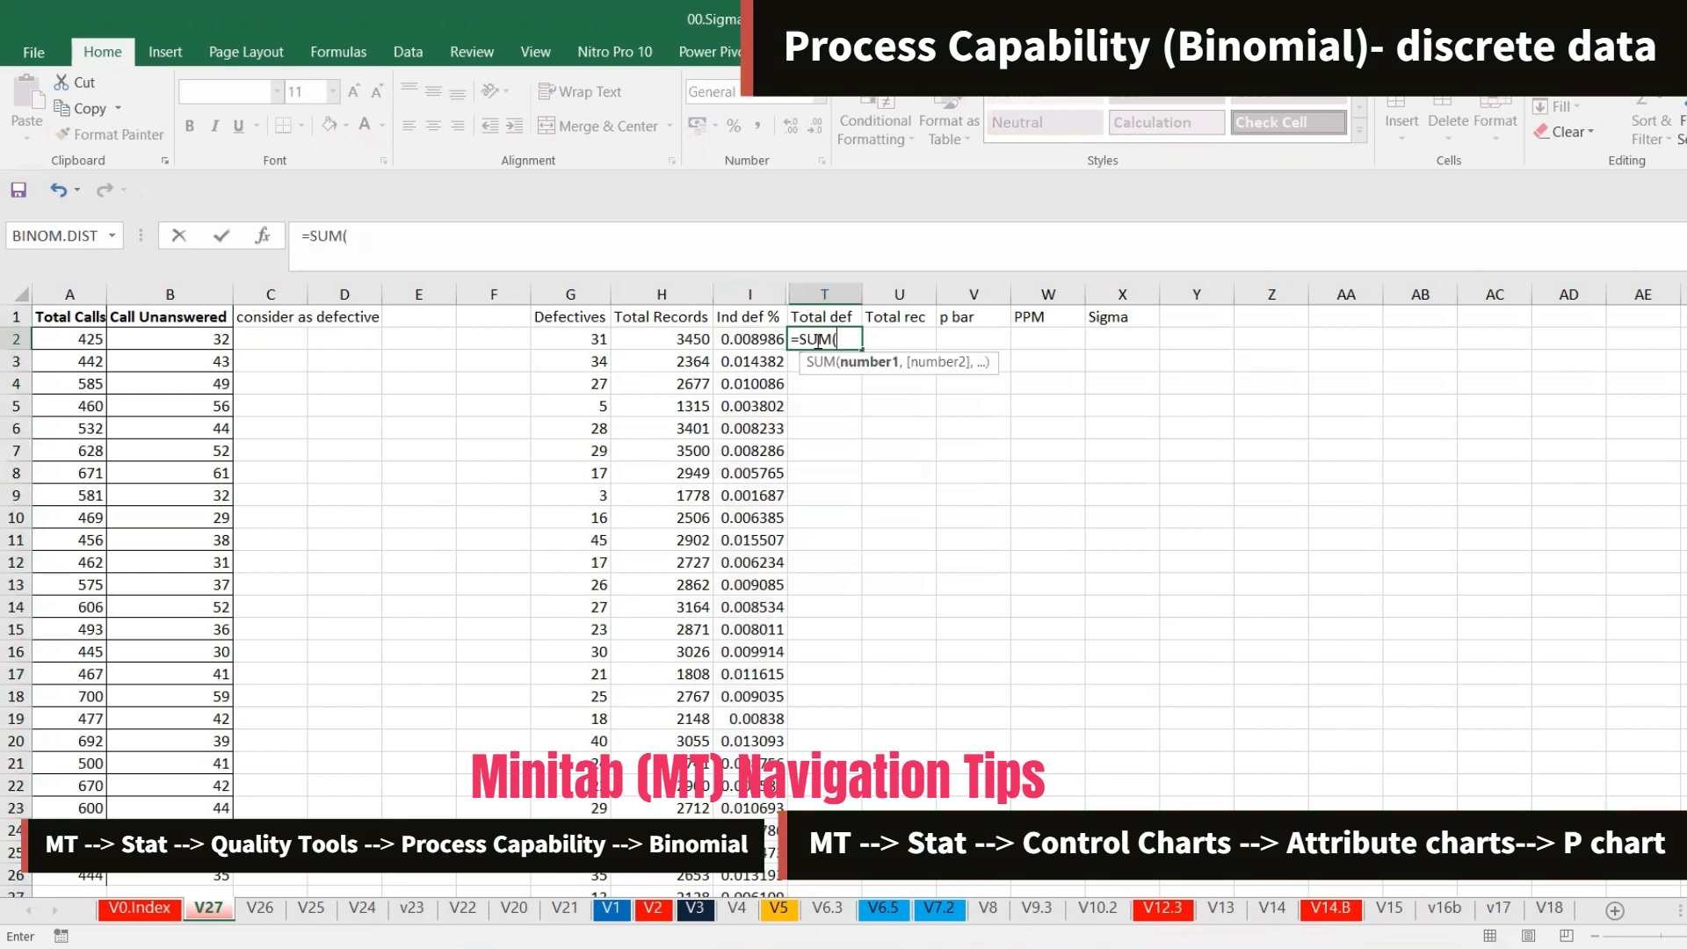
click(588, 299)
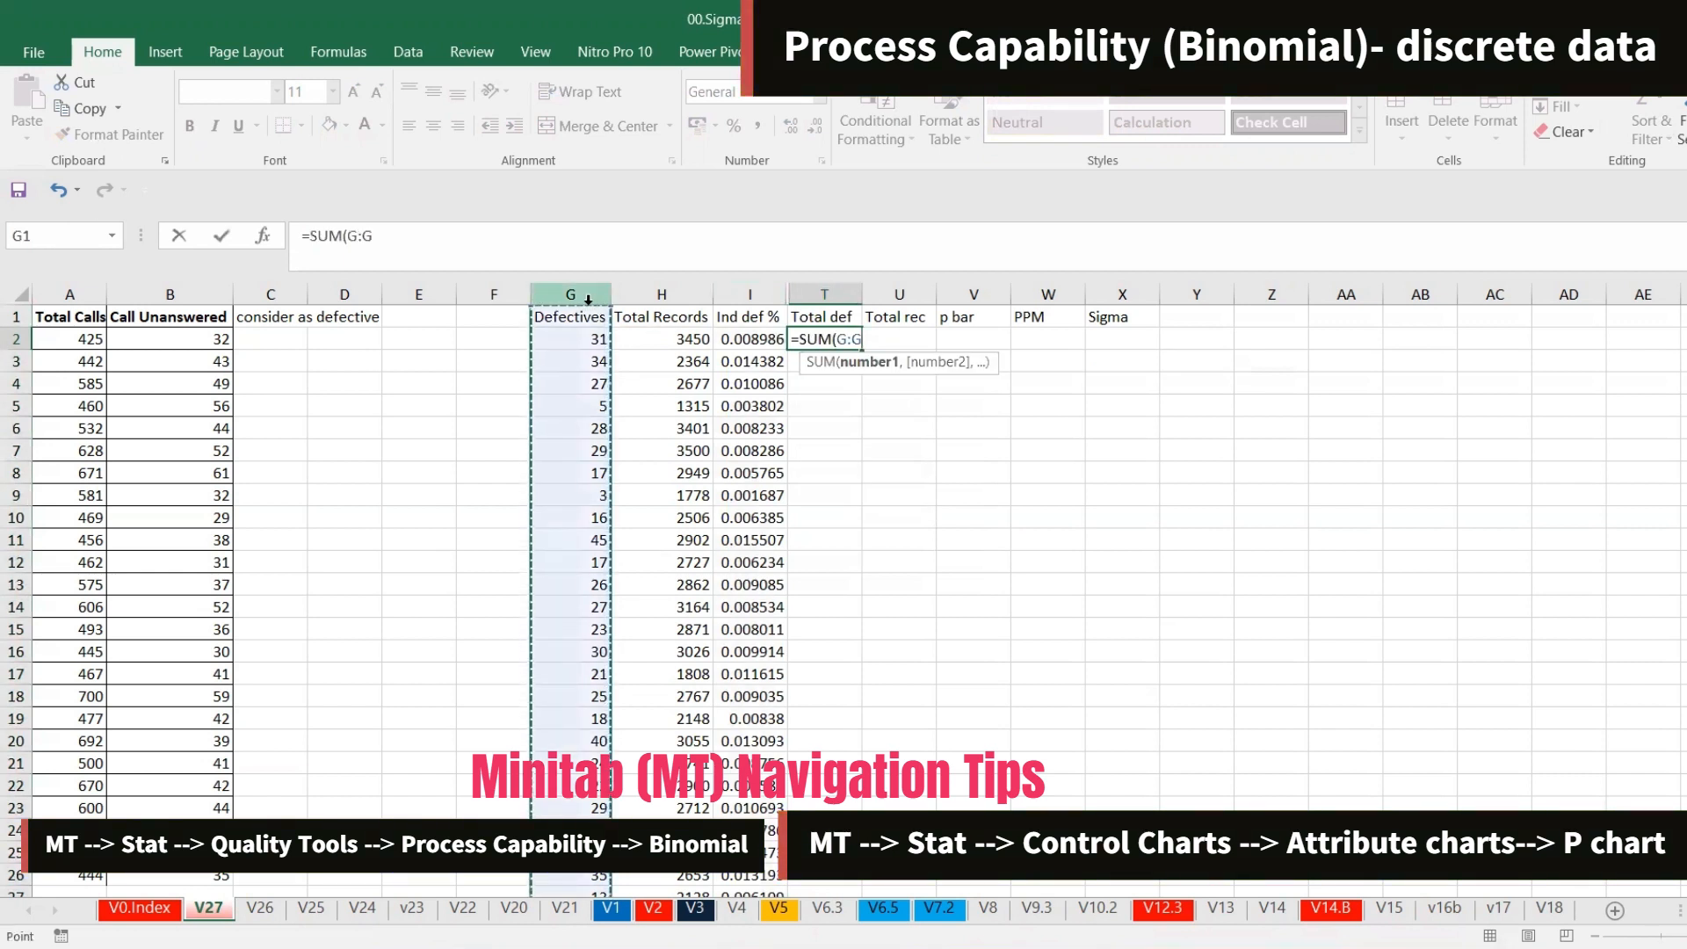
key(Return)
key(Up)
key(Right)
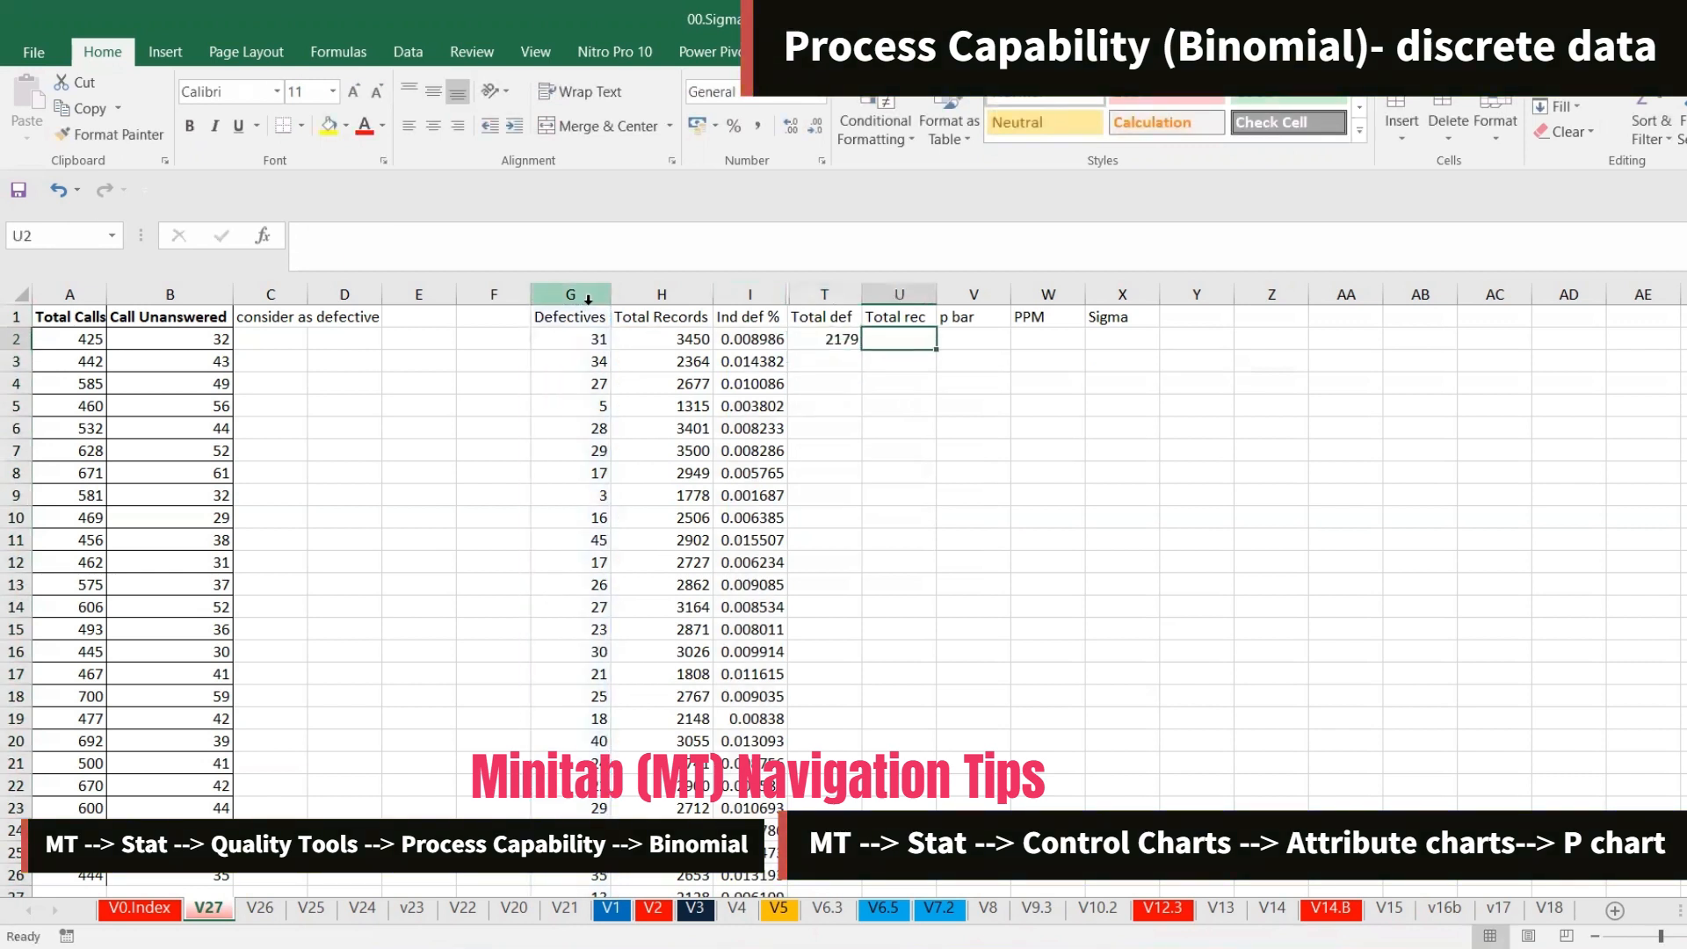
Enter =SUM(H:H) in U2 to total the records
text(=SUM()
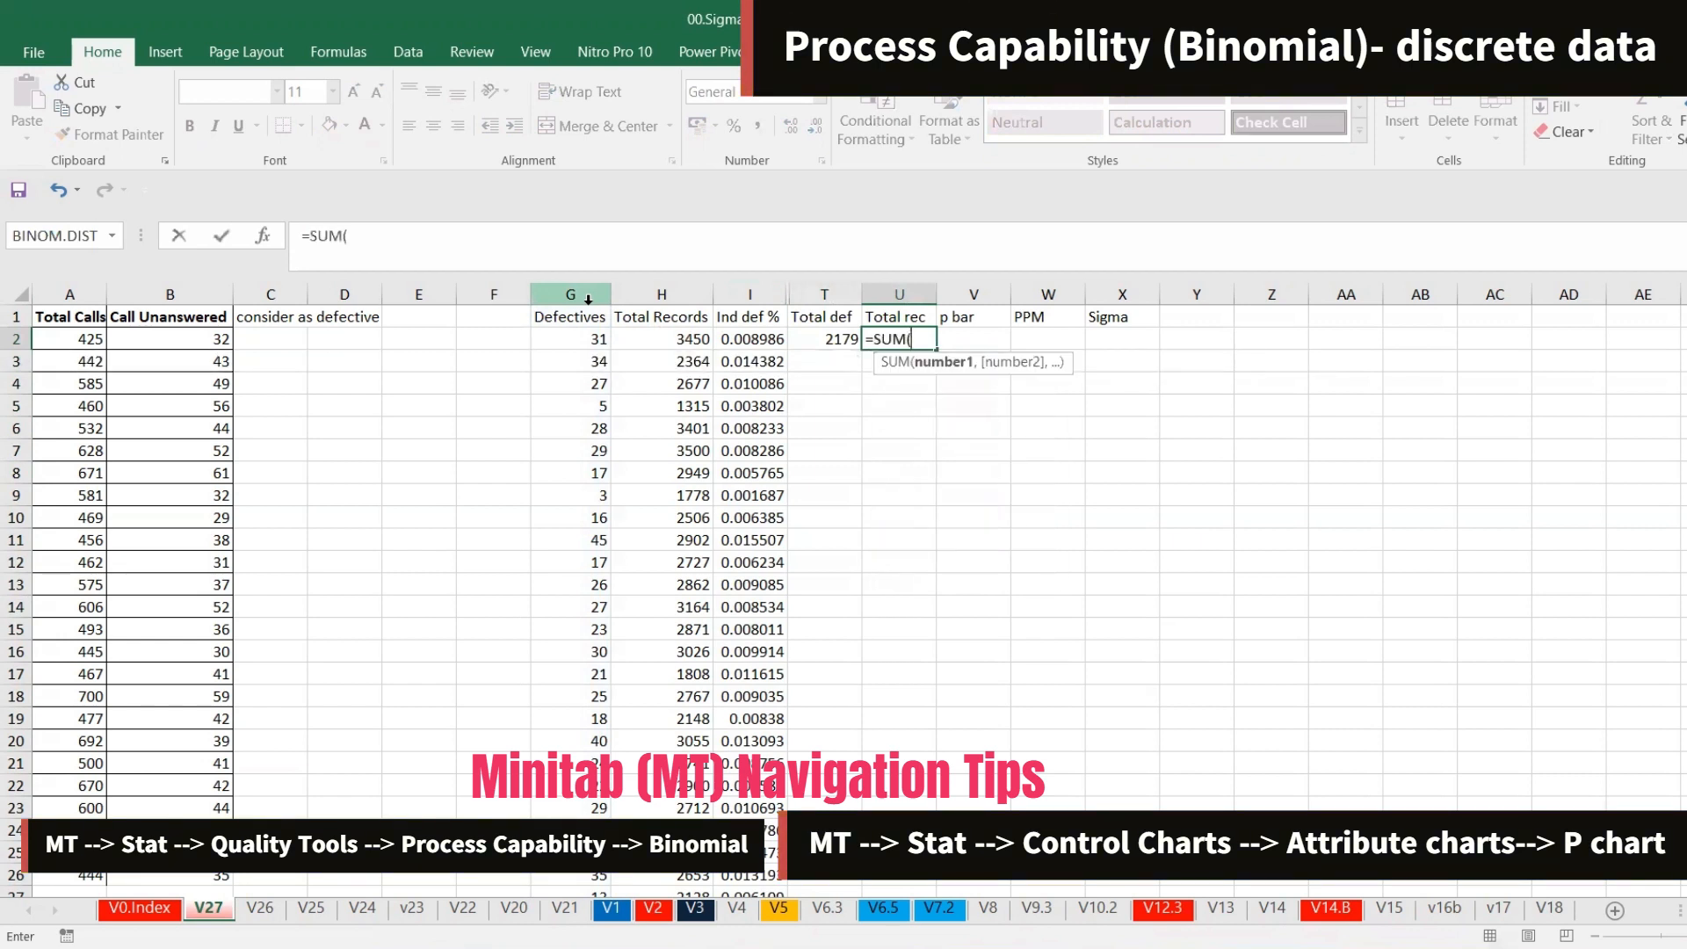
click(672, 293)
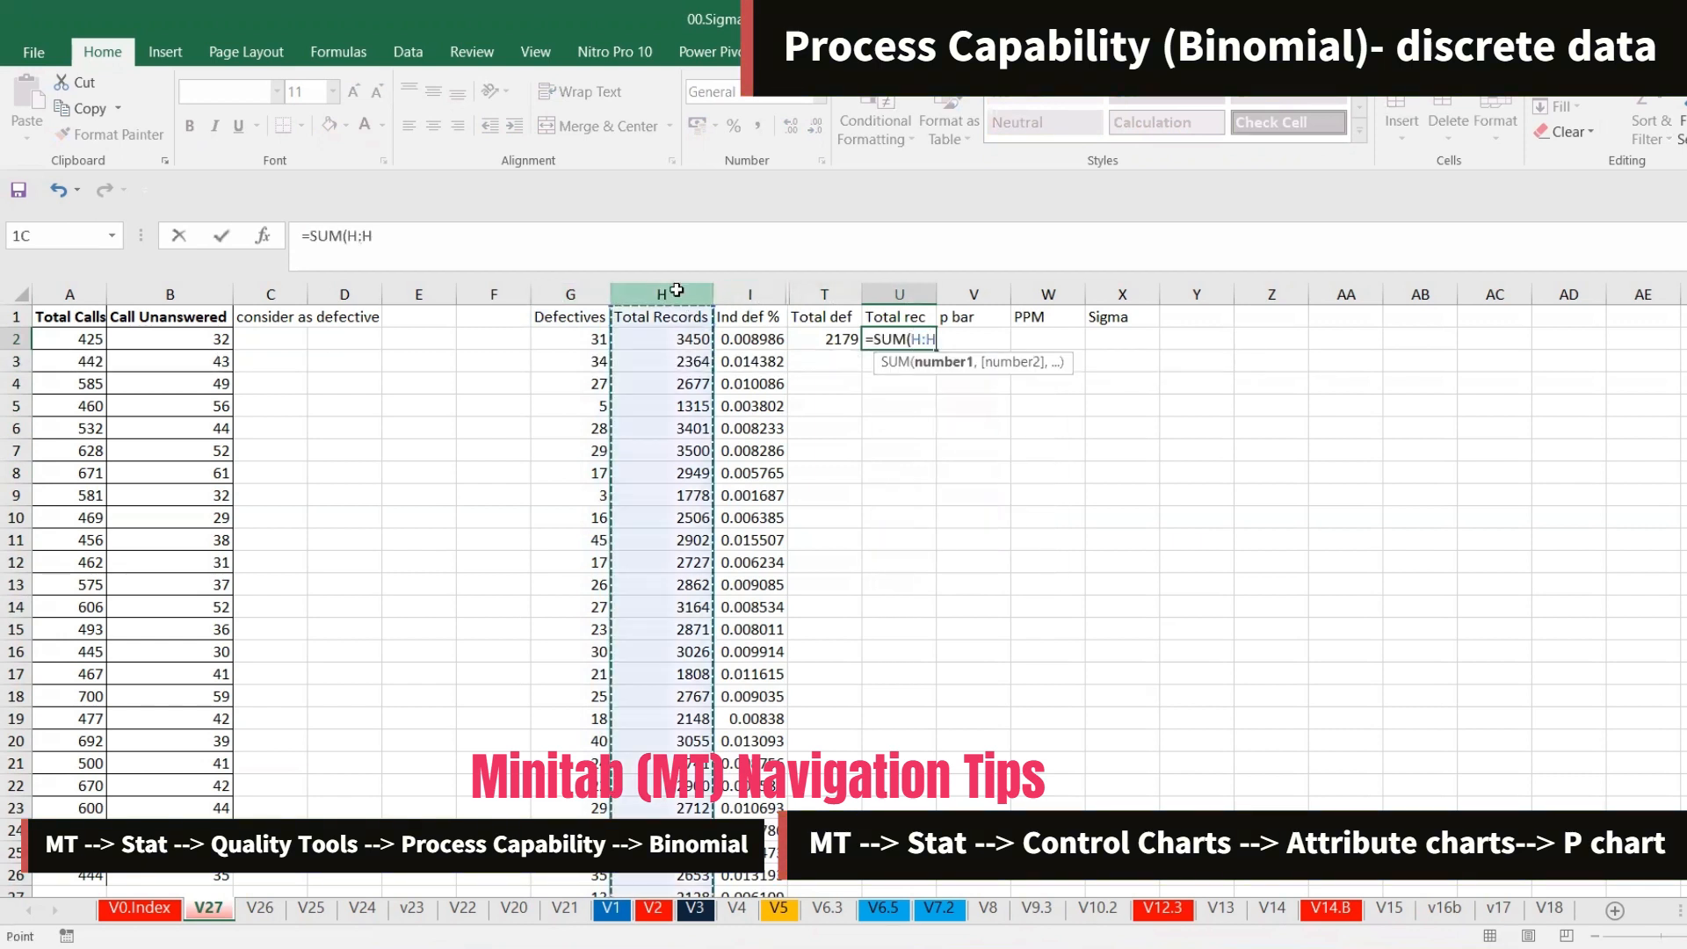
key(Return)
key(Up)
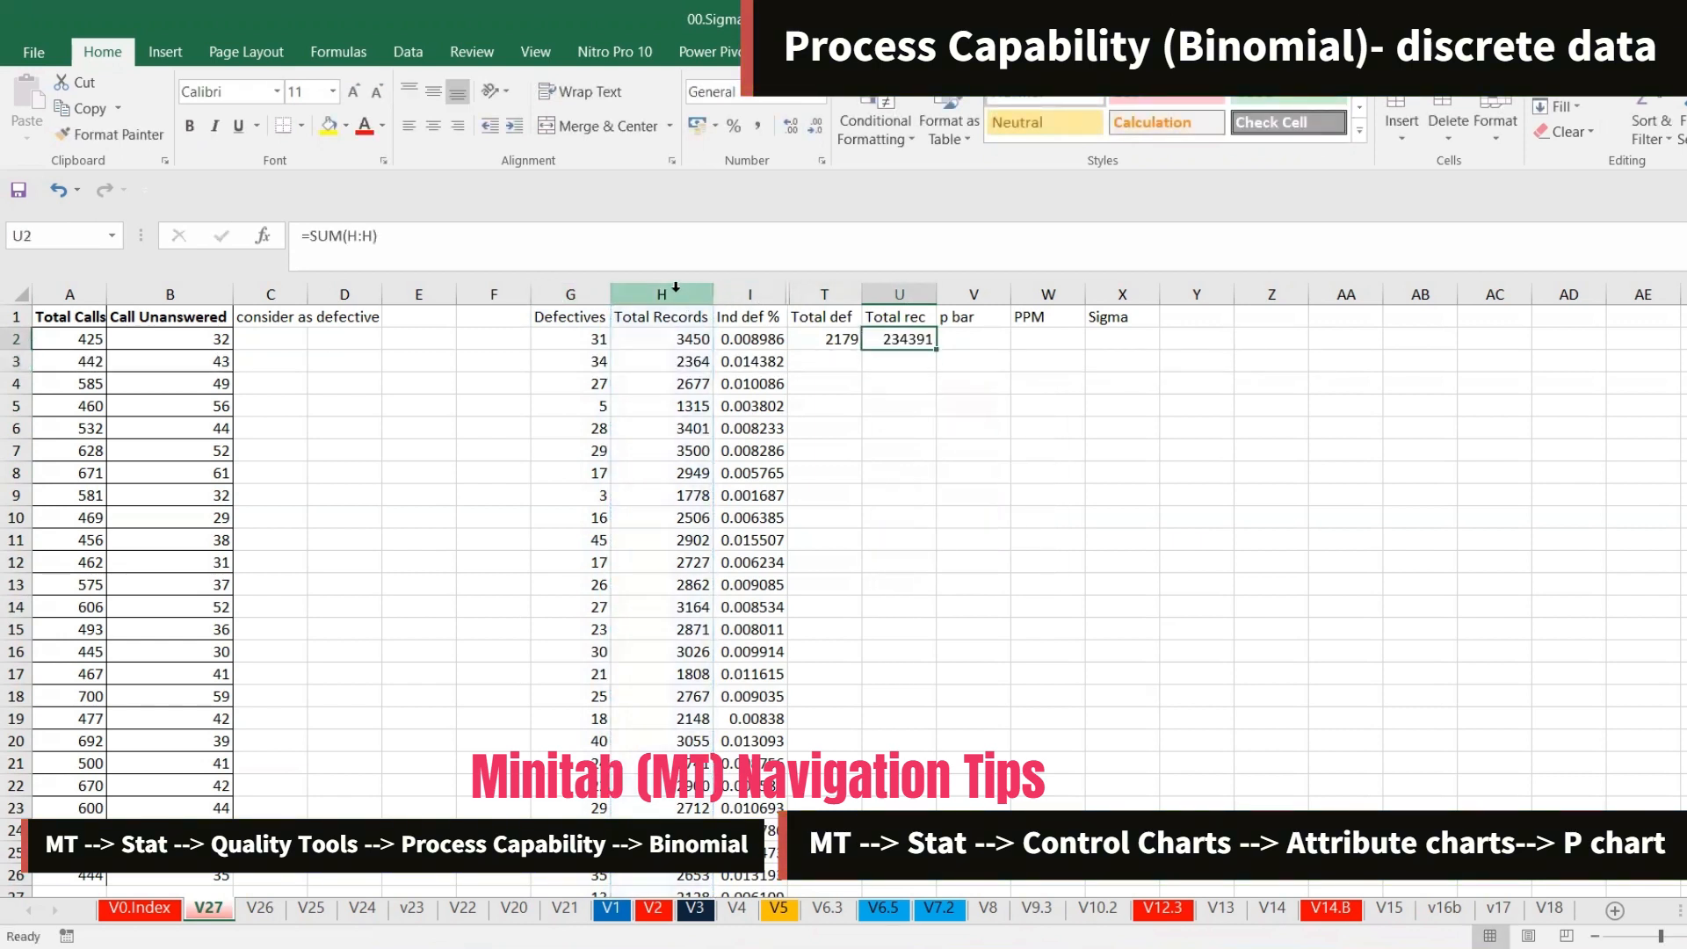
Enter the formula =T2/U2 in V2 to compute p bar
key(Right)
text(=)
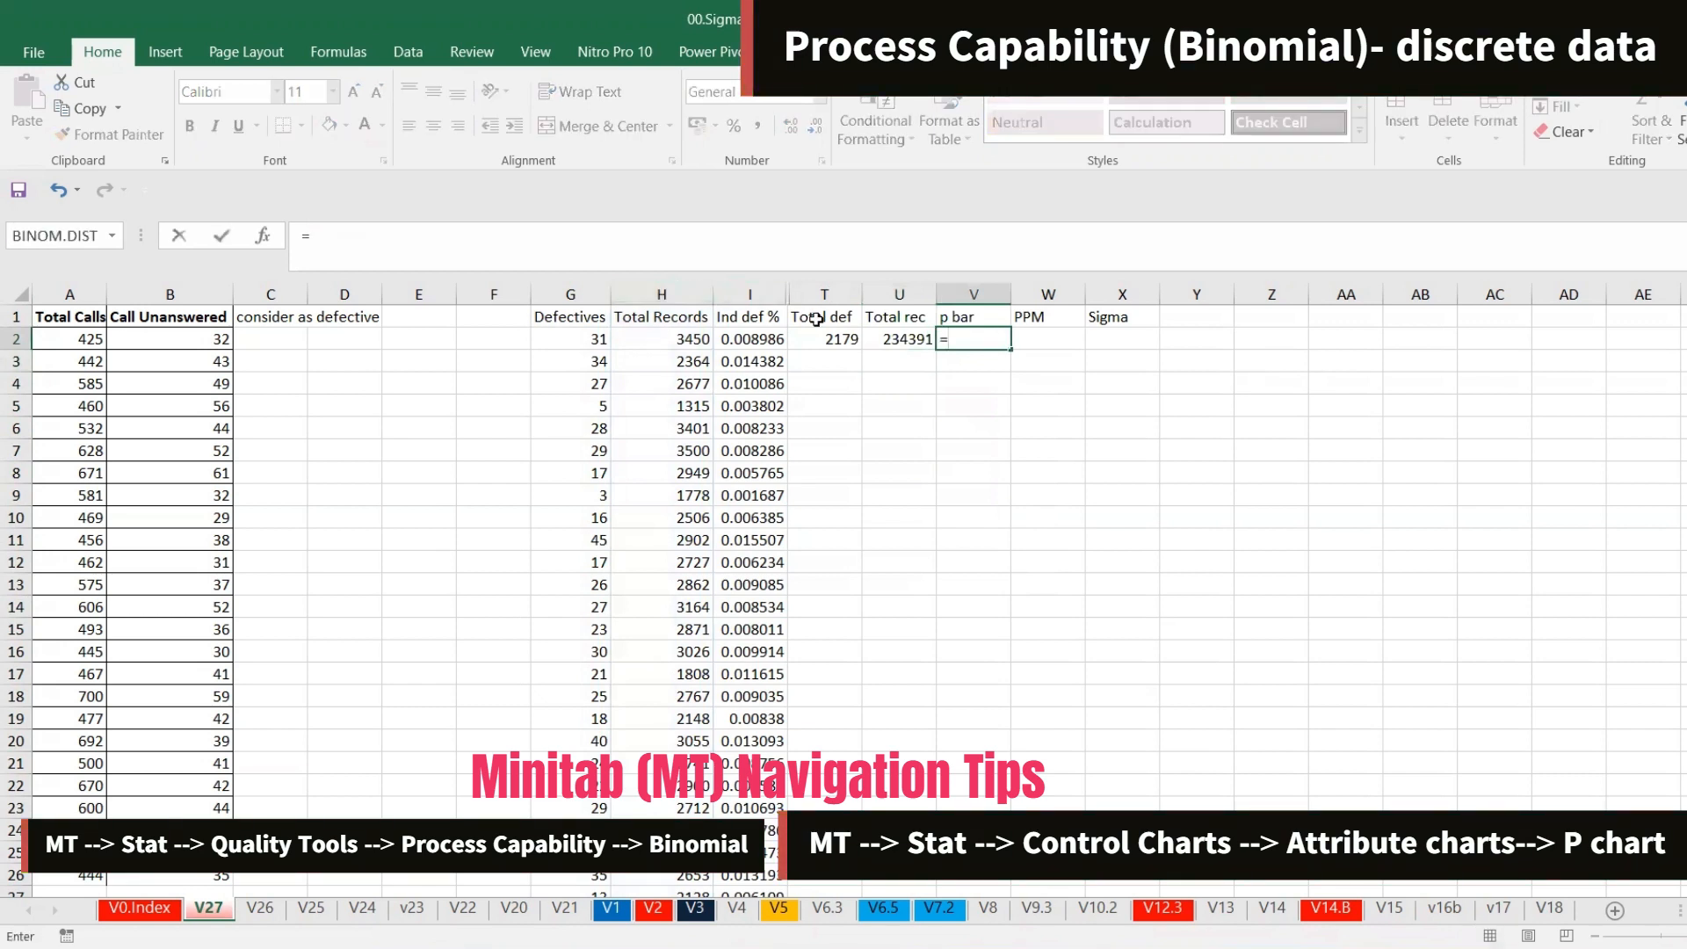
click(824, 336)
text(/)
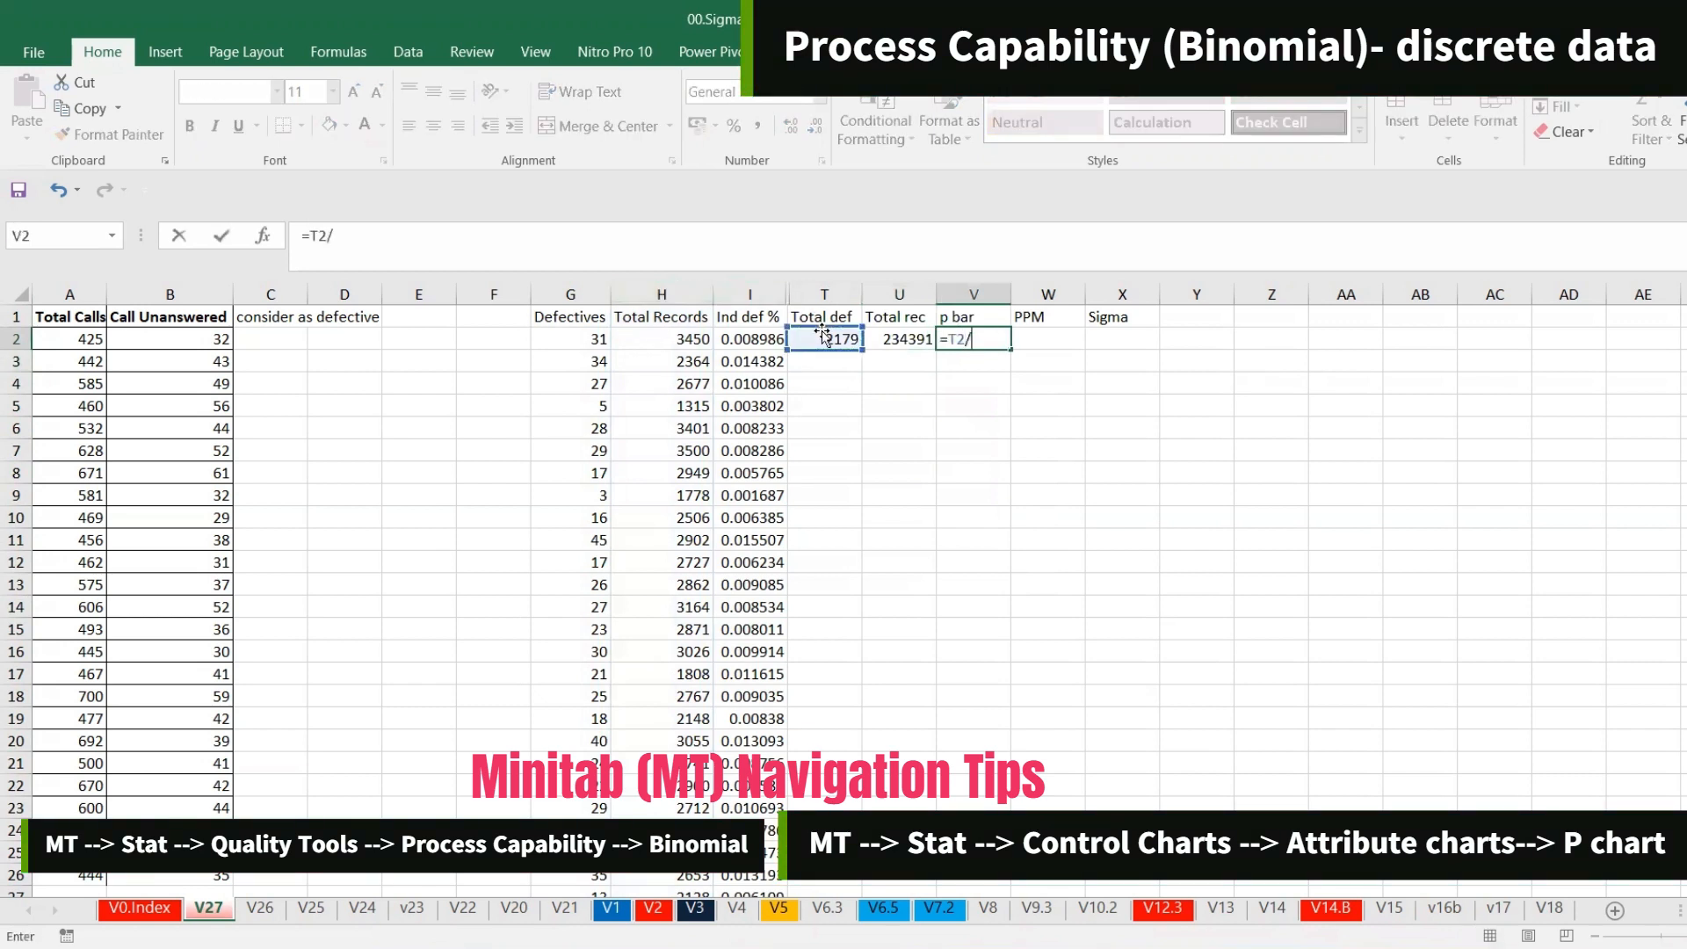
click(905, 341)
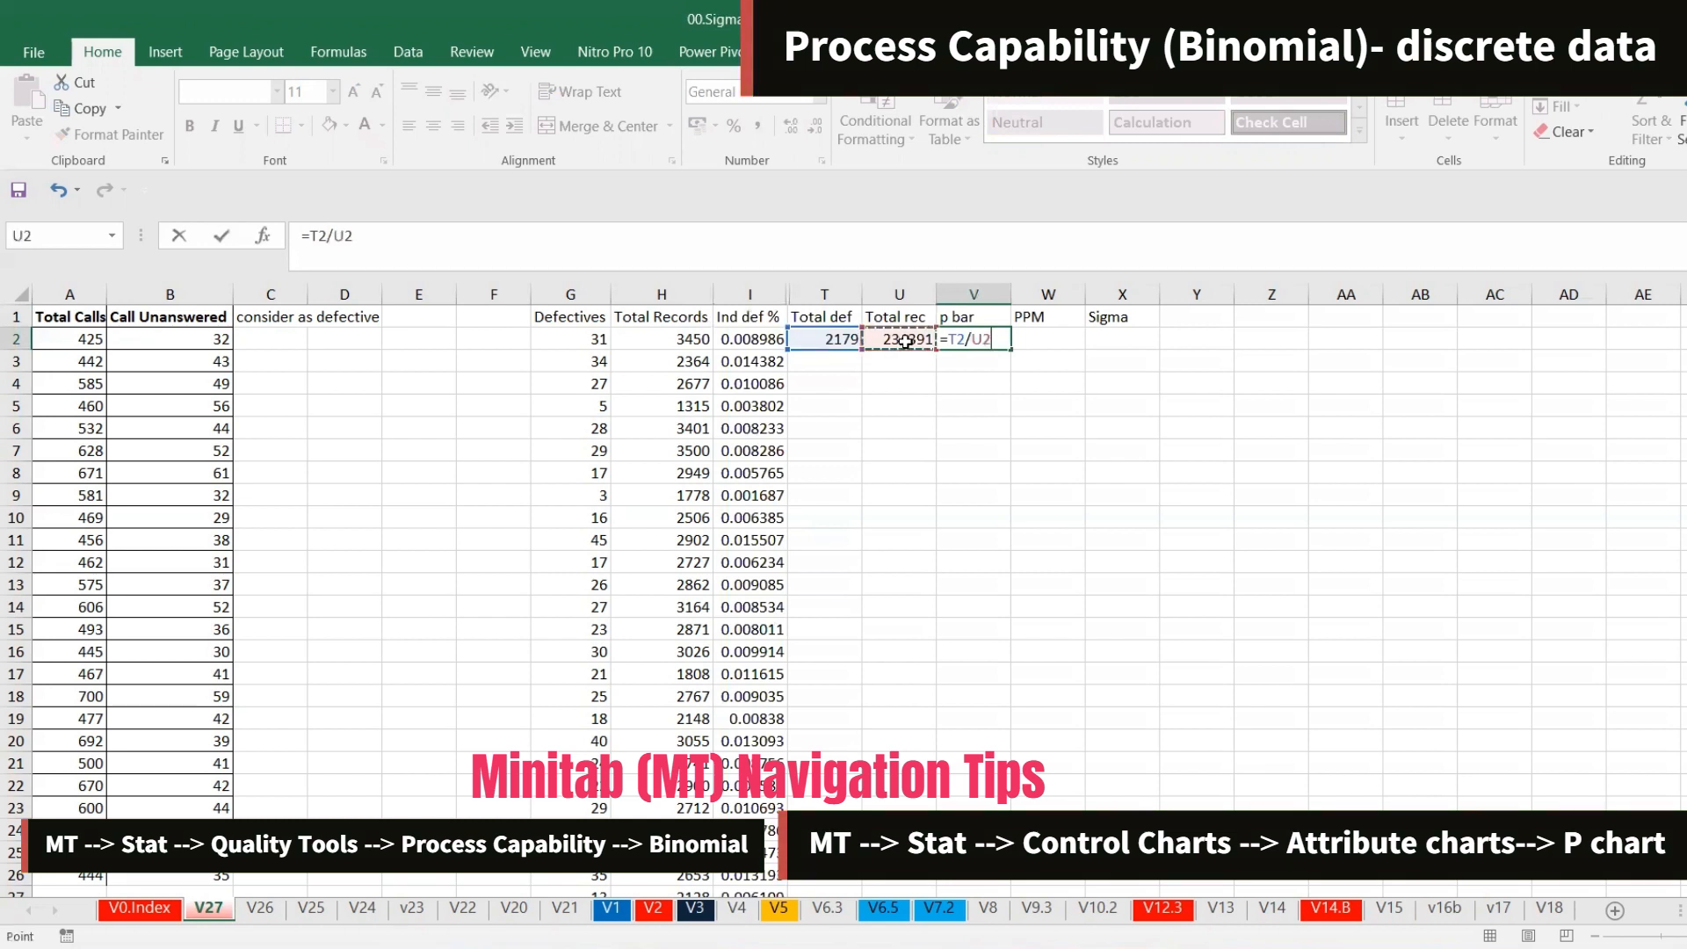
key(Return)
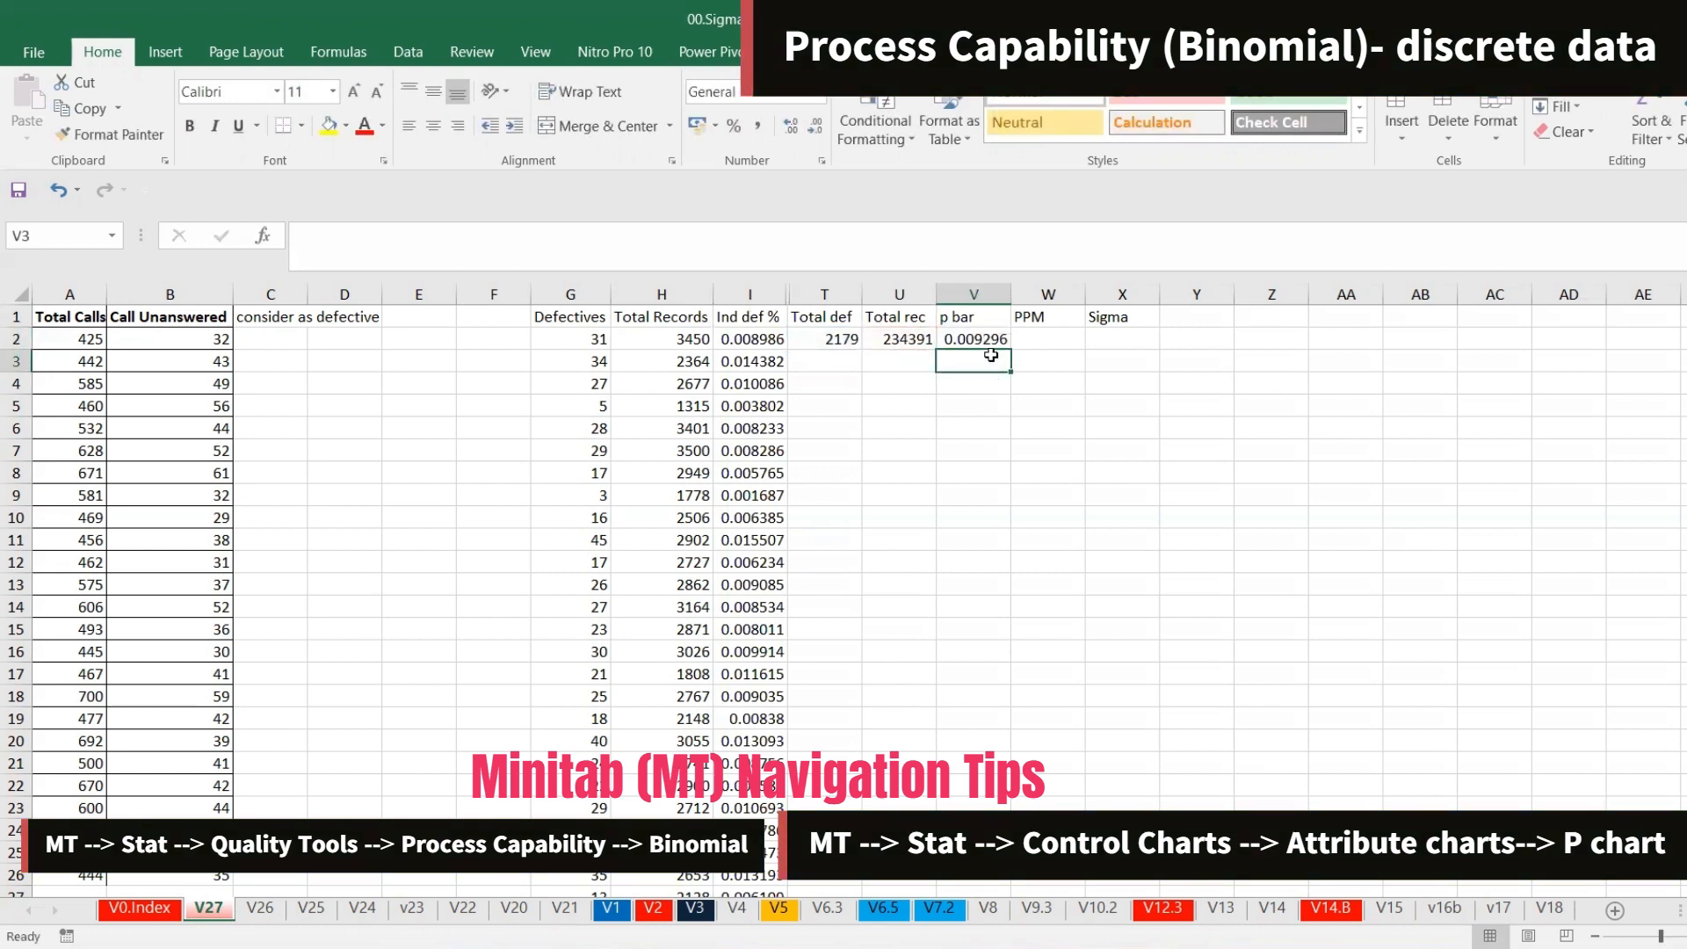
Compare the P-bar value in the Minitab Binomial capability report with the spreadsheet
key(alt+Tab)
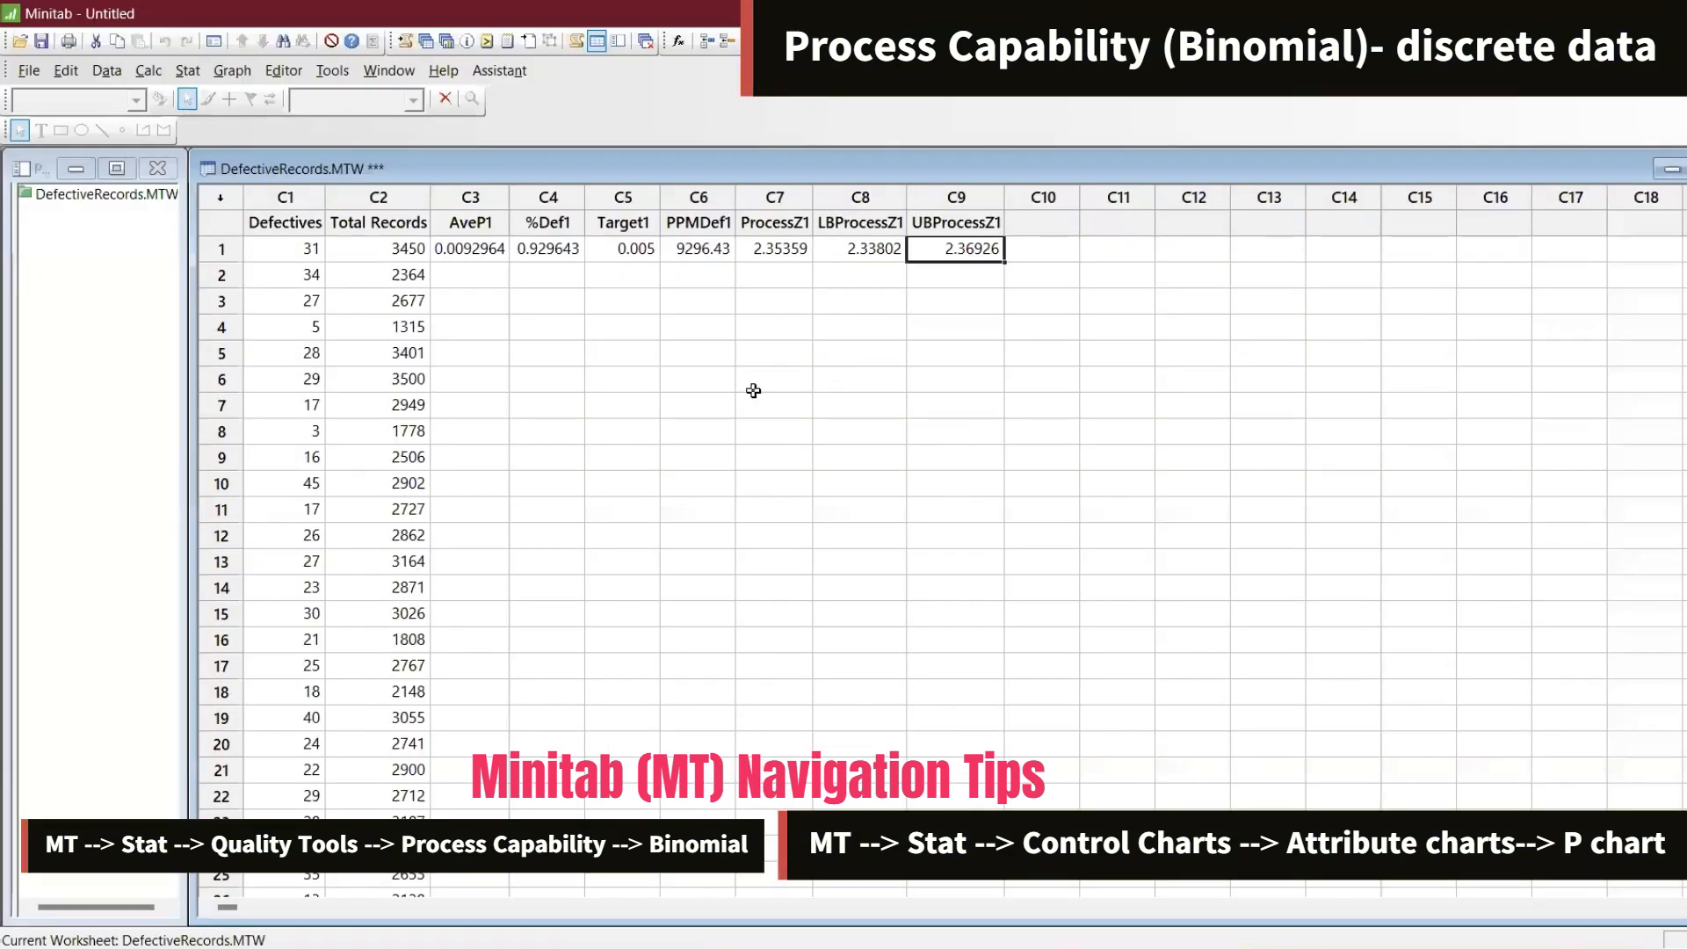
click(446, 40)
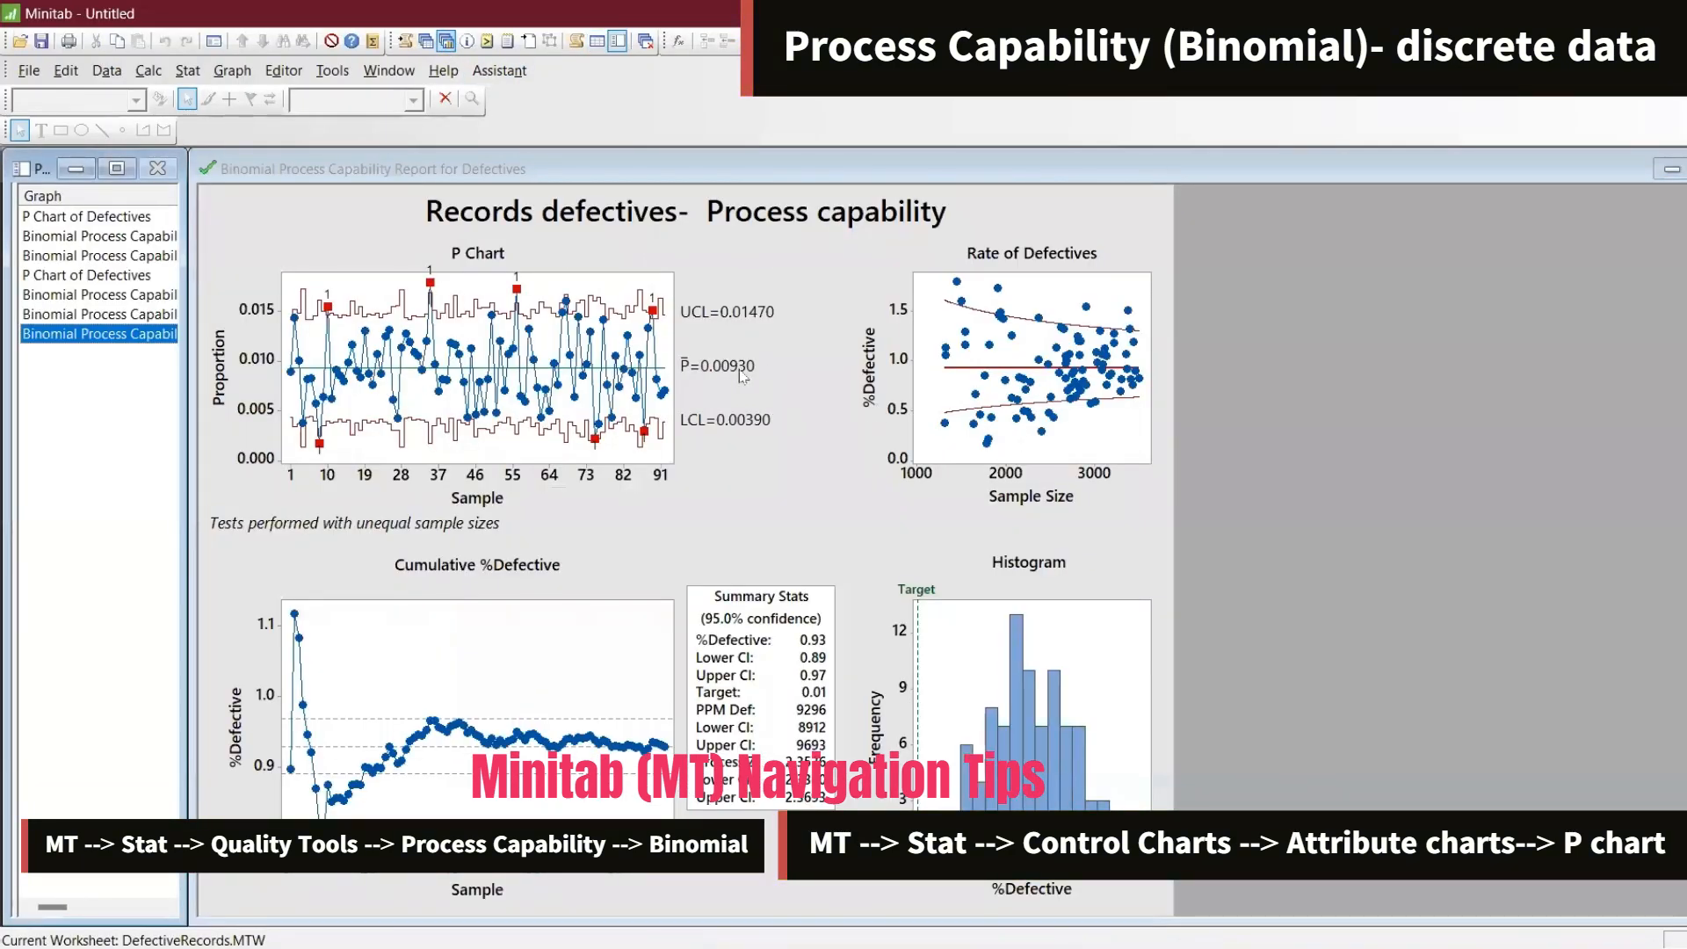
key(alt+Tab)
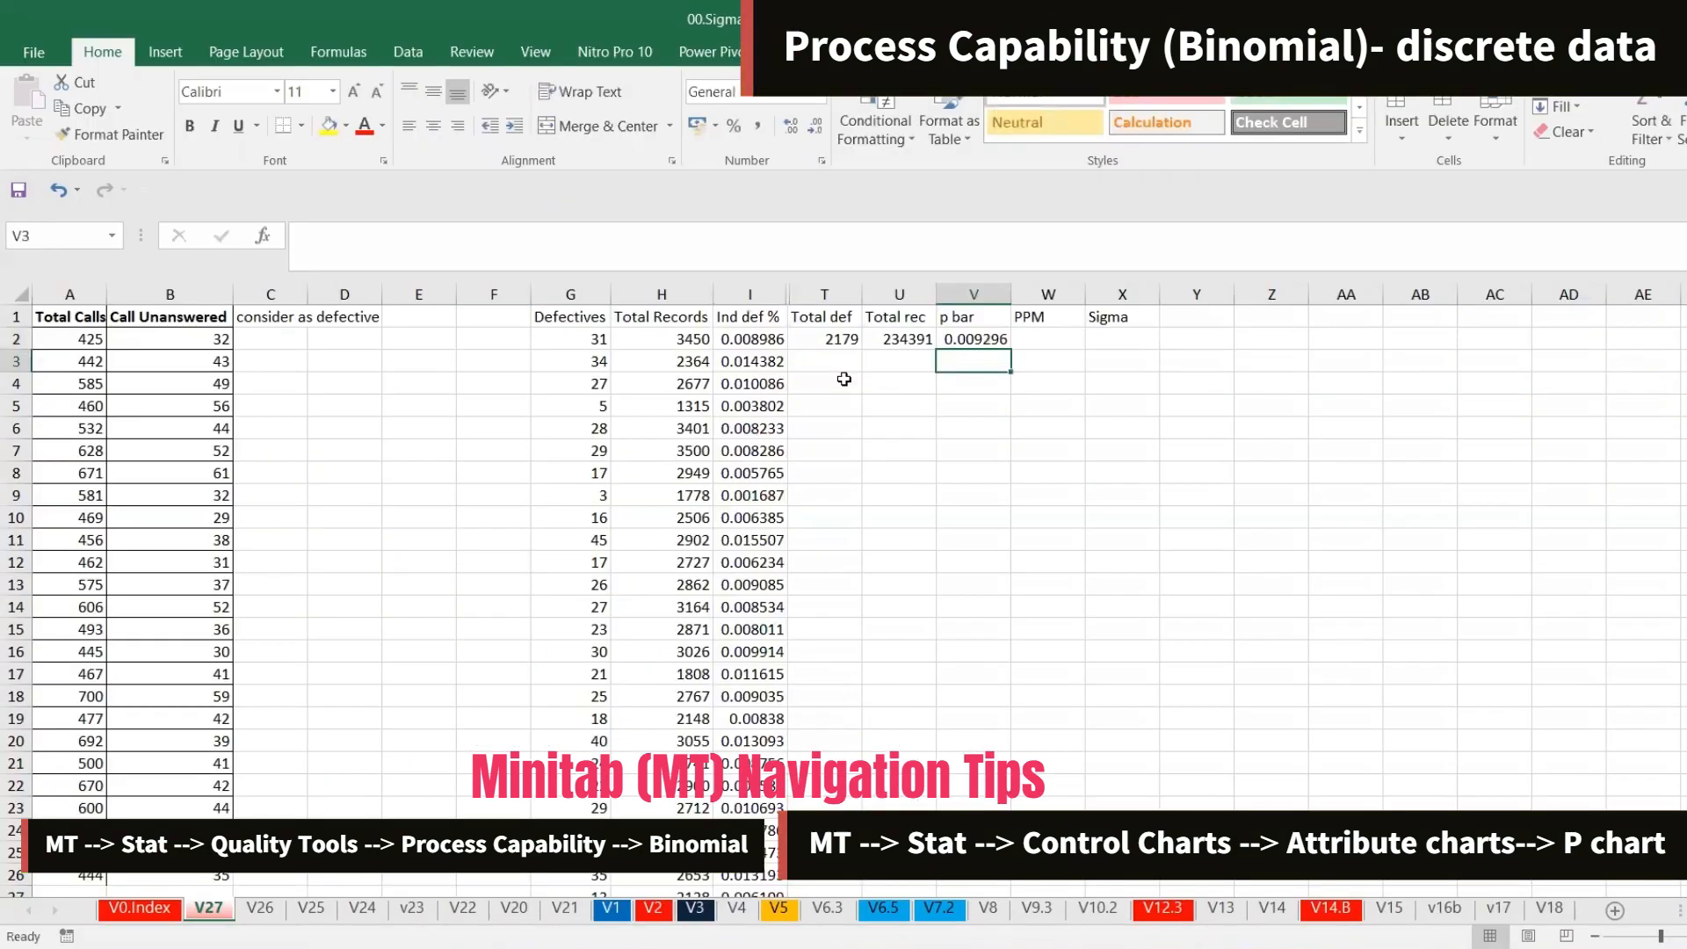
Reduce the p bar in V2 to five decimal places and check it against the Minitab report
click(982, 343)
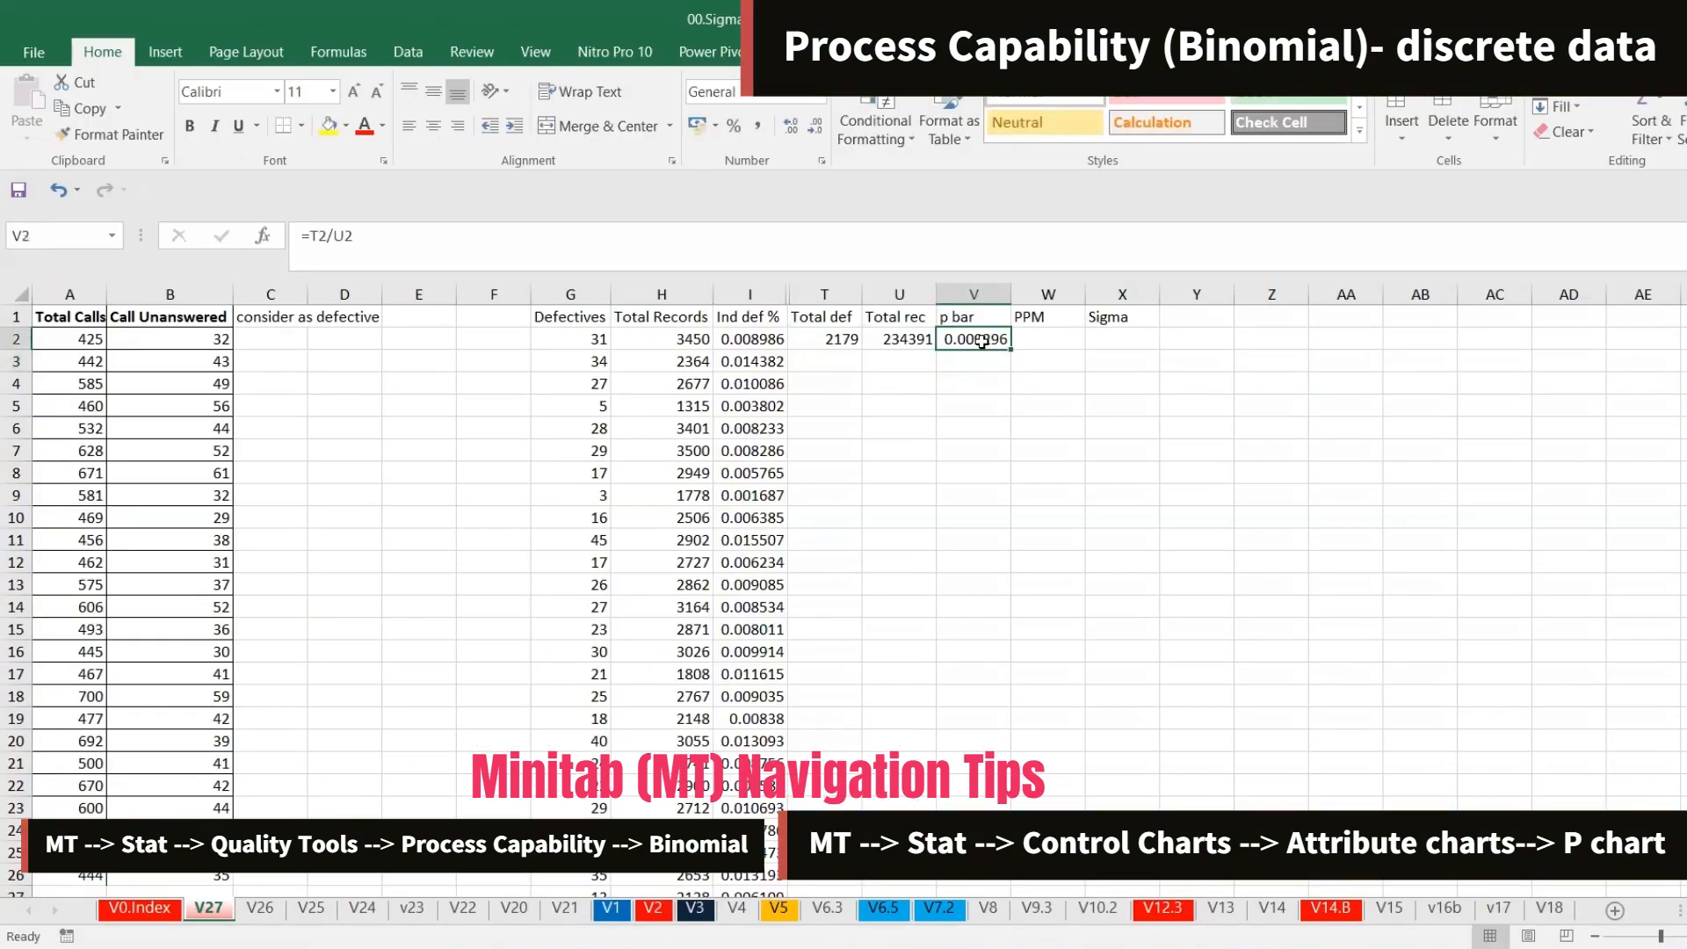
click(816, 131)
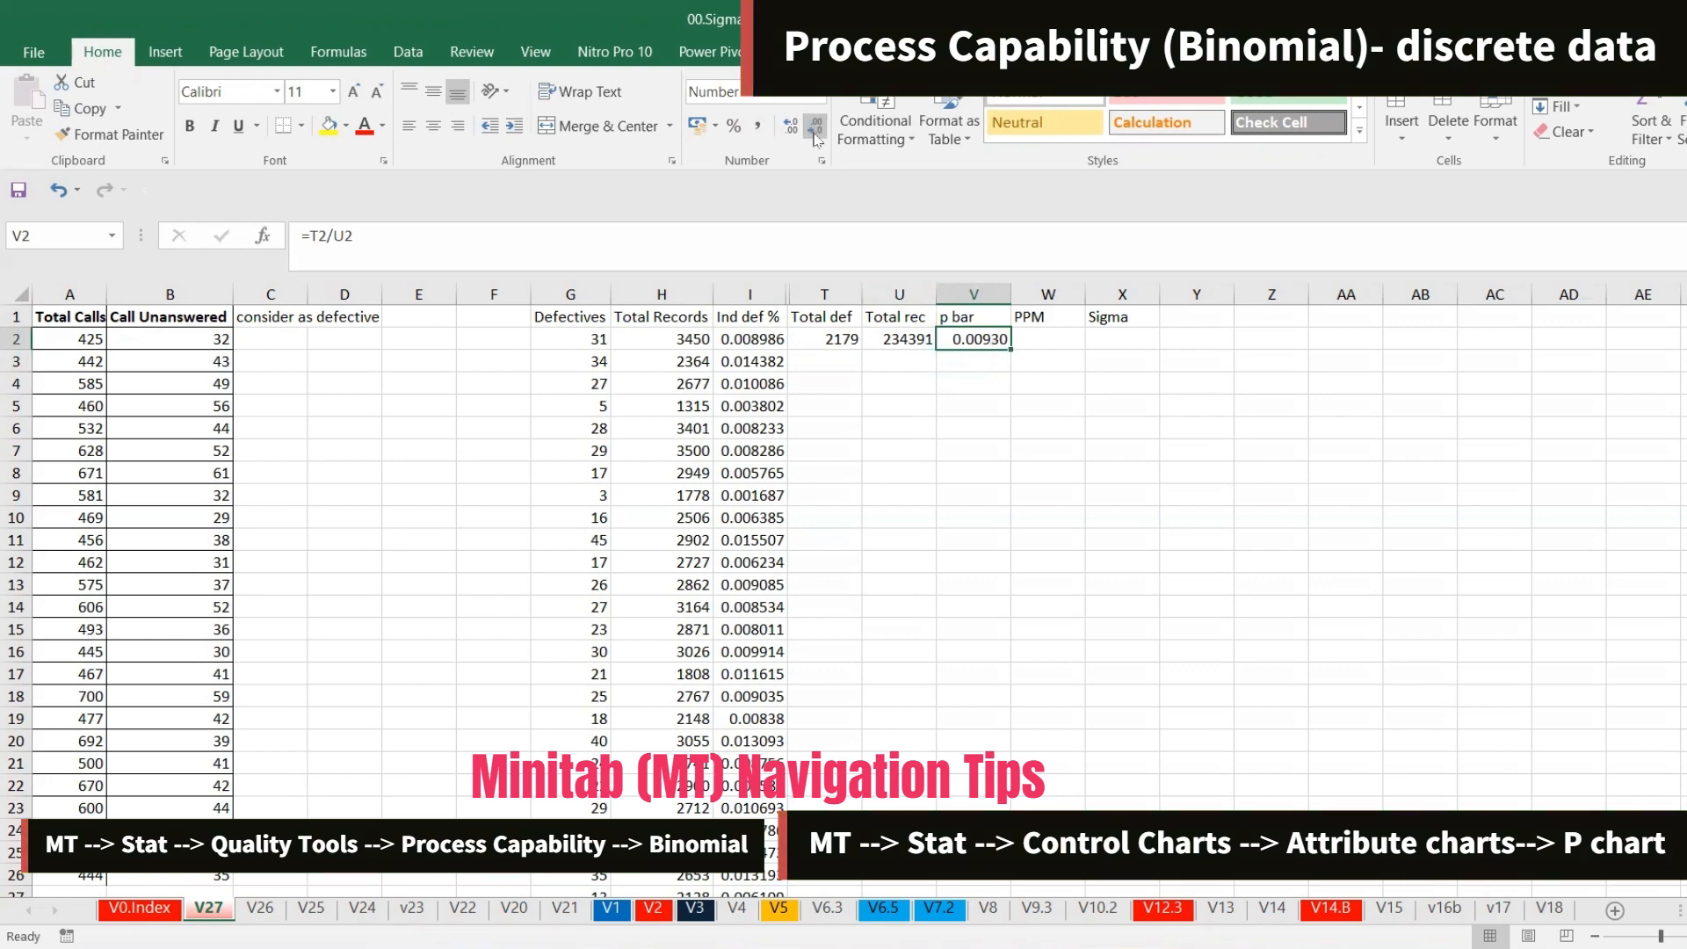
key(alt+Tab)
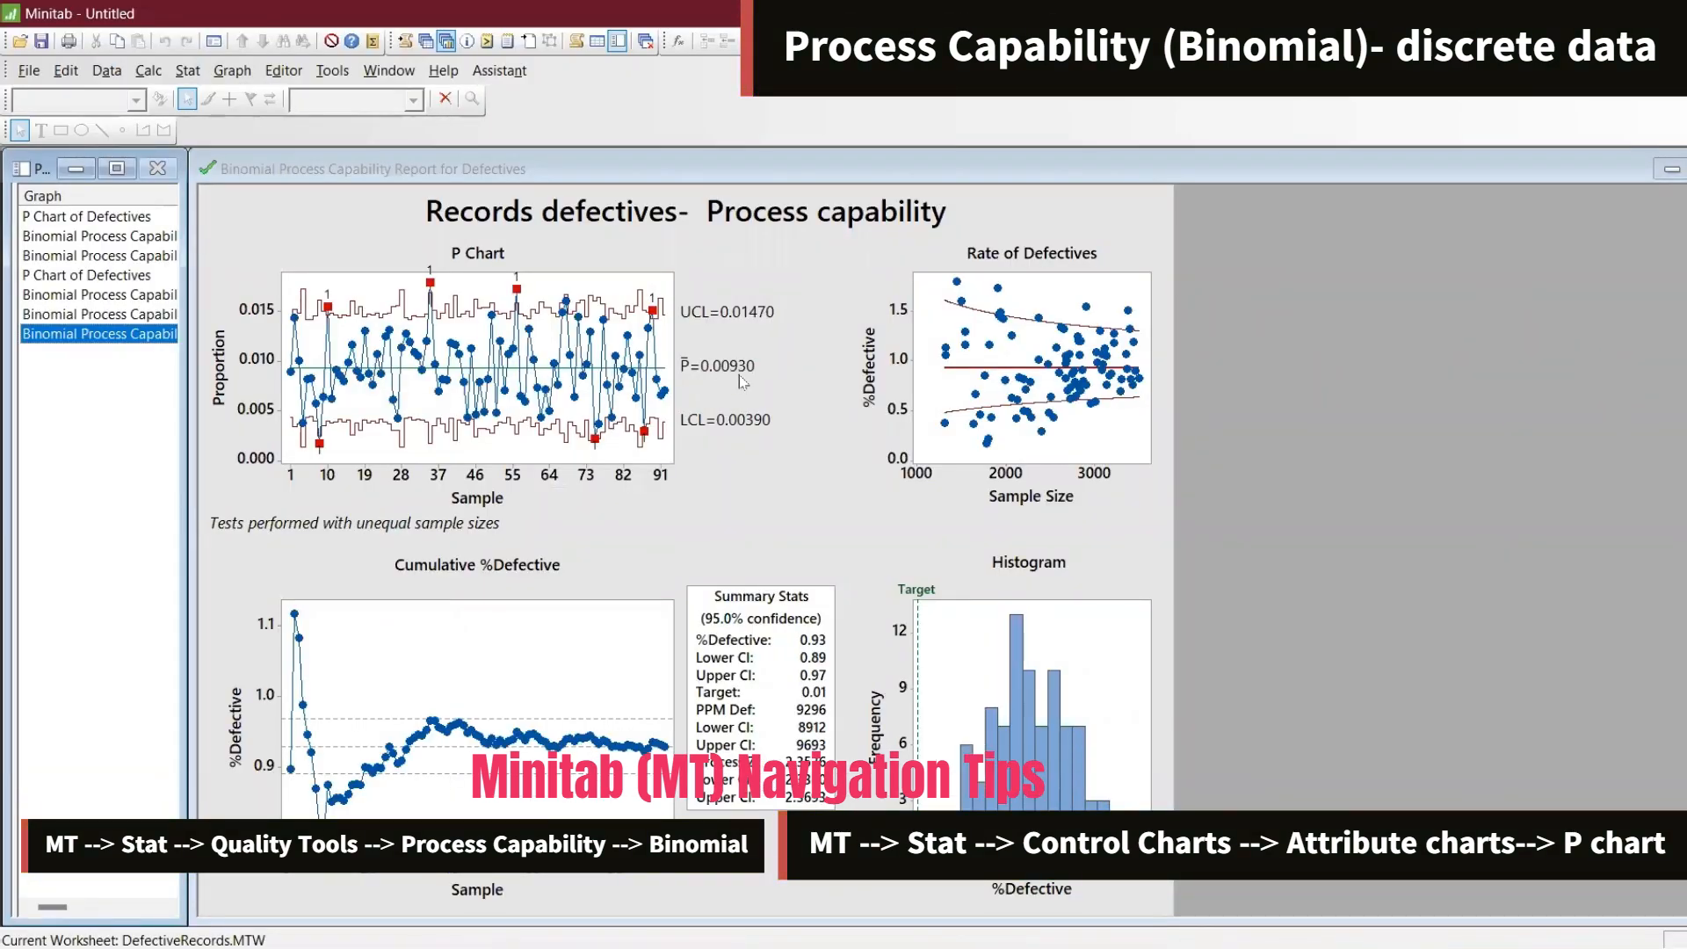
key(alt+Tab)
Enter the formula =(T2*1000000)/(U2) in W2 to compute PPM
click(1055, 348)
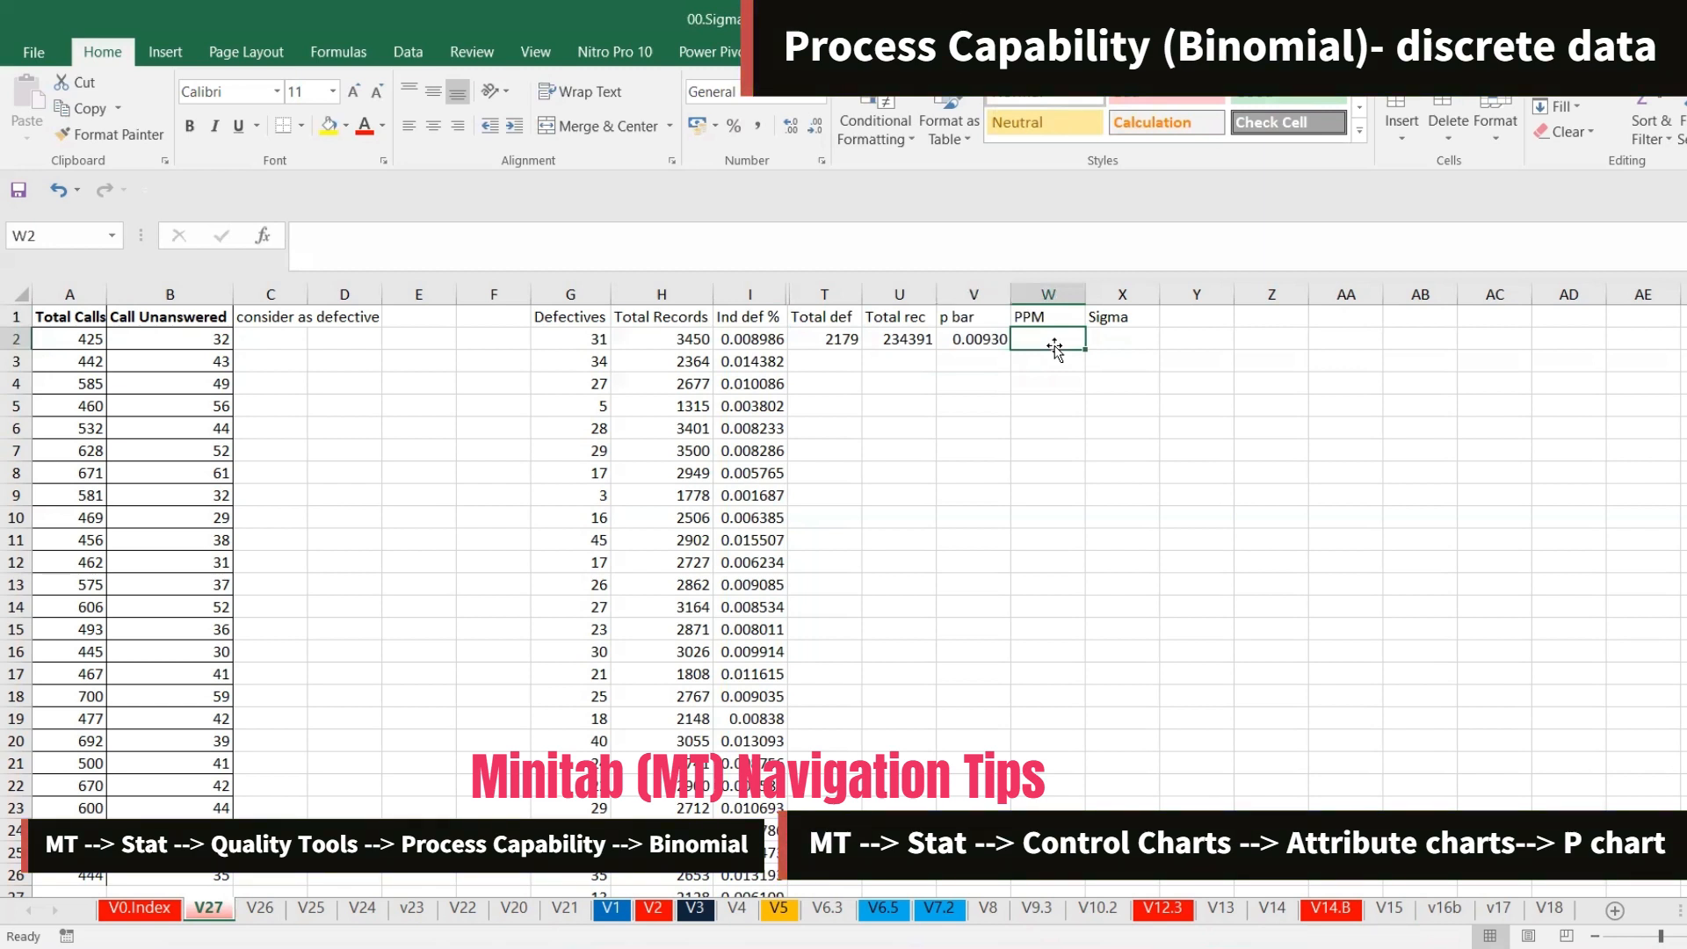
text(=()
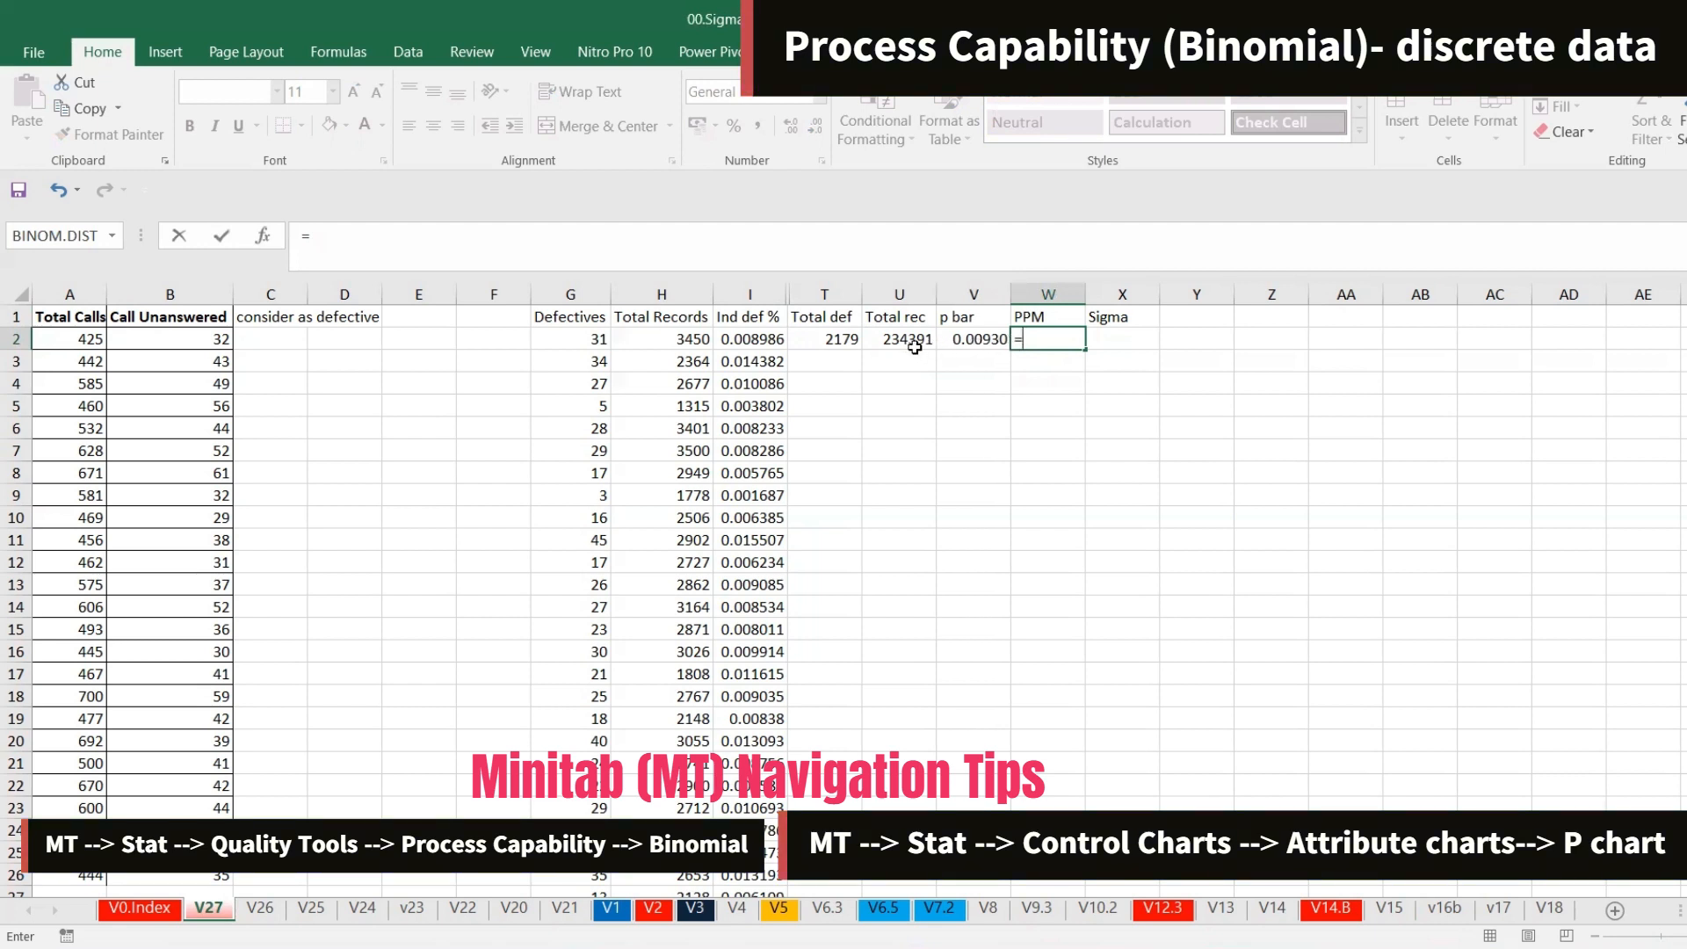
click(849, 341)
text(*)
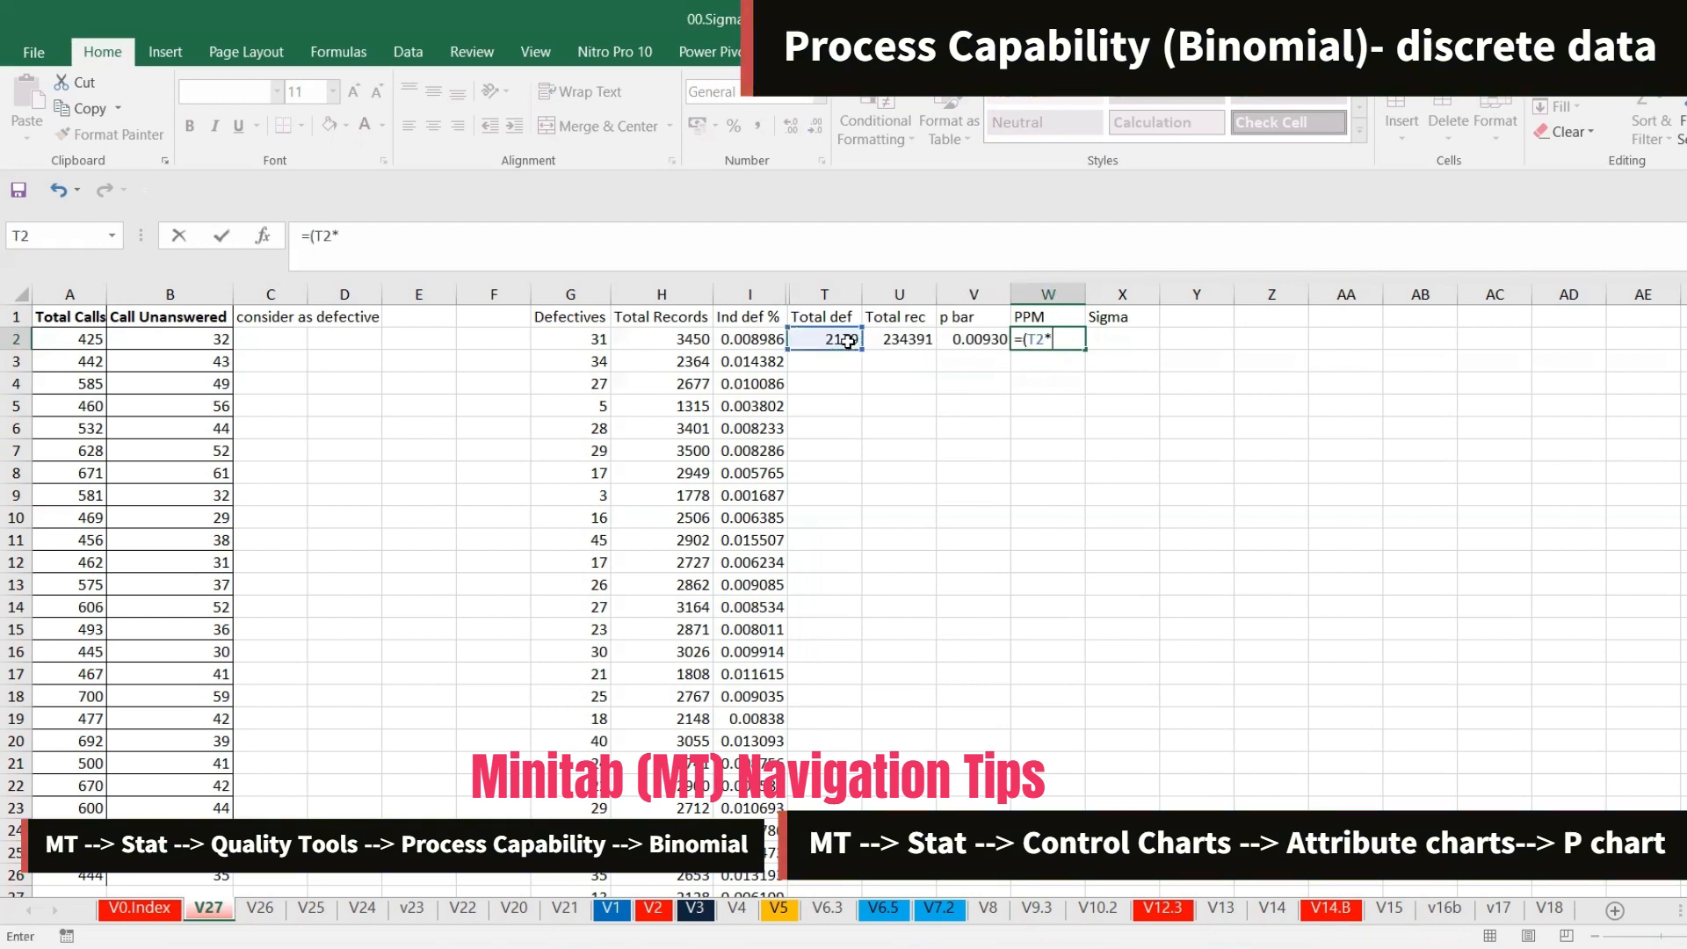
text(1000000)/)
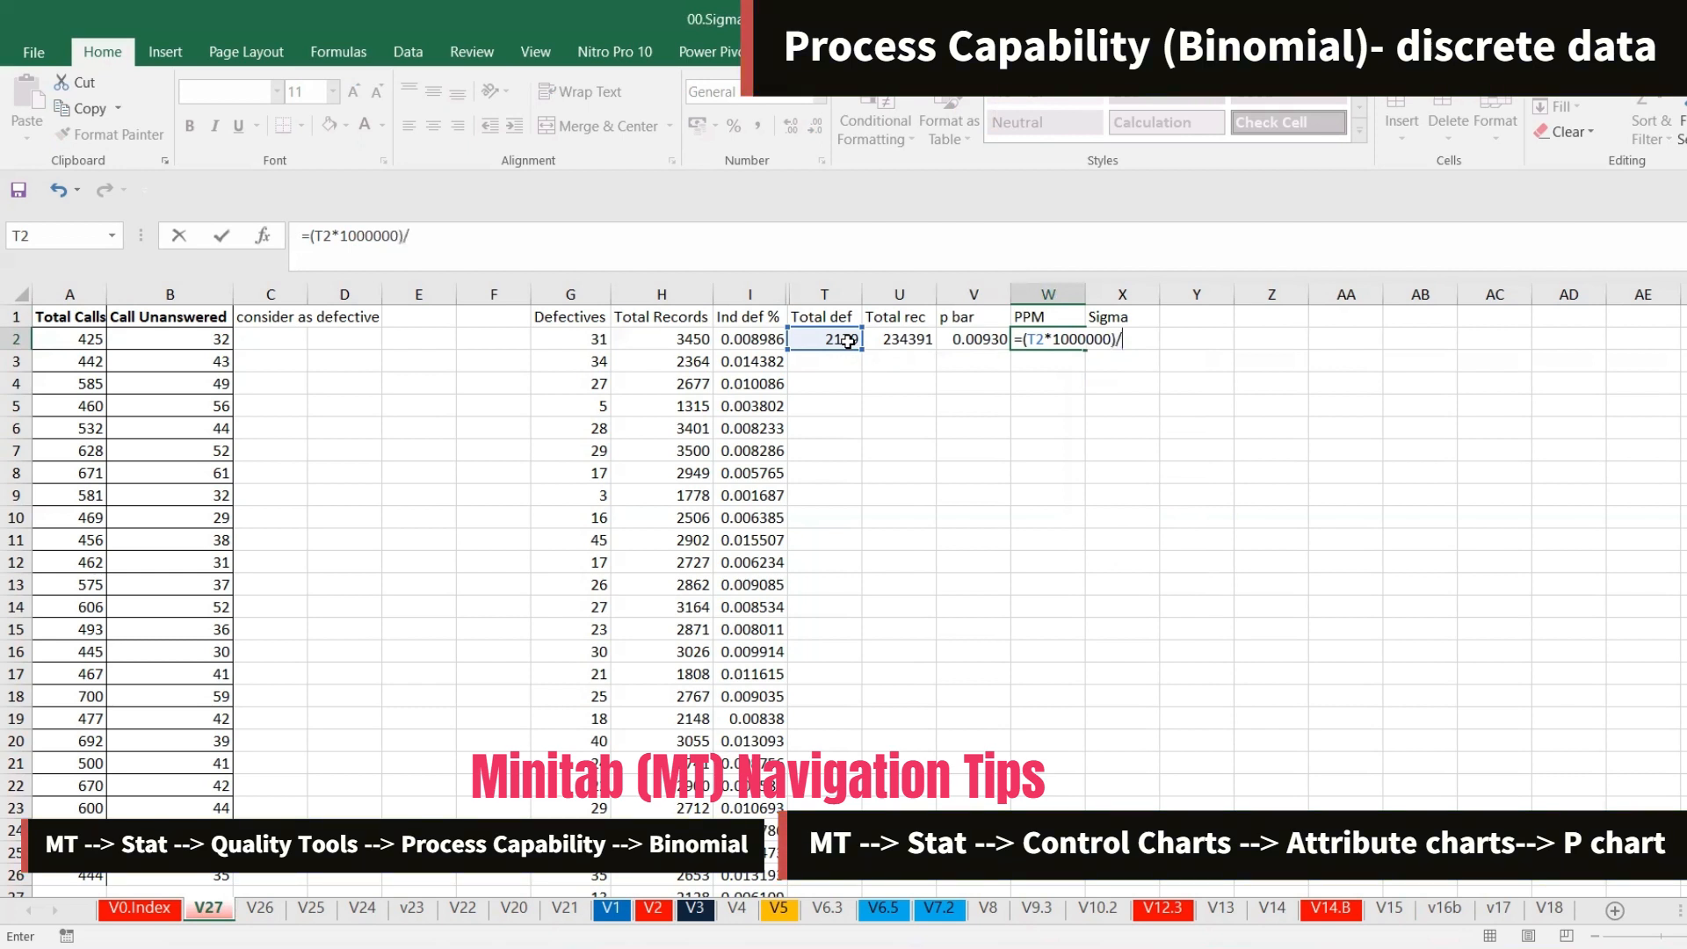
text(()
click(906, 340)
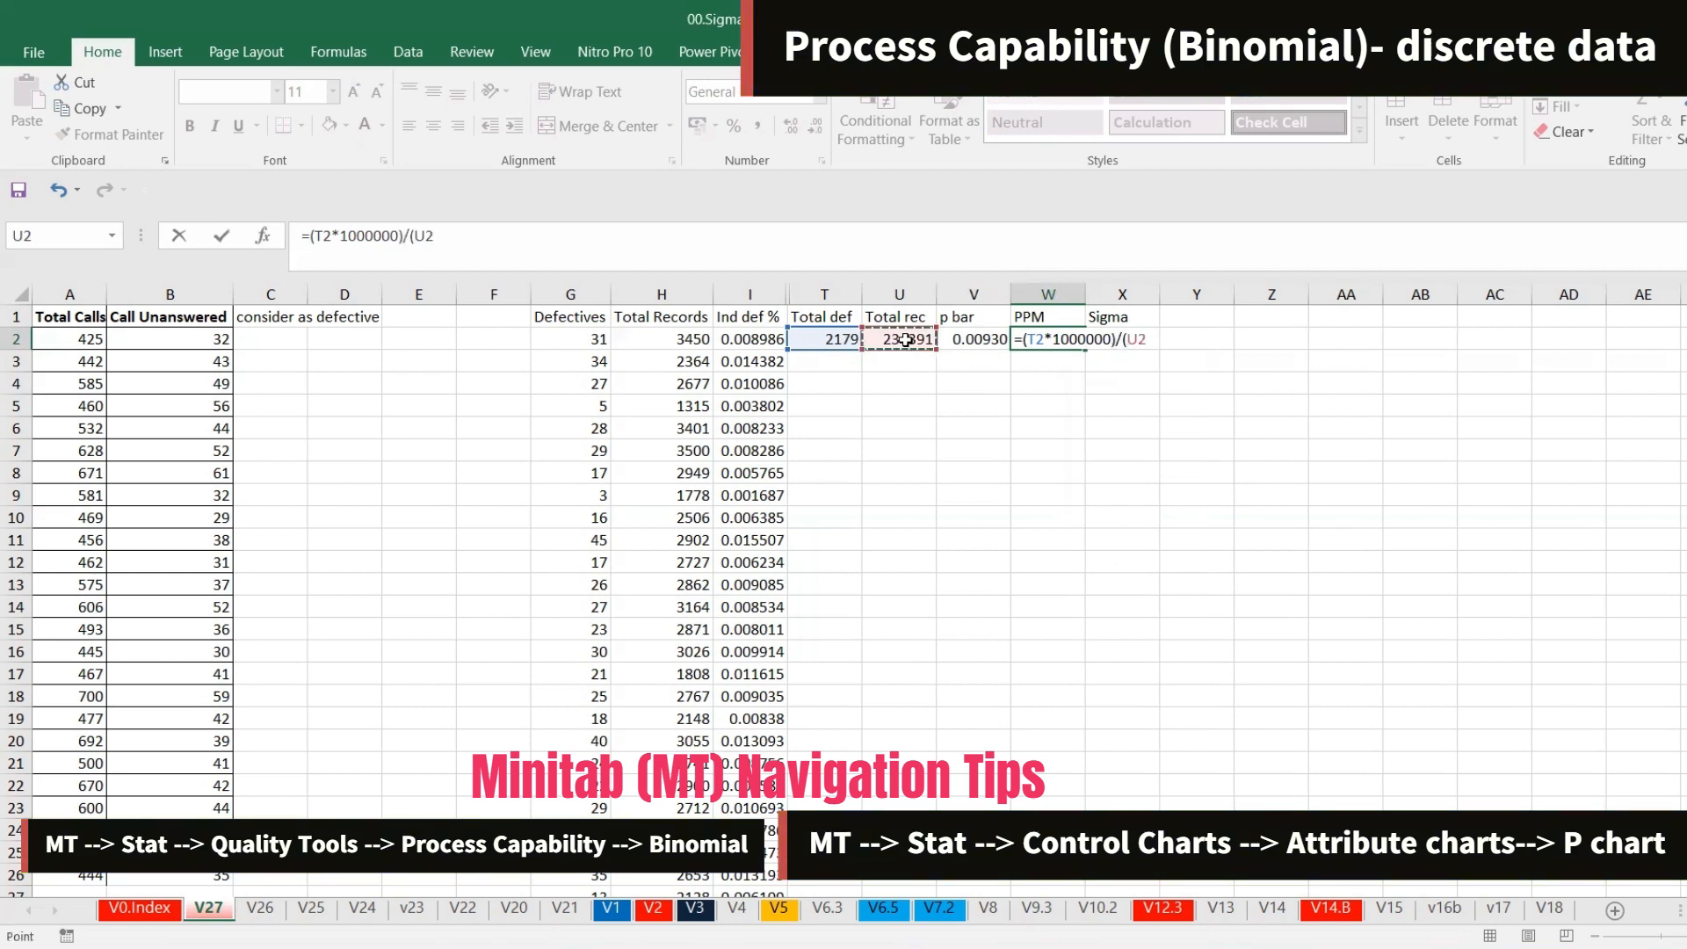
key(Return)
key(Up)
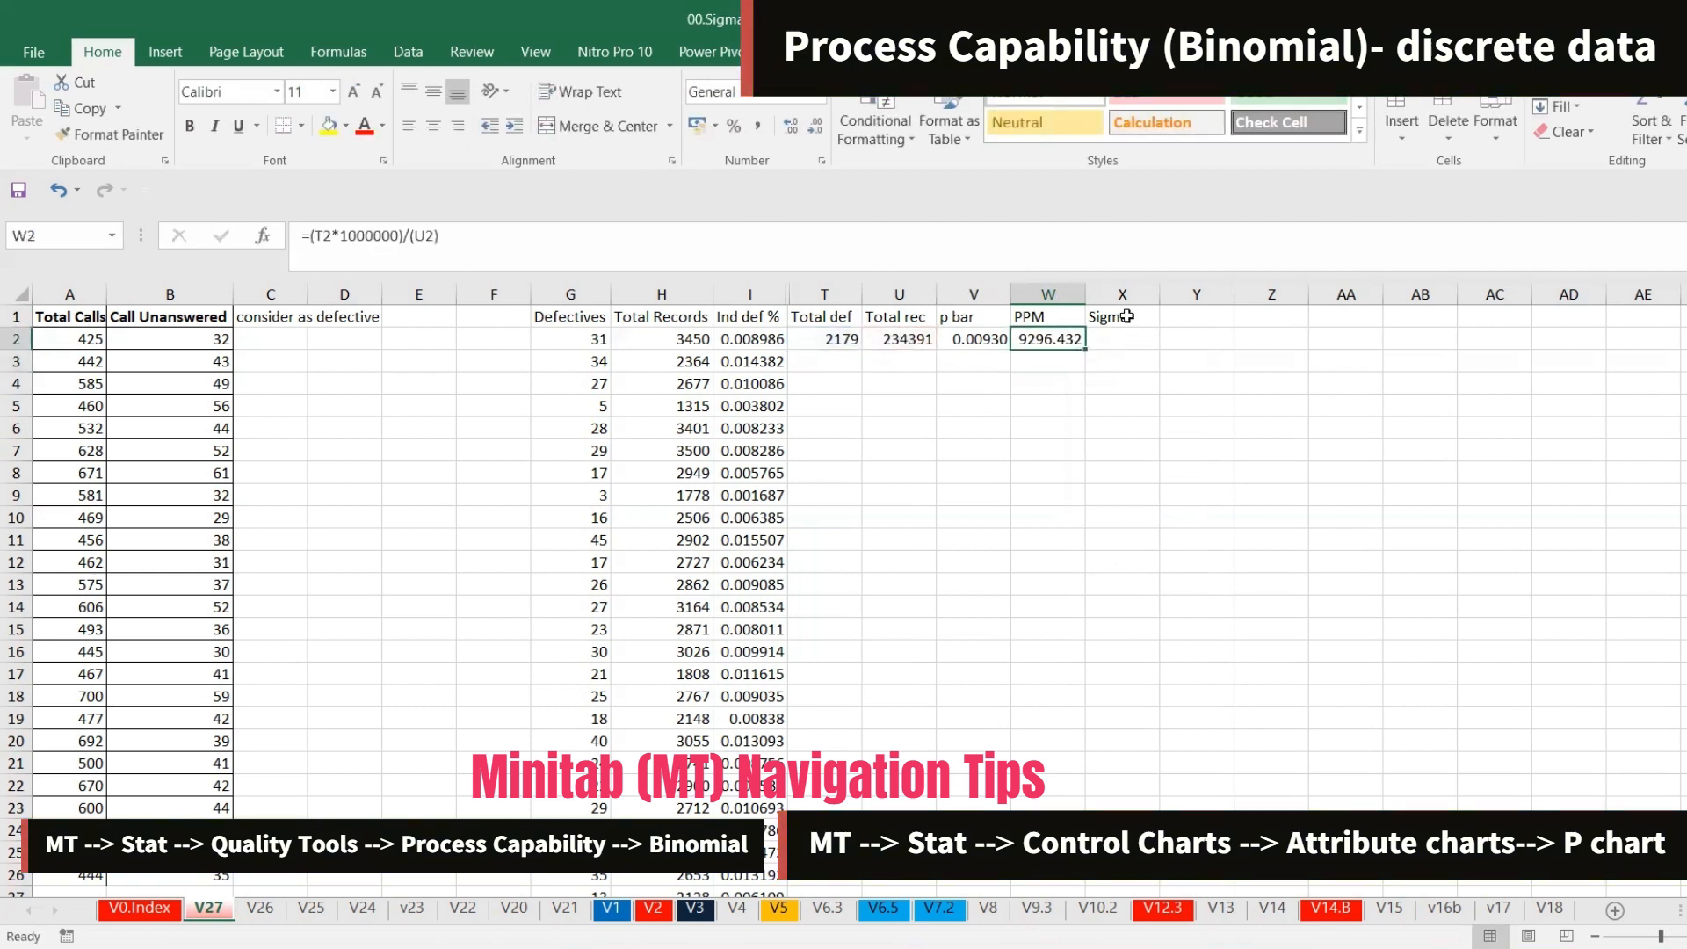
Compare with the report's PPM Def and round W2's PPM to a whole number by decreasing decimals
key(alt+Tab)
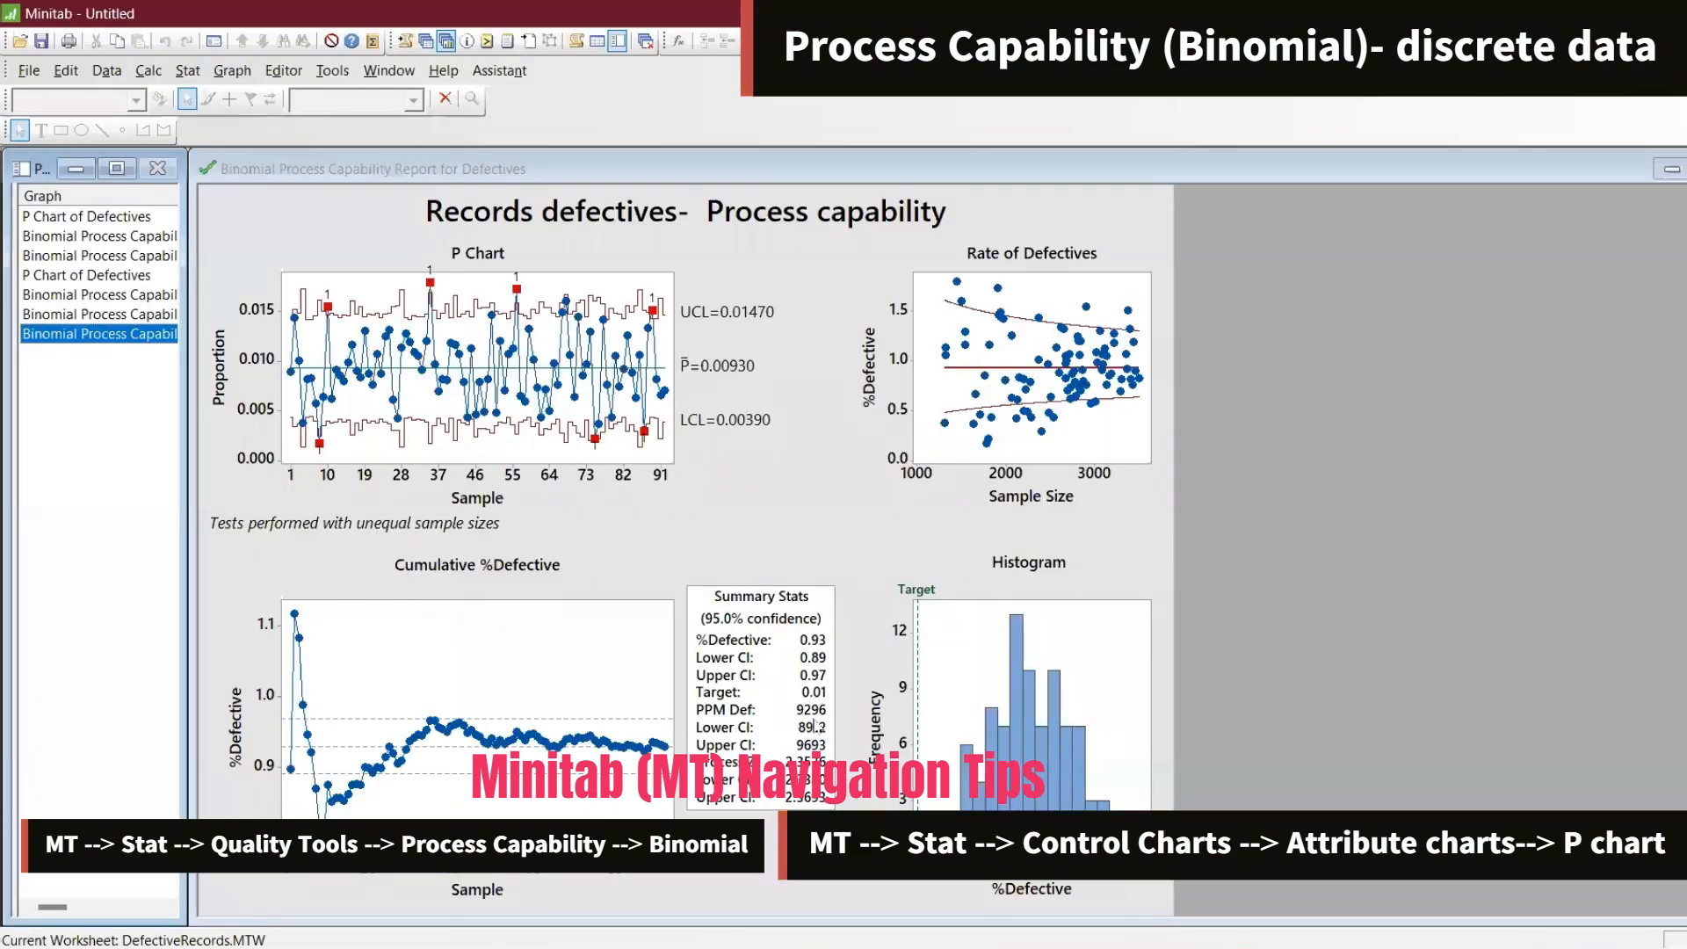
key(alt+Tab)
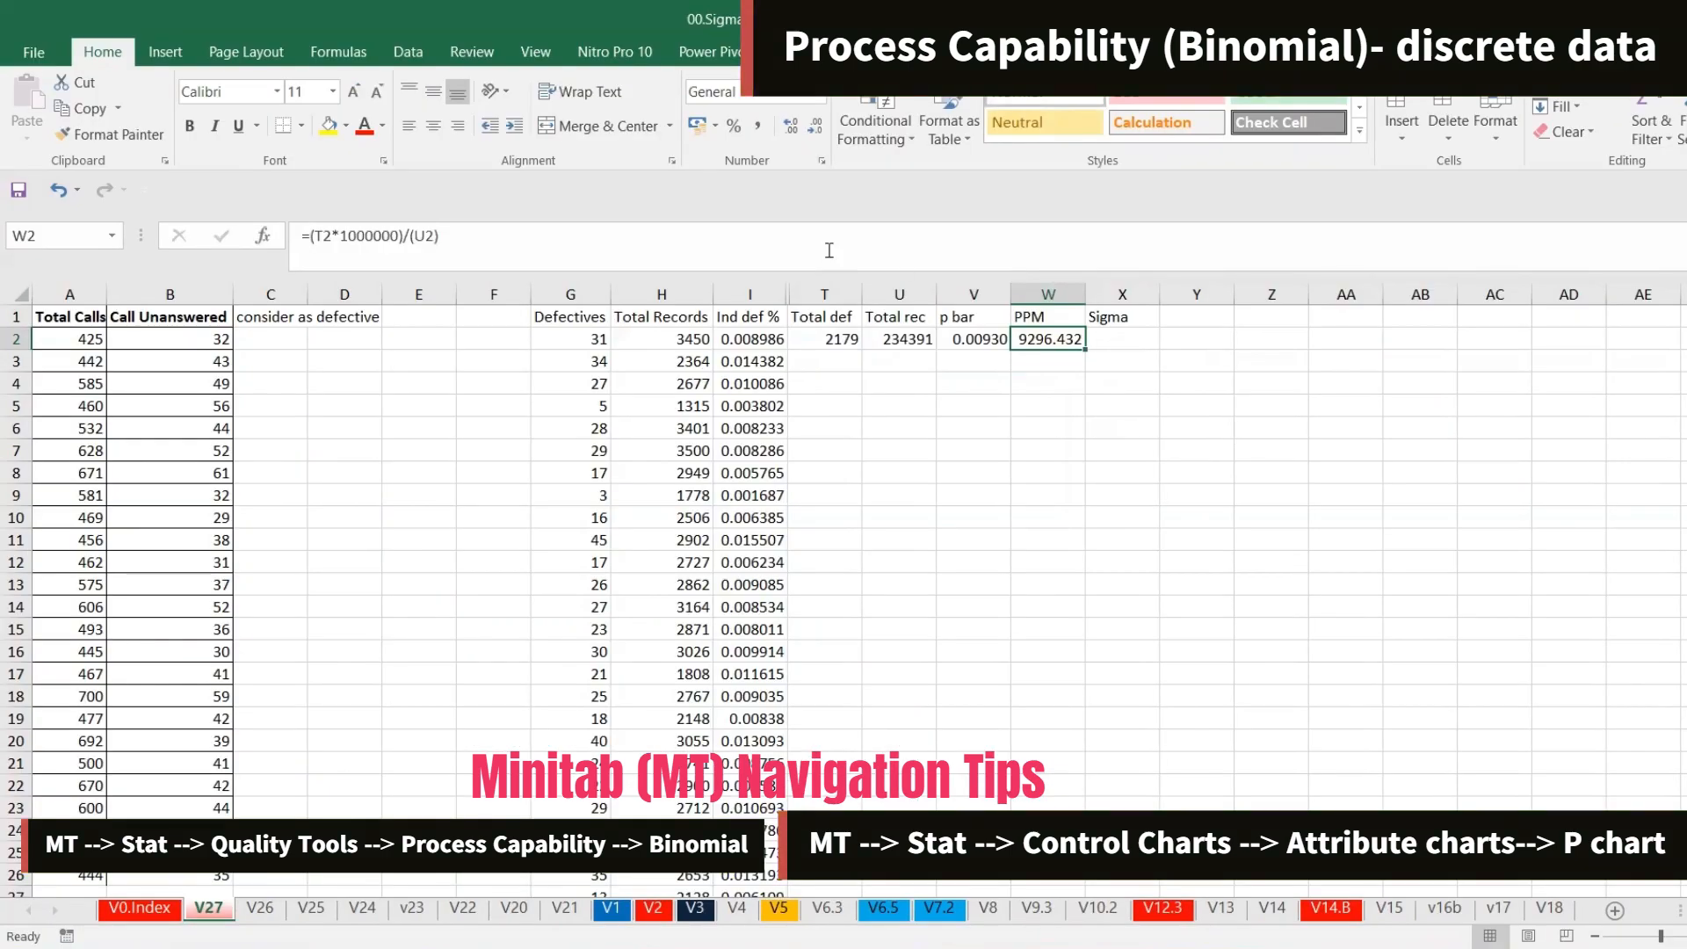
click(816, 128)
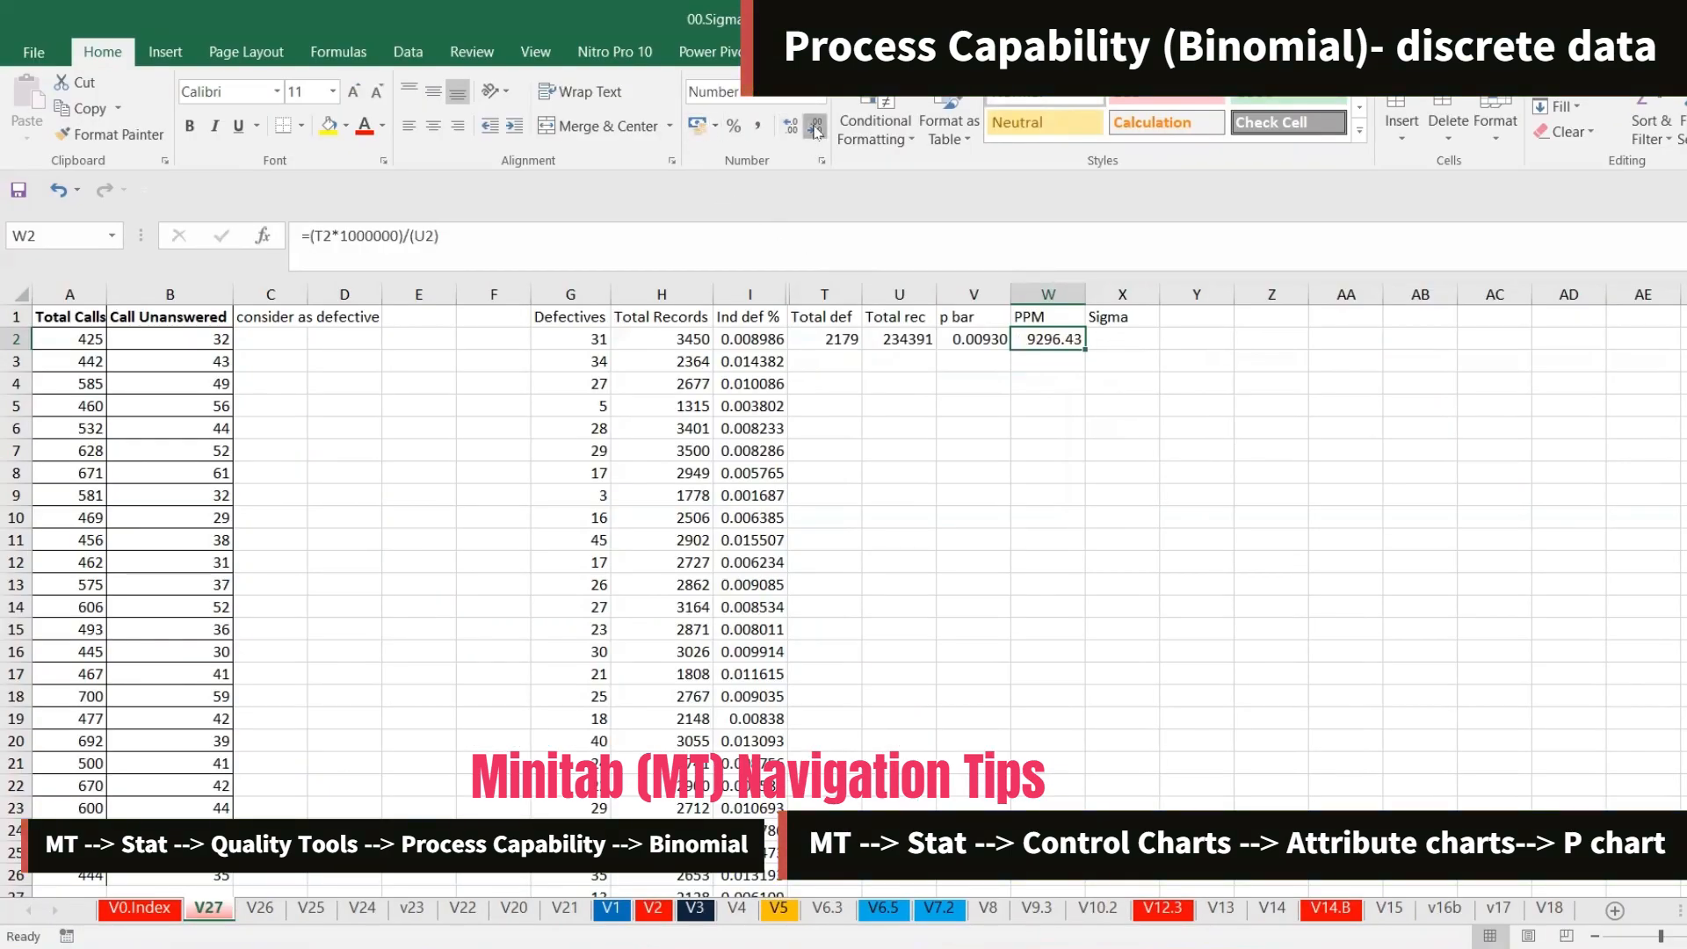
click(815, 128)
click(815, 128)
Enter =NORM.S.INV(1-W2/1000000) in X2 for sigma and restore the Sigma heading in X1
click(1124, 341)
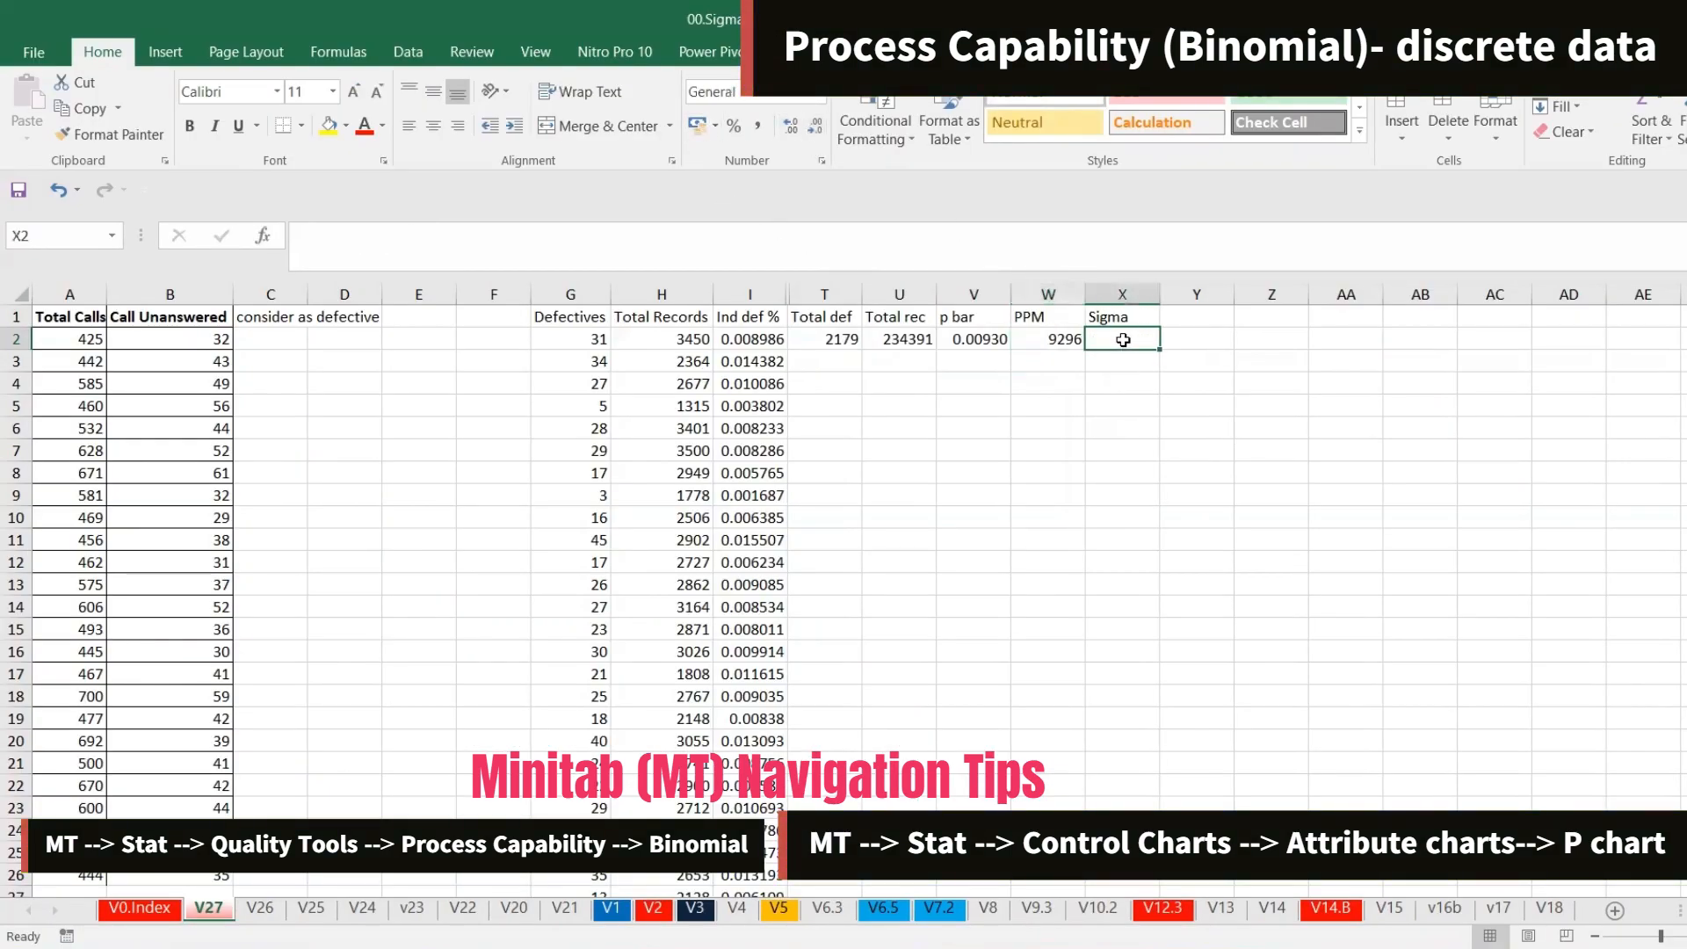
text(=n)
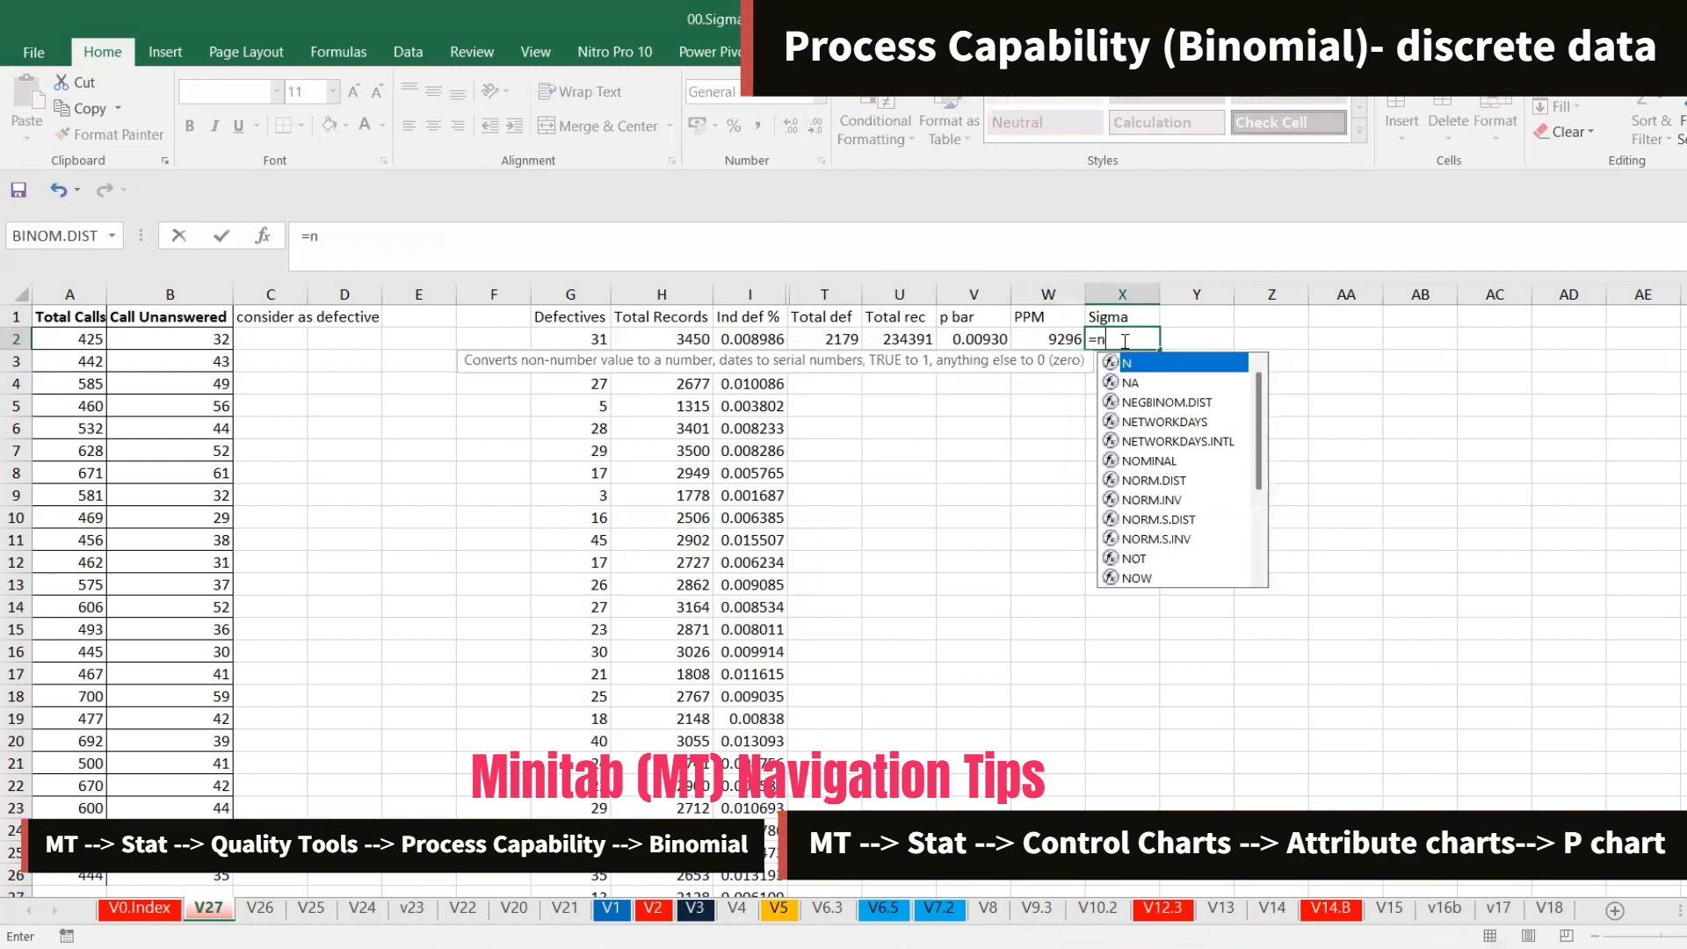
key(Down)
key(Down)
key(Down)
key(Down)
key(Down)
key(Down)
key(Down)
key(Down)
key(Down)
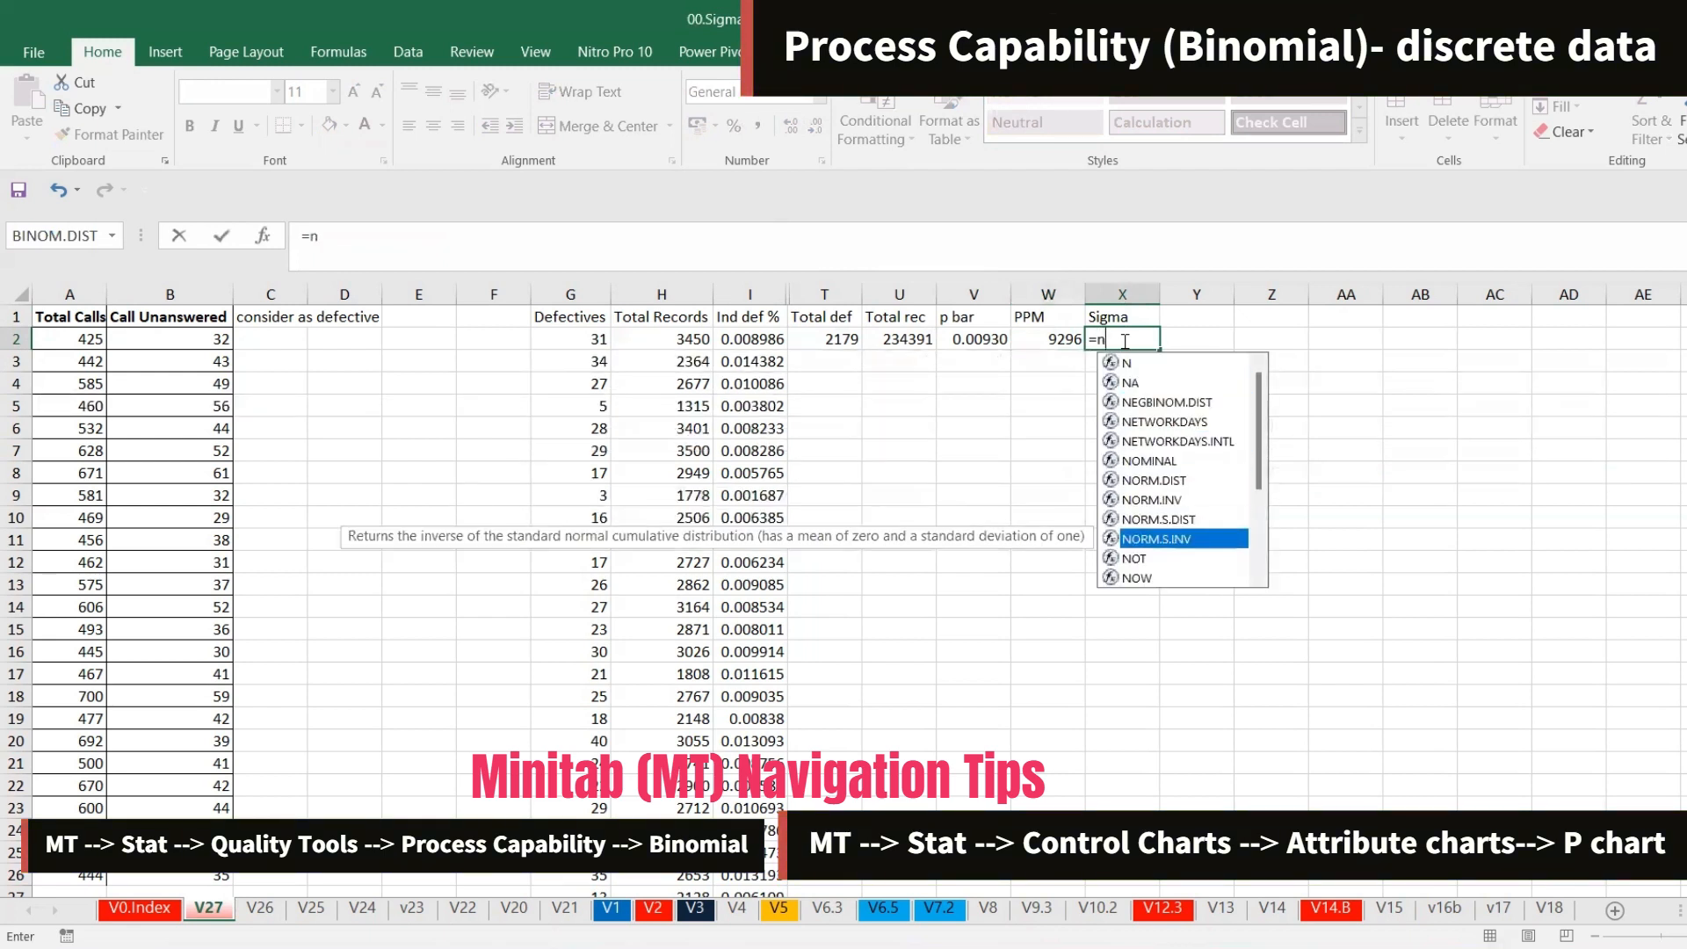
key(Tab)
text(1-)
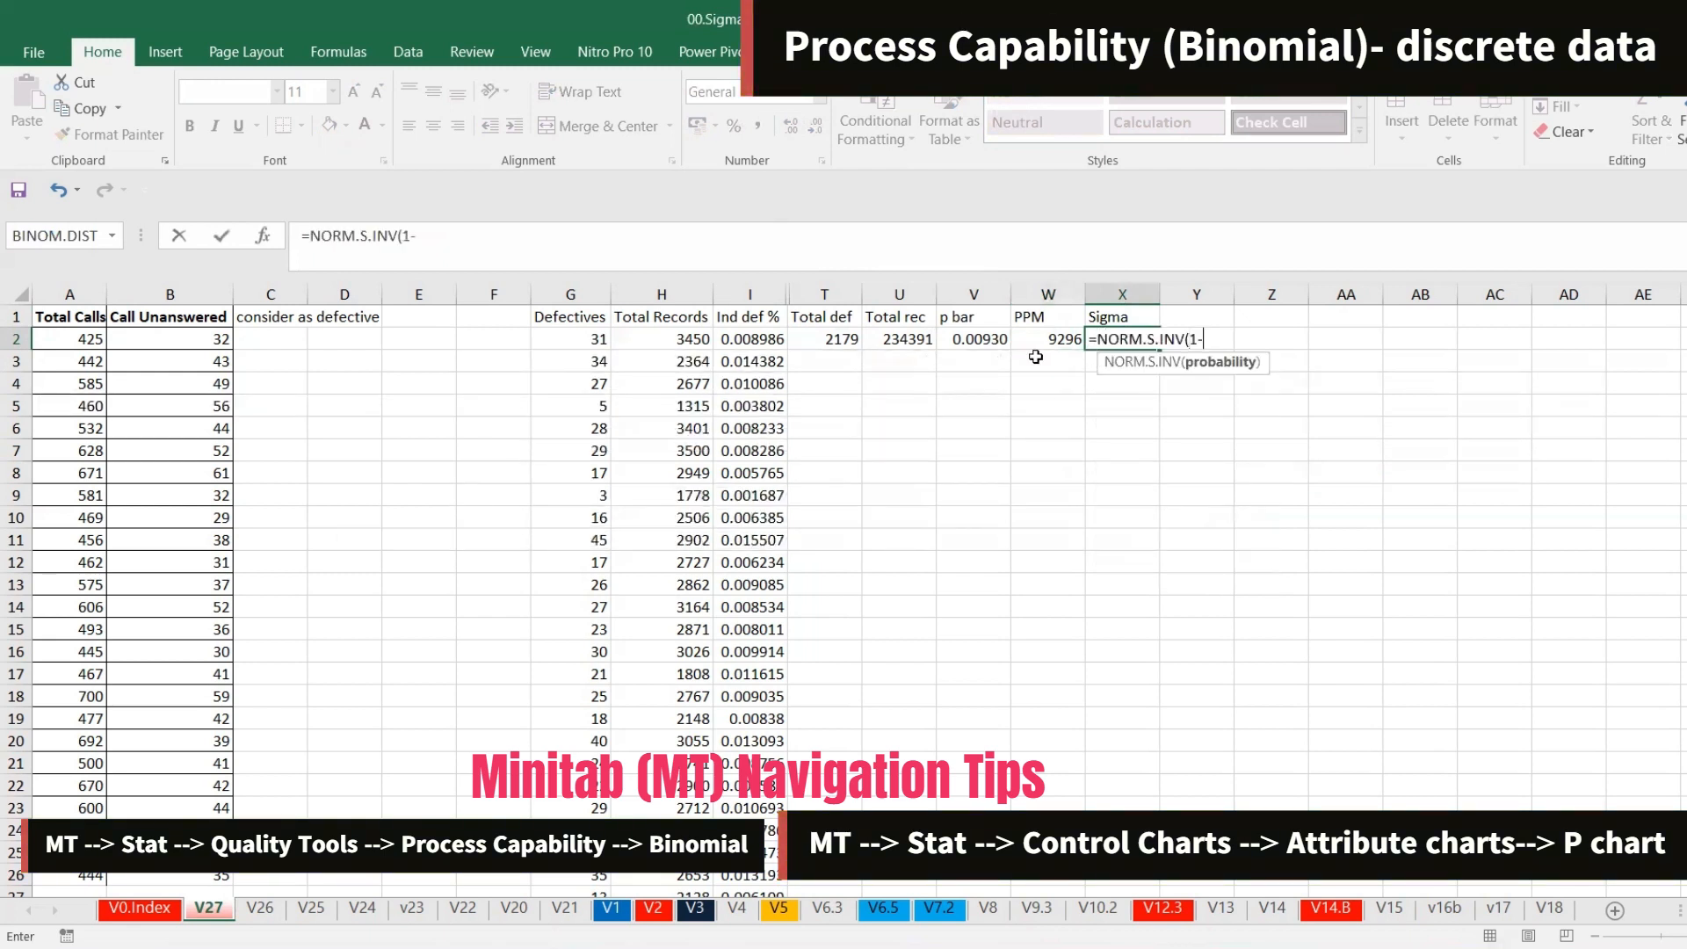
click(1028, 343)
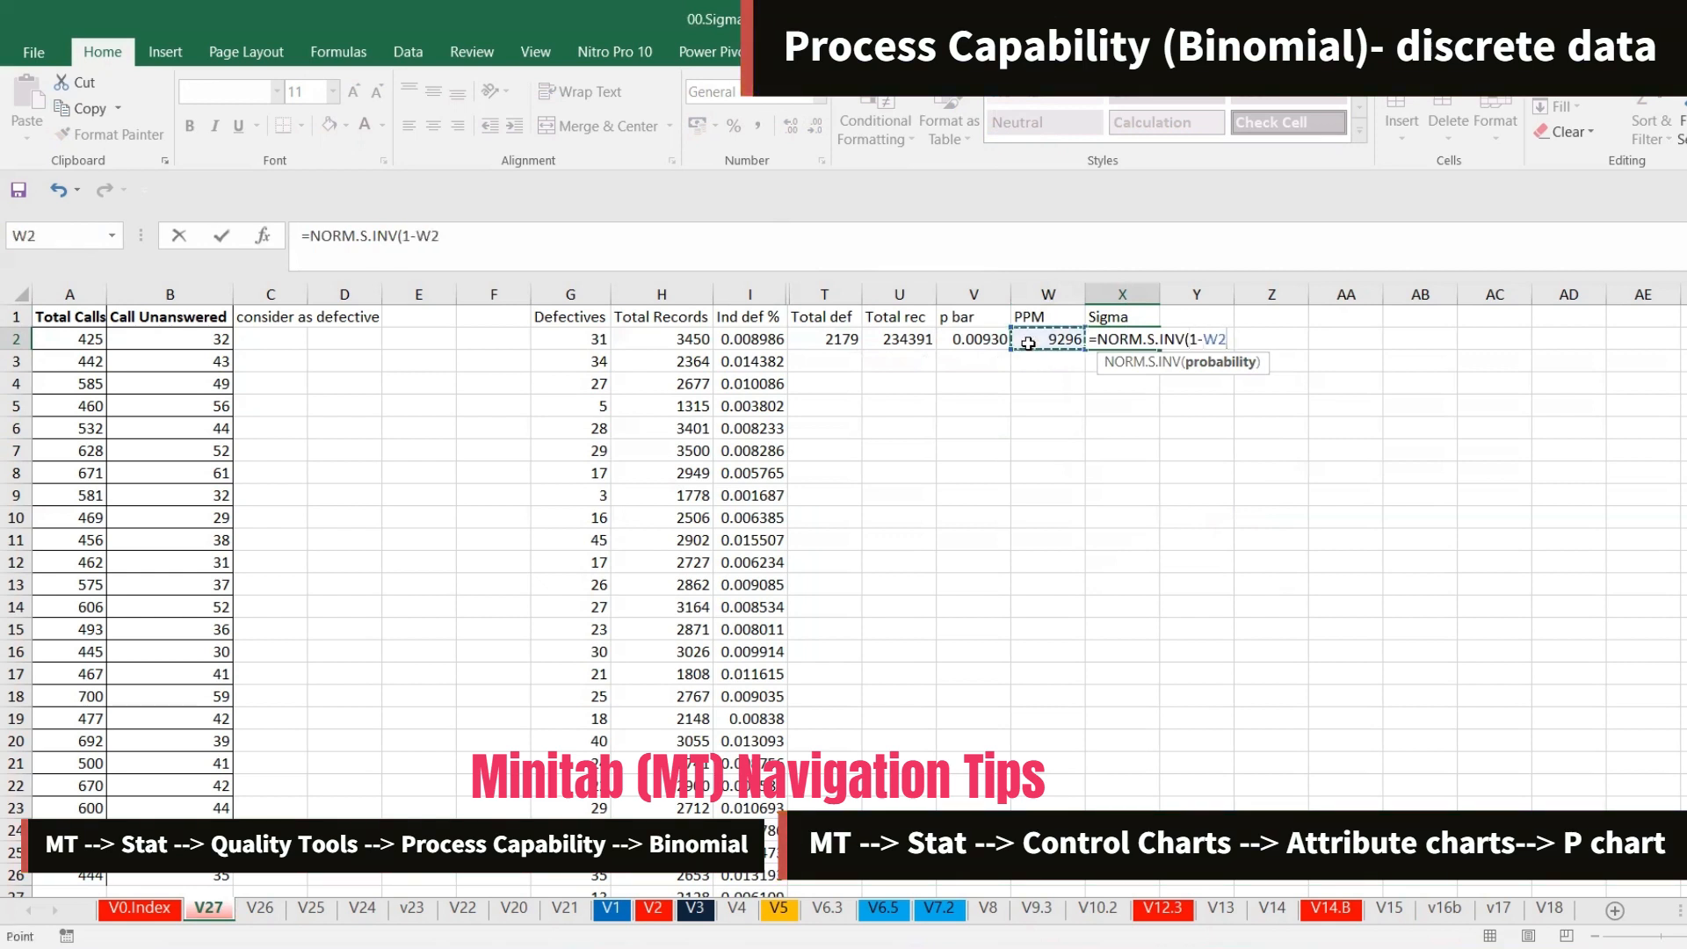
text(/1e6)
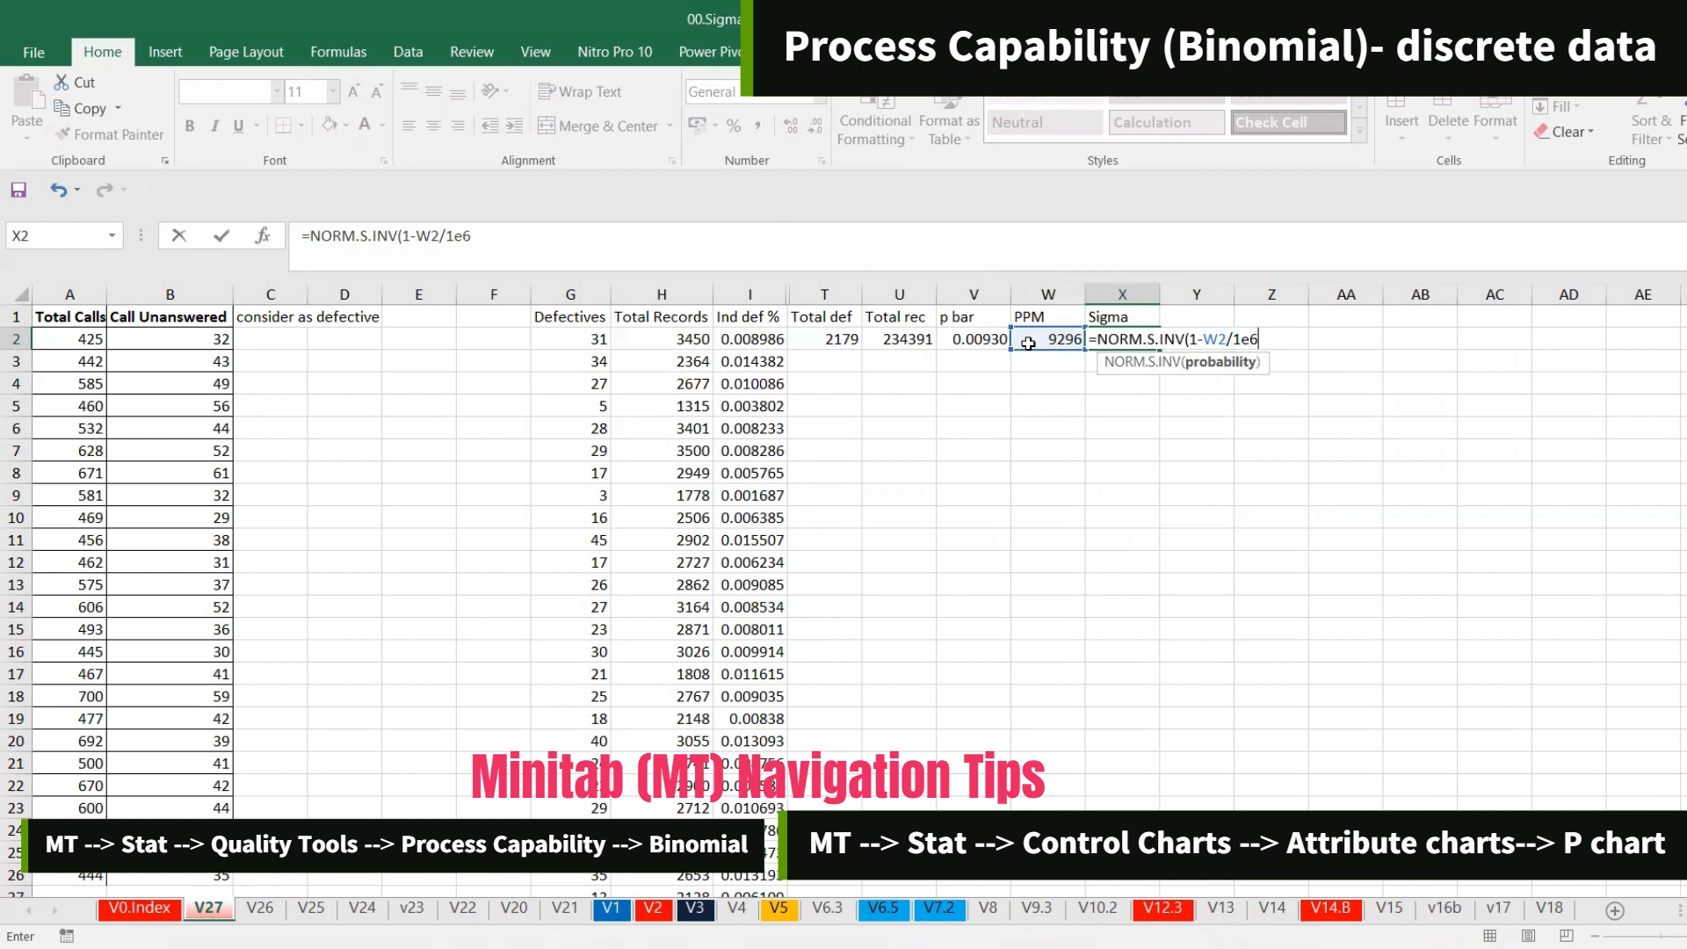
key(Up)
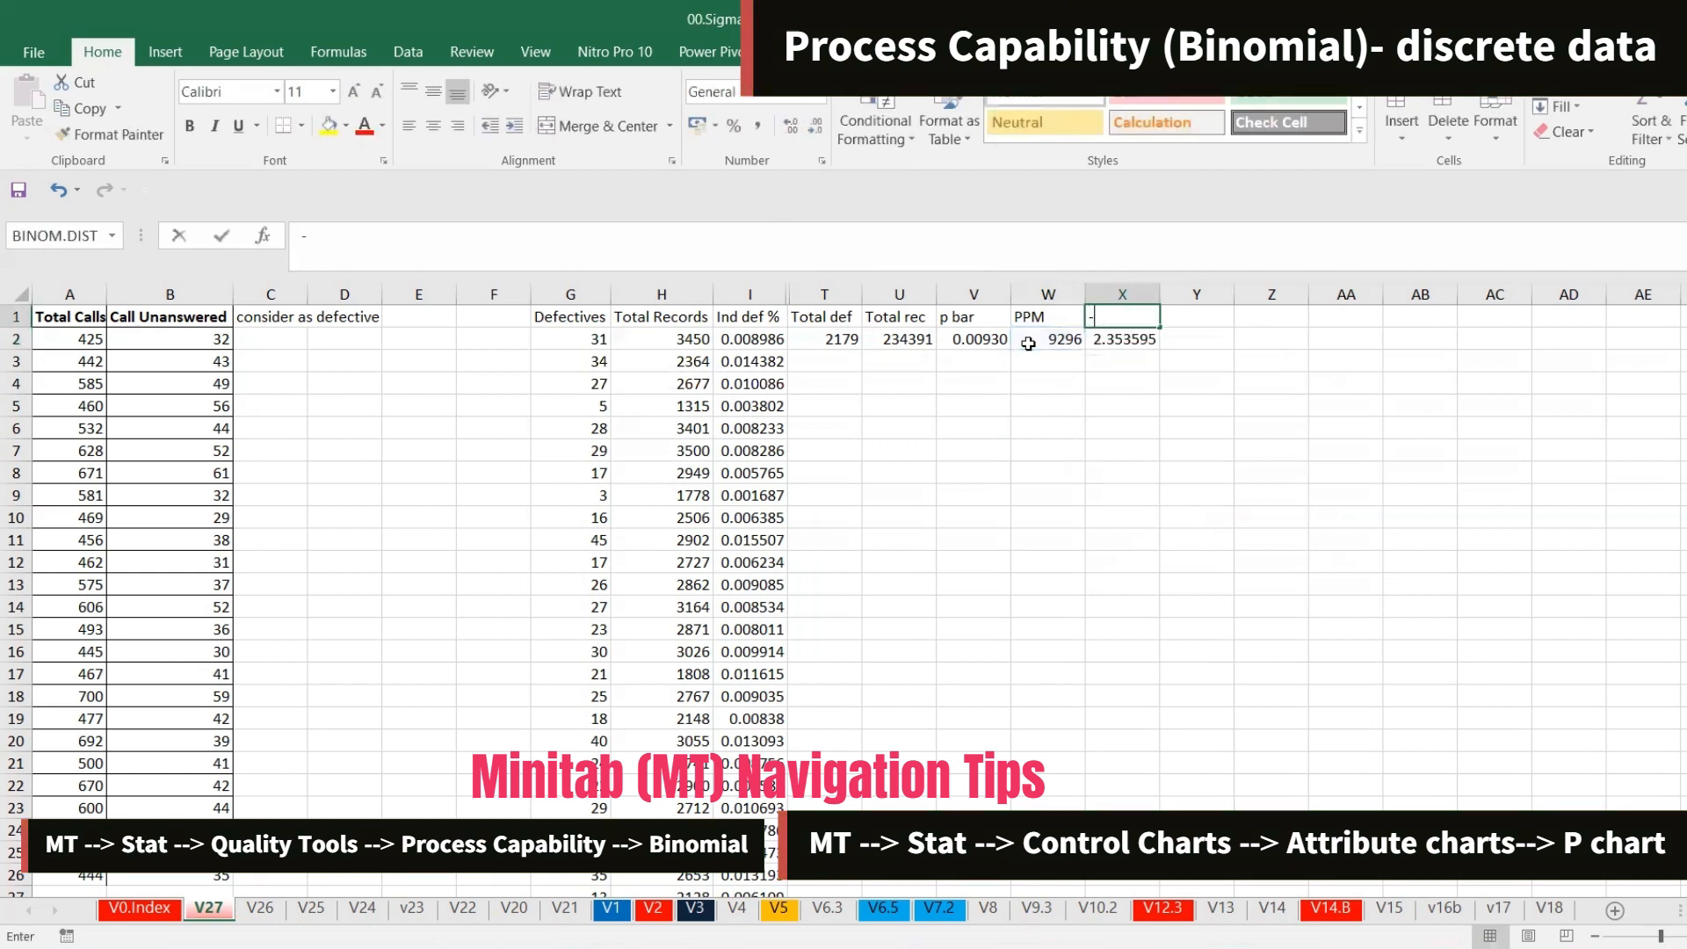
text(Sigma)
key(Up)
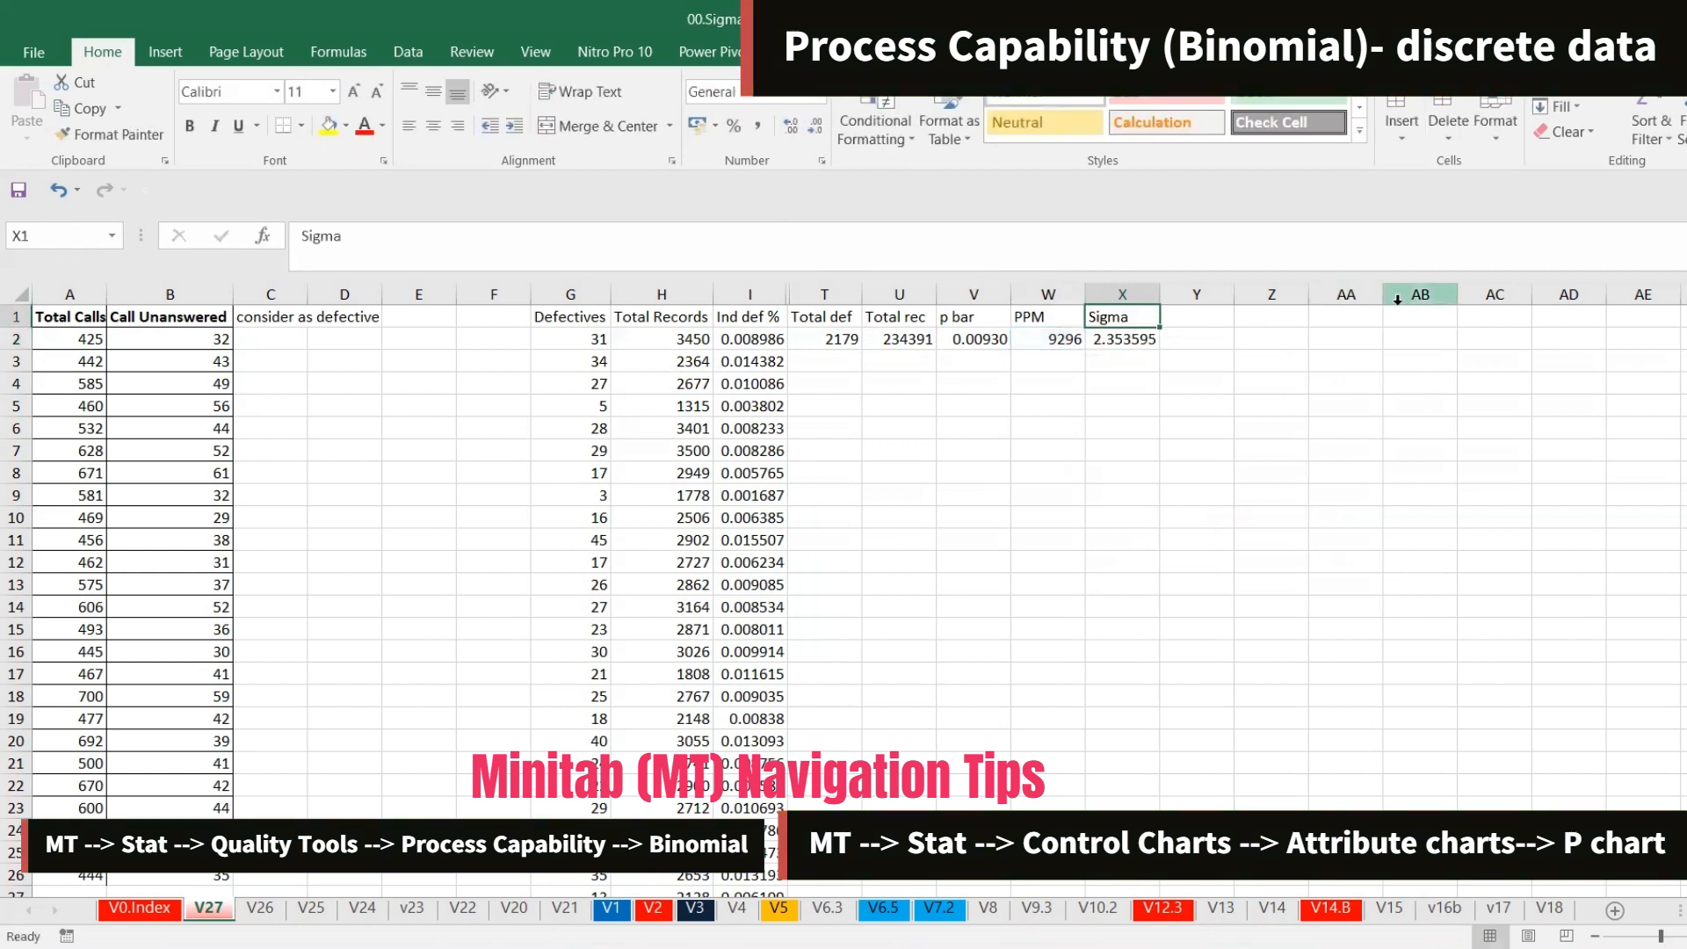
Rewrite X2's formula as =NORM.S.INV(1-W2/1000000)+1.5 and reduce its decimal places
click(1133, 338)
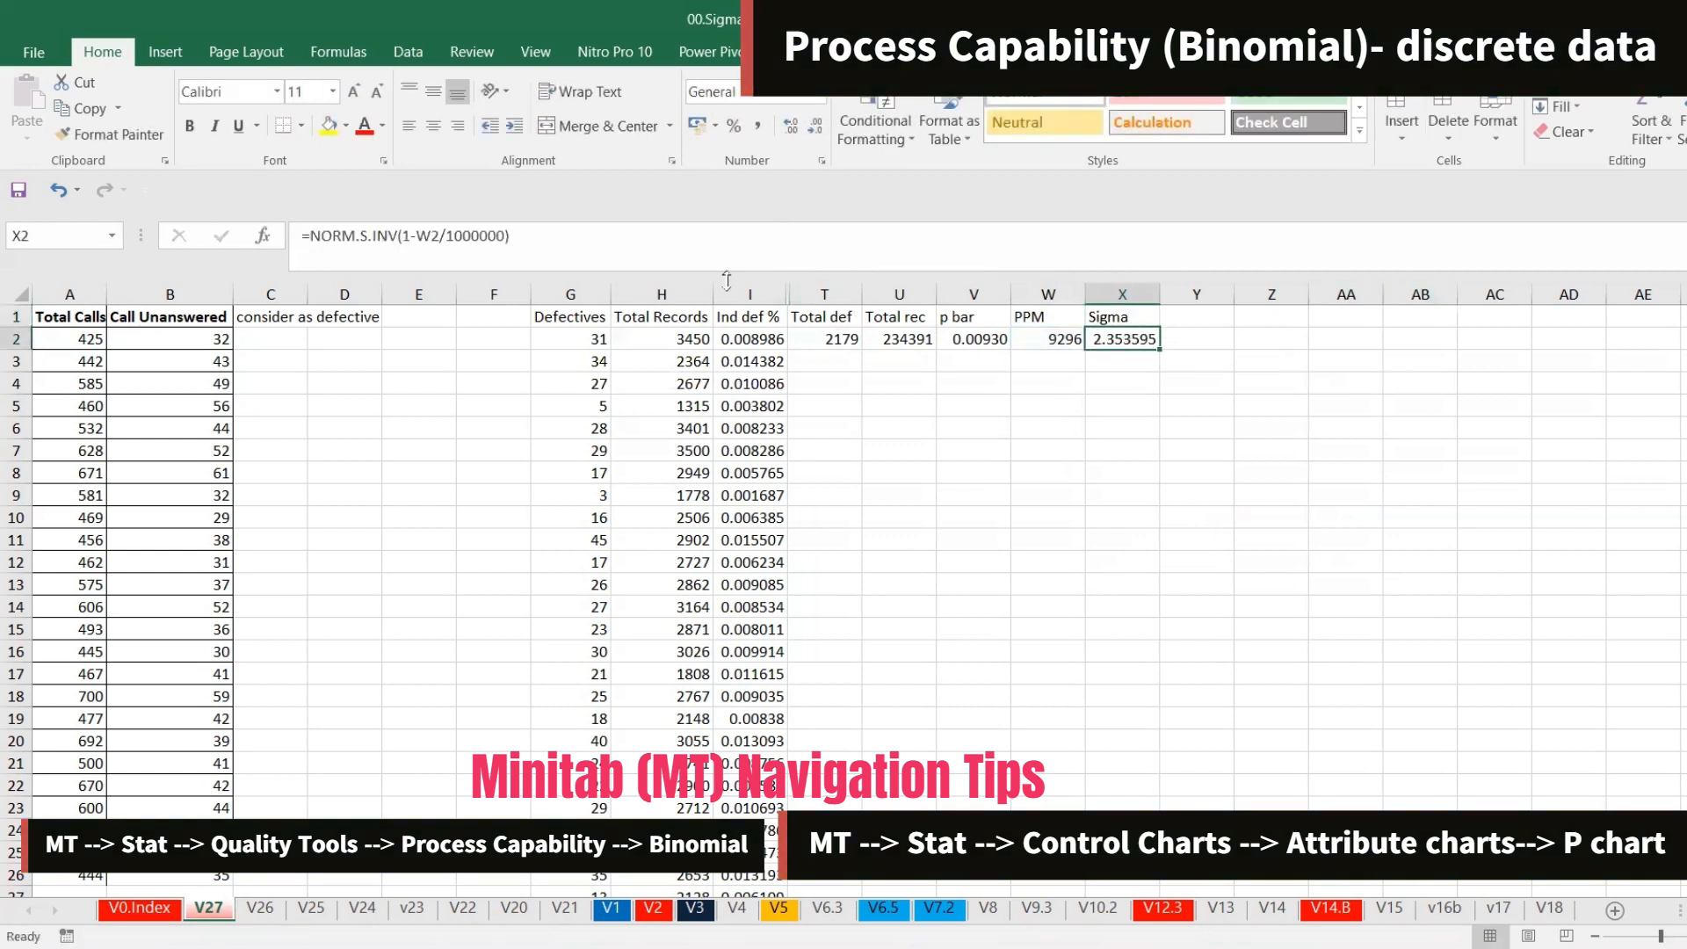
click(680, 246)
key(BackSpace)
key(BackSpace)
key(BackSpace)
key(BackSpace)
key(BackSpace)
key(BackSpace)
key(BackSpace)
key(BackSpace)
key(BackSpace)
key(BackSpace)
key(BackSpace)
key(BackSpace)
key(BackSpace)
key(BackSpace)
key(BackSpace)
key(BackSpace)
key(BackSpace)
key(BackSpace)
key(BackSpace)
key(BackSpace)
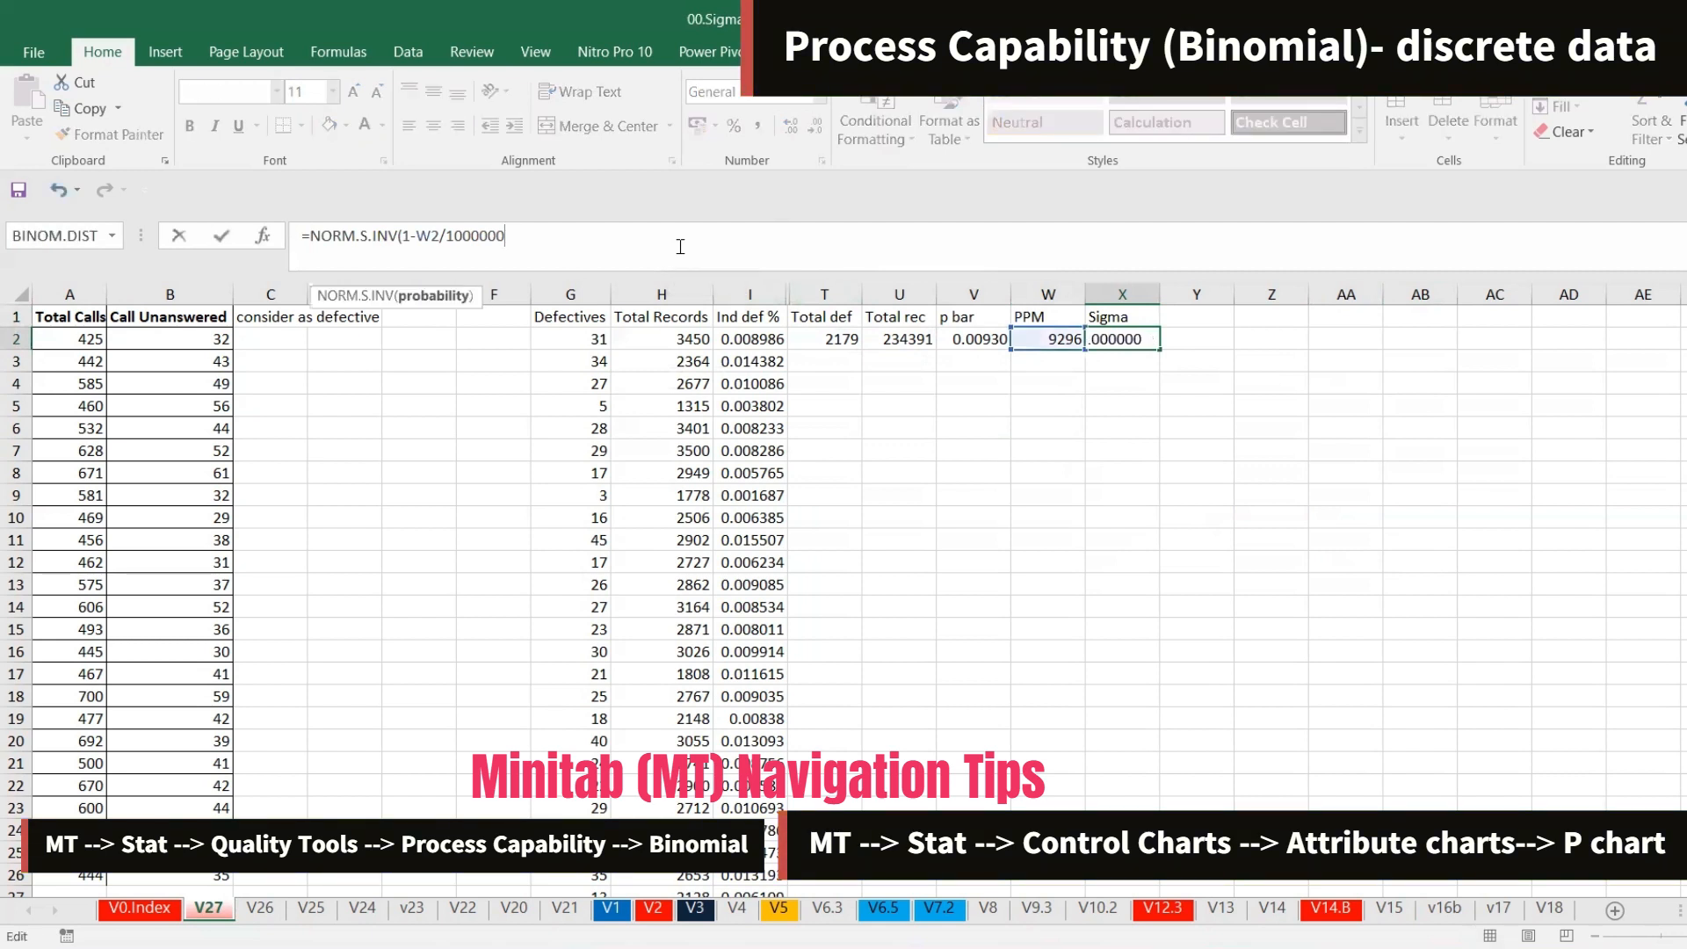
text(=n)
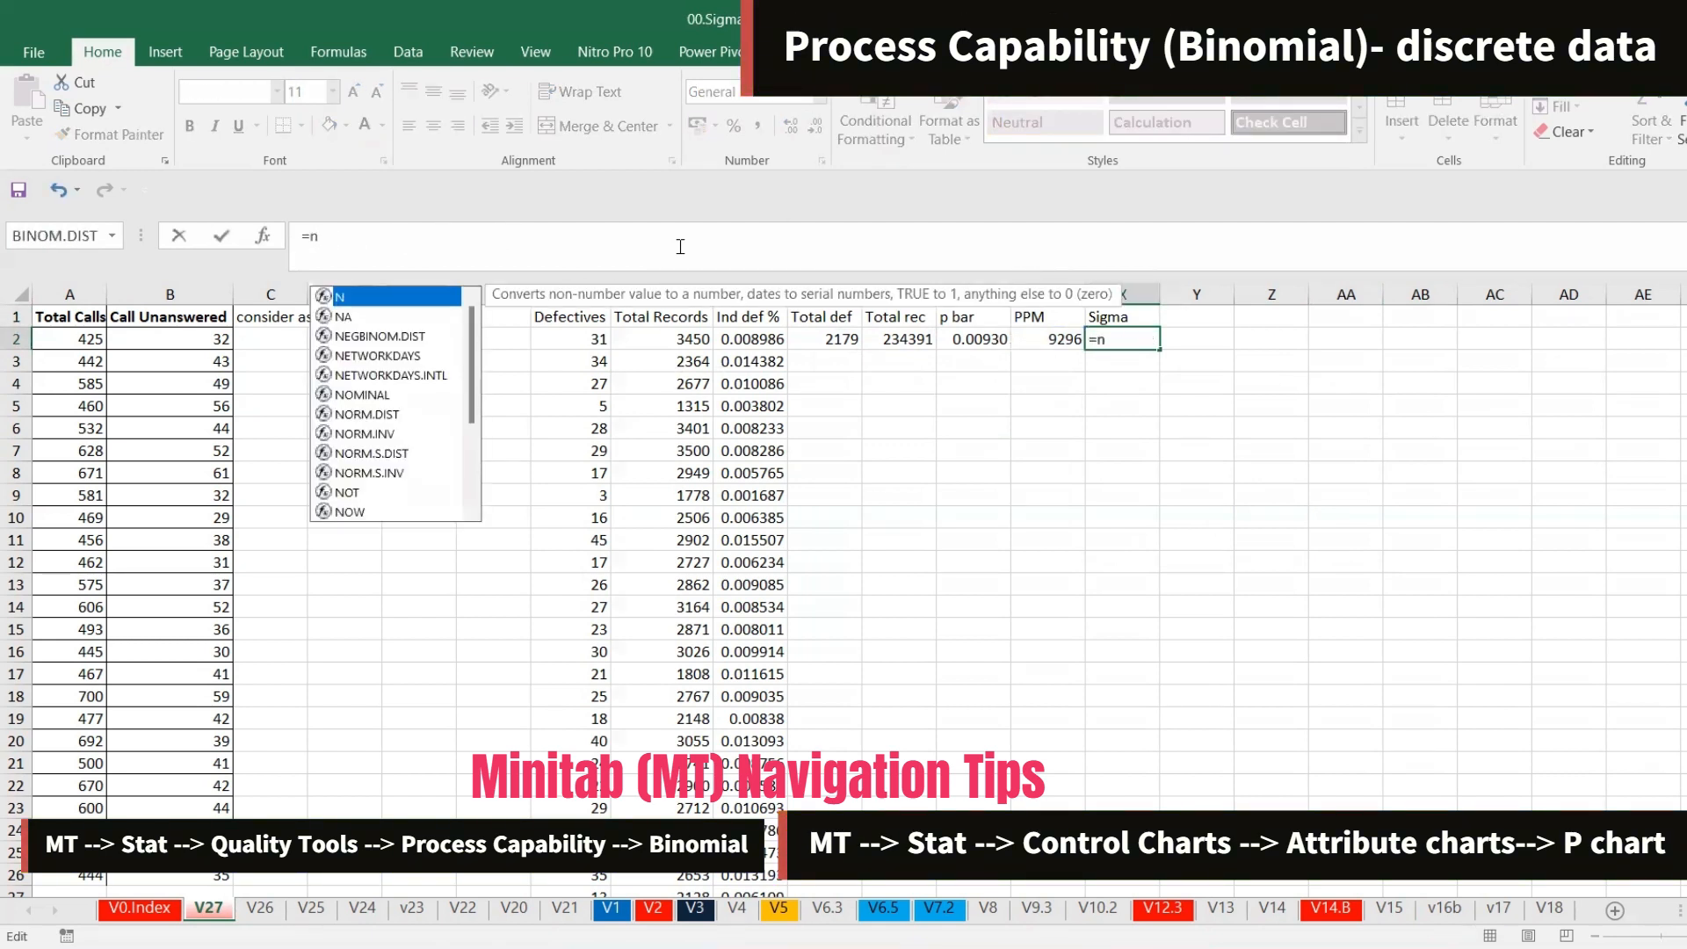
click(430, 474)
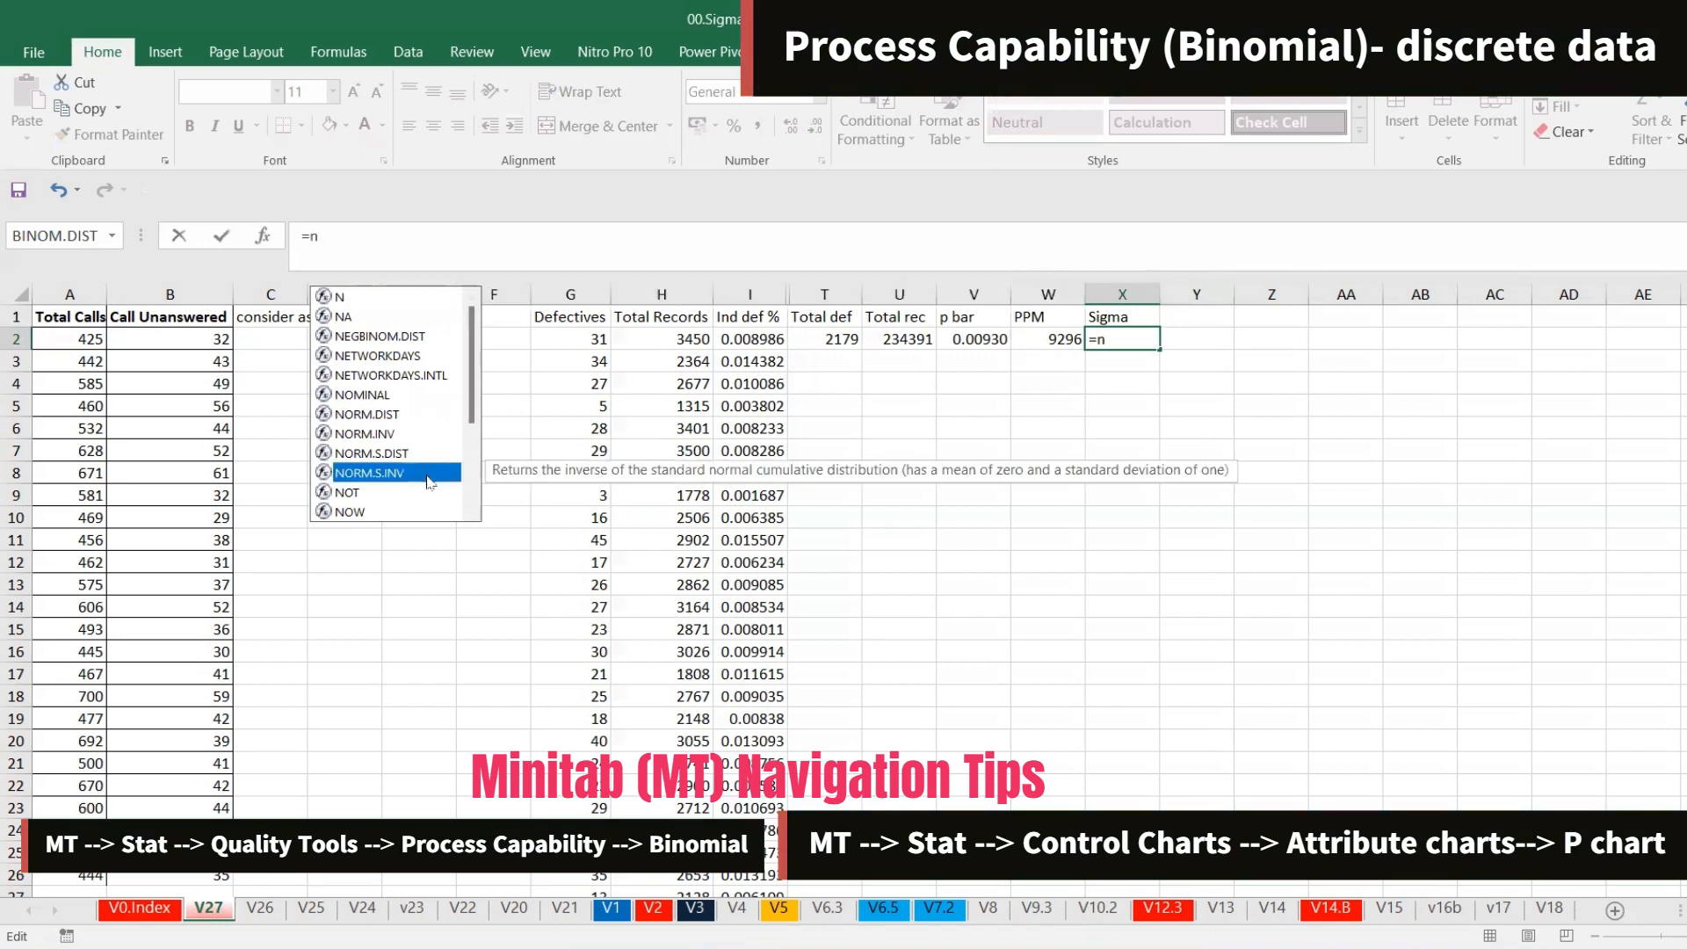
double_click(429, 475)
text(1-)
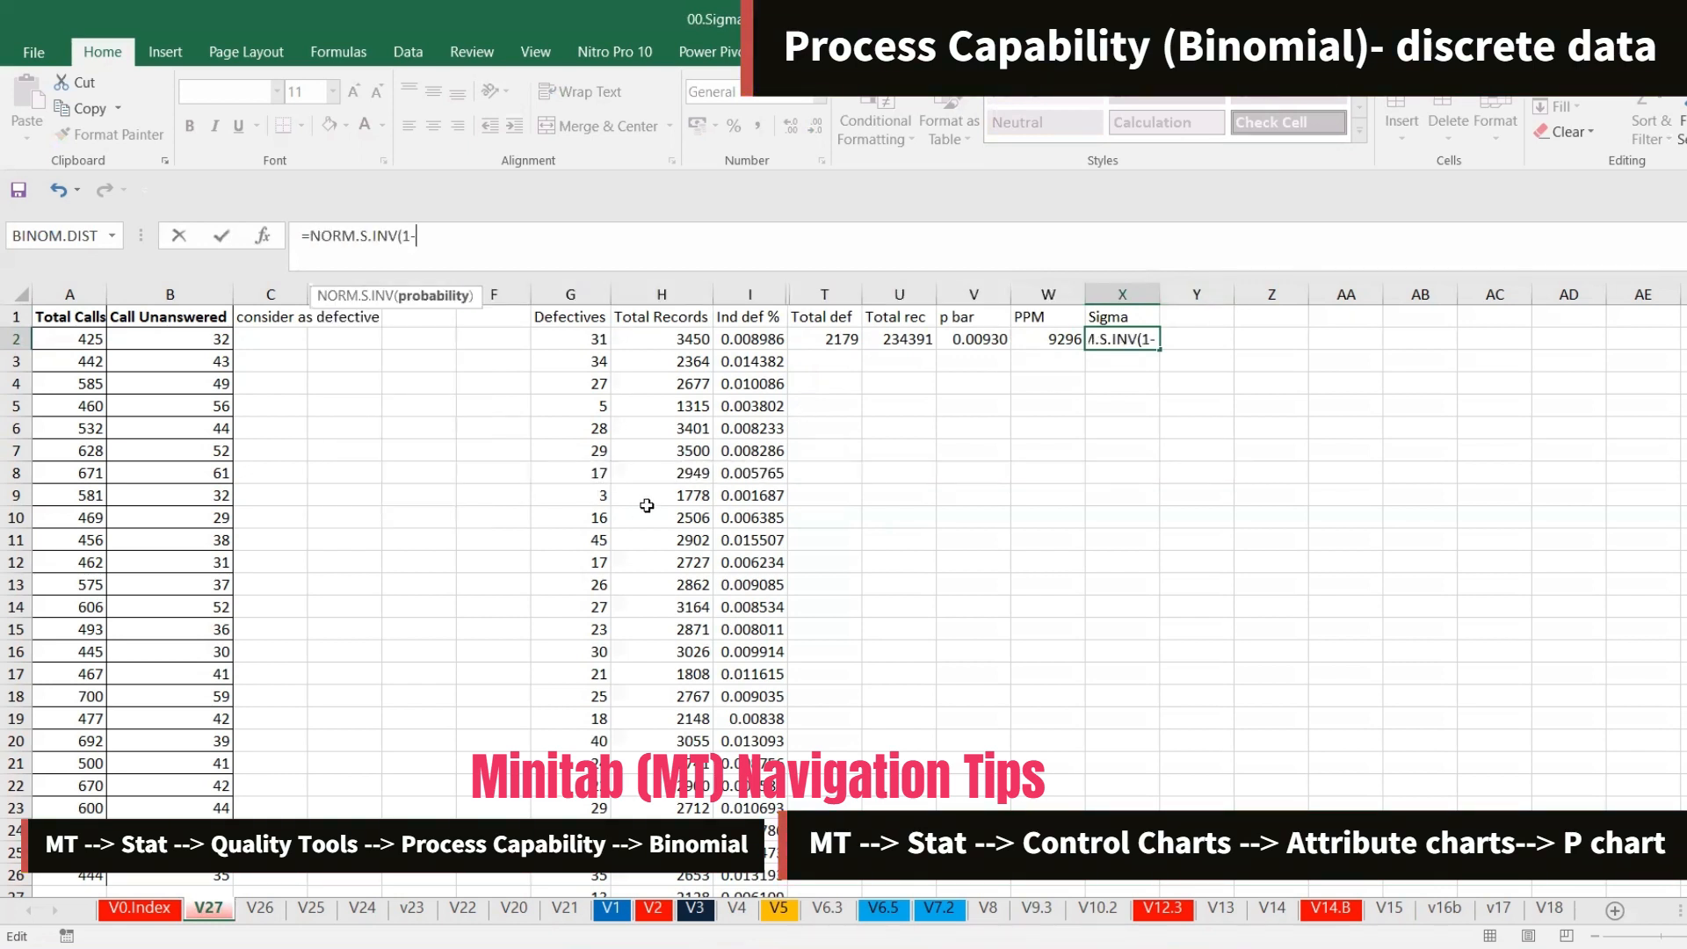
click(1047, 338)
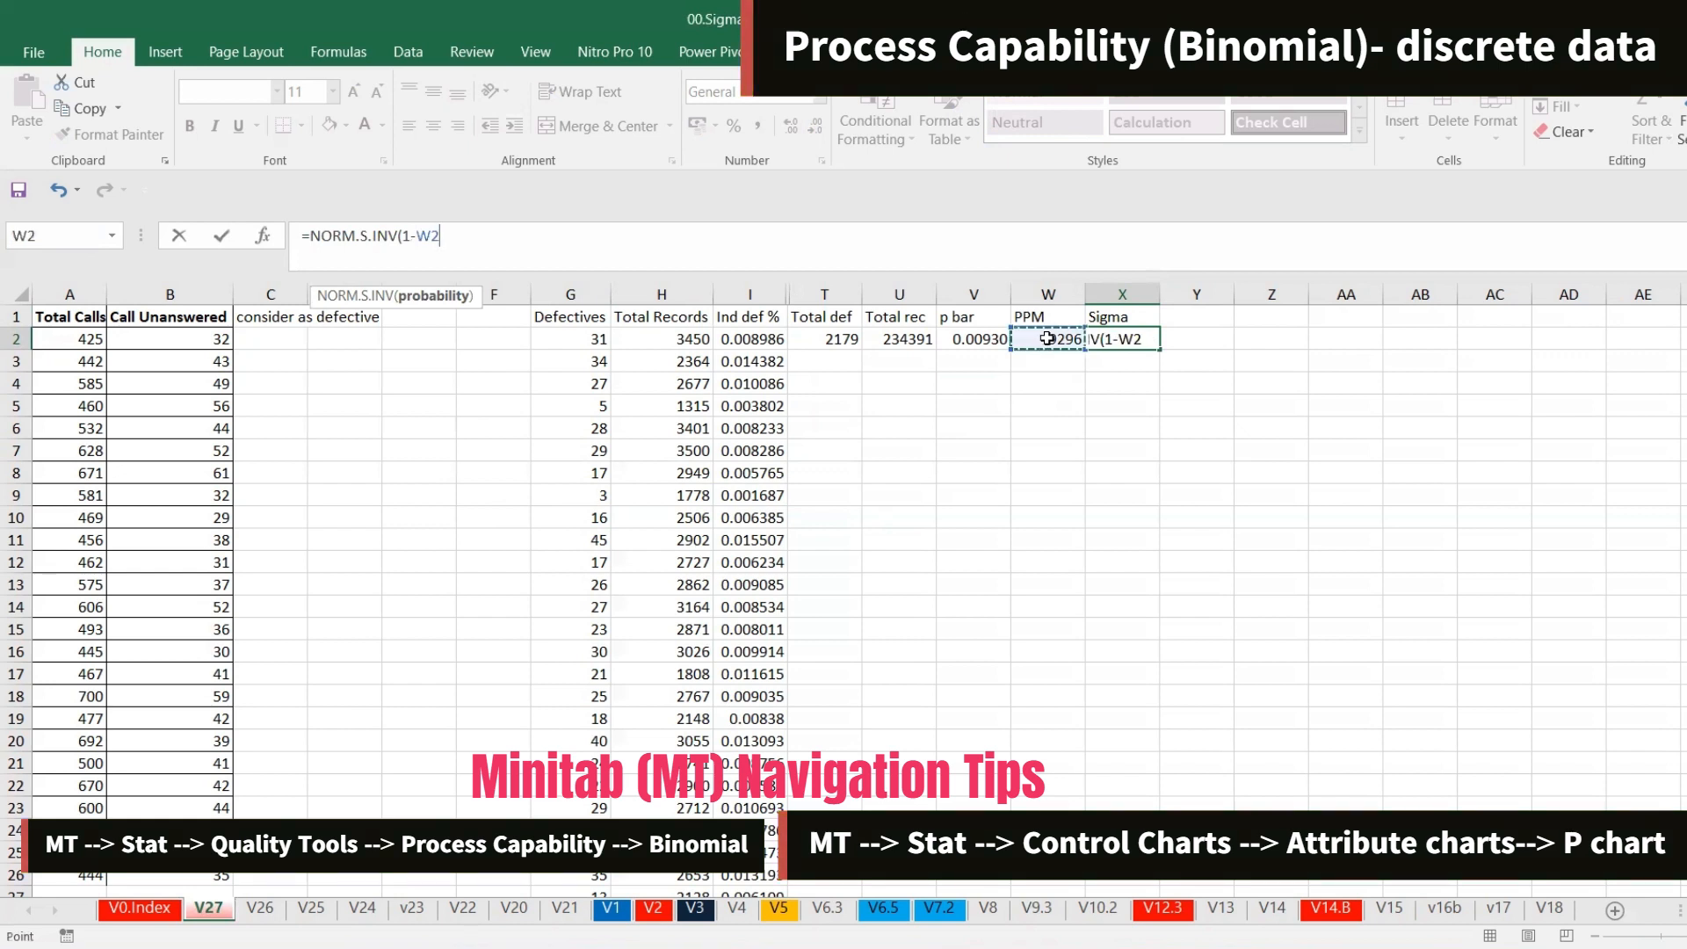
text(/1e6)+1/)
key(BackSpace)
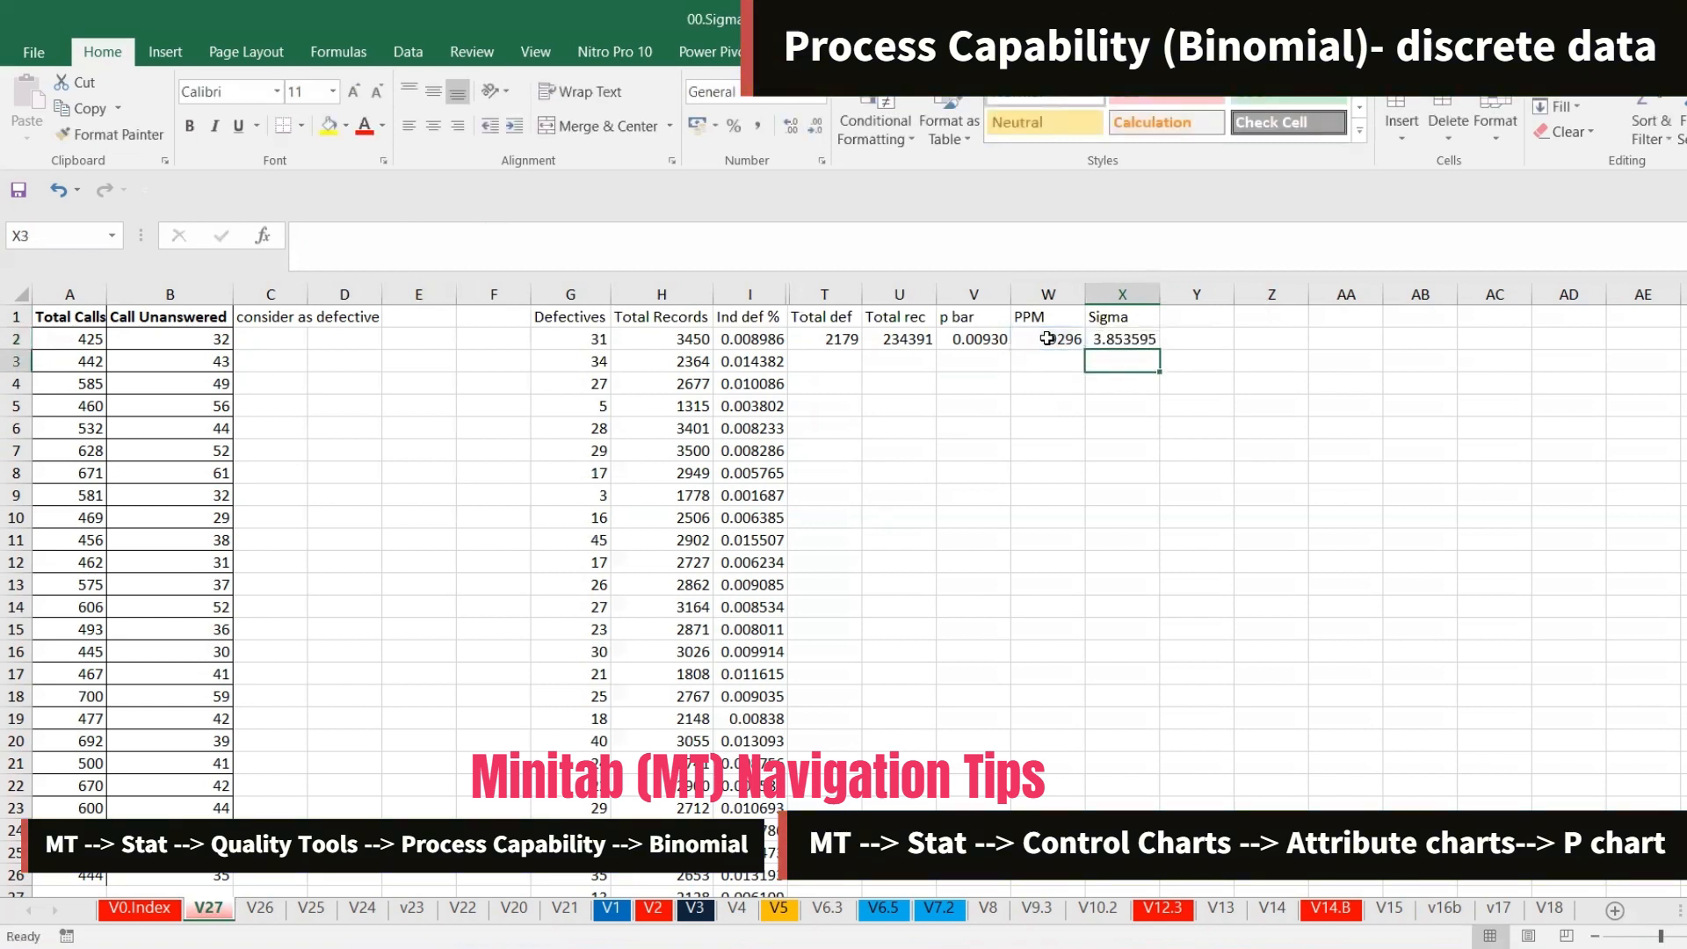
key(Up)
click(816, 128)
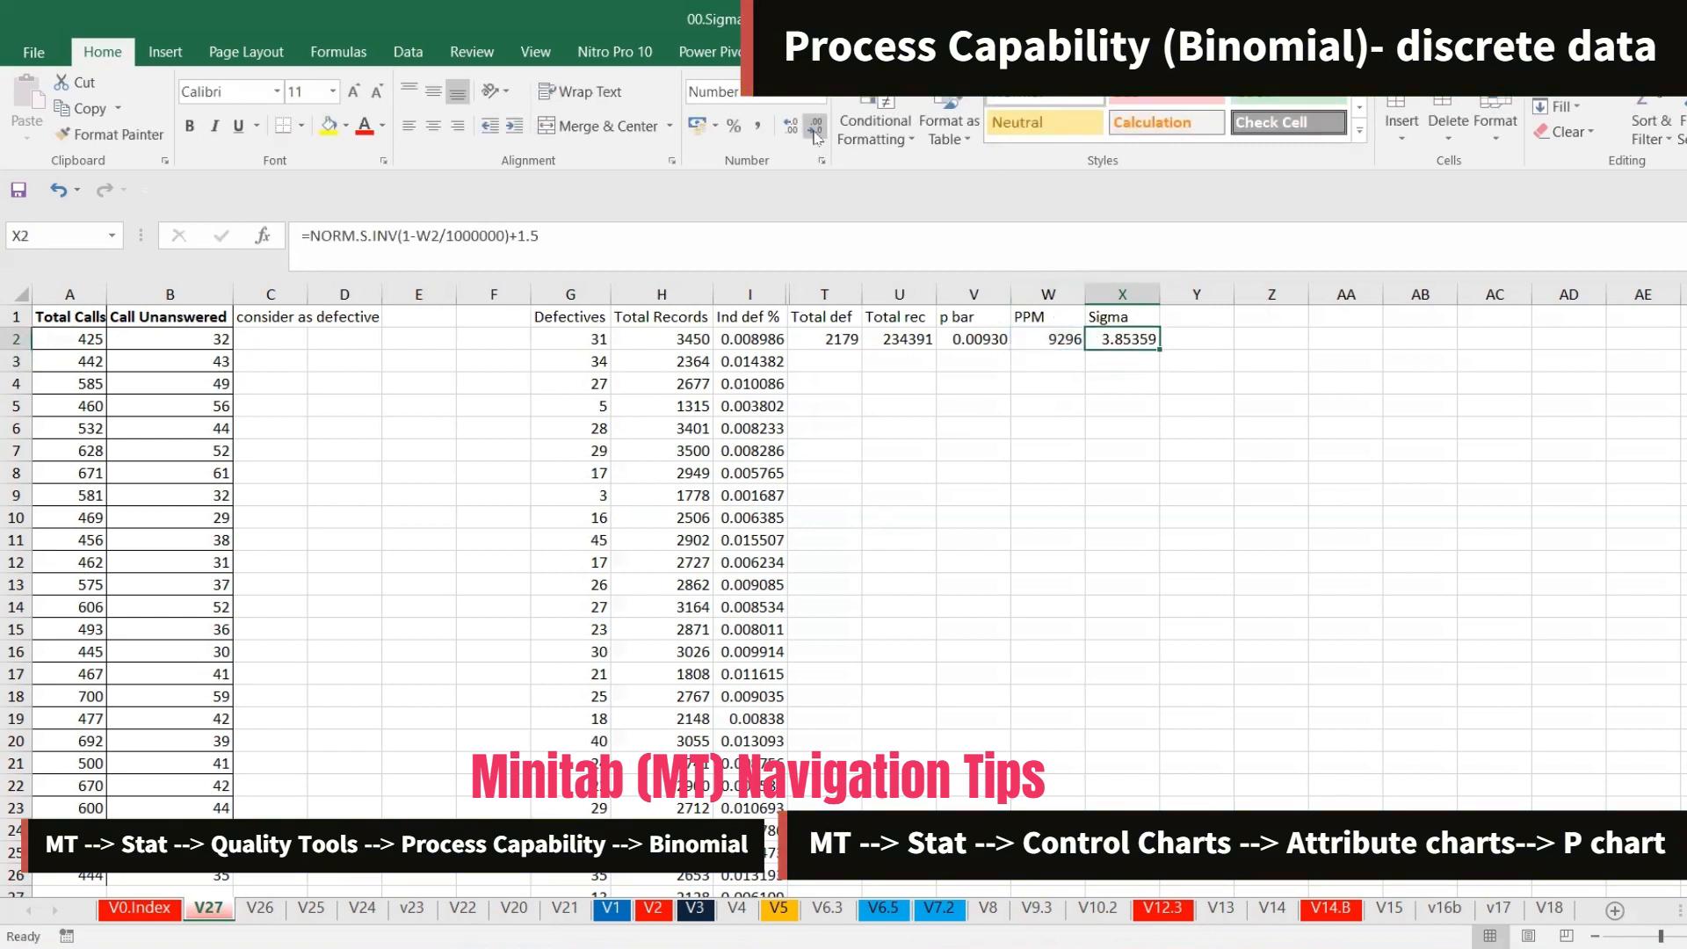
Reduce X2's sigma to two decimal places and compare it with the stored ProcessZ1 value in the Minitab worksheet
click(816, 127)
click(815, 127)
click(815, 128)
key(alt+Tab)
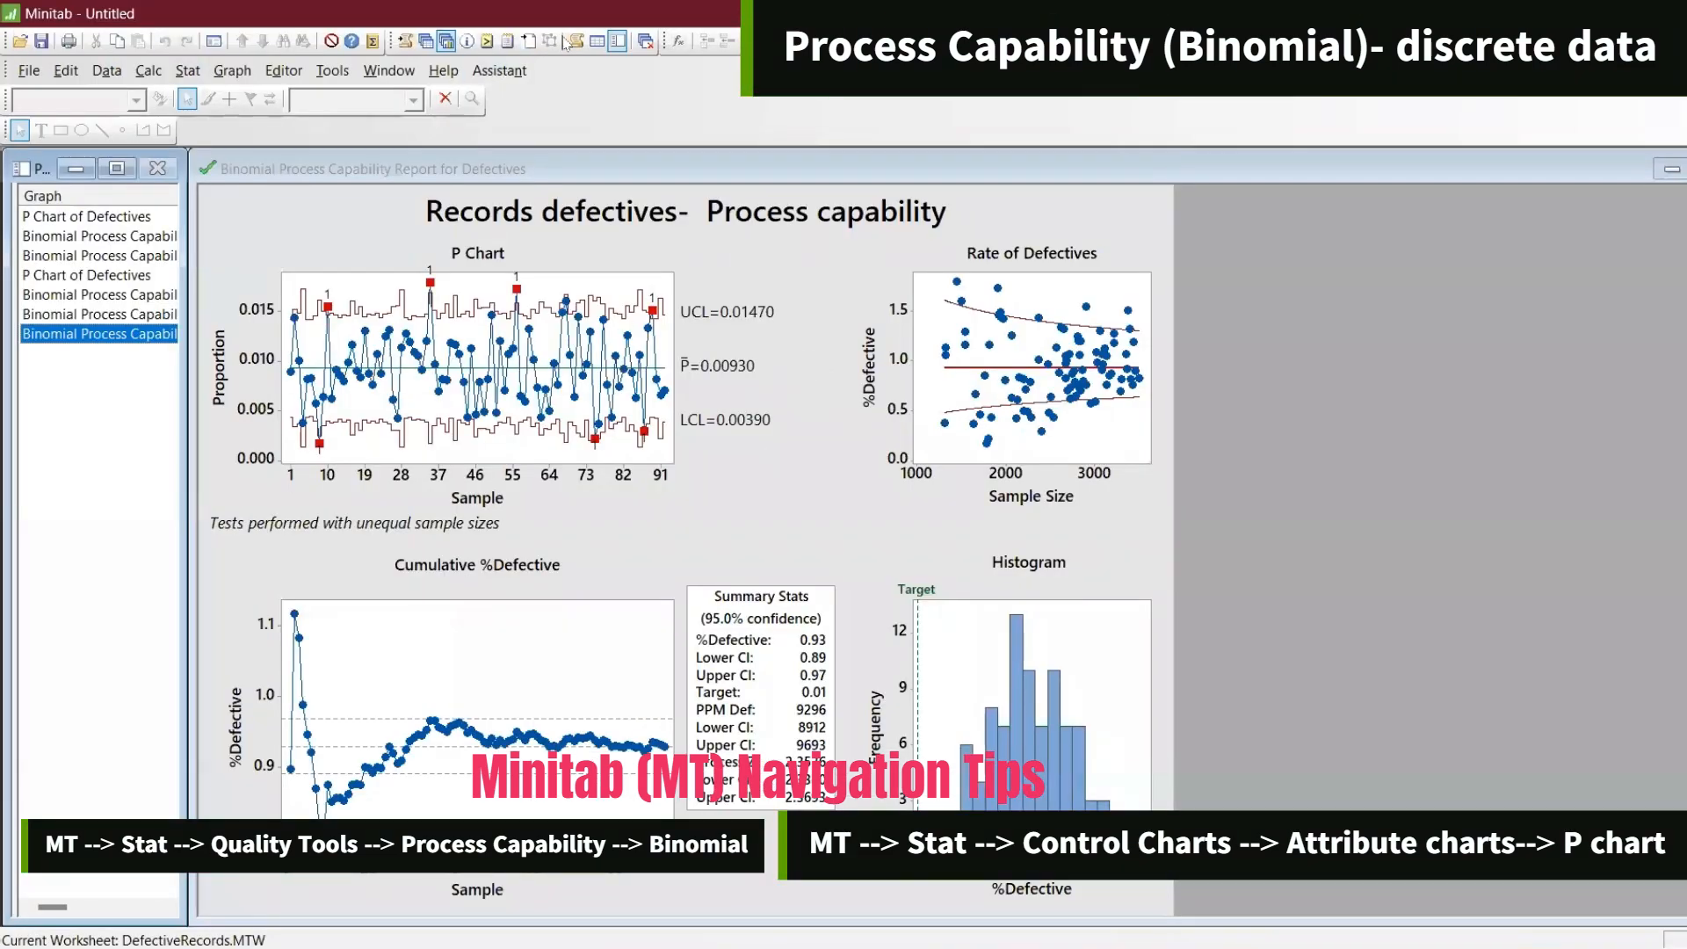
click(425, 41)
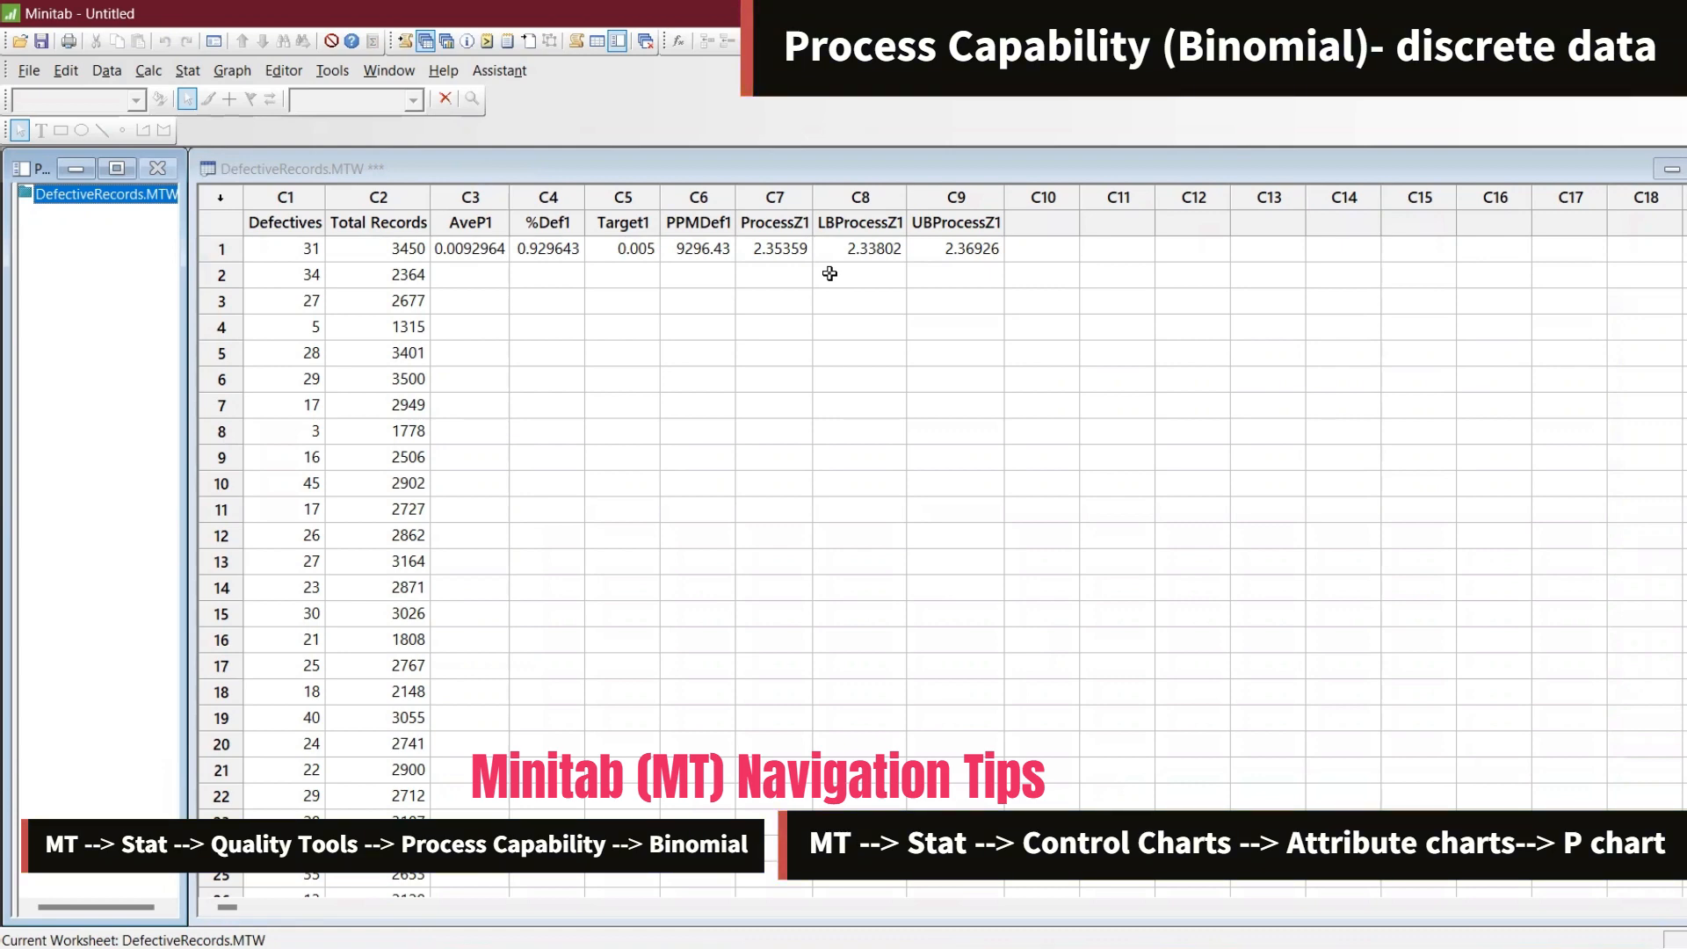
key(alt+Tab)
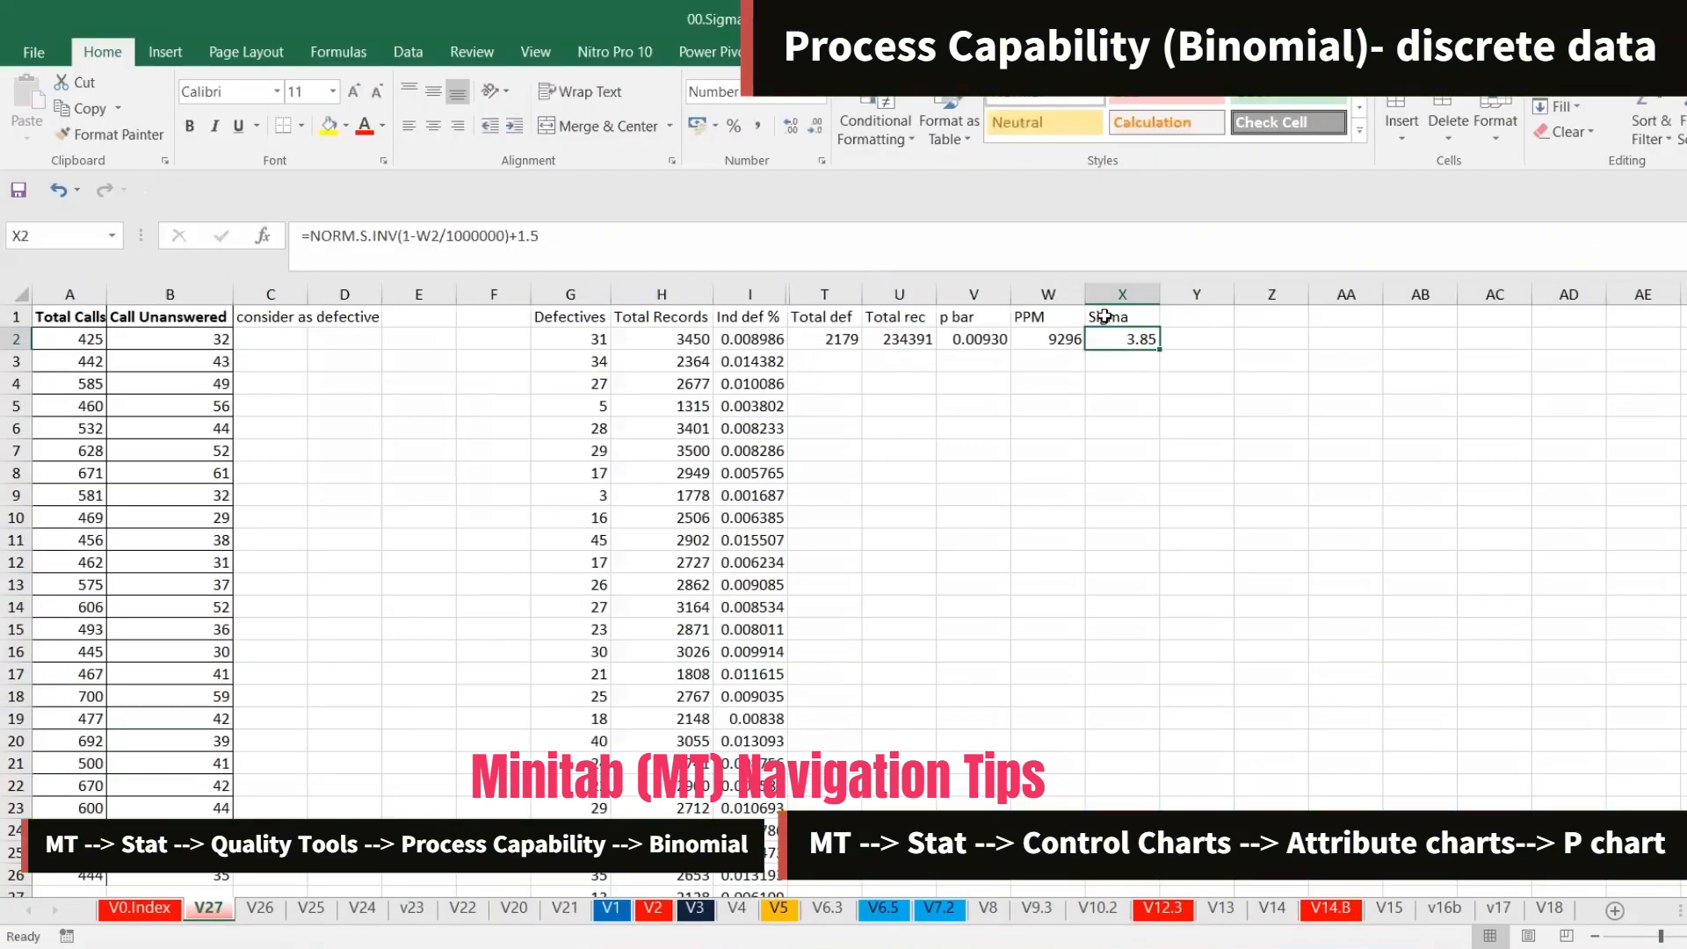
Remove the +1.5 shift from X2's formula so it reads =NORM.S.INV(1-W2/1000000)
click(834, 240)
key(BackSpace)
key(BackSpace)
key(BackSpace)
key(BackSpace)
key(Return)
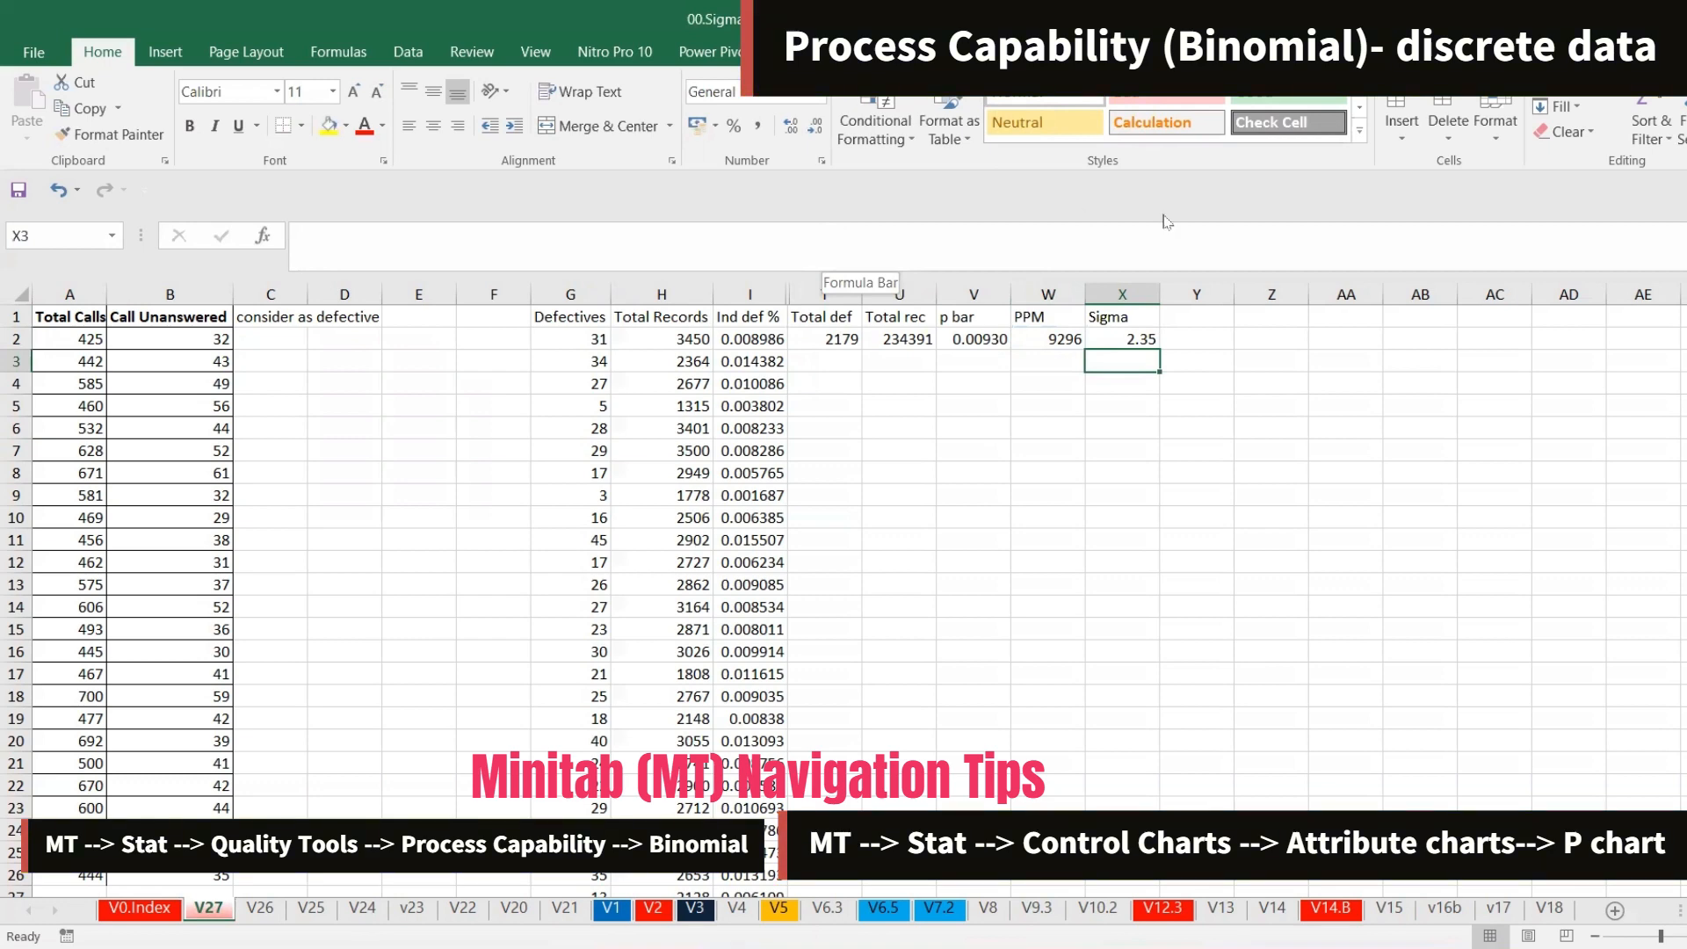
click(1124, 341)
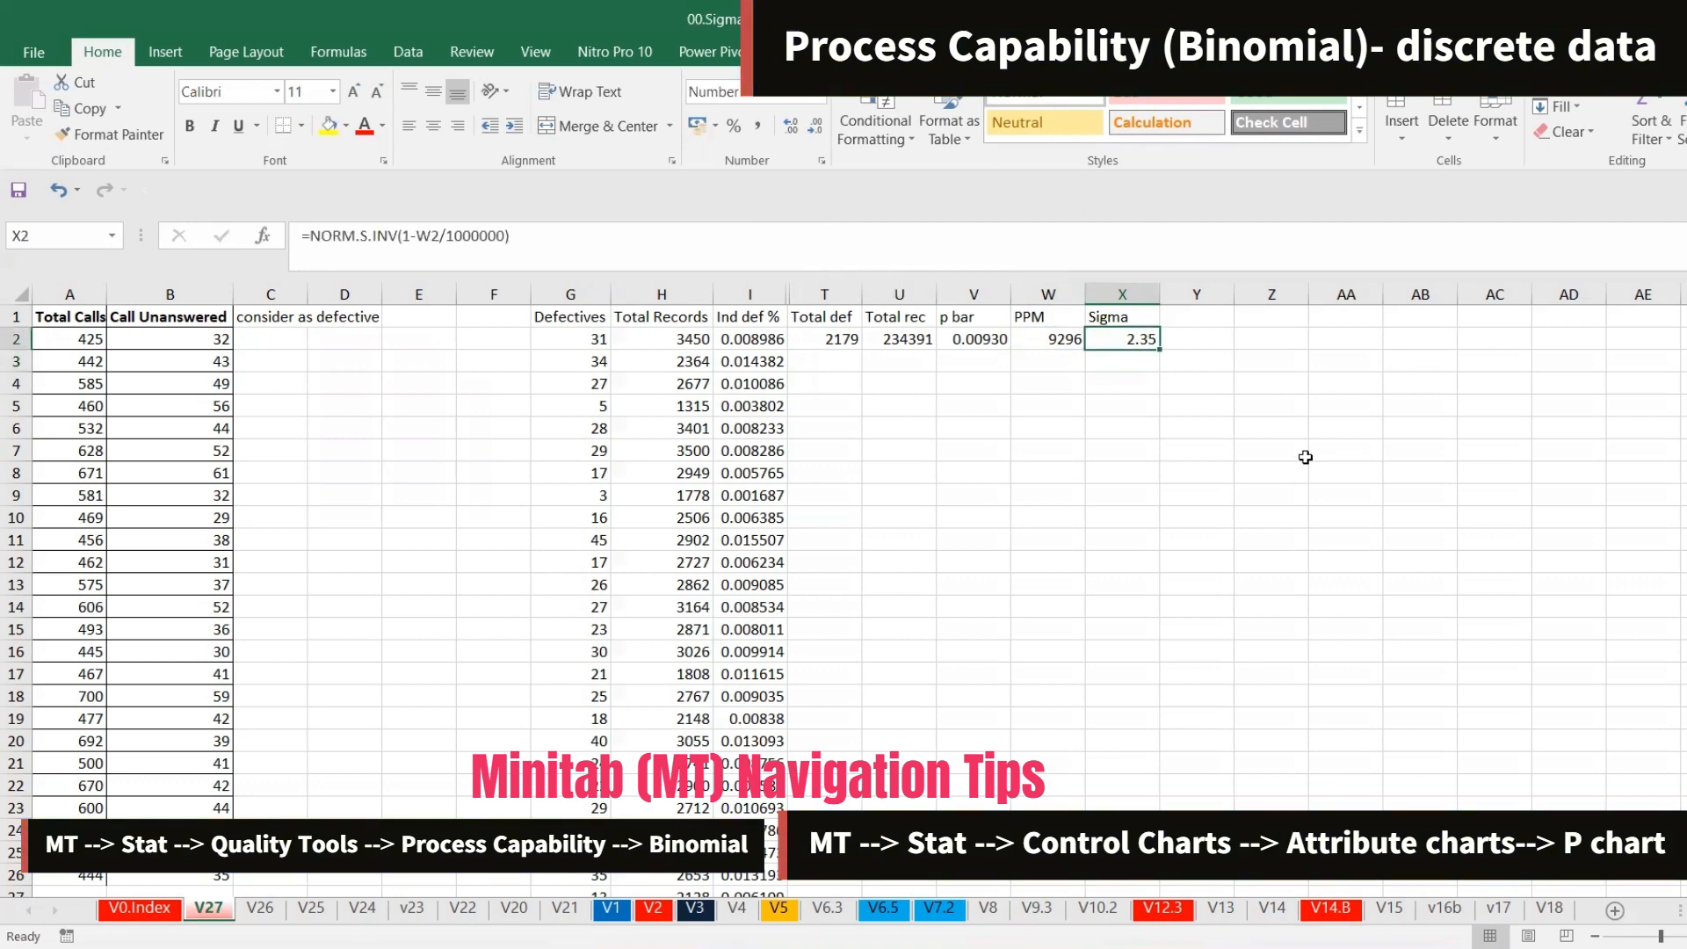
key(alt+Tab)
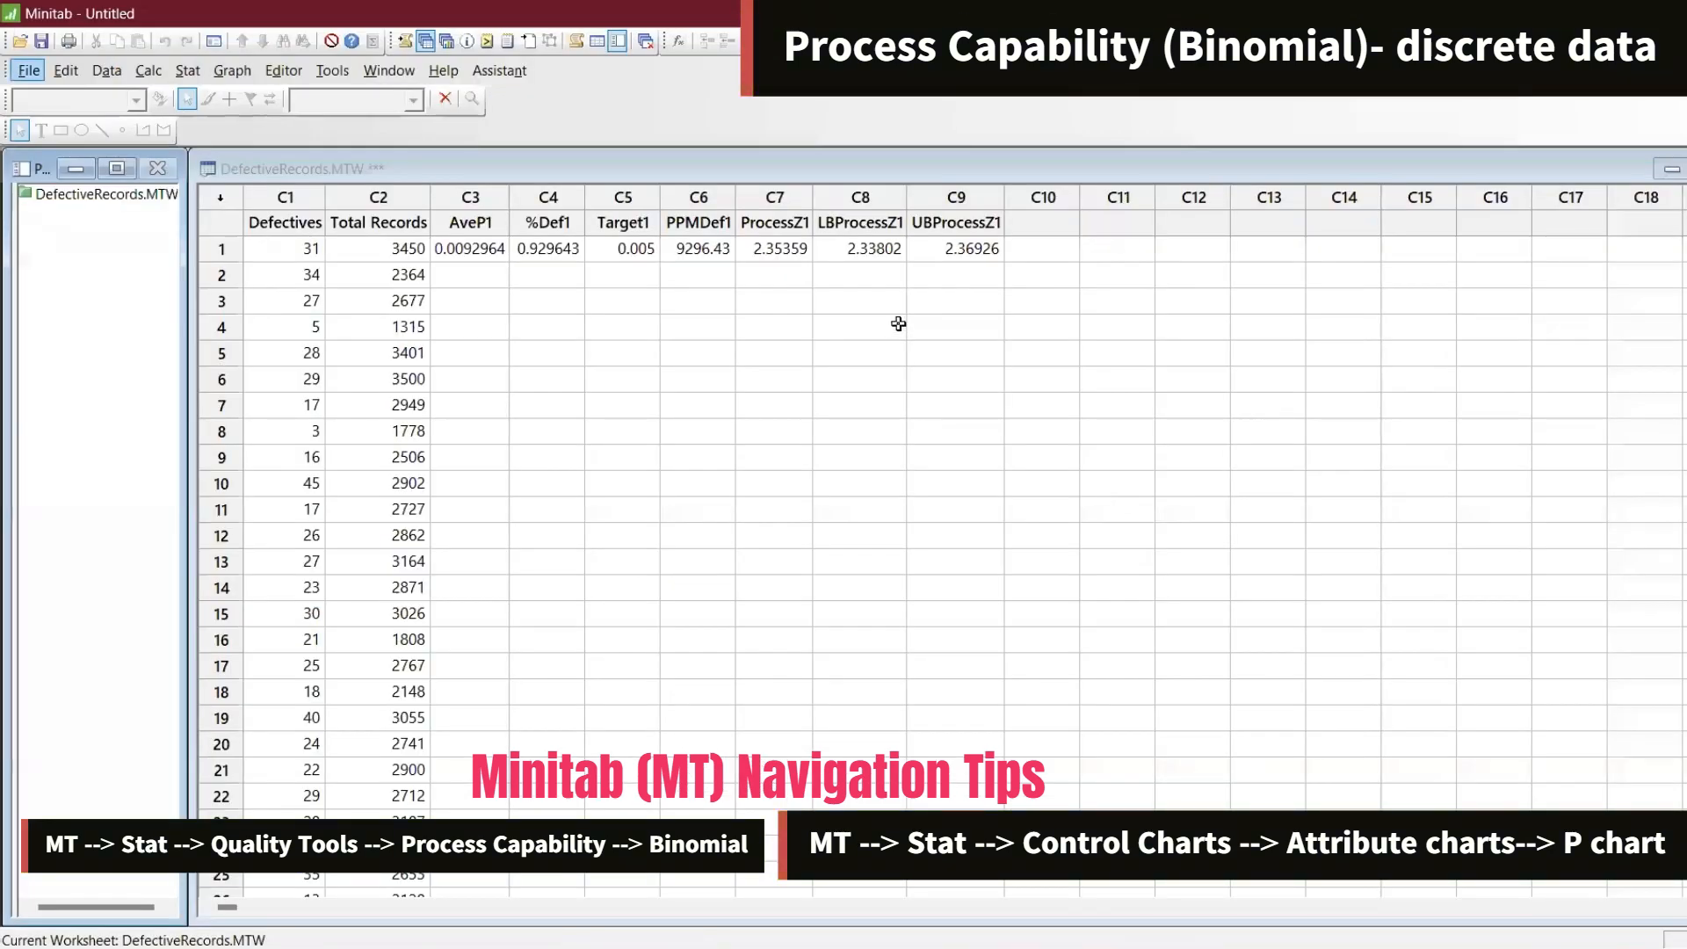
Rerun the Binomial capability analysis on Defectives with sample sizes from Total Records and target 0.005, storing results
click(778, 252)
click(778, 252)
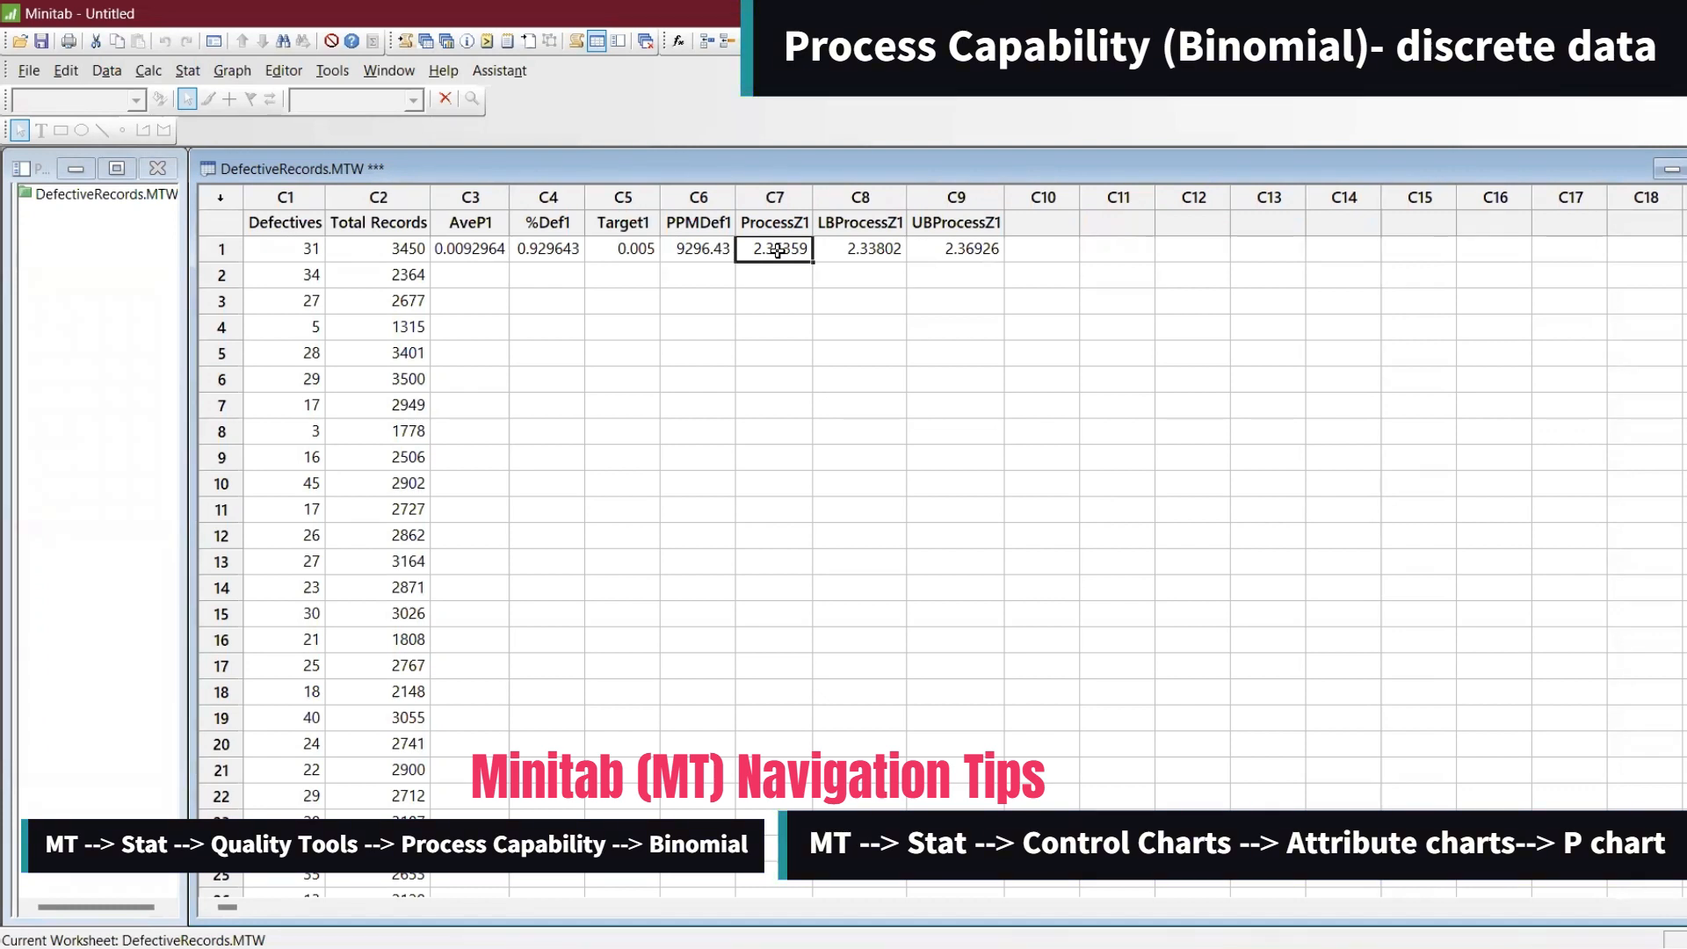
click(187, 70)
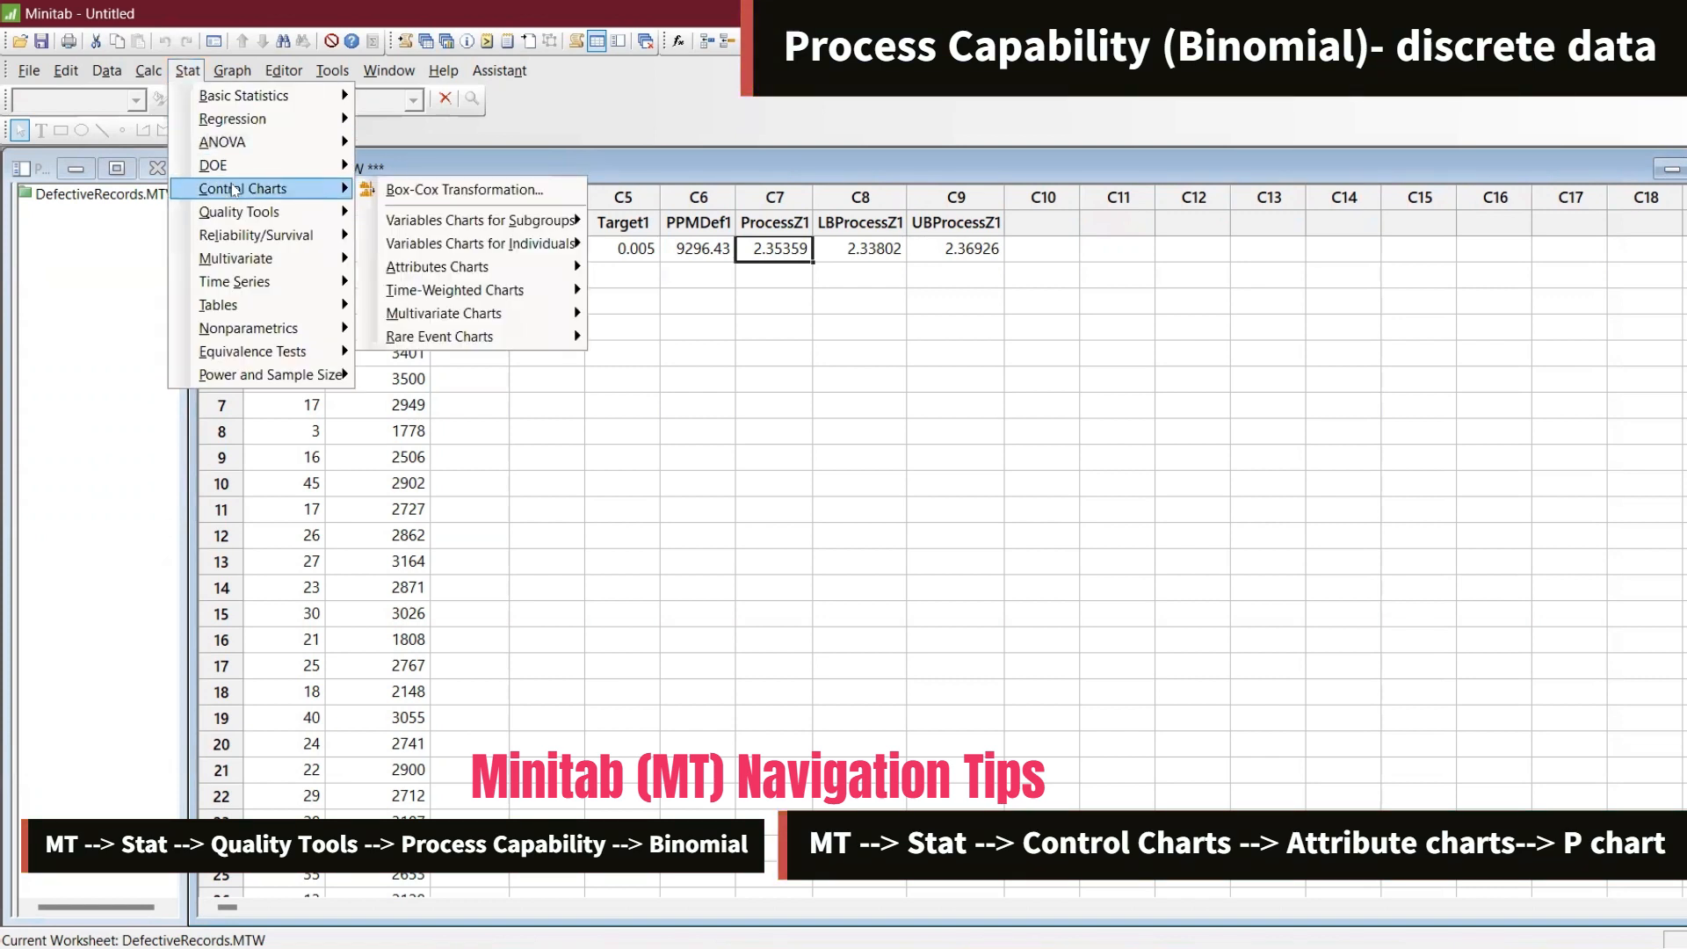
mouse_move(237, 212)
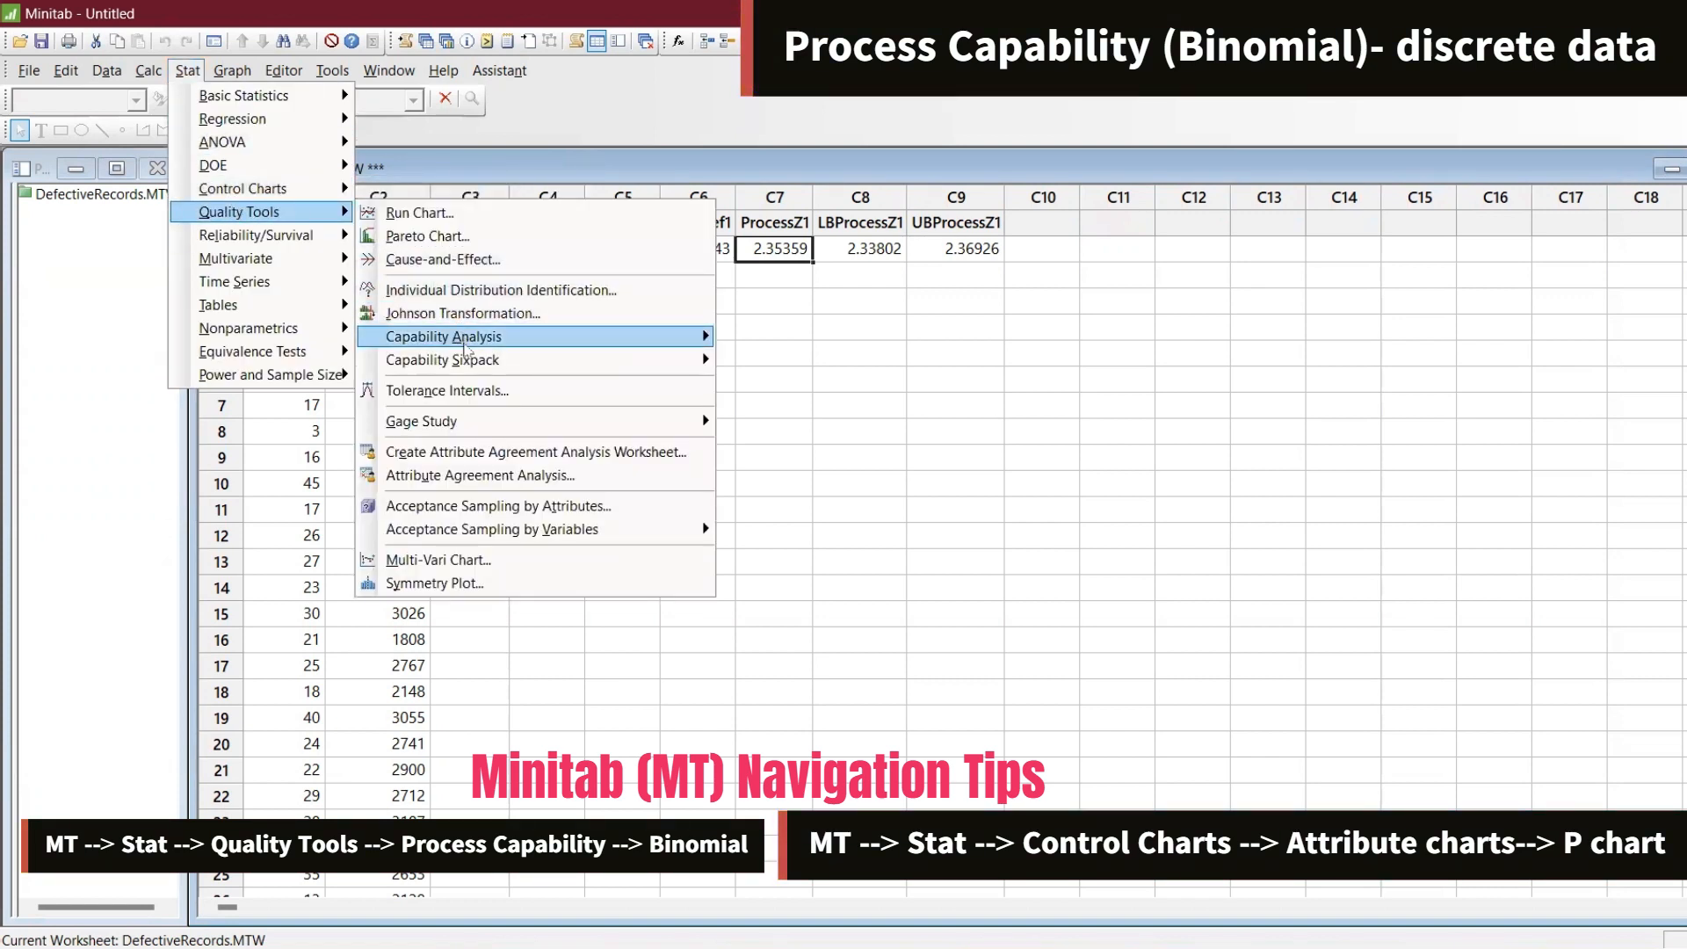
mouse_move(464, 343)
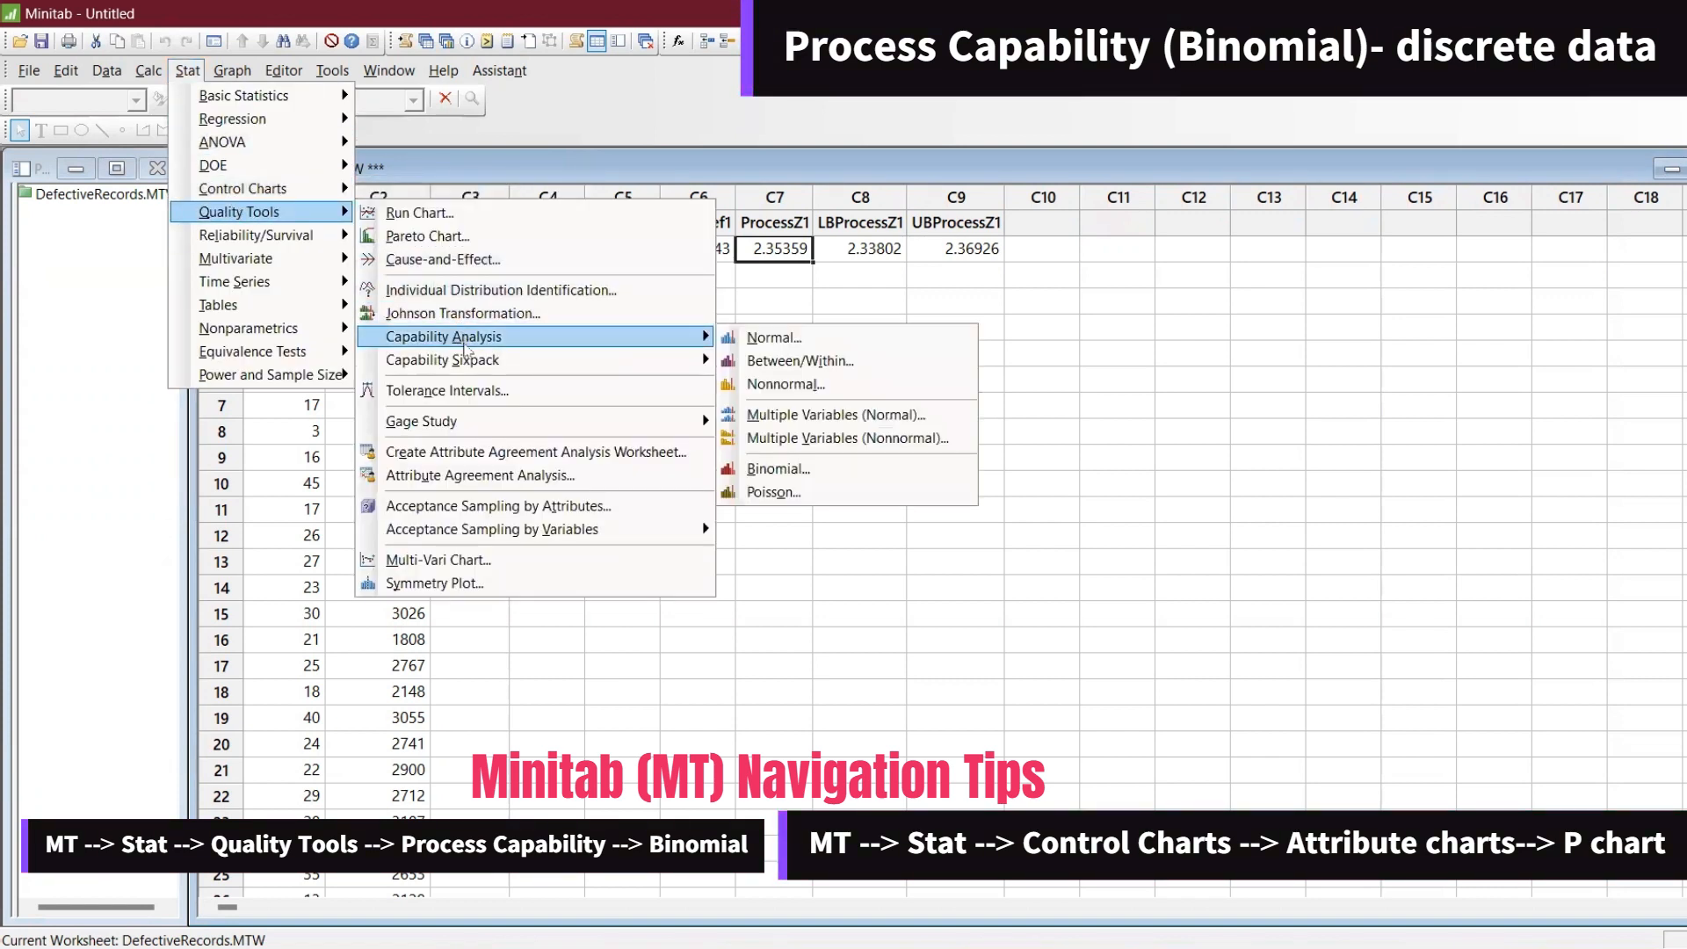
click(820, 467)
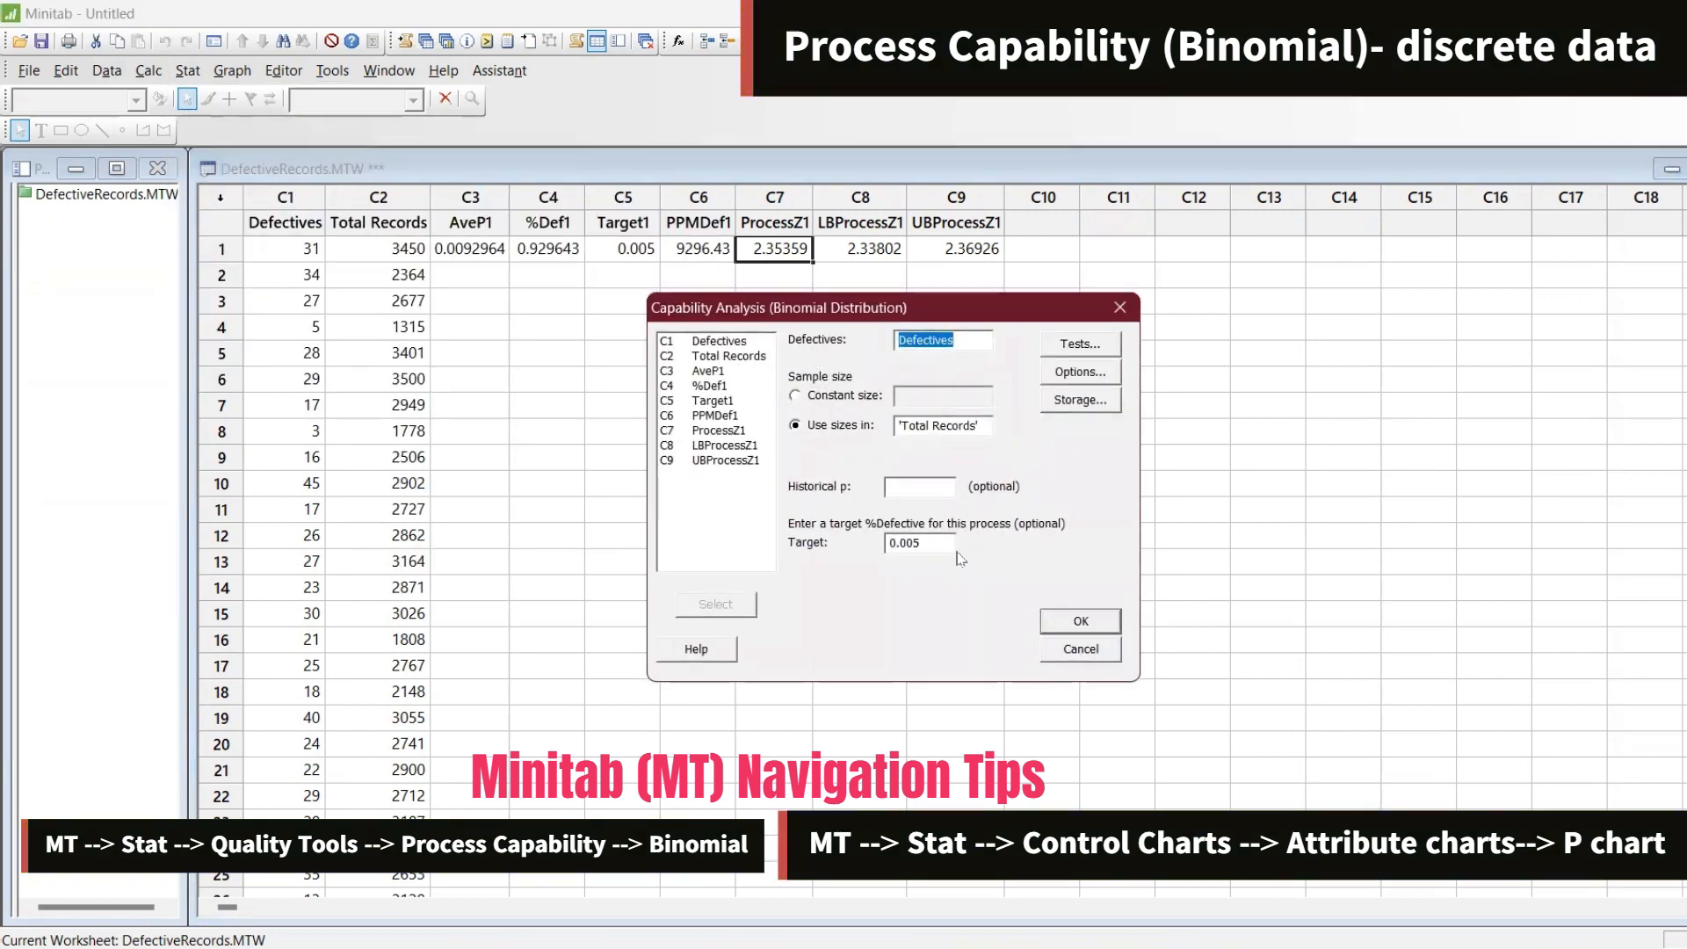
click(1071, 617)
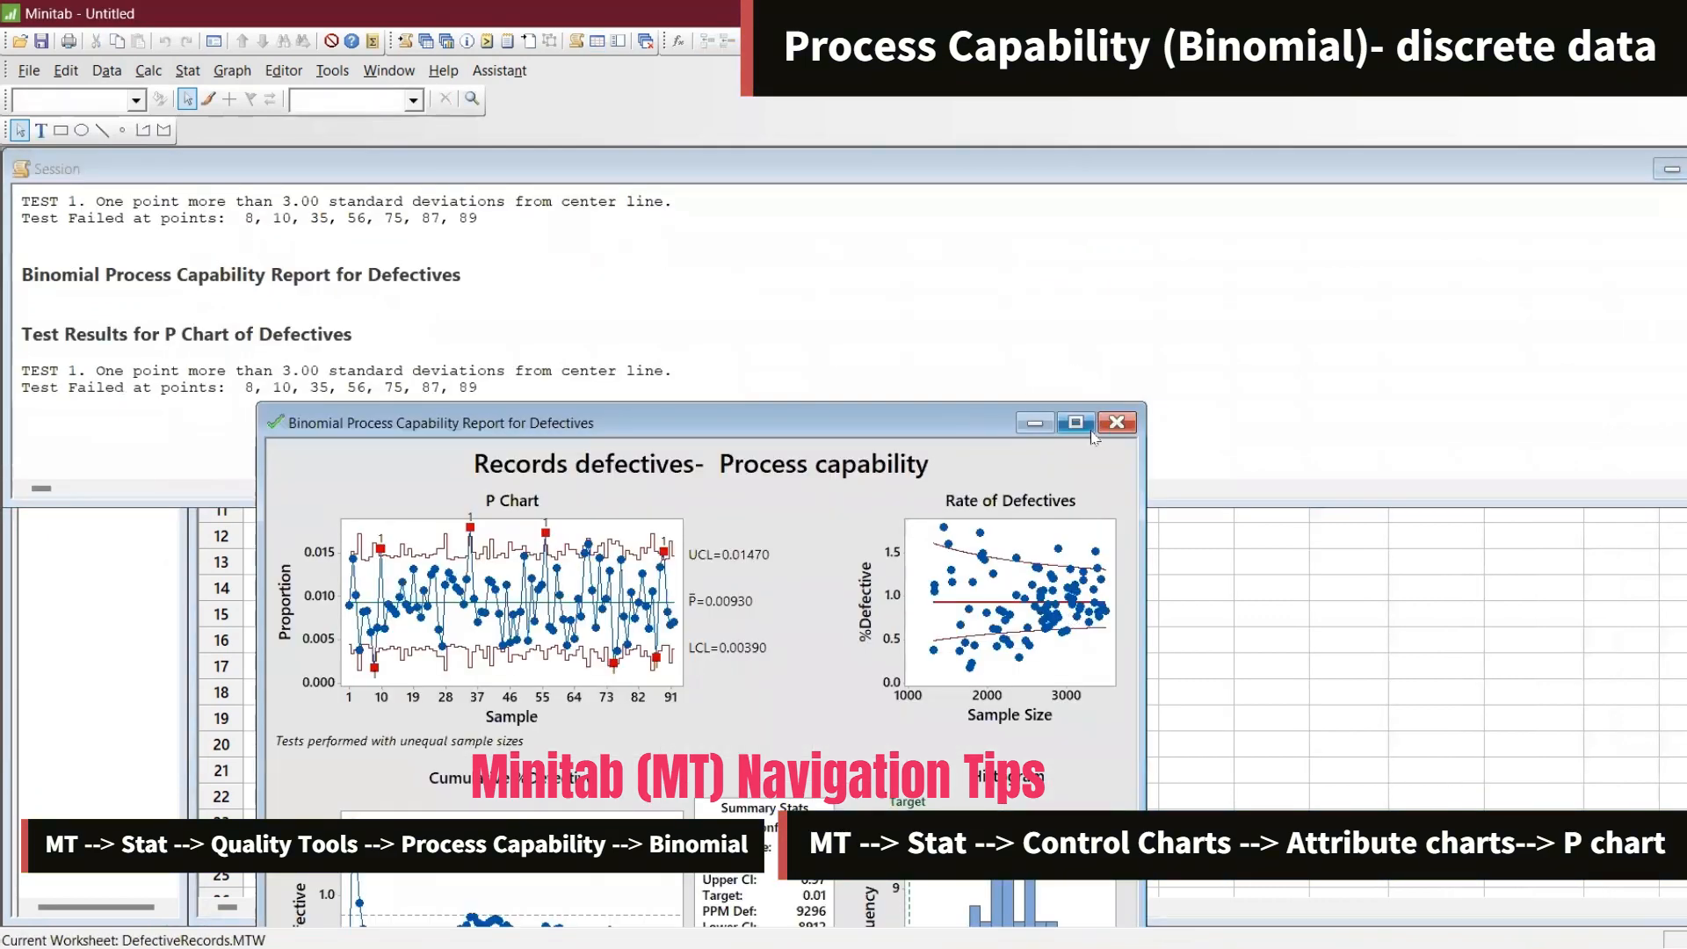
click(1089, 428)
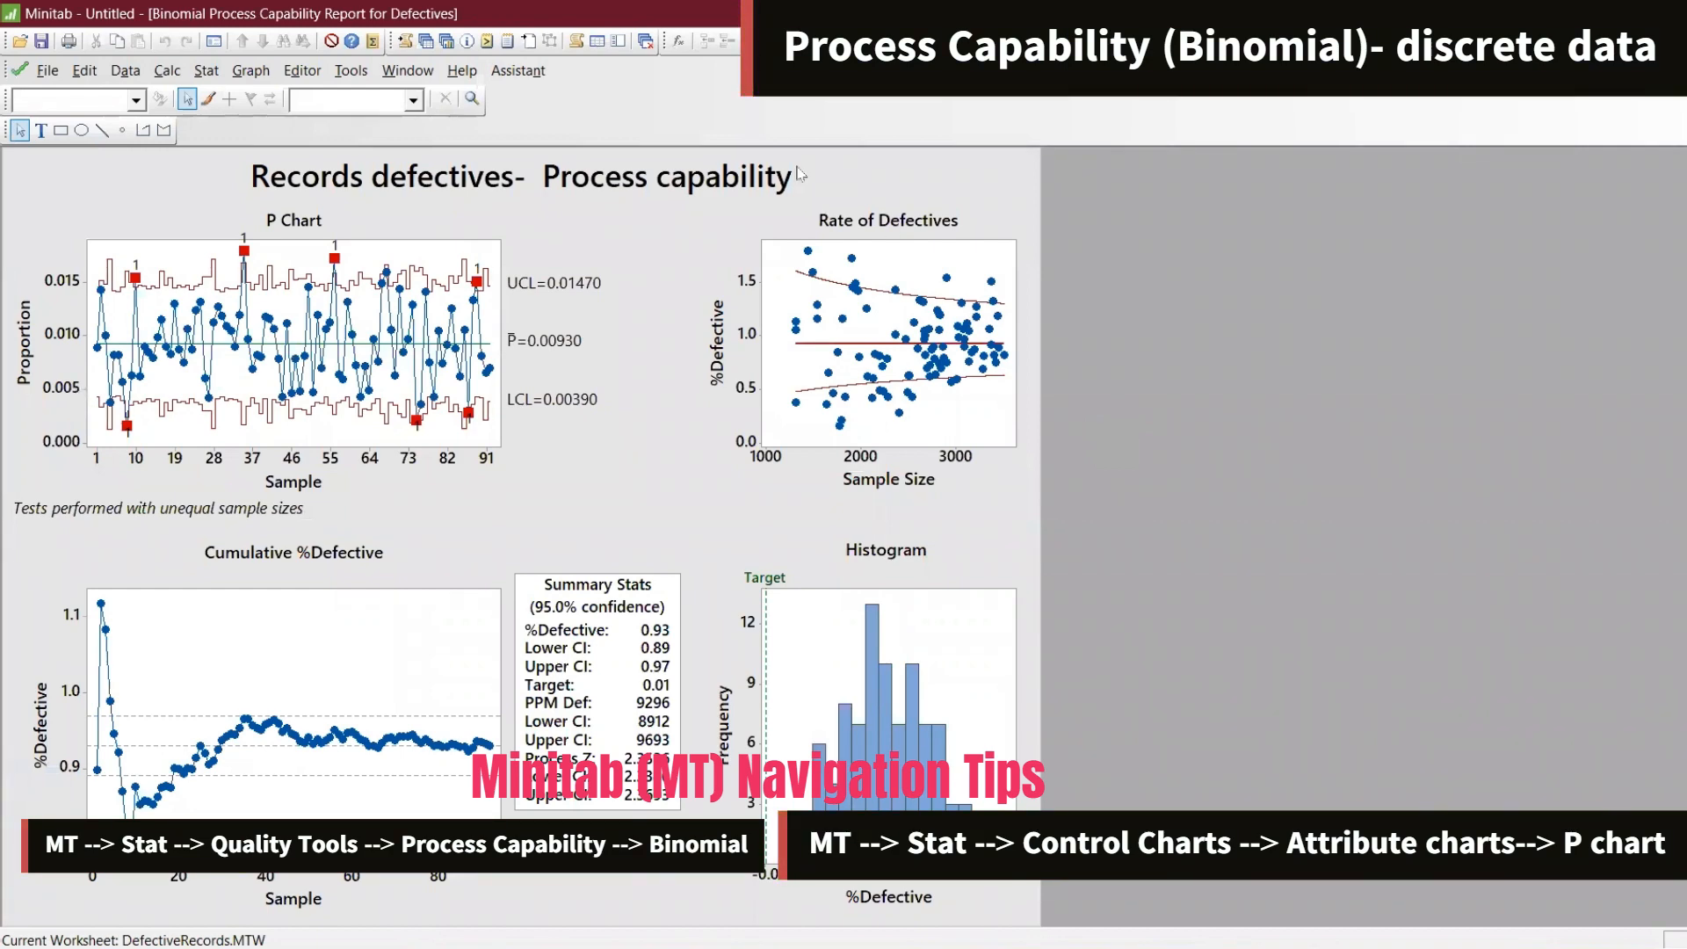
click(427, 44)
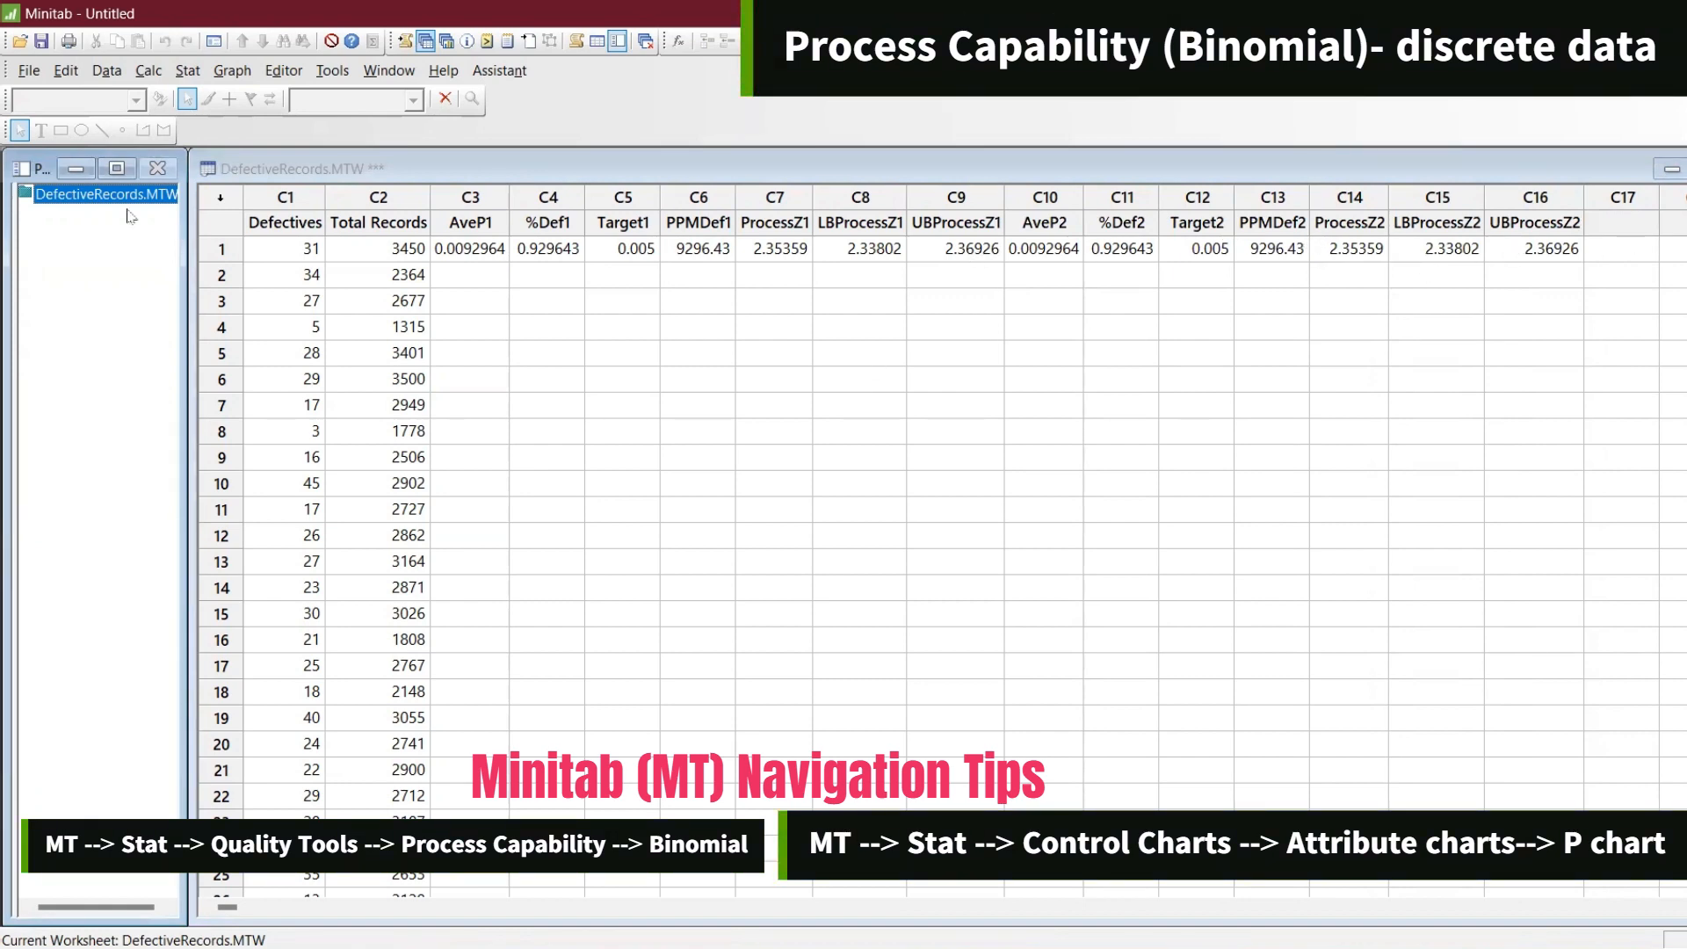
Create a new Minitab worksheet
click(29, 70)
click(46, 93)
key(Return)
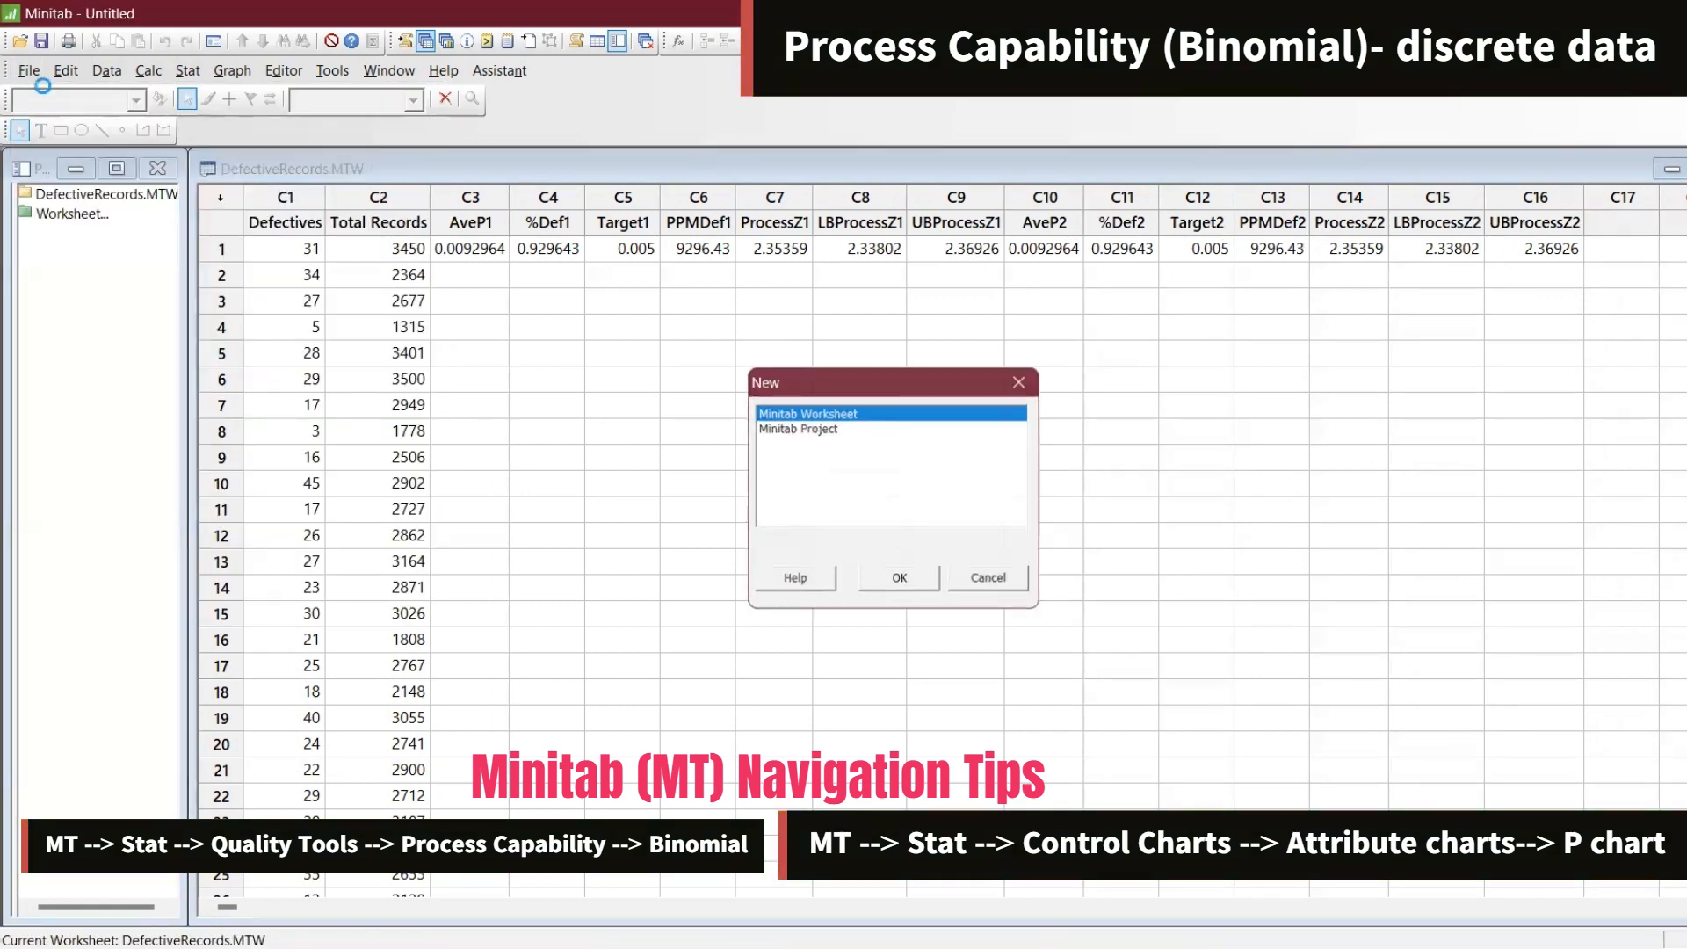
click(1686, 566)
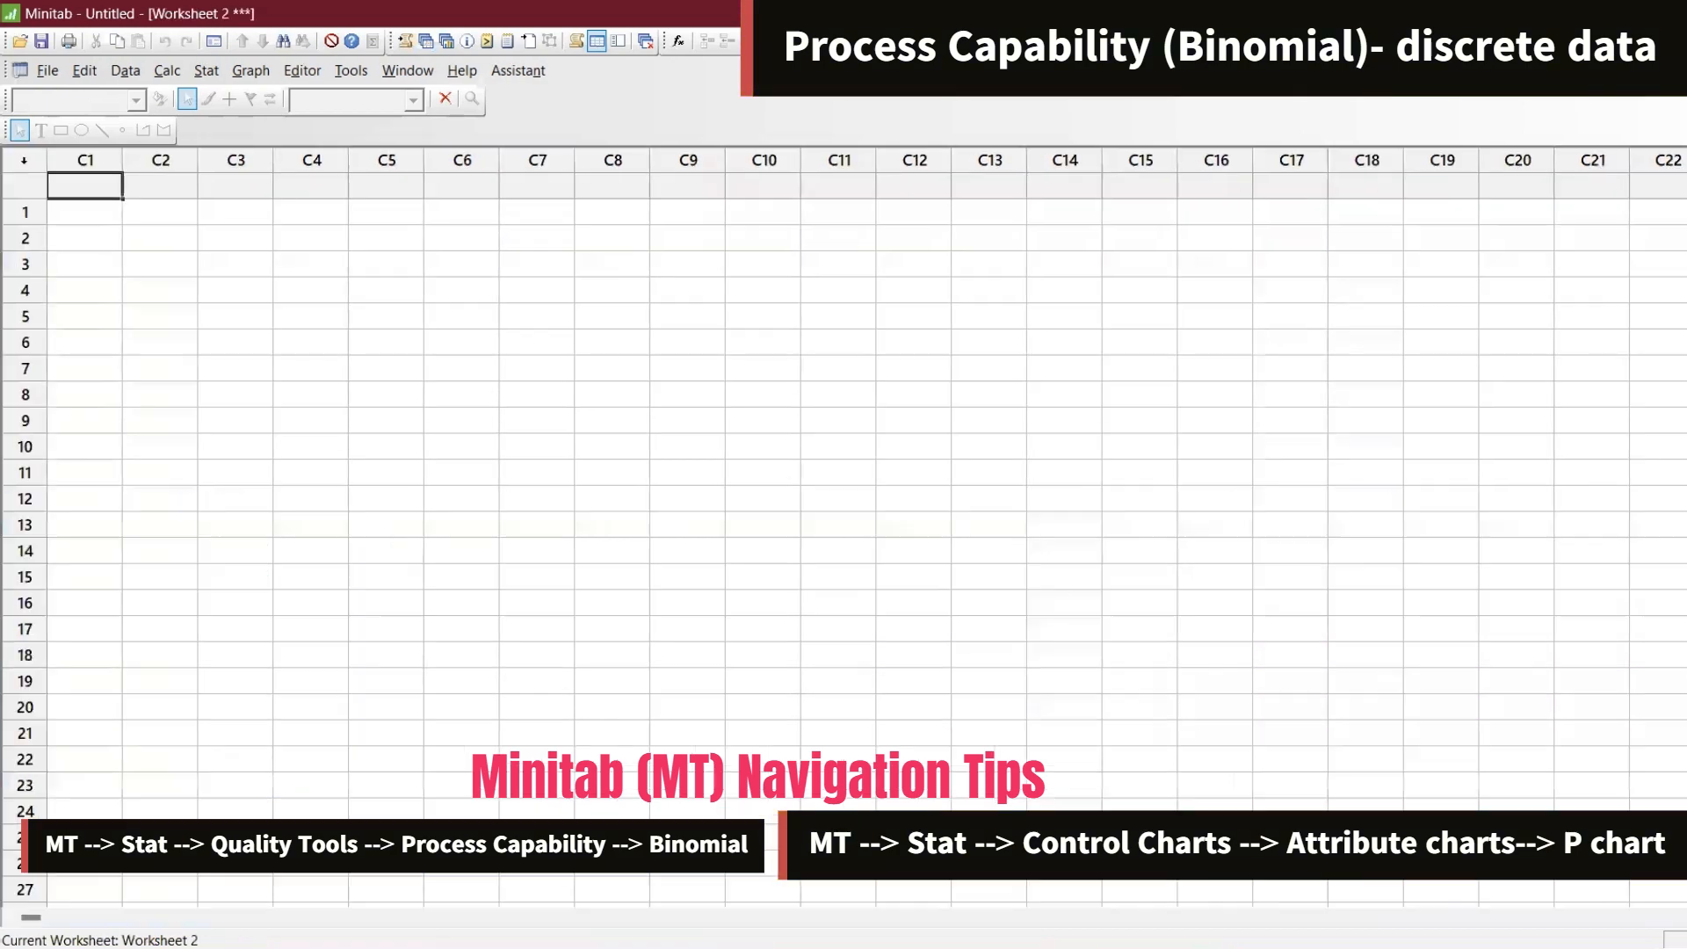
Copy the Total Calls and Call Unanswered columns A1:B26 from the spreadsheet into the new Minitab worksheet
key(alt+Tab)
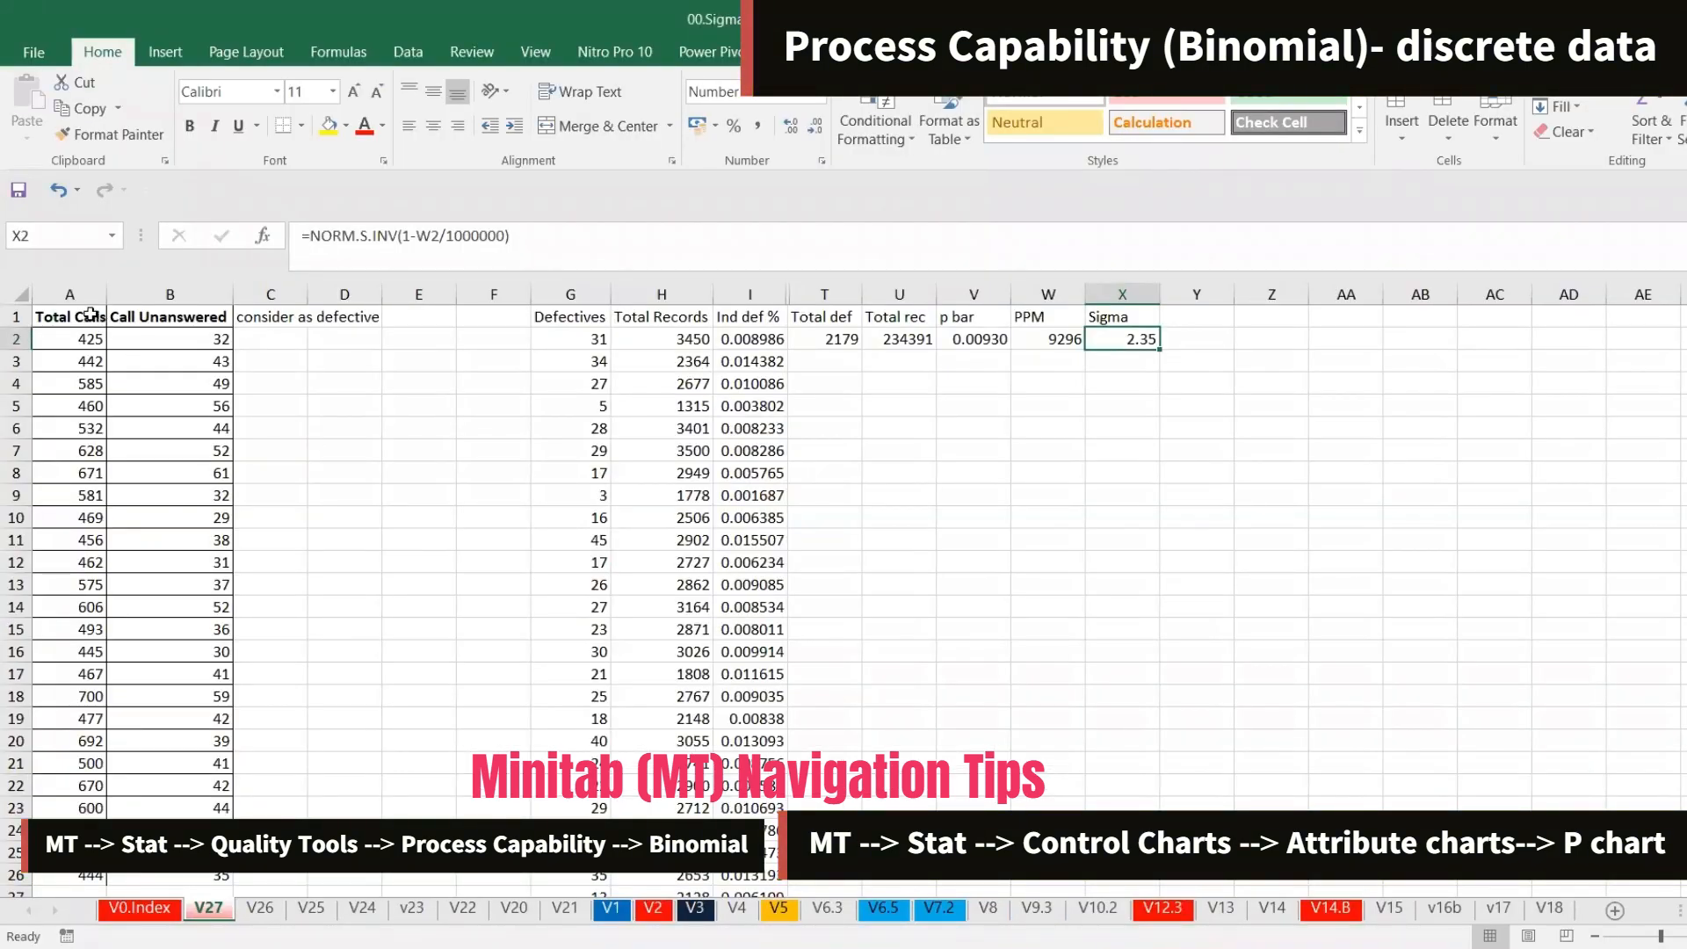
drag(88, 316, 179, 764)
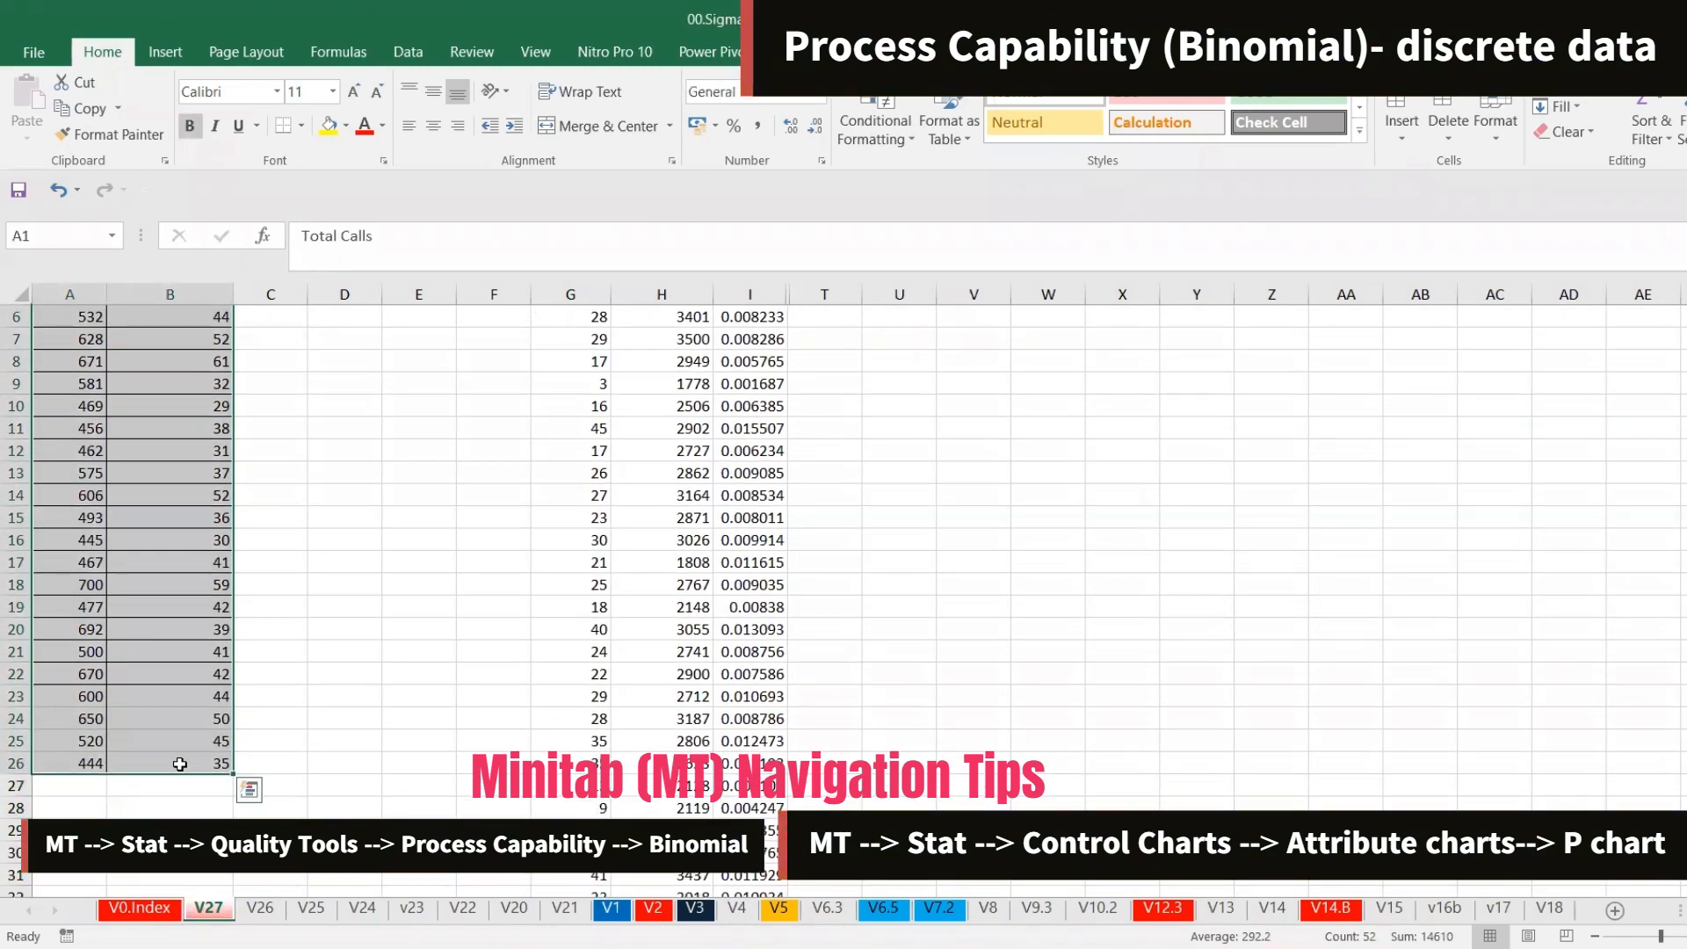
key(ctrl+q)
key(Escape)
key(ctrl+c)
key(alt+Tab)
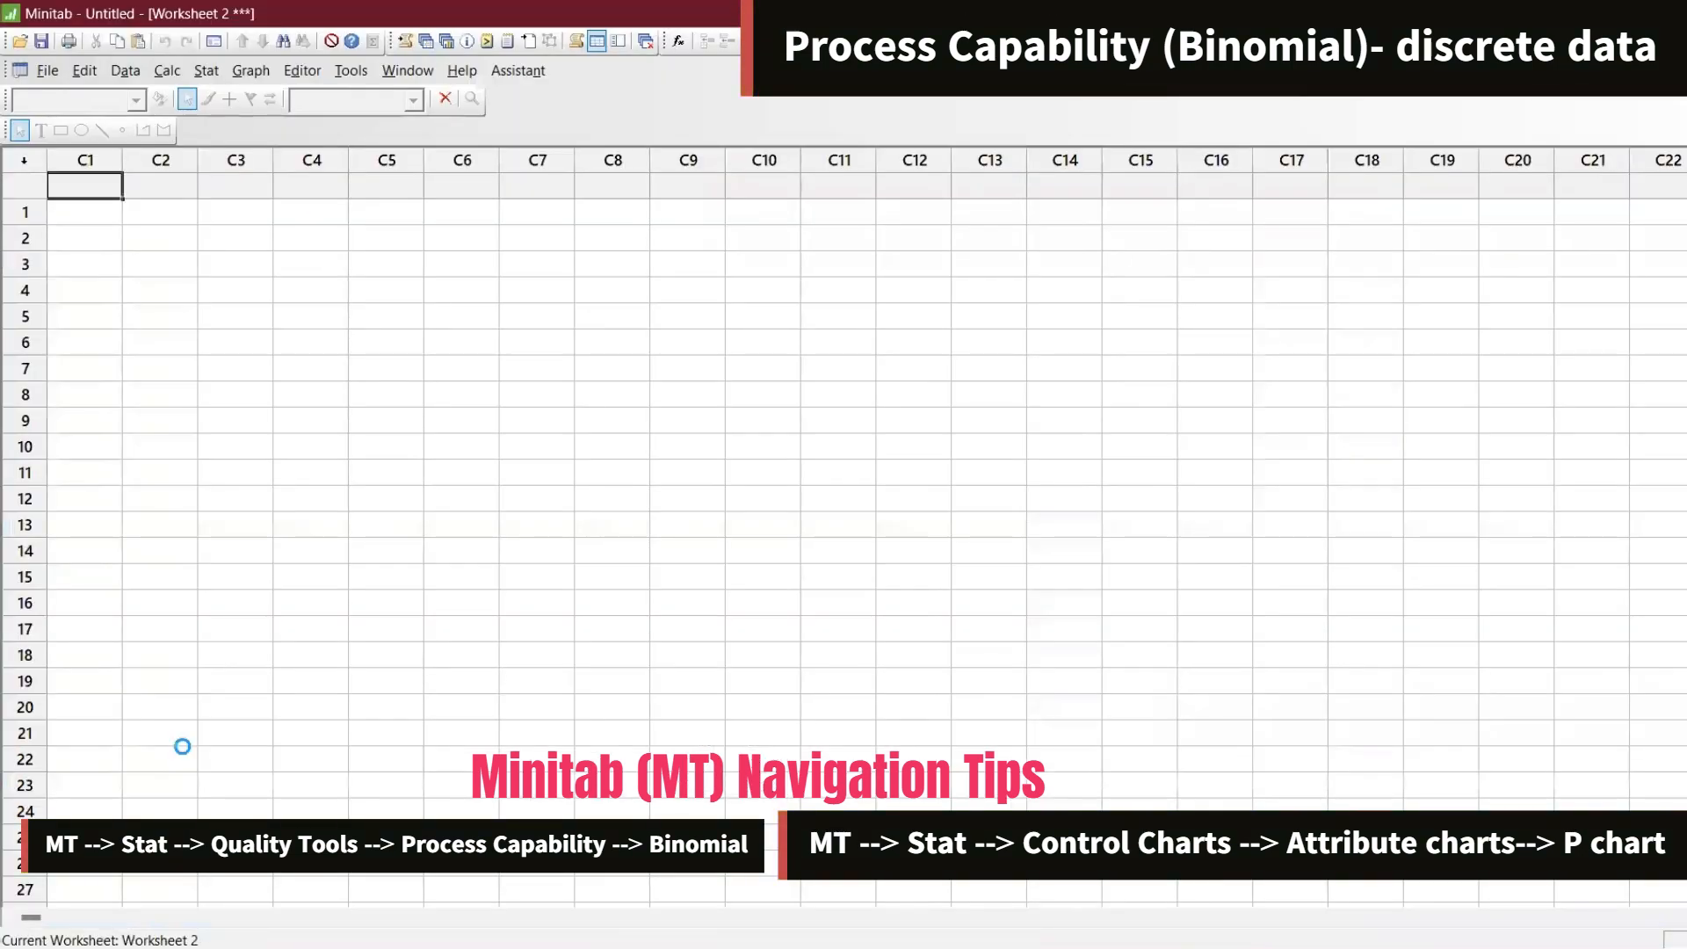
key(ctrl+v)
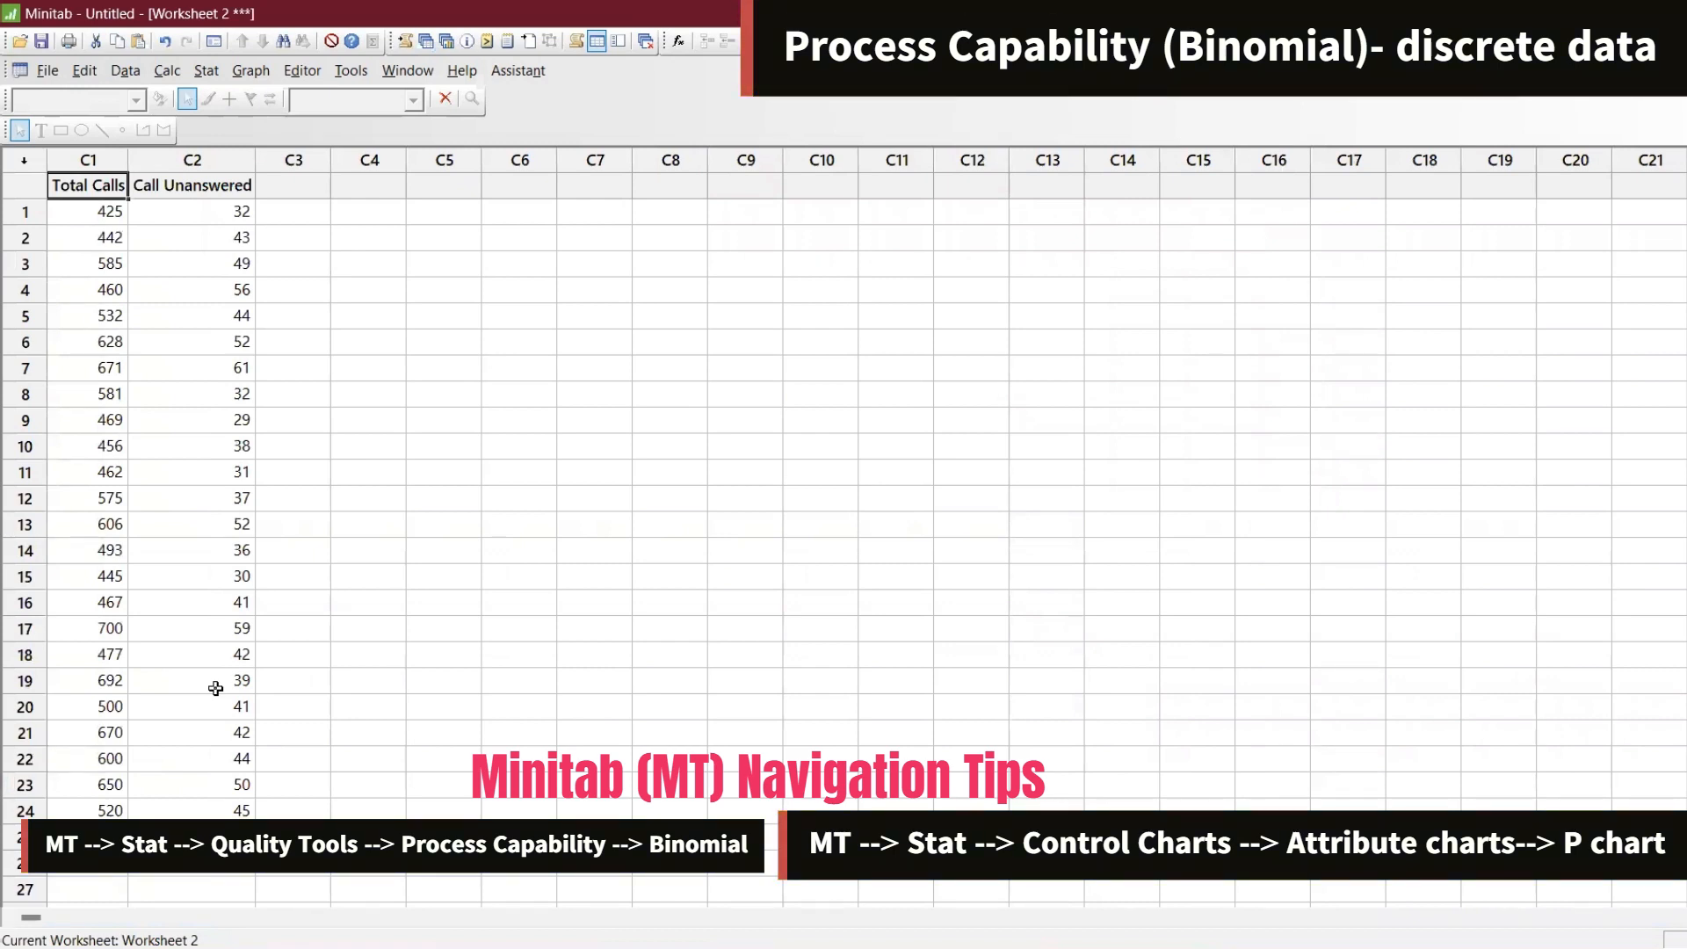
Open the P chart dialog, reset it, and set Call Unanswered as the variable with Total Calls as subgroup sizes
click(205, 70)
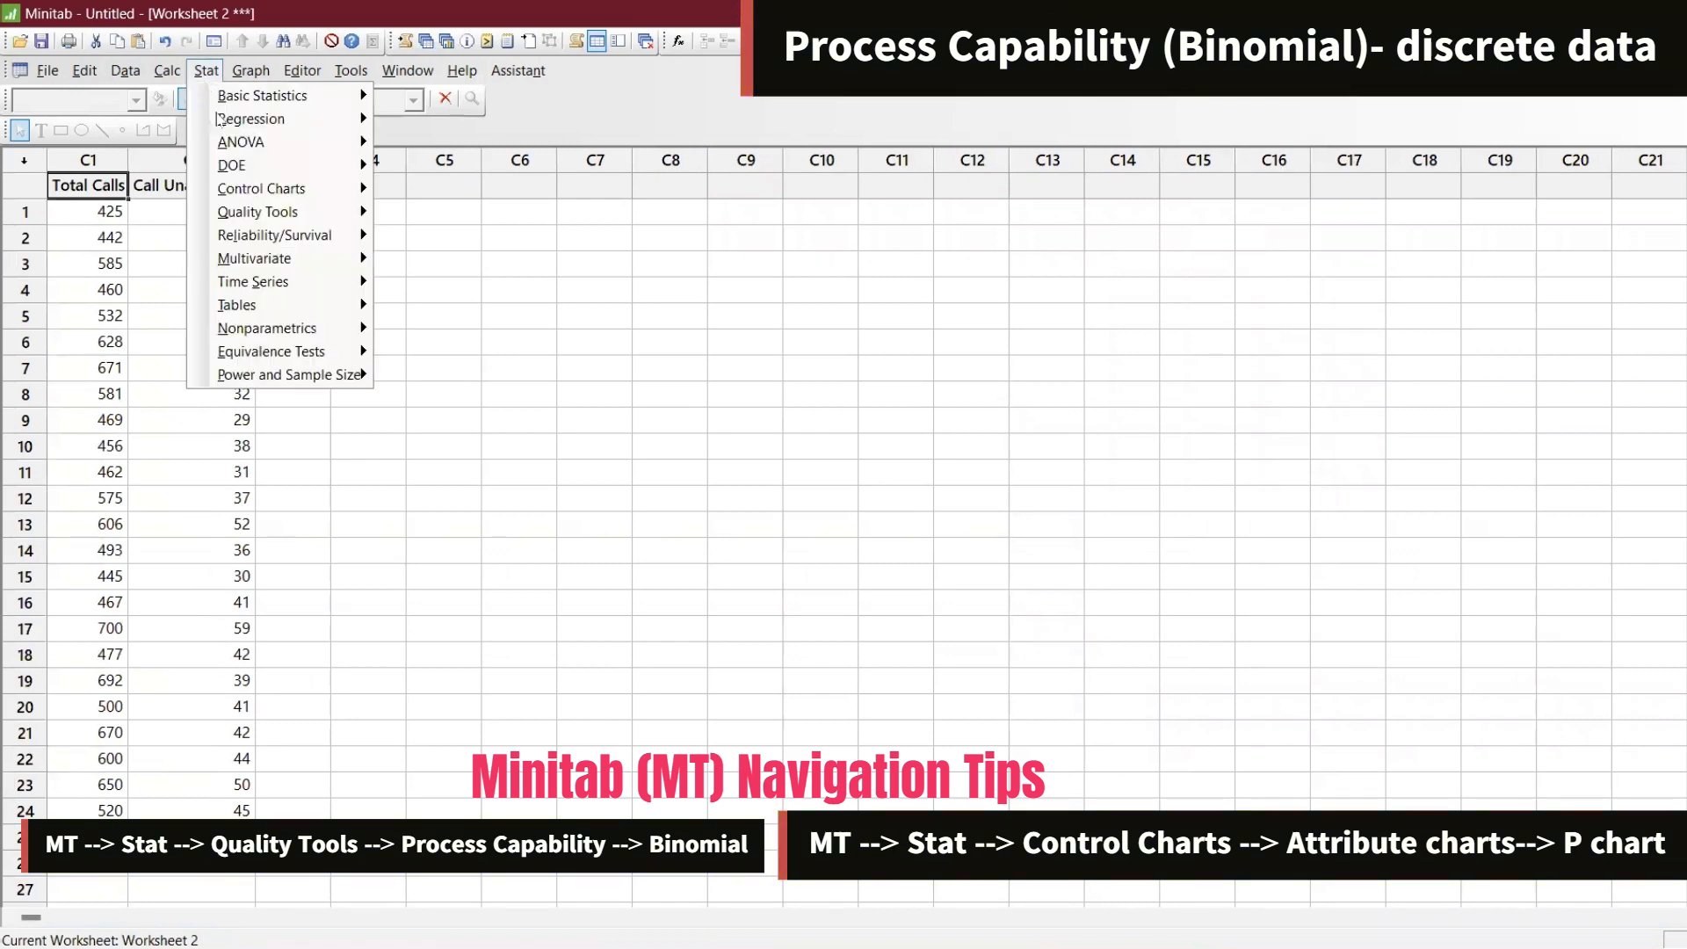
mouse_move(251, 191)
mouse_move(485, 265)
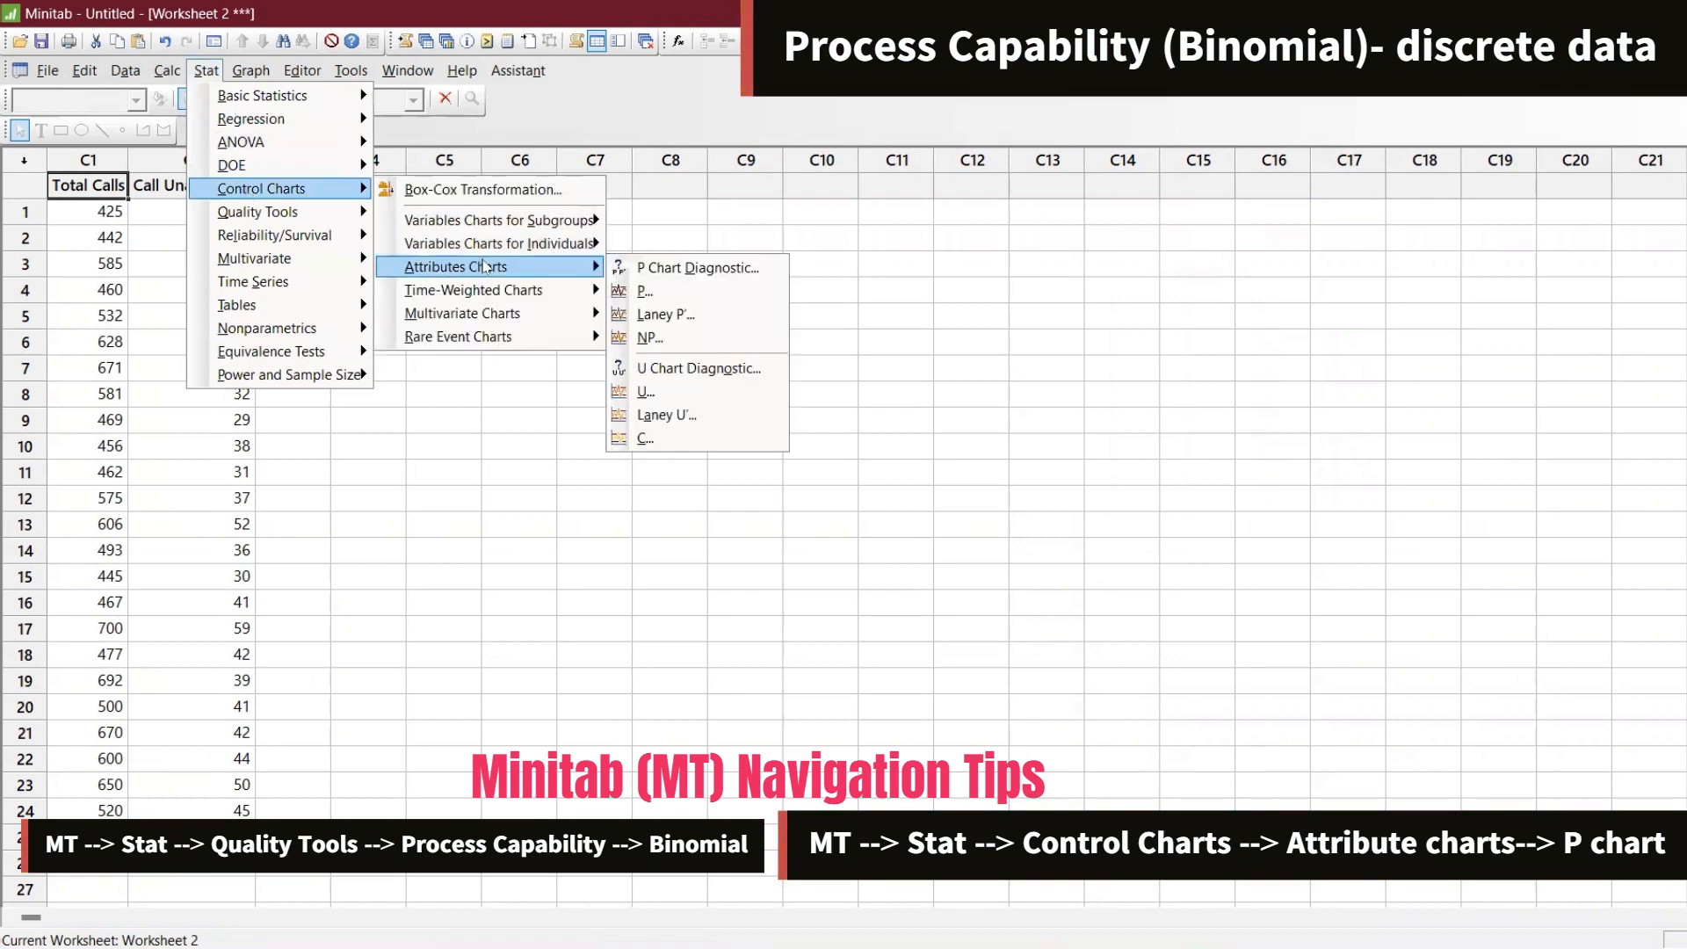
click(666, 294)
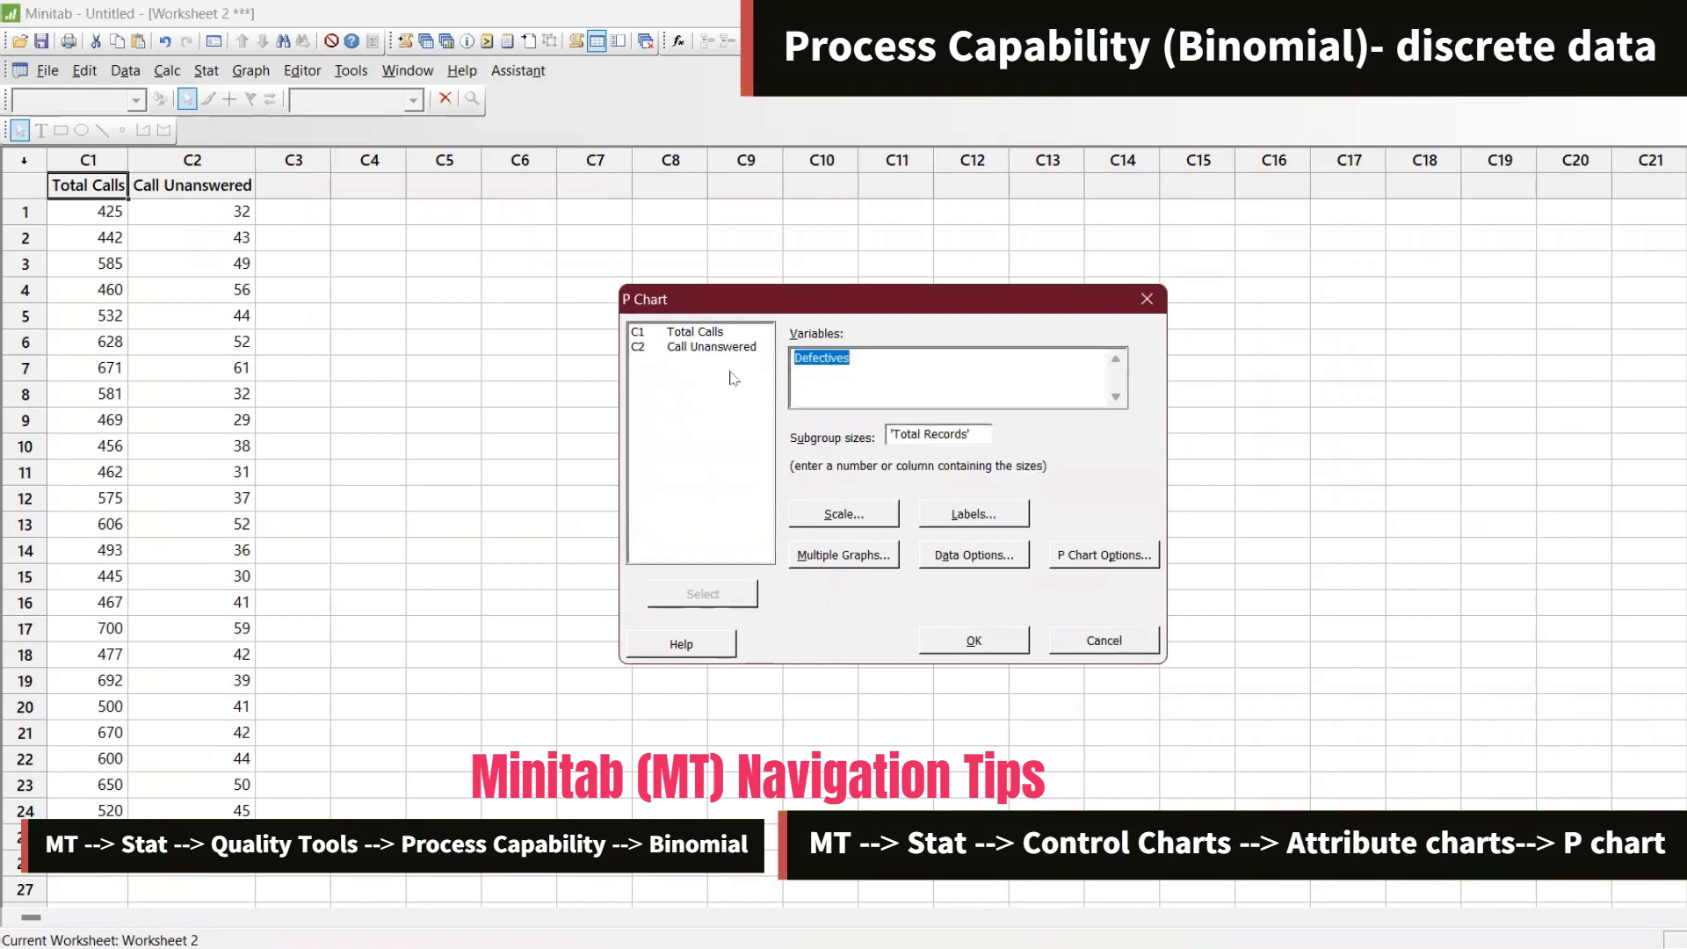
key(F3)
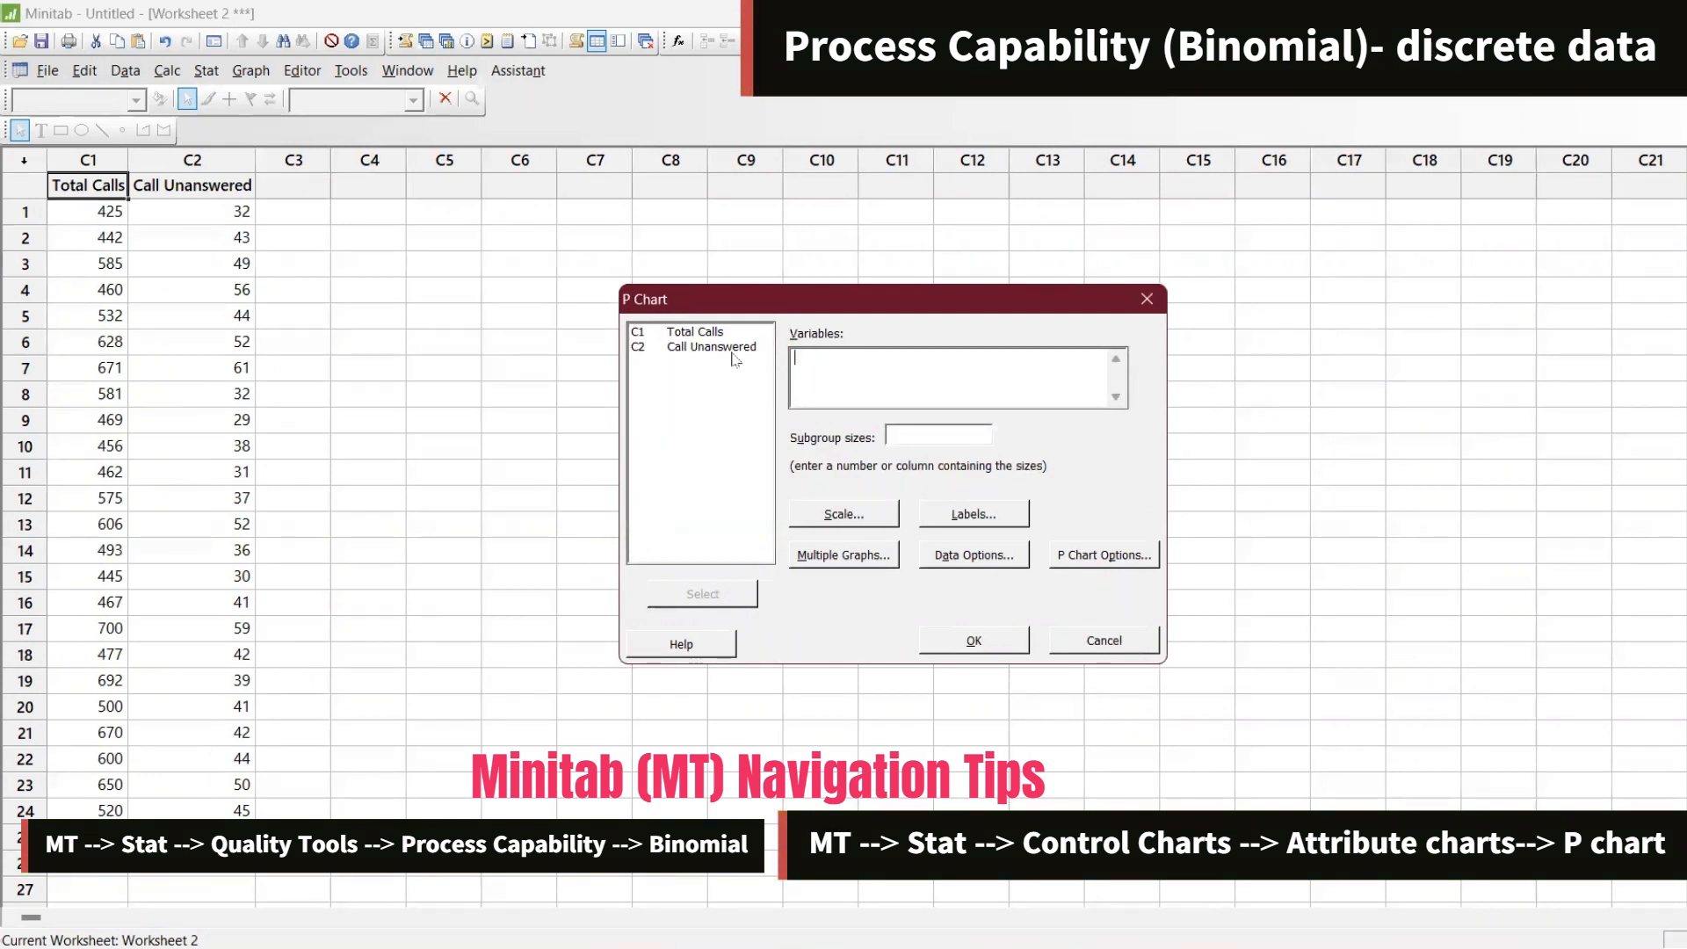
double_click(725, 347)
double_click(717, 334)
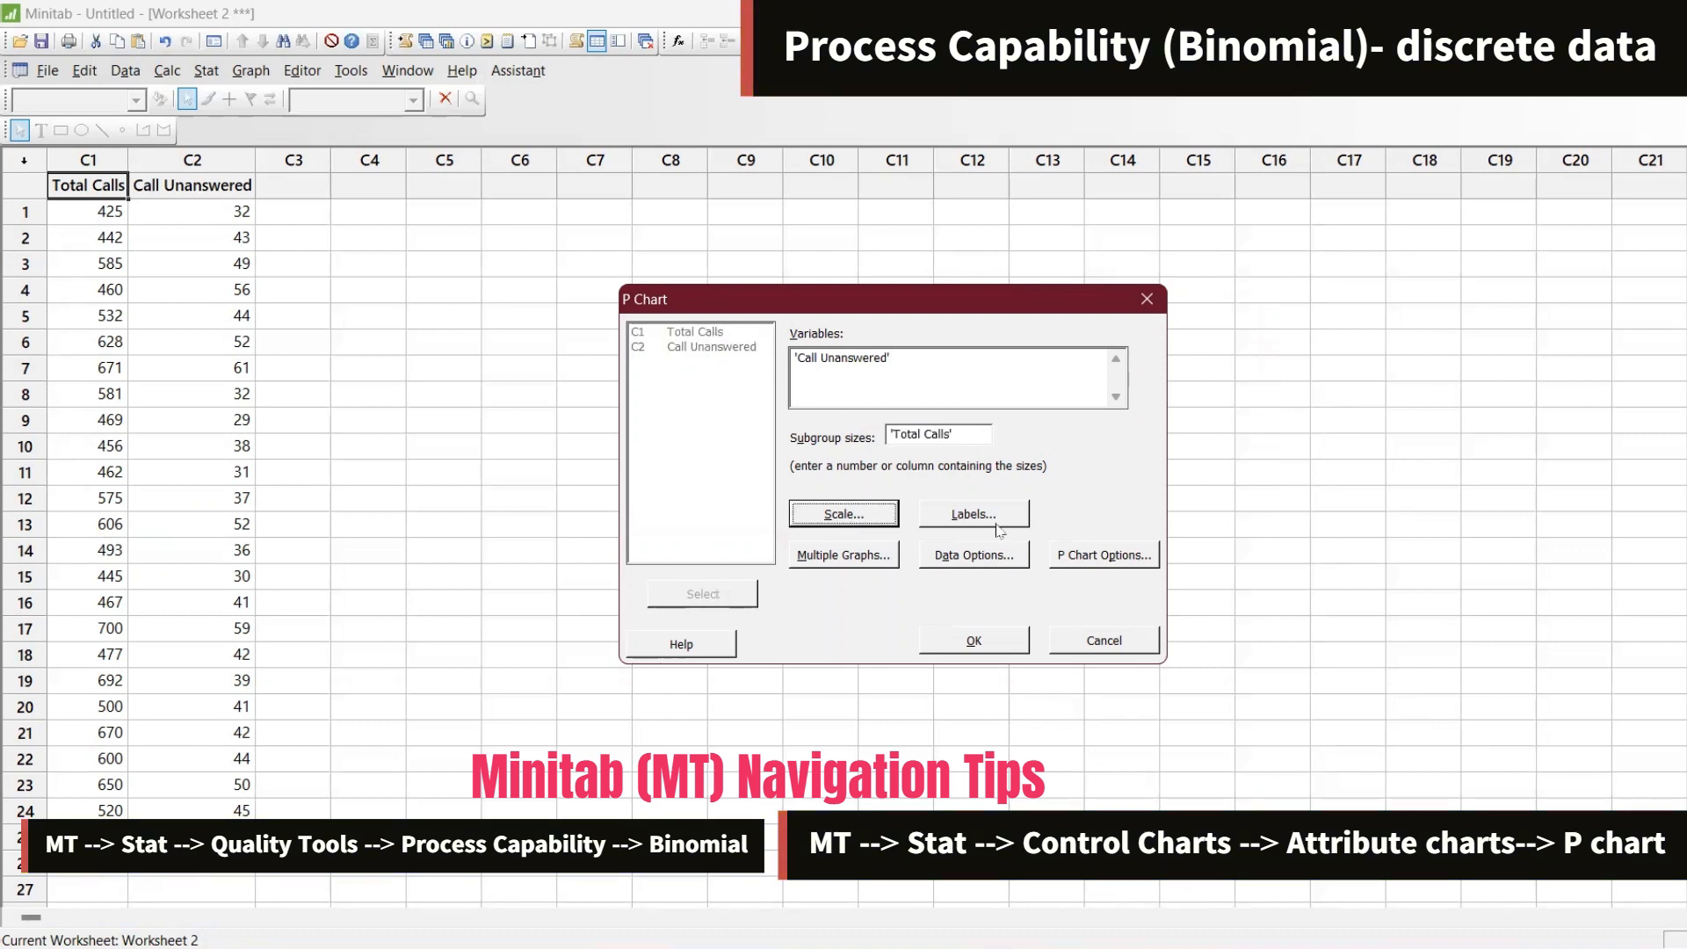
Set the P chart options to perform all tests for special causes and generate the P chart of Call Unanswered
click(1104, 554)
click(858, 309)
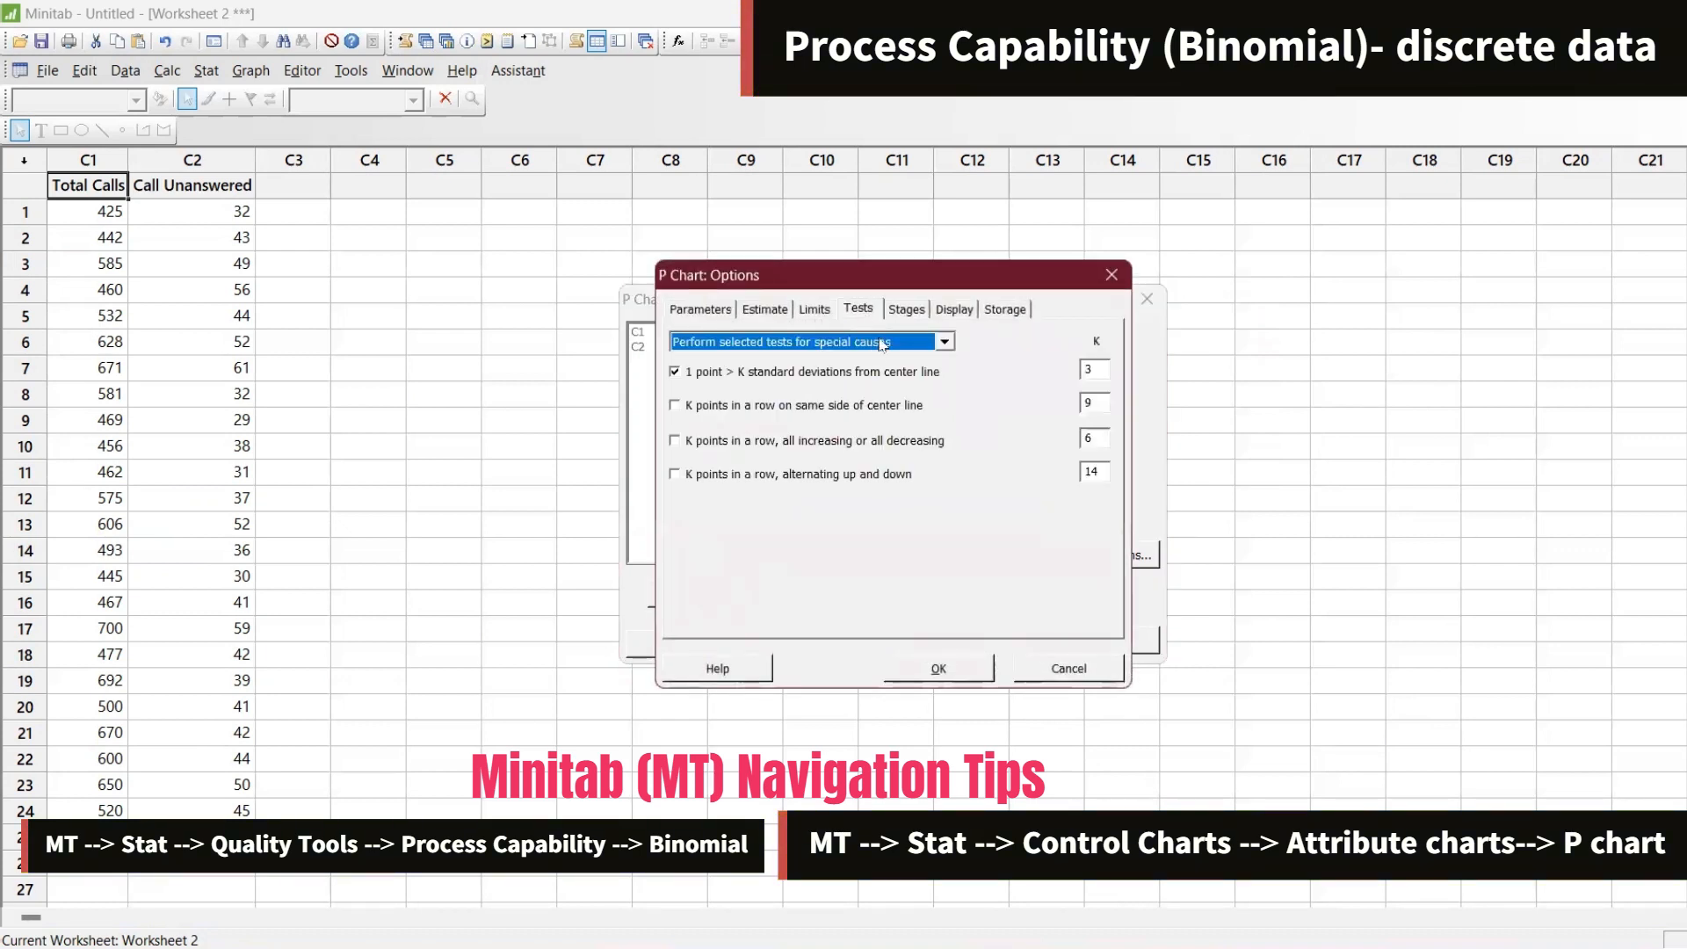
click(879, 343)
click(882, 363)
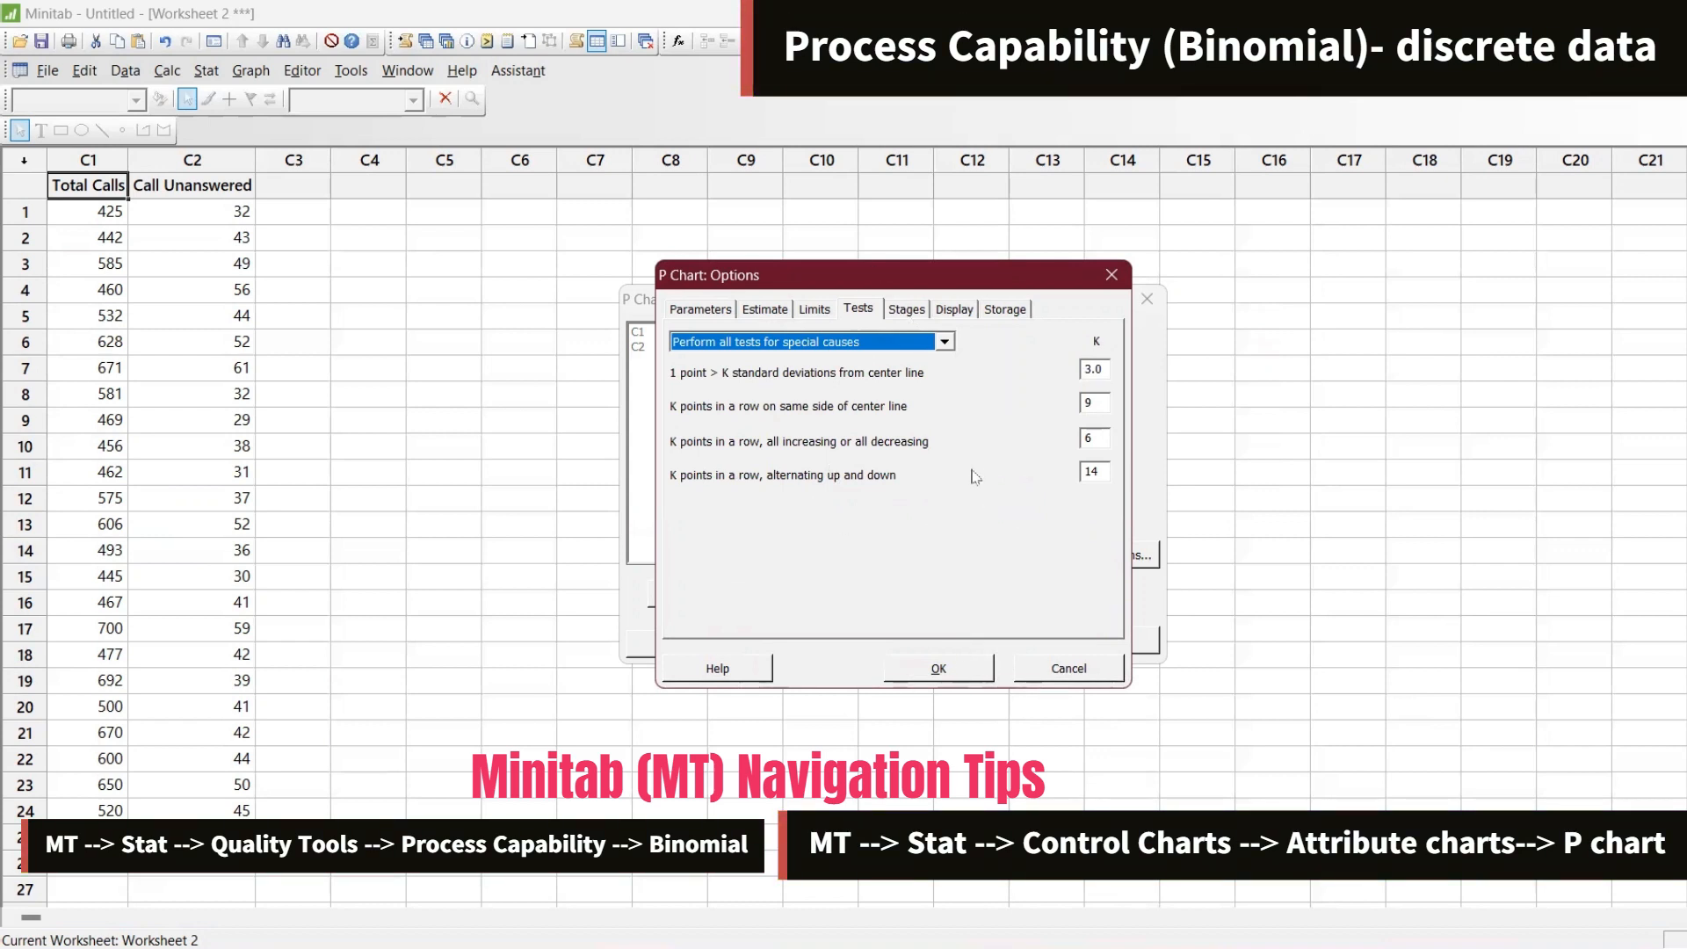
click(950, 666)
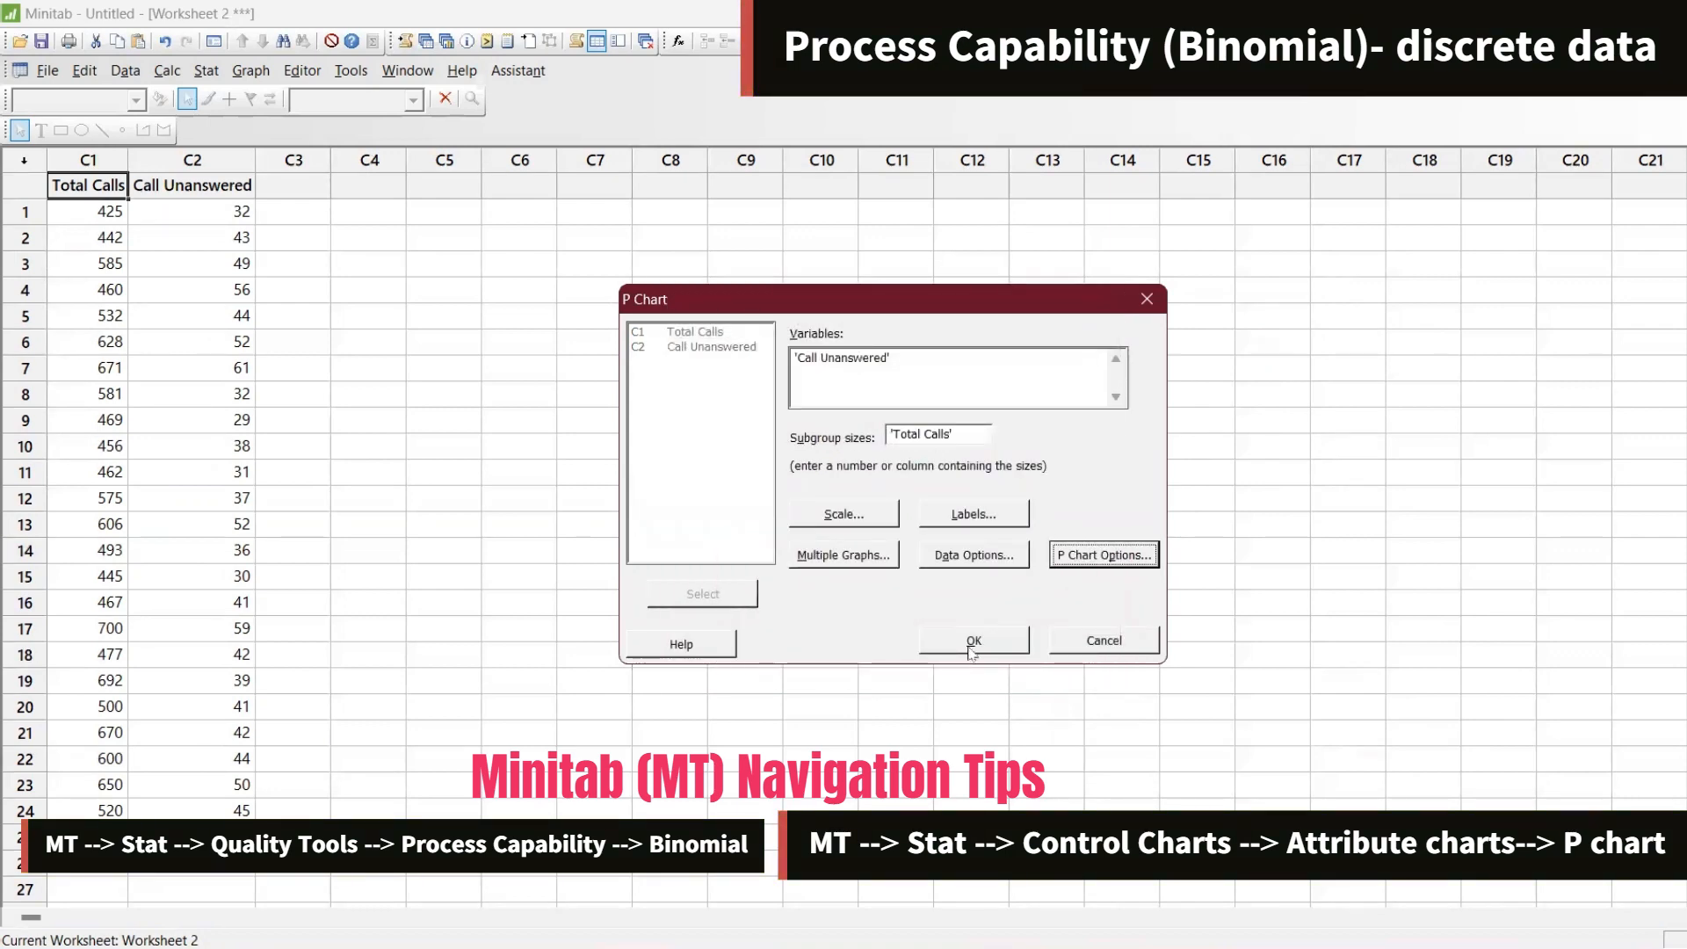
click(972, 652)
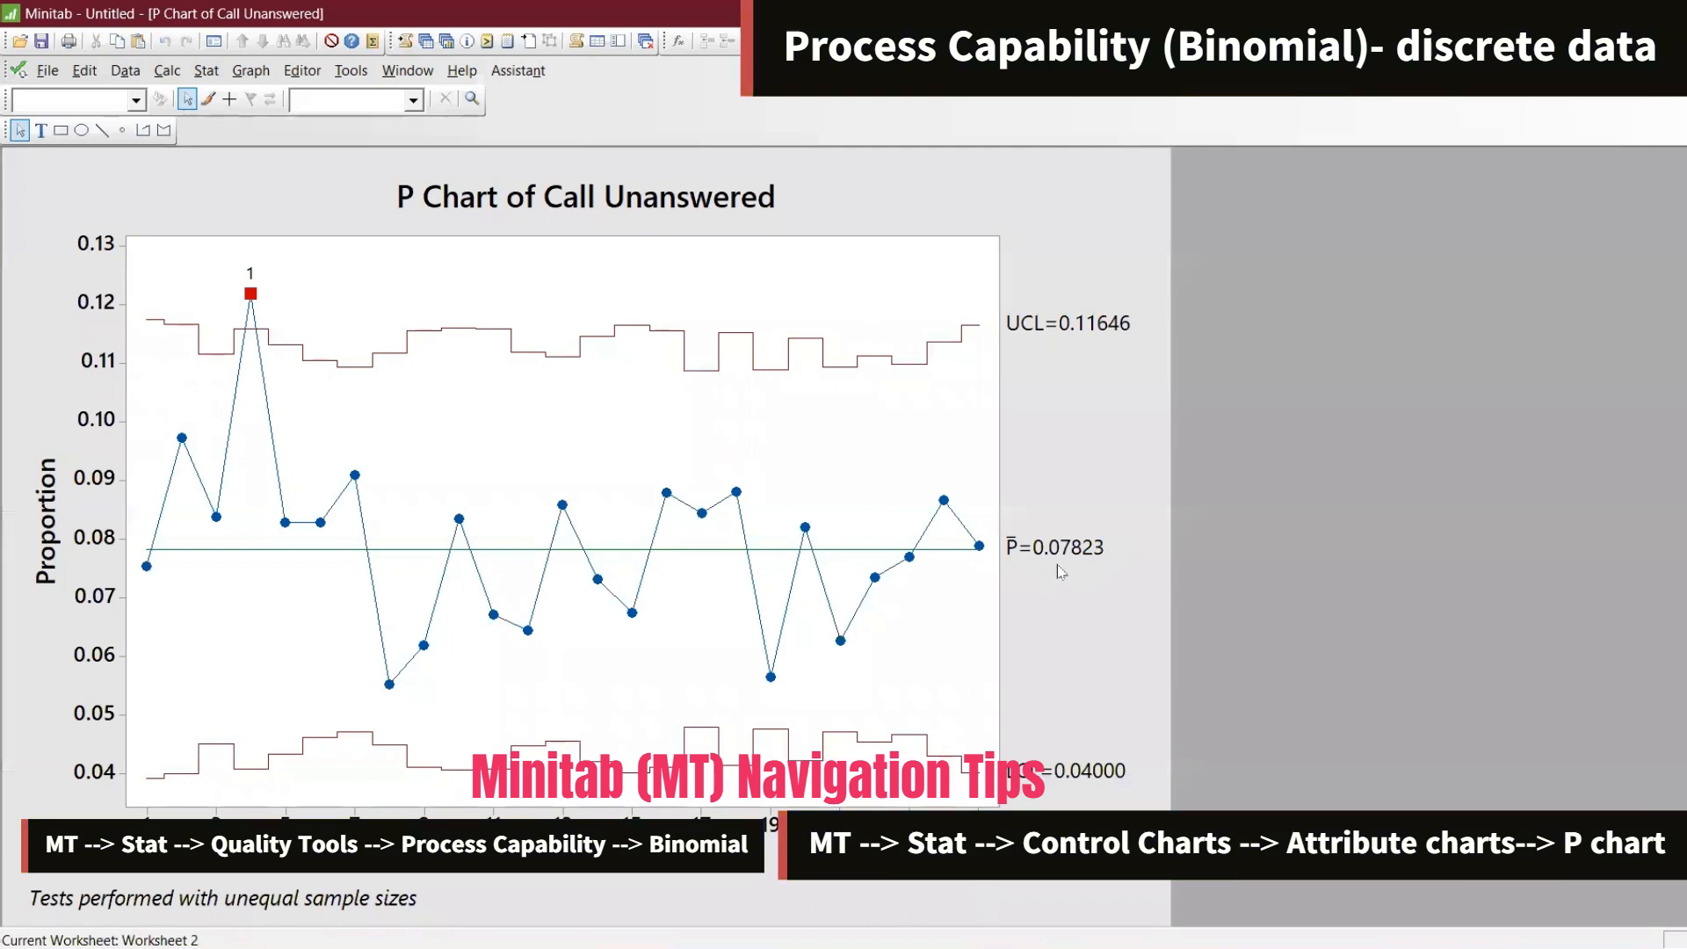
mouse_move(310, 331)
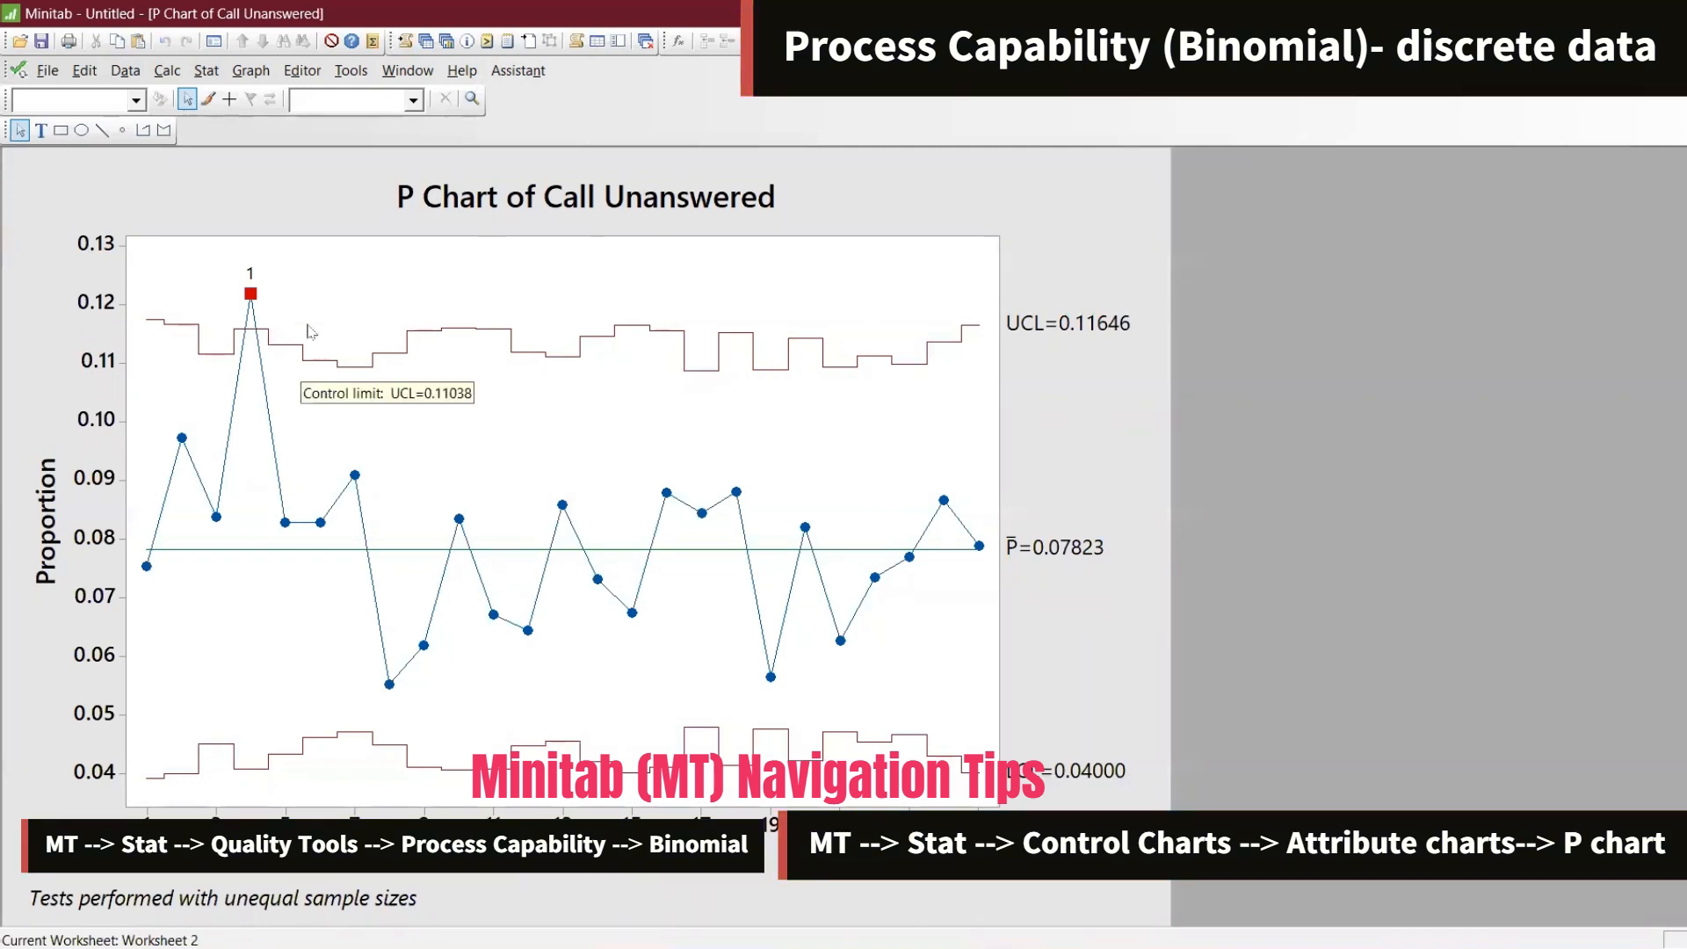